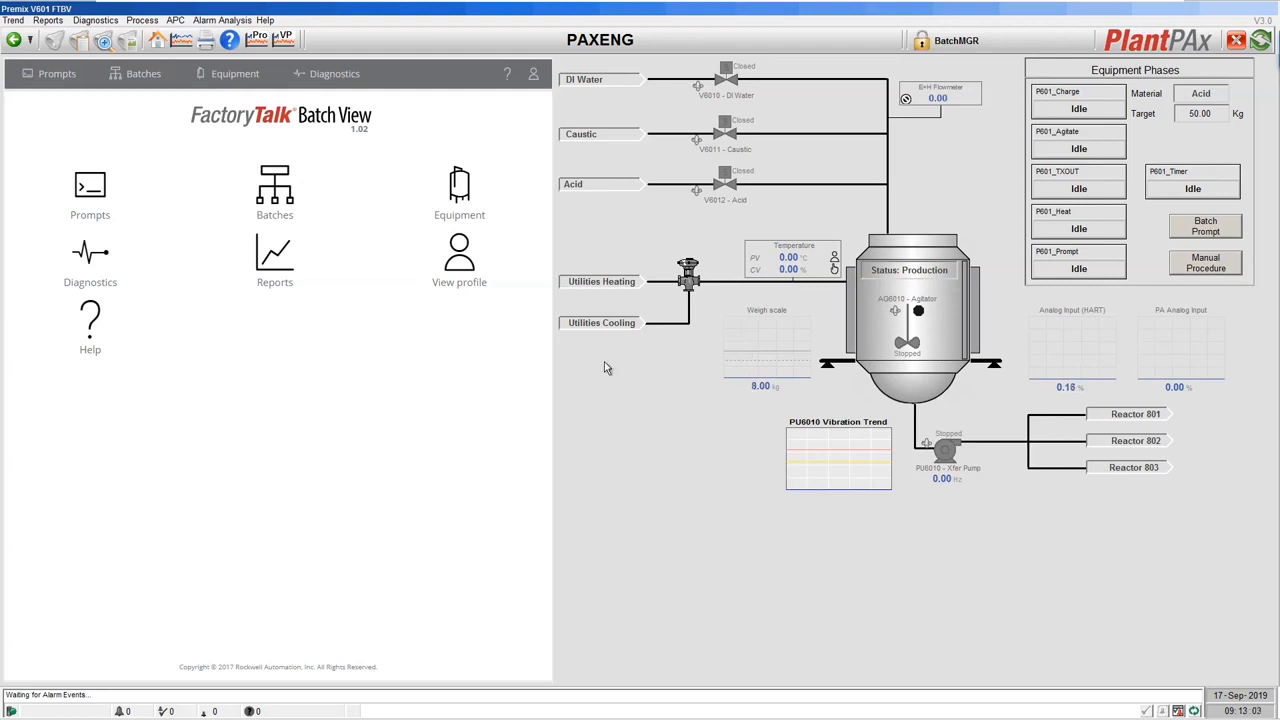
# Switch from the PlantPAx HMI to the FactoryTalk Batch login page in Firefox.
pyautogui.hotkey('alt', 'Tab')
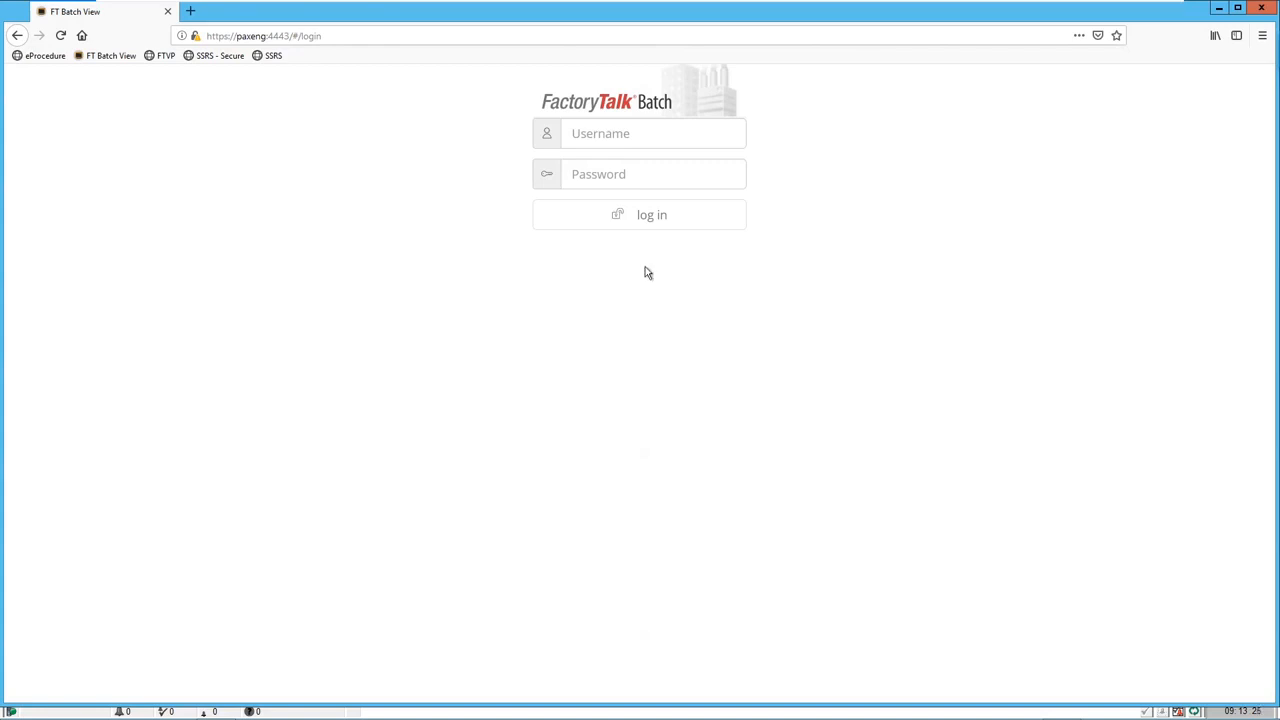
# Sign in to Batch View with the operator username and account password.
pyautogui.click(661, 129)
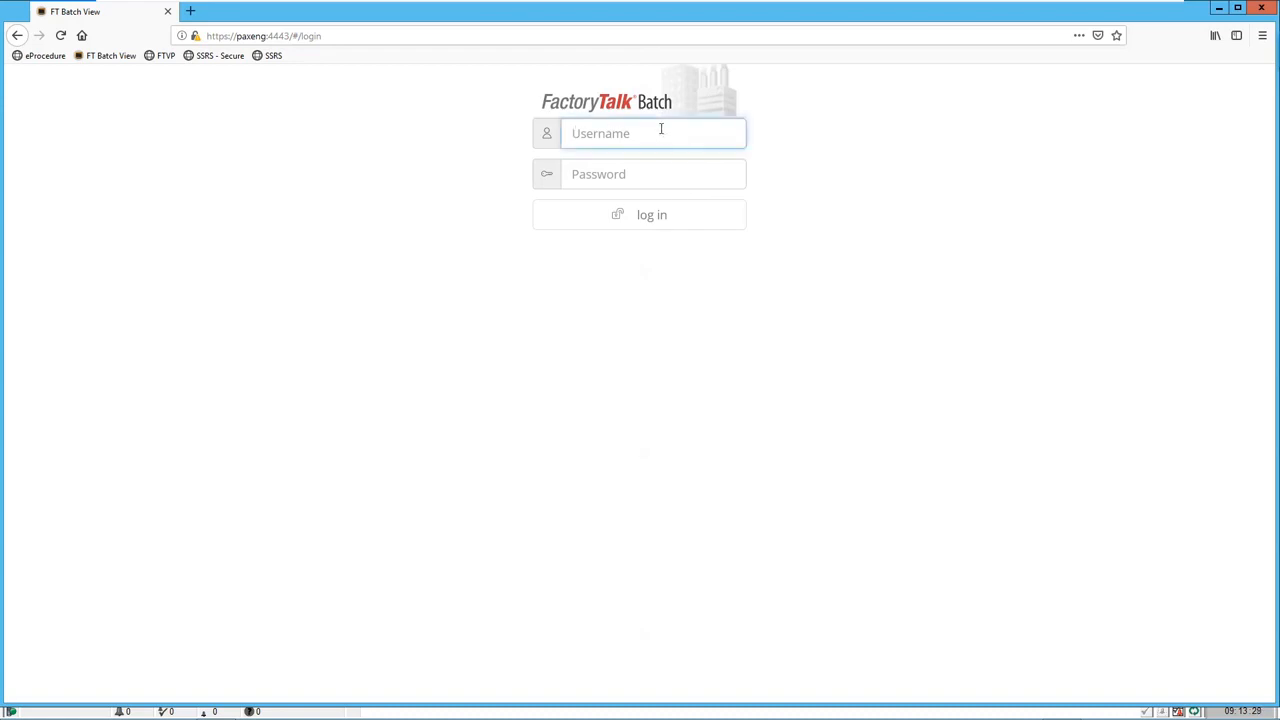
pyautogui.write('BatchOPR')
pyautogui.press('Tab')
pyautogui.write('••••••••••••')
pyautogui.press('Return')
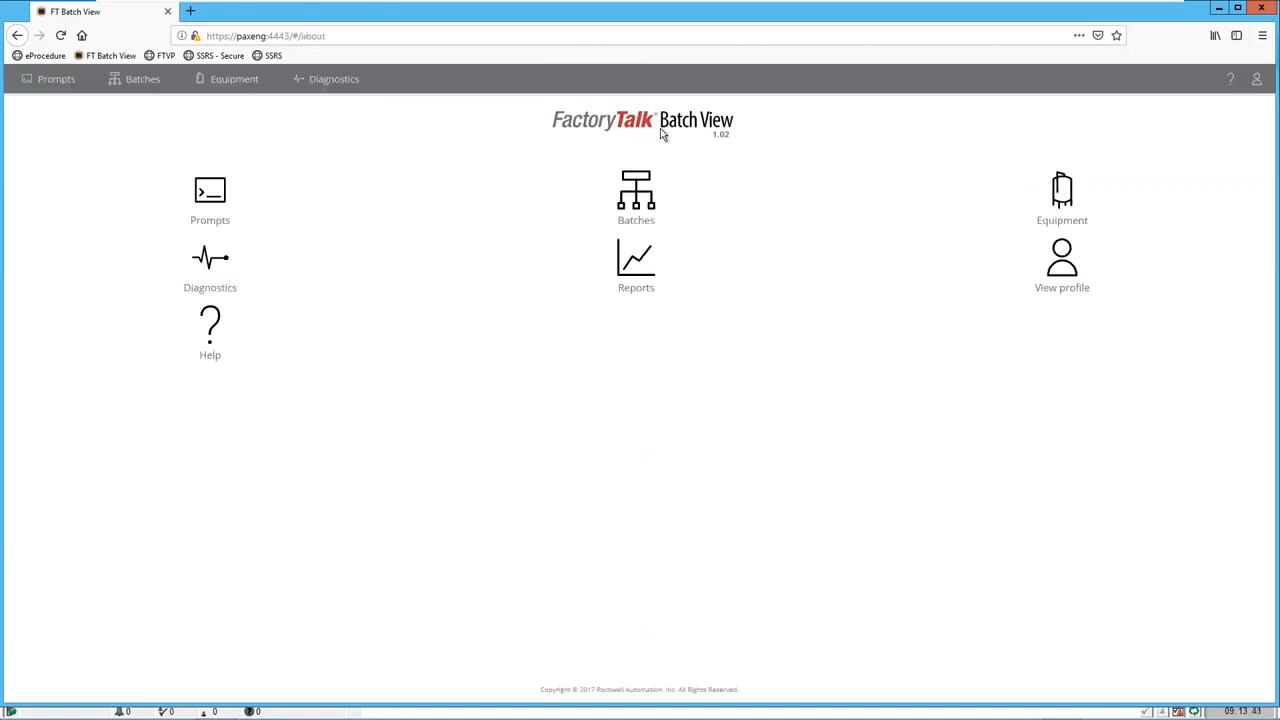
# Glance at the PlantPAx HMI, then return to Batch View and show its Batches page.
pyautogui.hotkey('alt', 'Tab')
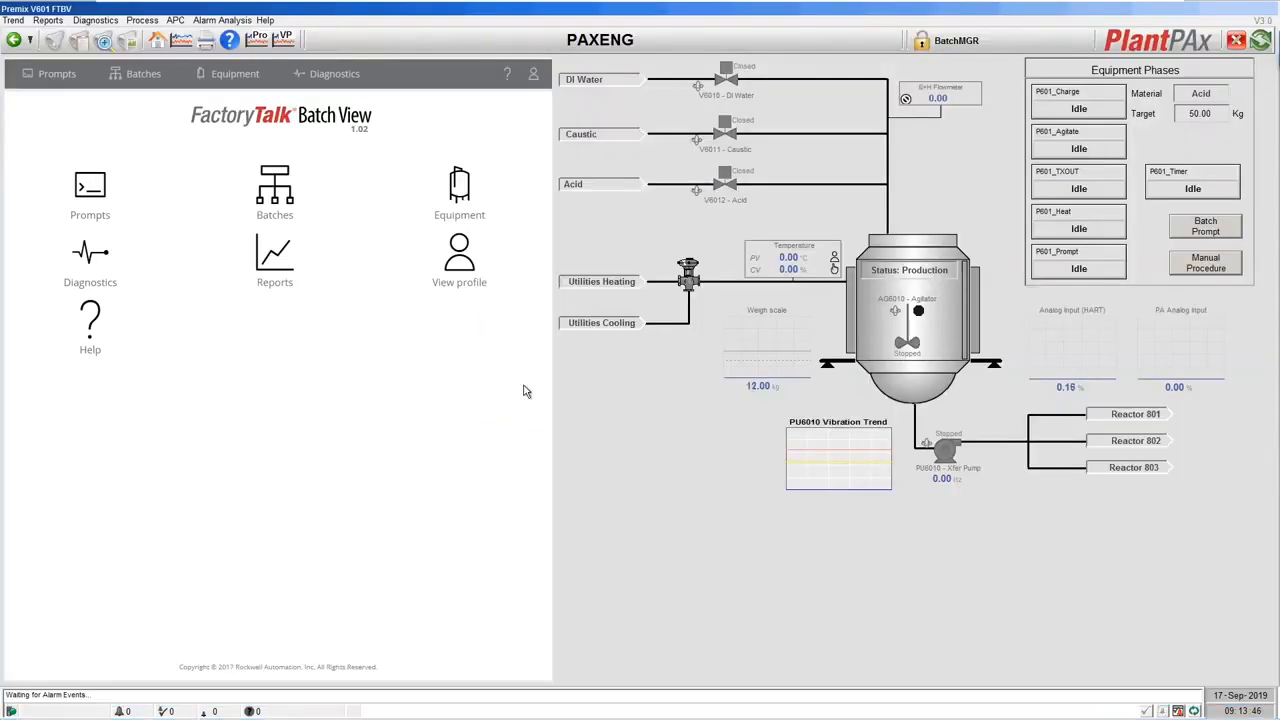
pyautogui.hotkey('alt', 'Tab')
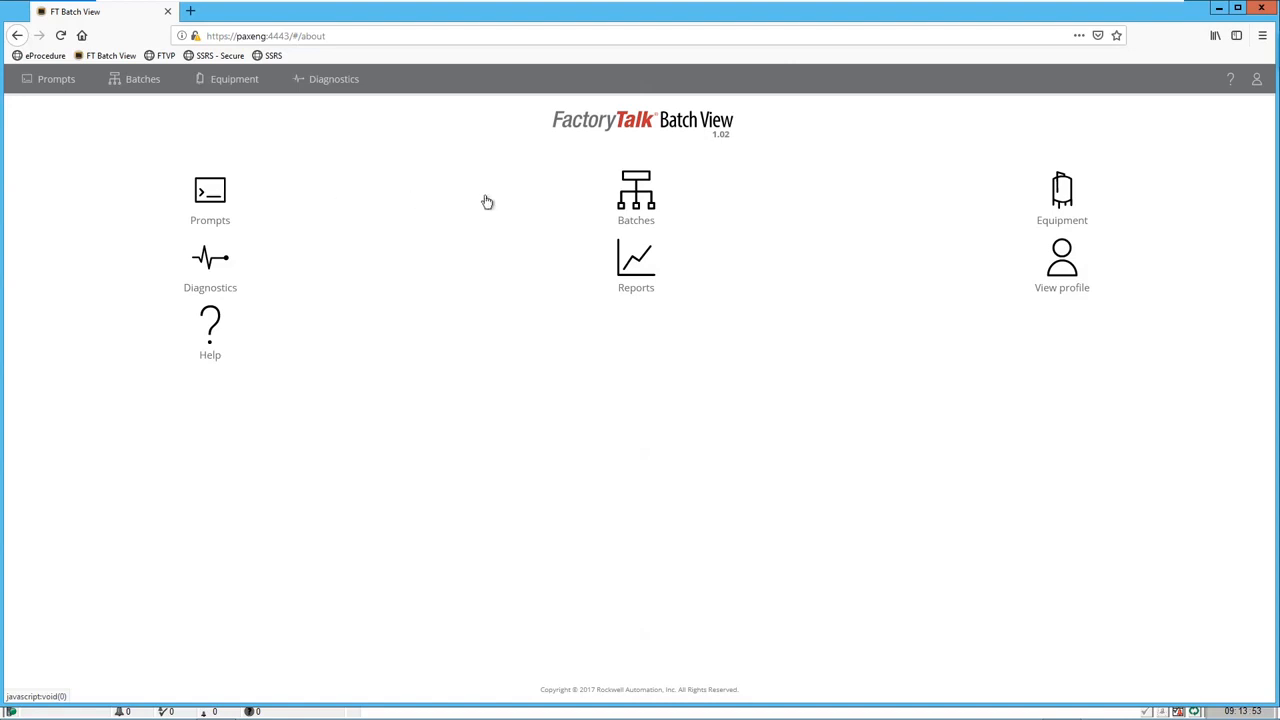
pyautogui.click(649, 203)
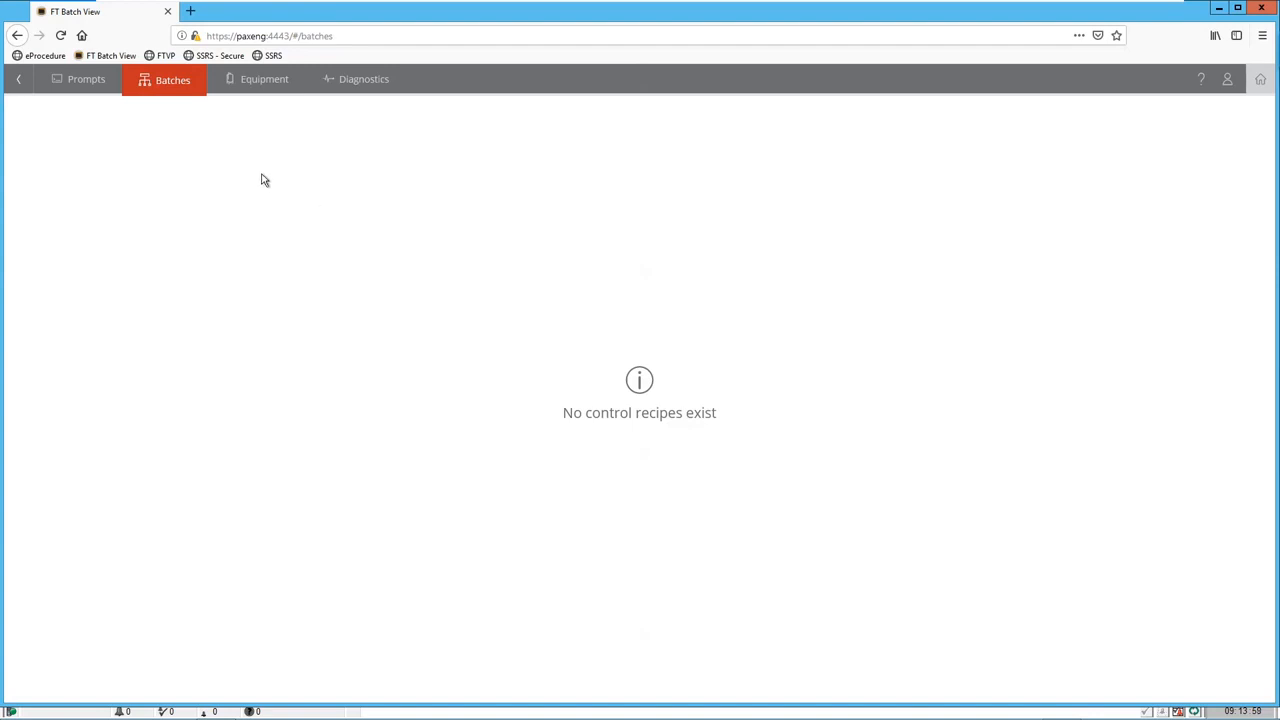
pyautogui.click(1258, 80)
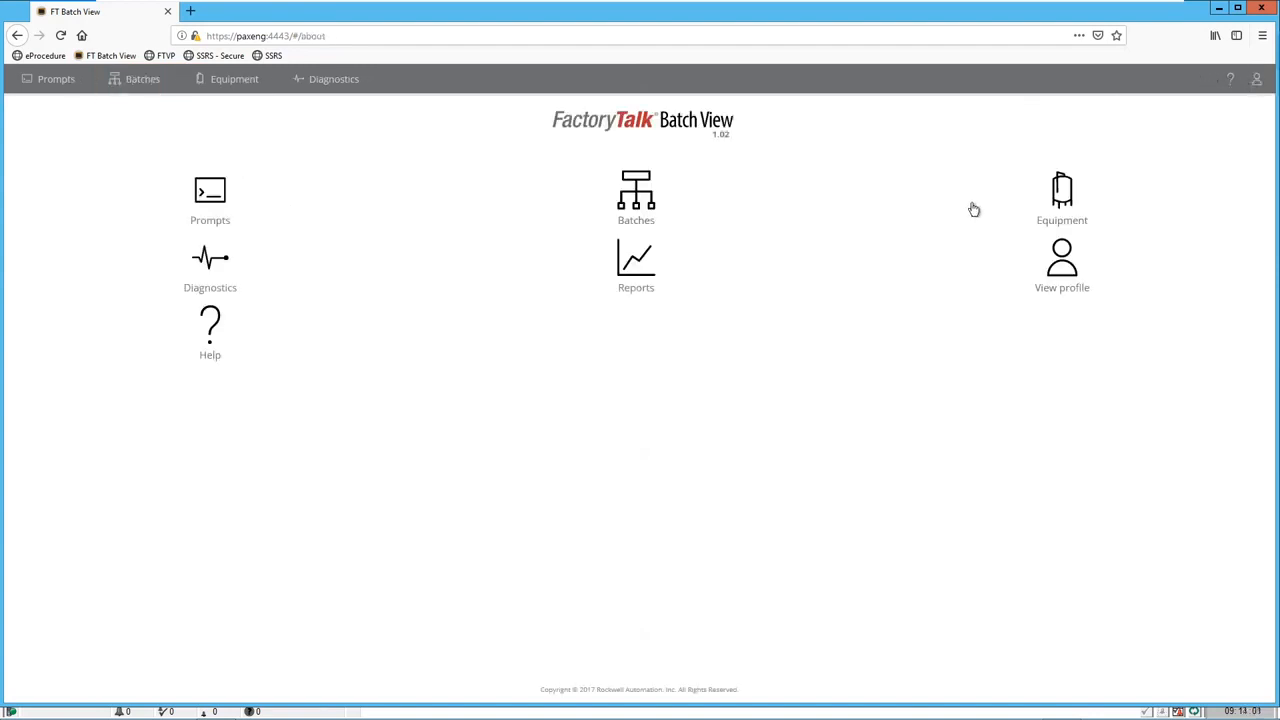
pyautogui.click(1060, 192)
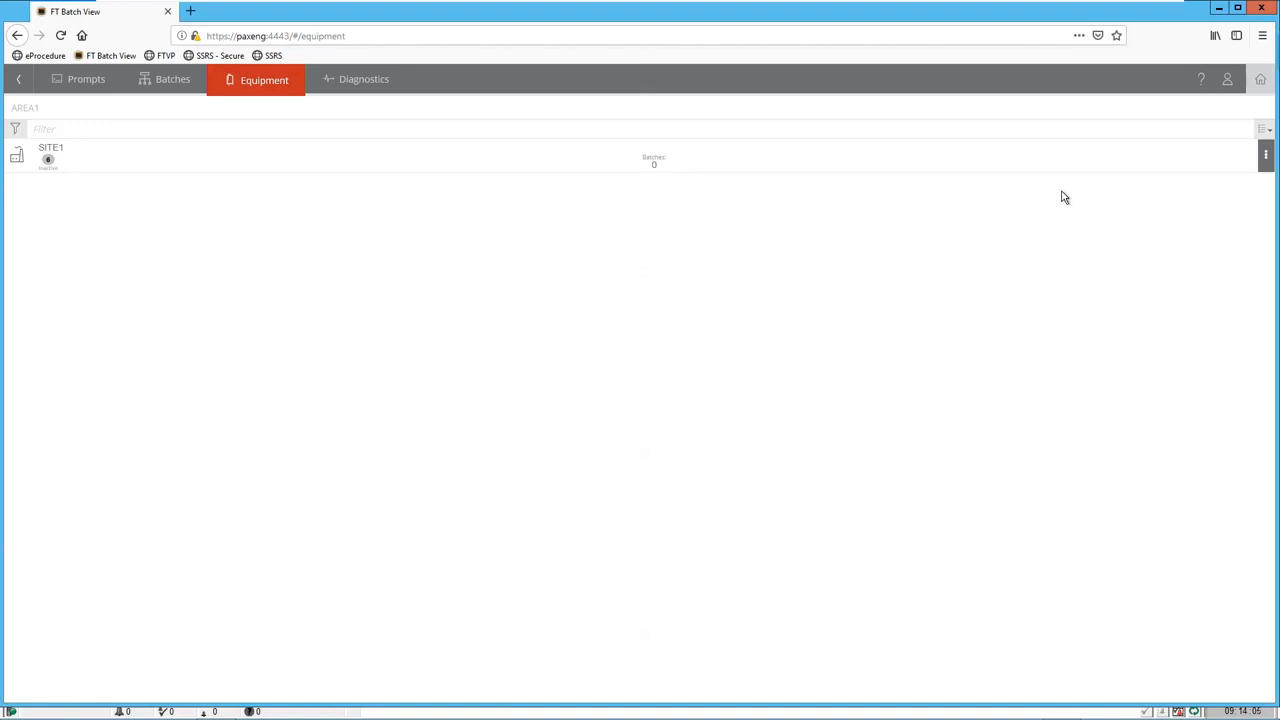
pyautogui.click(563, 166)
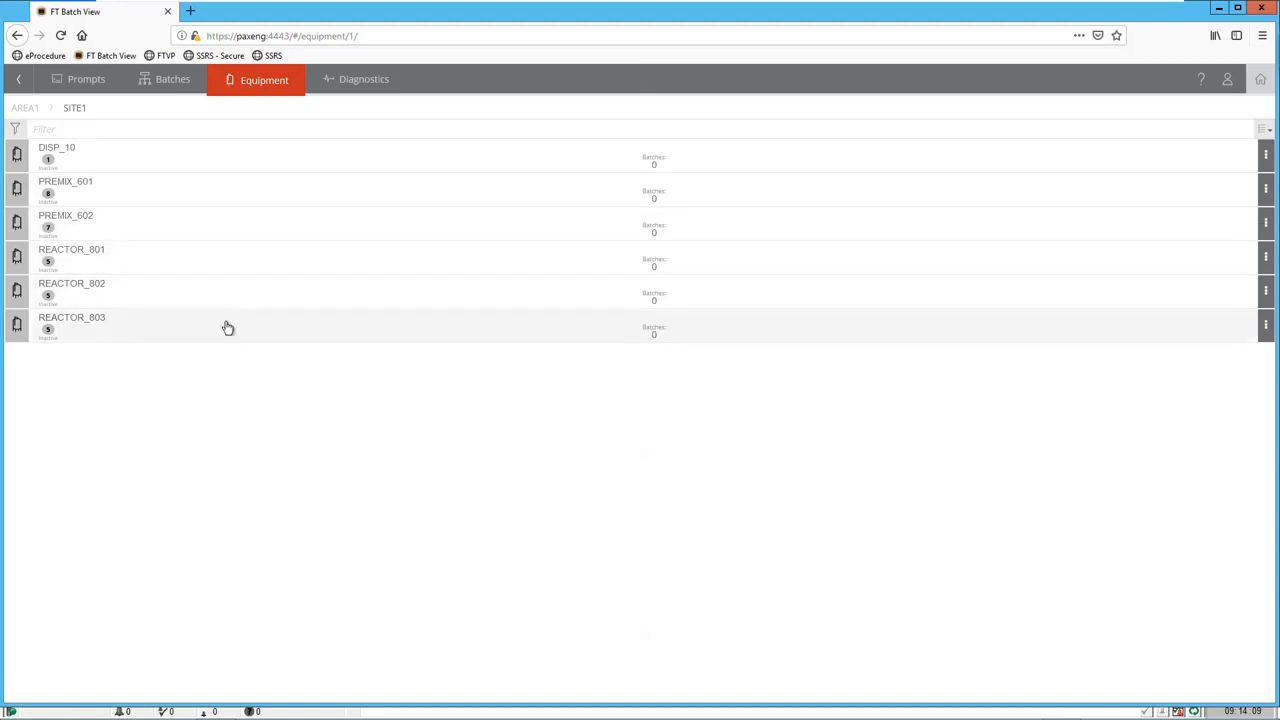
pyautogui.click(199, 201)
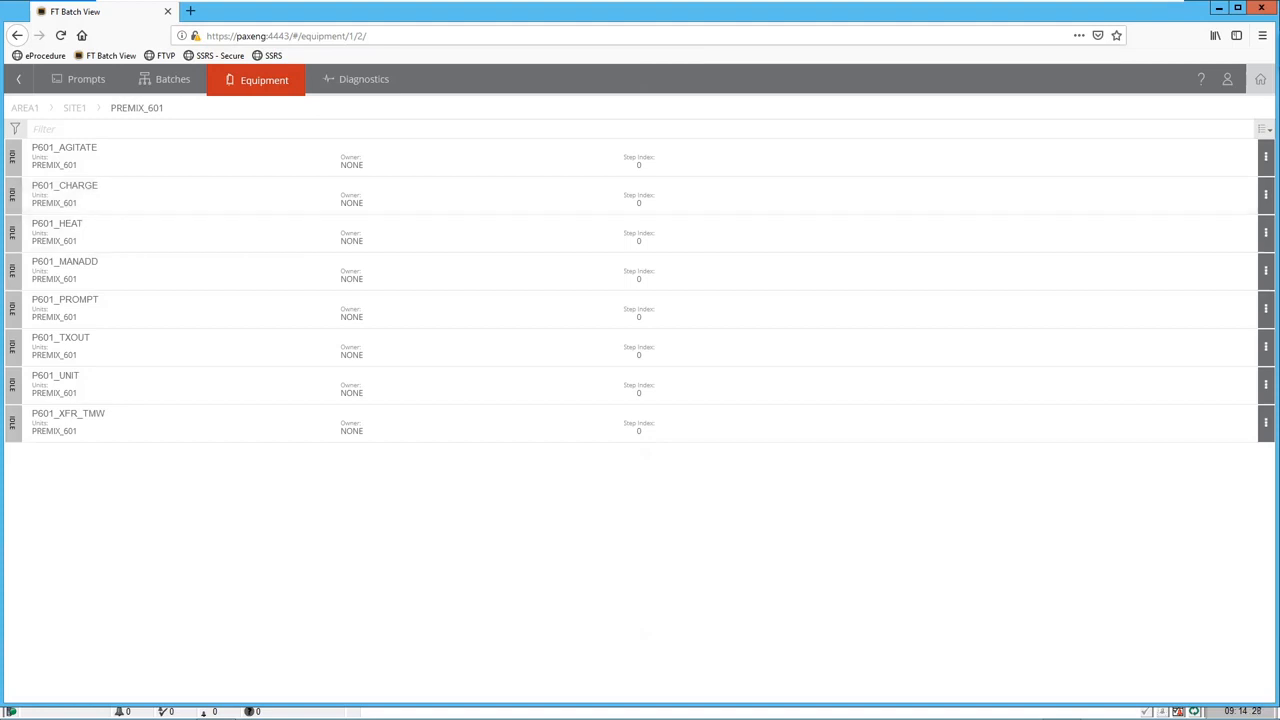
pyautogui.click(1261, 82)
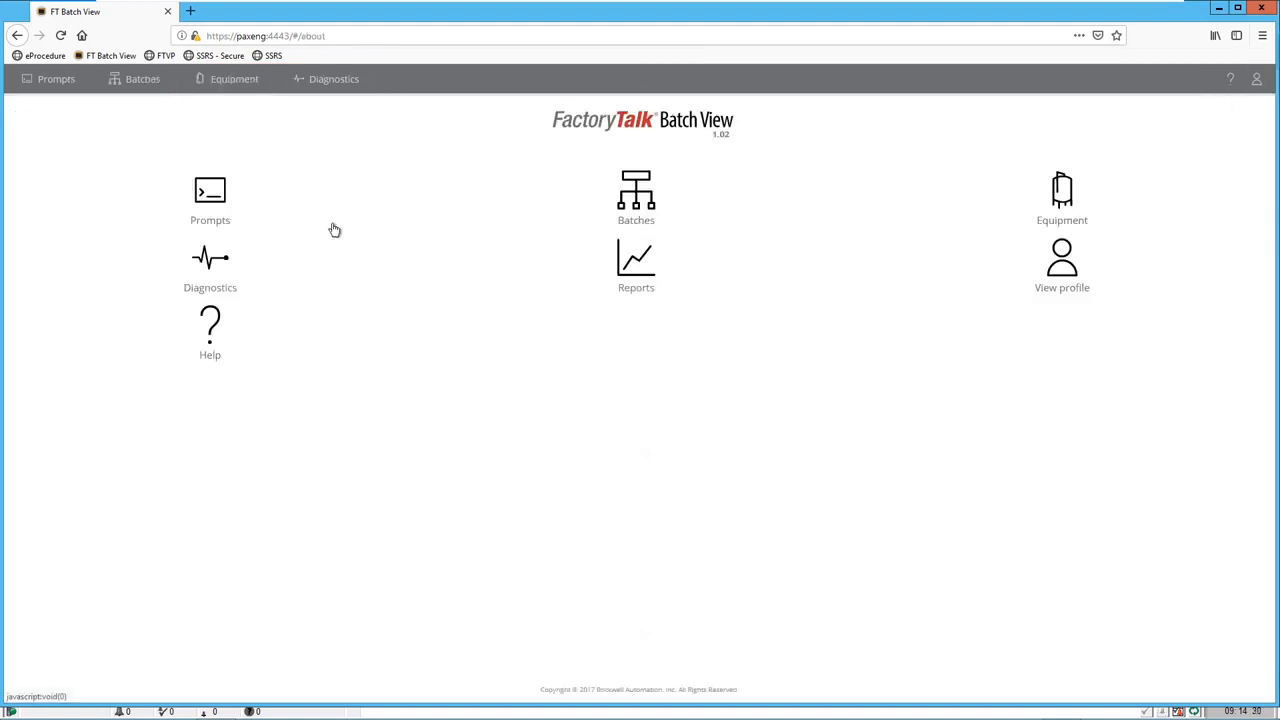
pyautogui.click(213, 260)
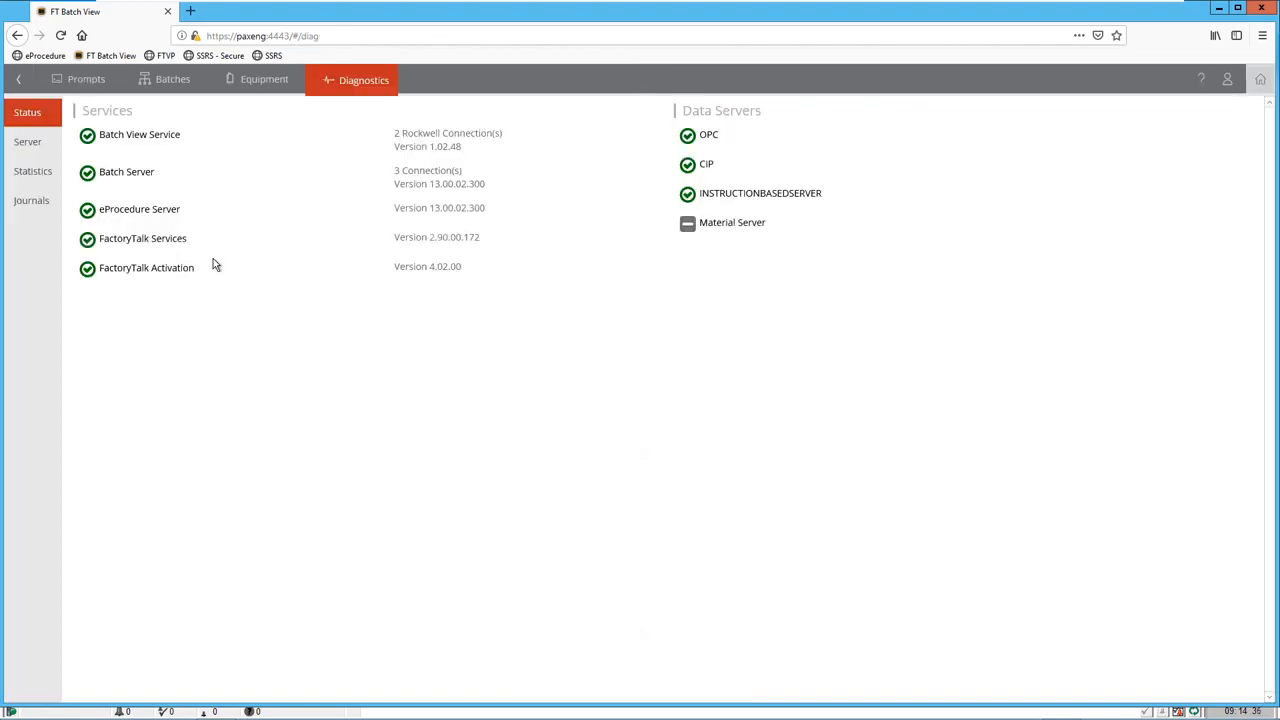
pyautogui.click(14, 146)
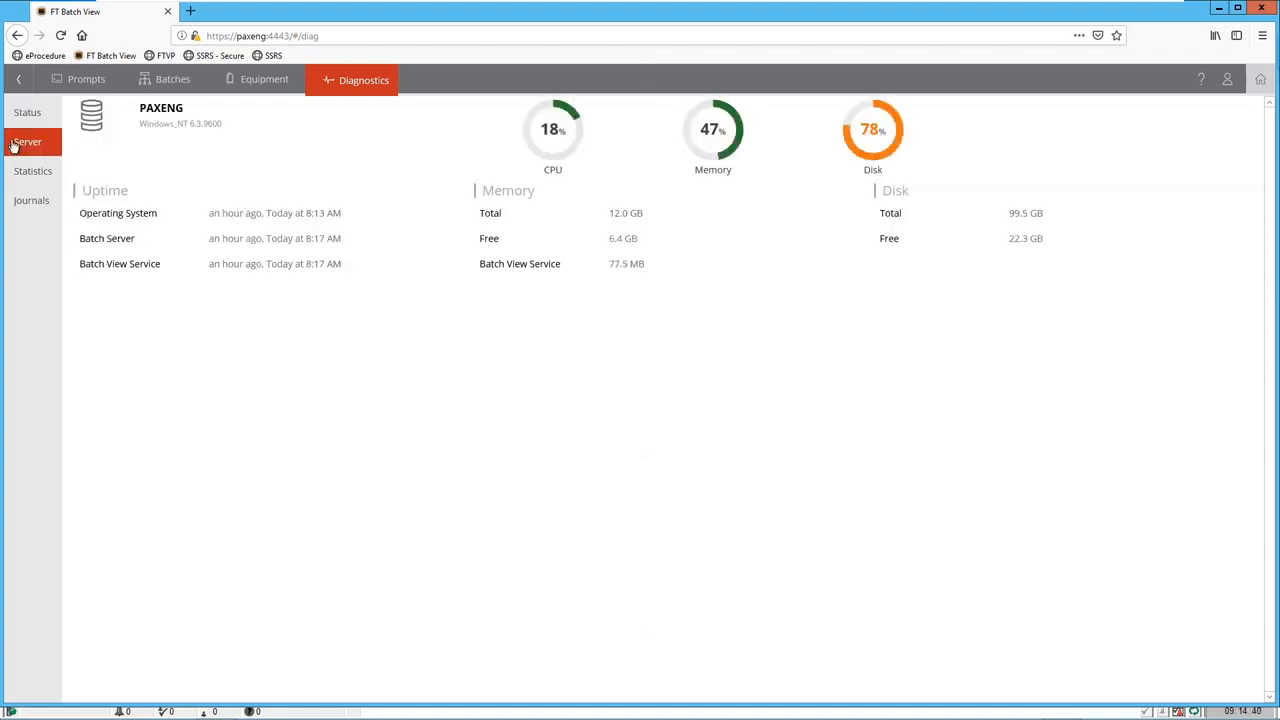
pyautogui.click(43, 181)
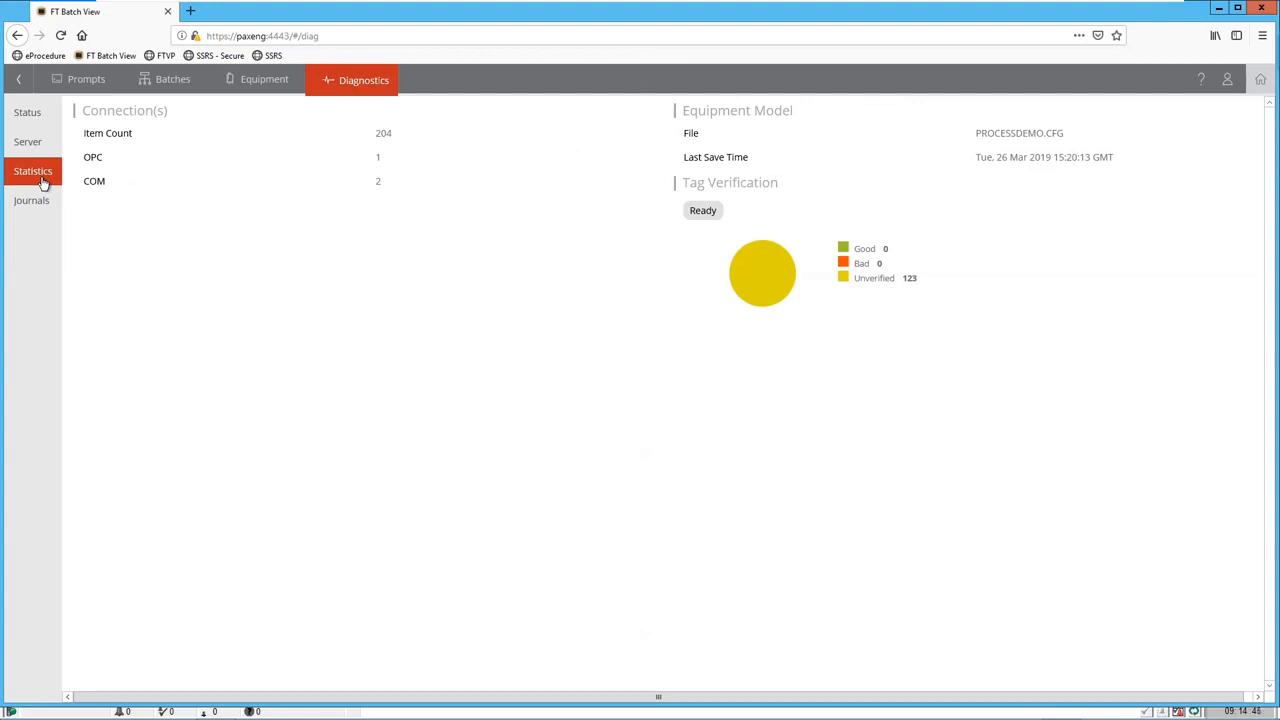
pyautogui.click(36, 204)
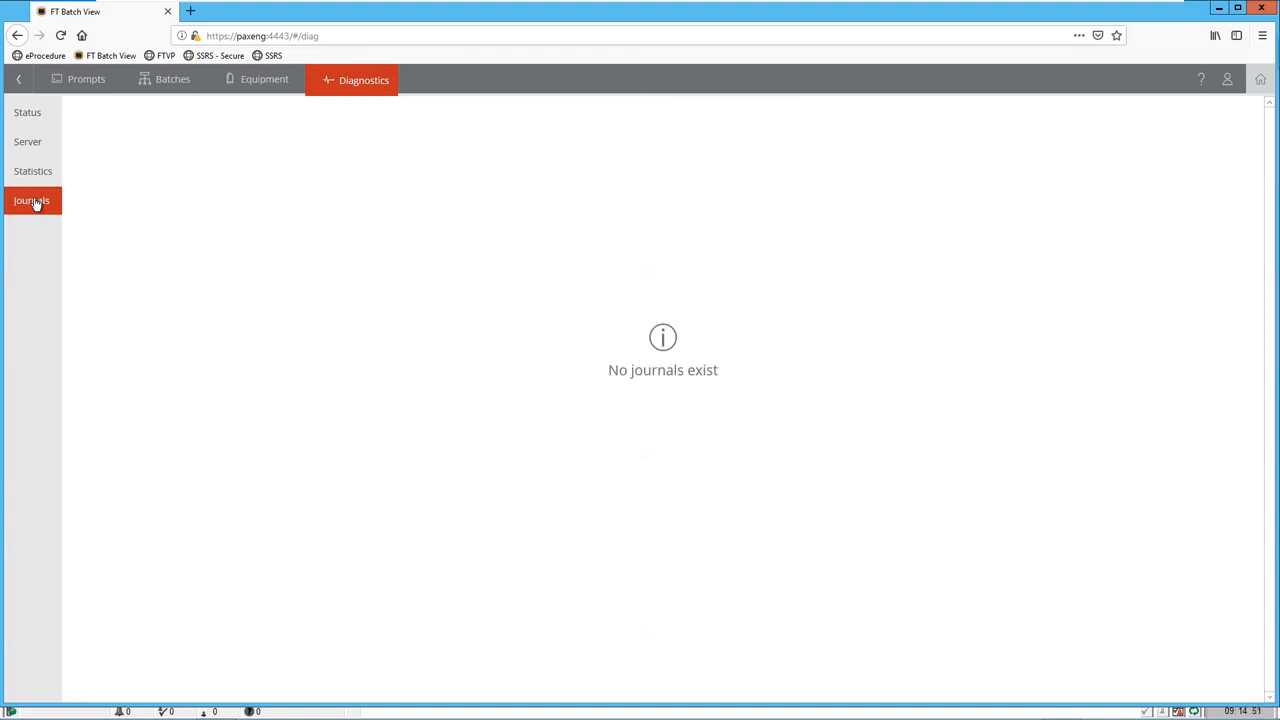
pyautogui.click(1259, 80)
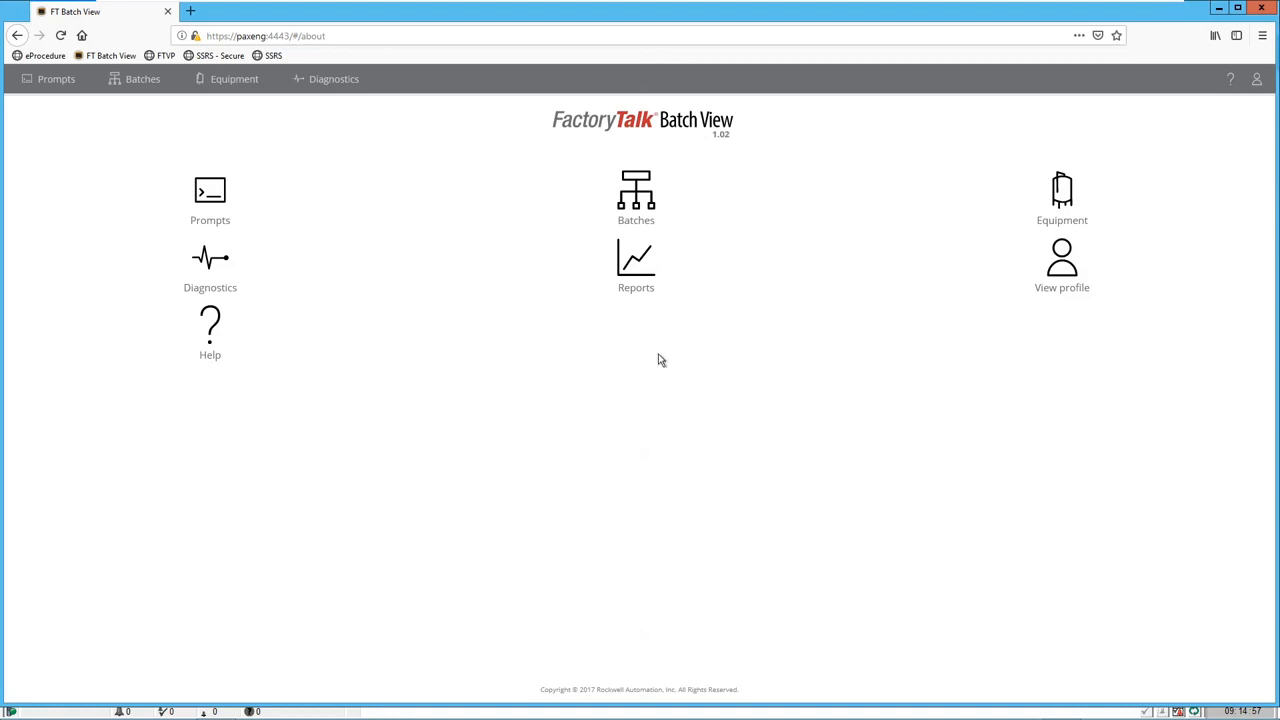
pyautogui.hotkey('alt', 'Tab')
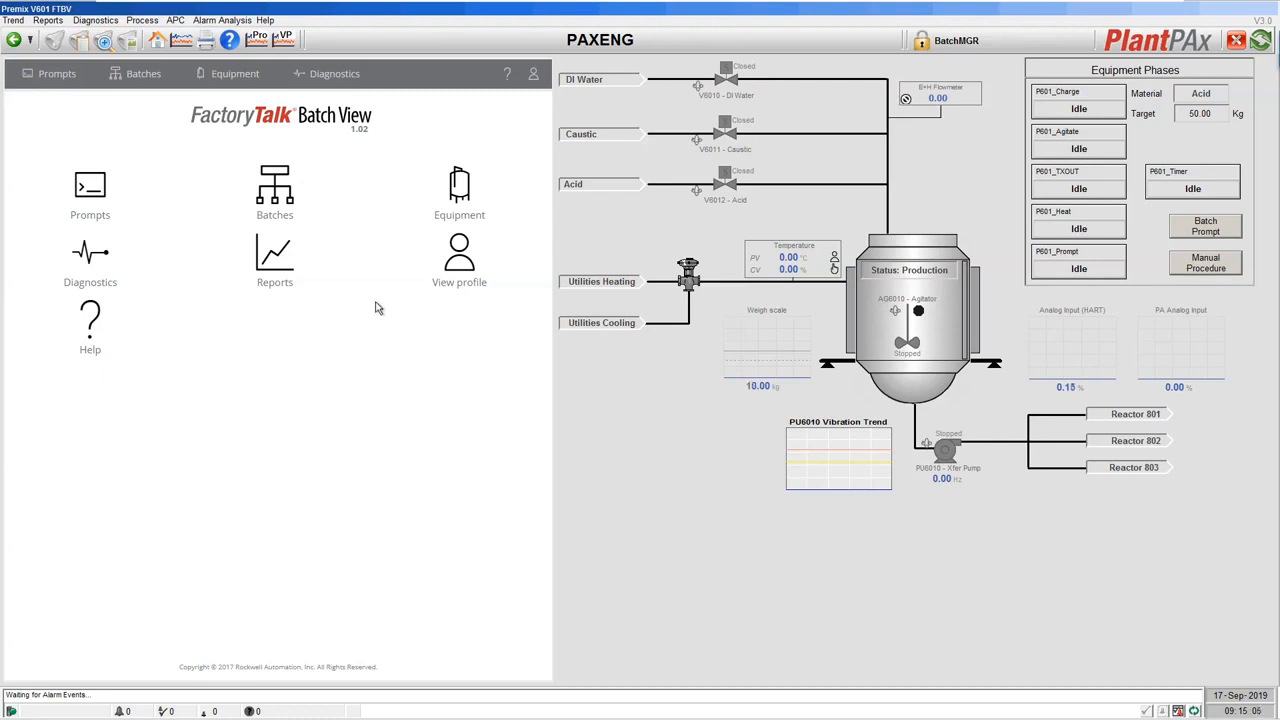
# In the HMI's docked Batch View, list the PLANTPAX_DEMO recipes available for a new batch.
pyautogui.click(276, 199)
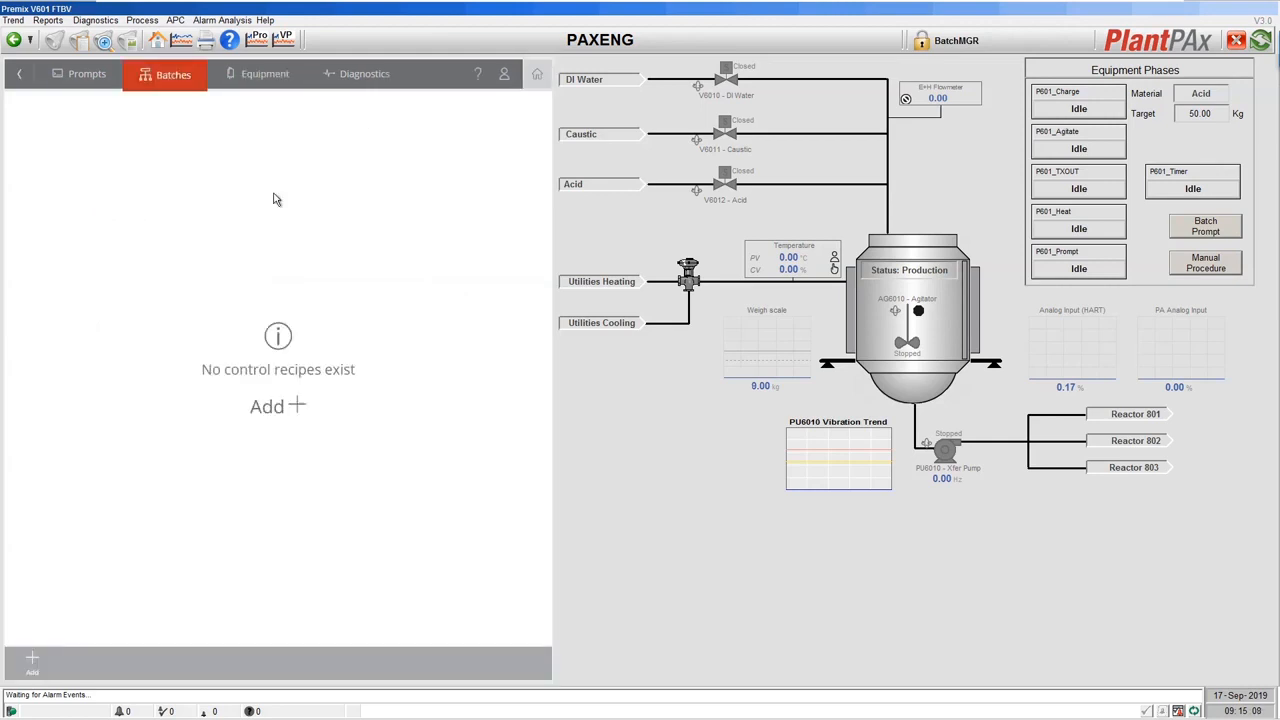
pyautogui.click(302, 408)
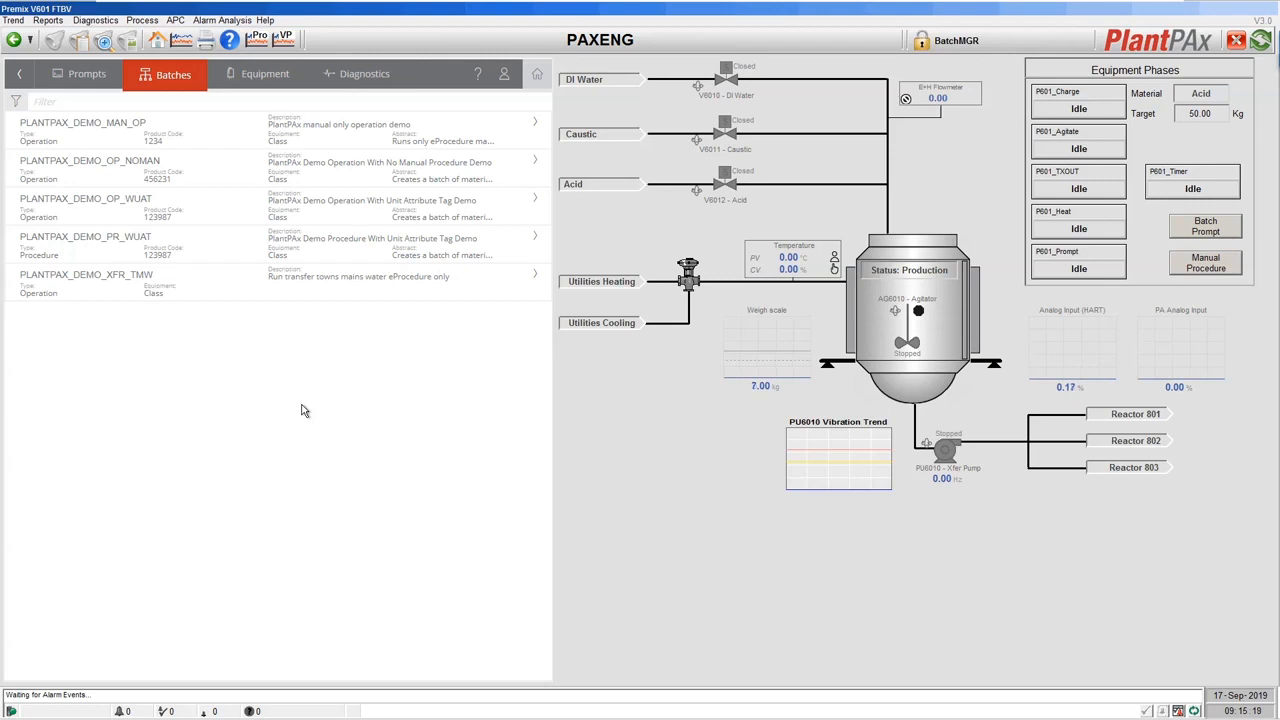
# Open the PLANTPAX_DEMO_OP_WUAT batch form and review Batch ID 00028_BATCH_ID, 100% scale and description.
pyautogui.click(134, 206)
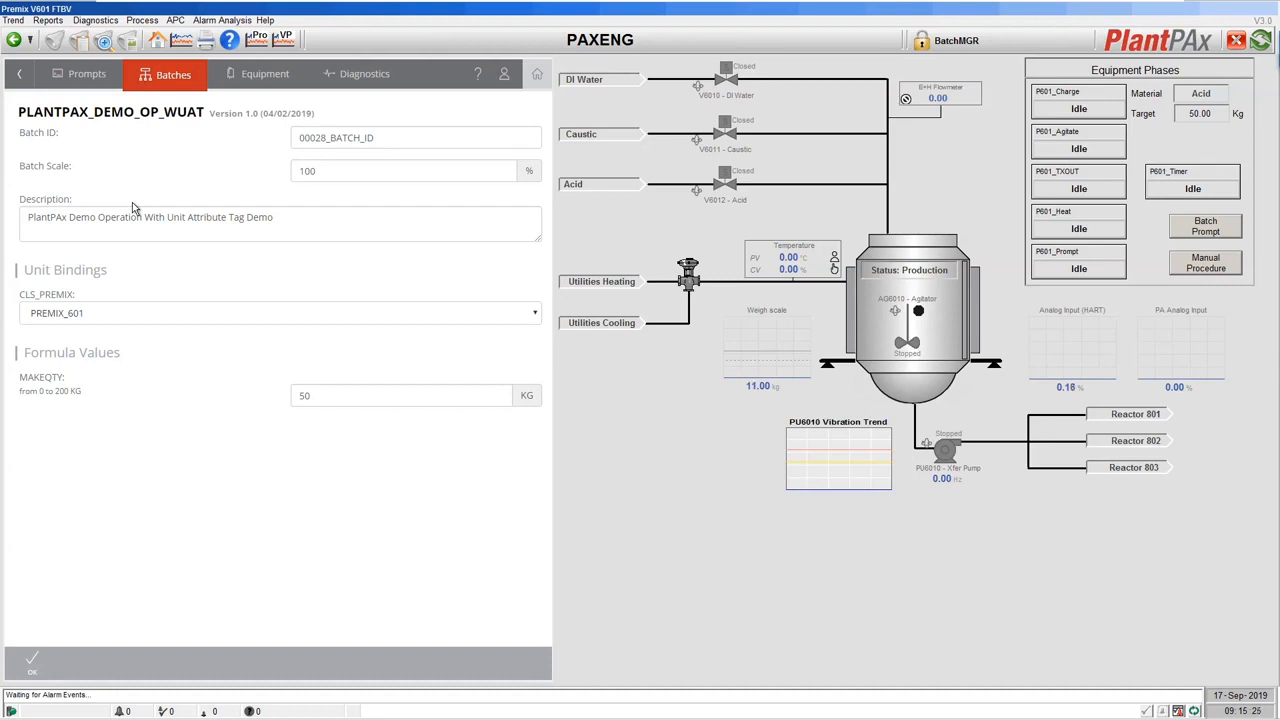
pyautogui.click(338, 137)
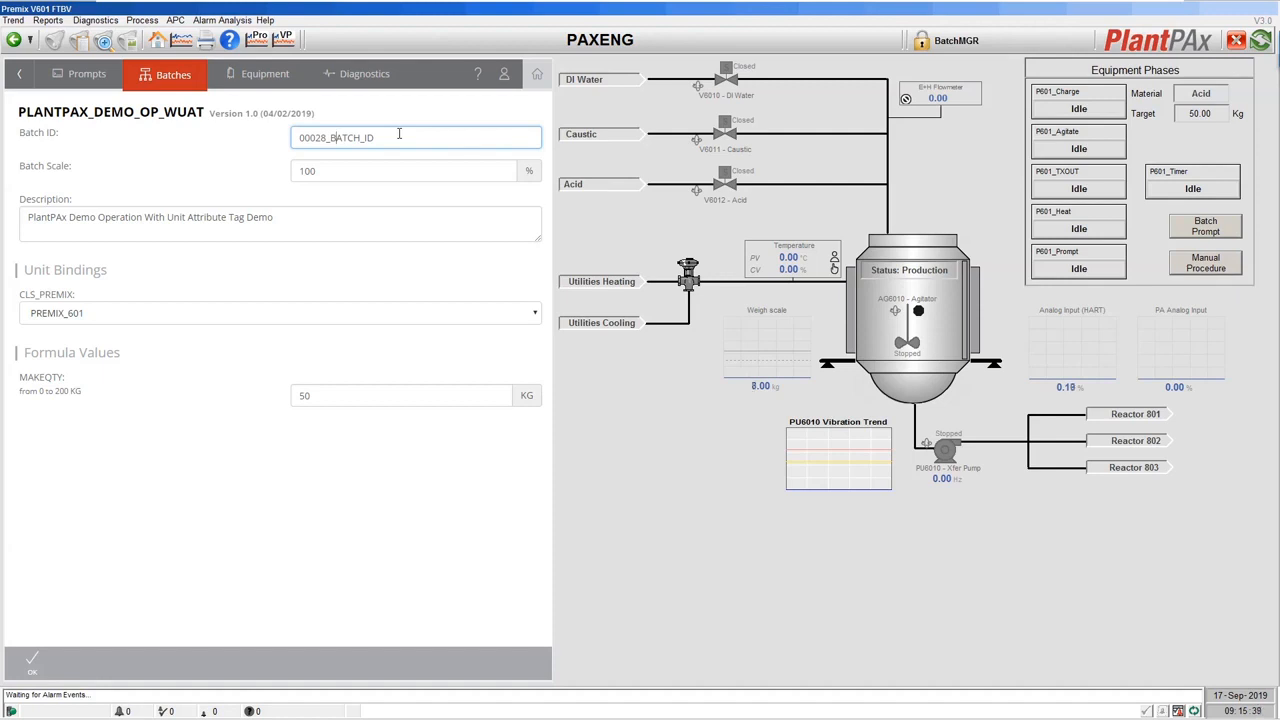
pyautogui.click(345, 171)
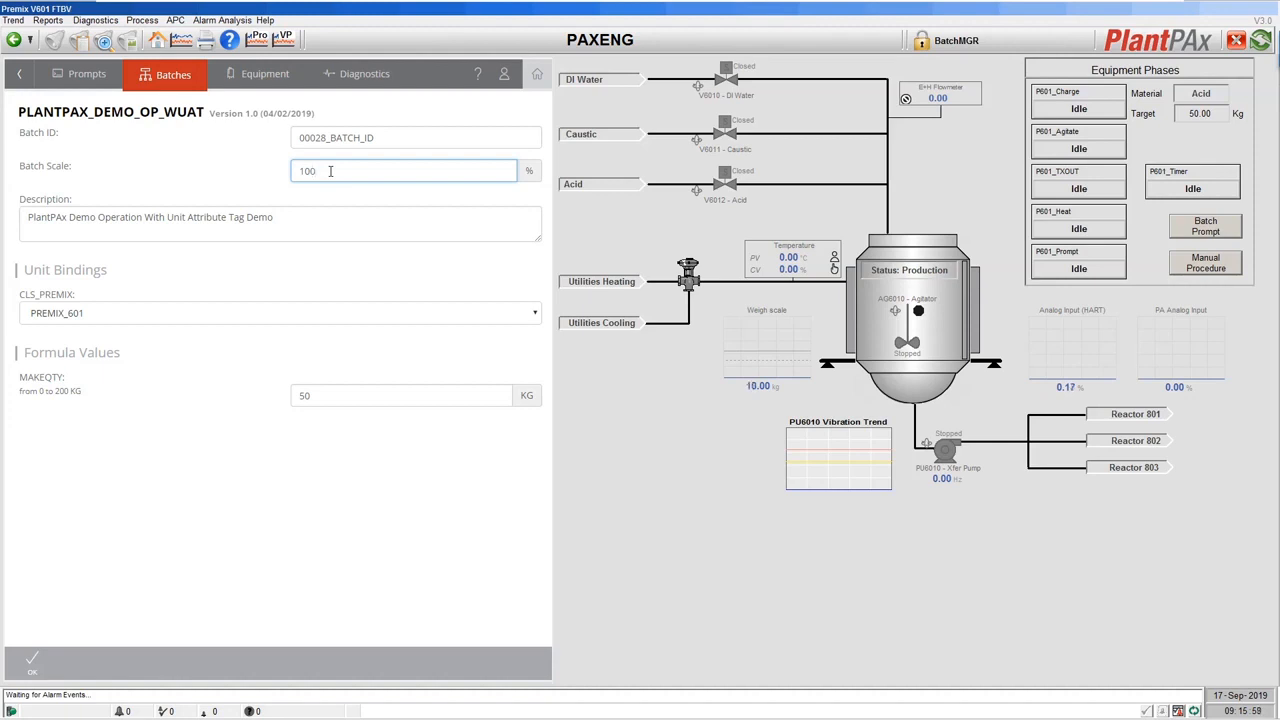
pyautogui.click(295, 215)
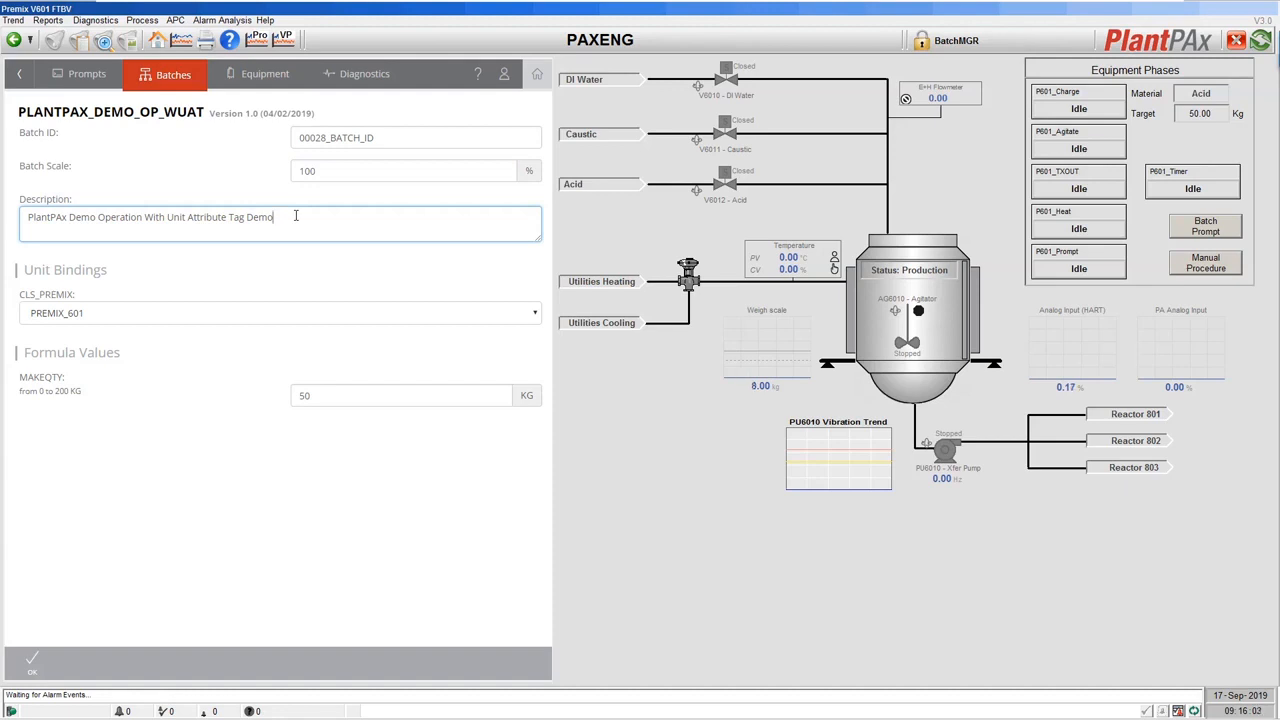
# Keep PREMIX_601 as the bound unit, change MAKEQTY from 50 to 100, and submit.
pyautogui.click(123, 314)
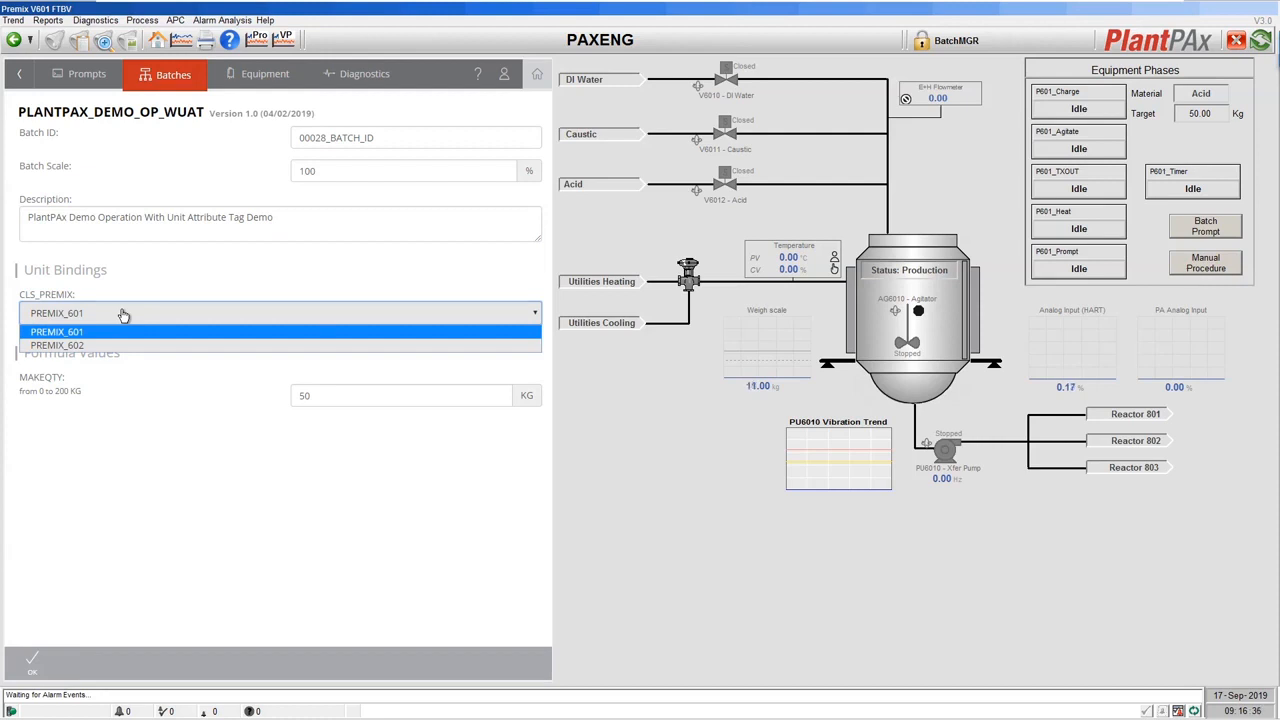
pyautogui.click(172, 276)
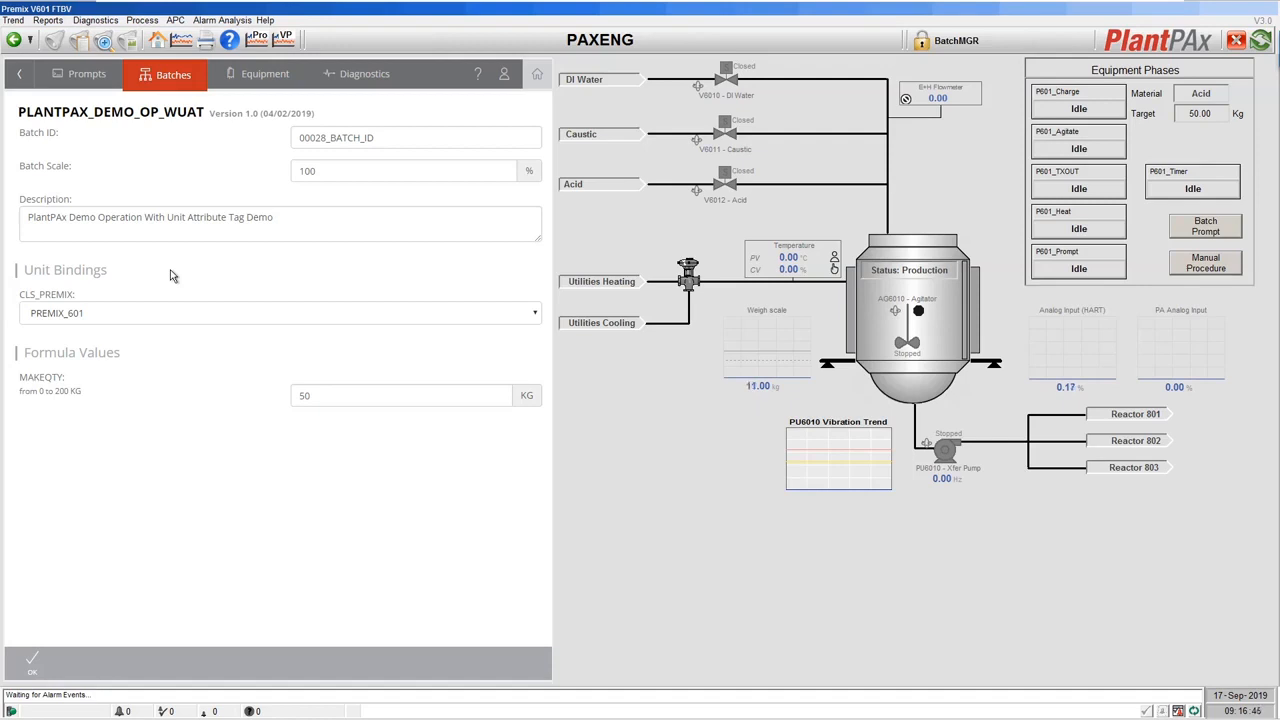
pyautogui.click(333, 397)
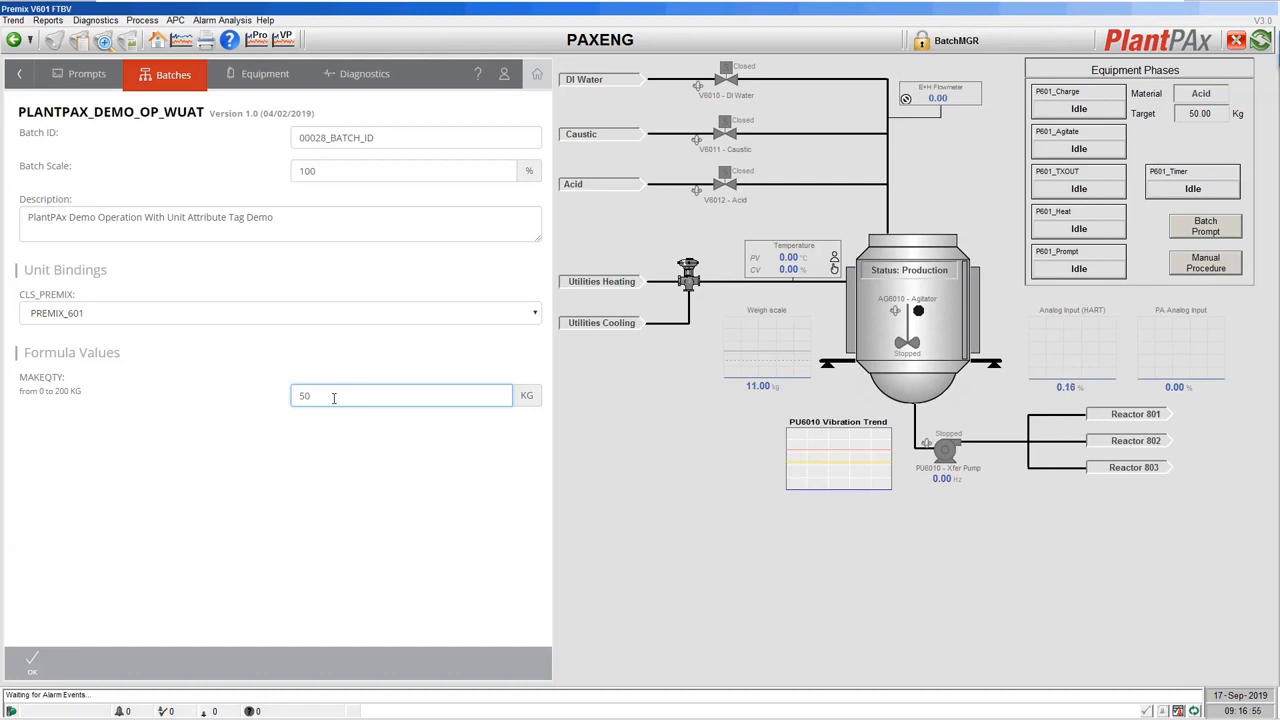
pyautogui.press('BackSpace')
pyautogui.press('BackSpace')
pyautogui.write('100')
pyautogui.click(32, 664)
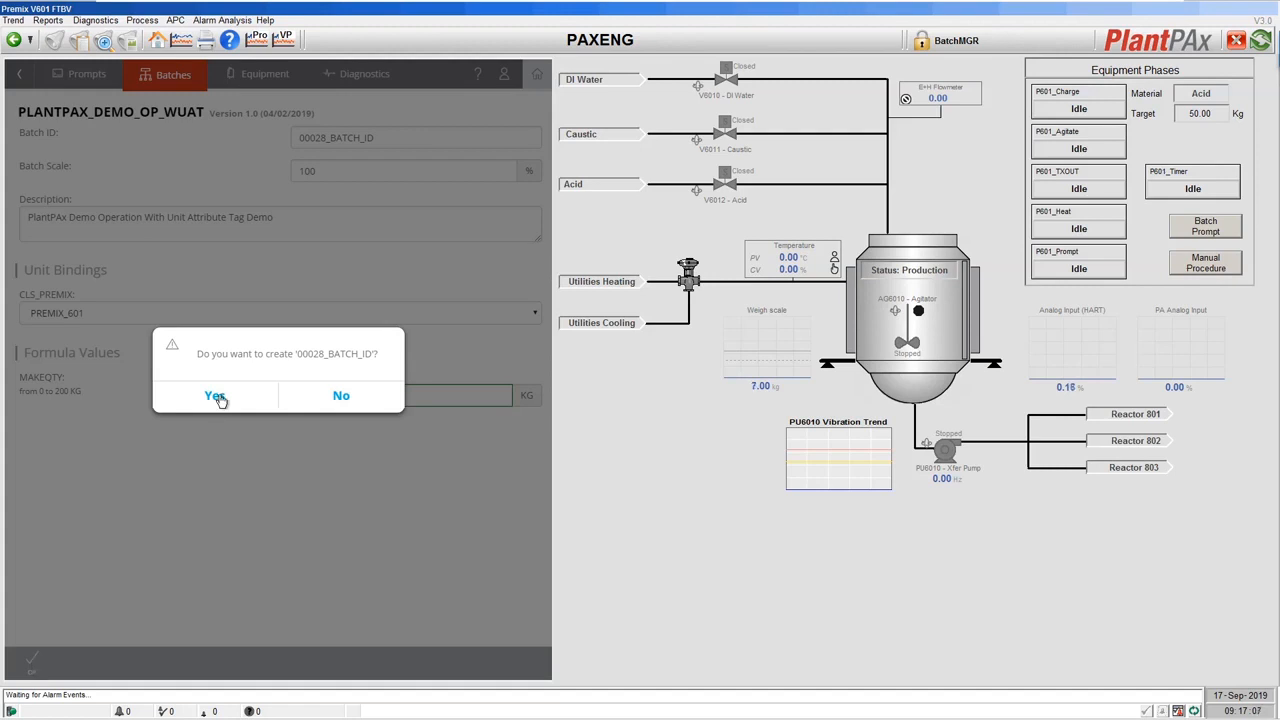
# Confirm batch 00028_BATCH_ID, then create a second PLANTPAX_DEMO_OP_WUAT batch, 00030_BATCH_ID.
pyautogui.click(215, 396)
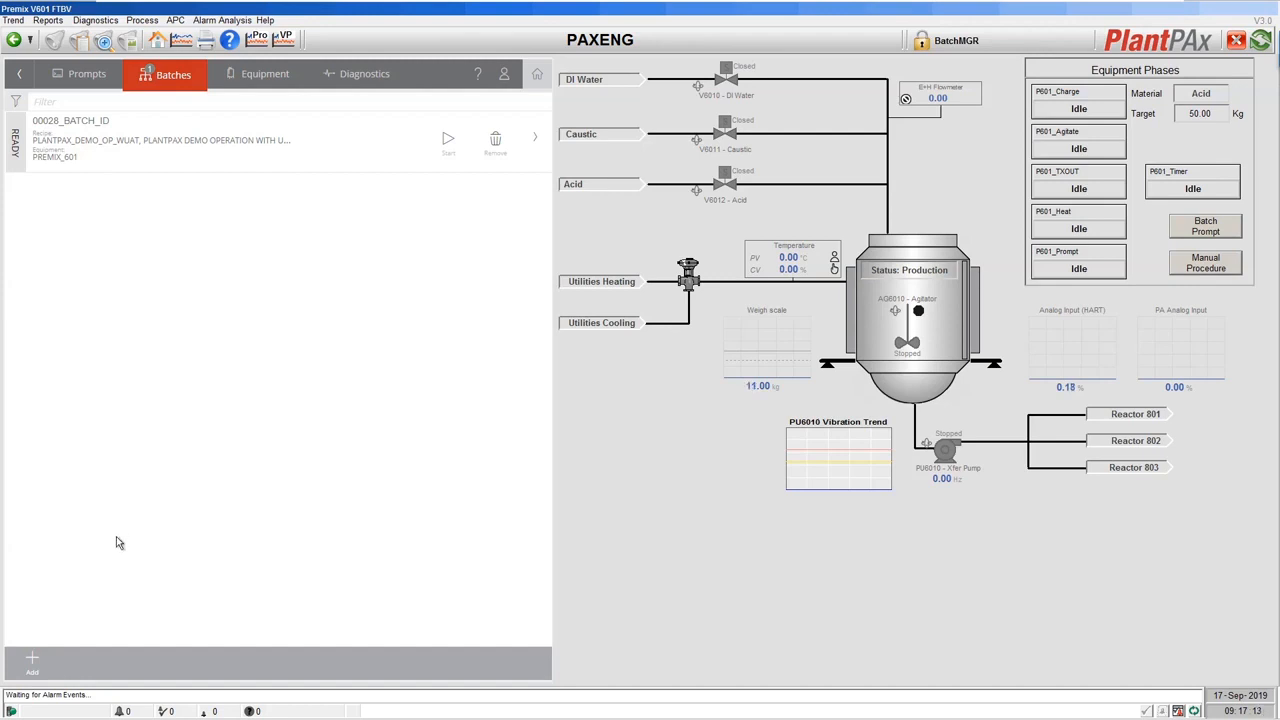
pyautogui.click(32, 664)
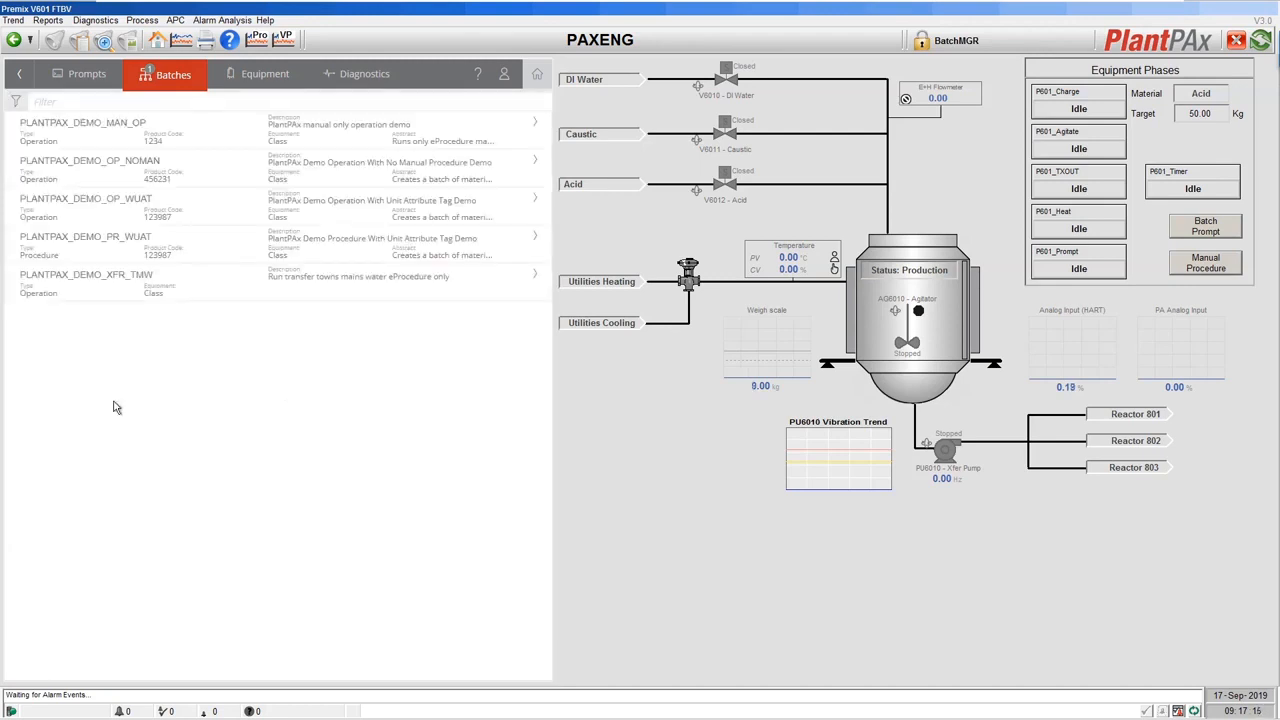
pyautogui.click(89, 208)
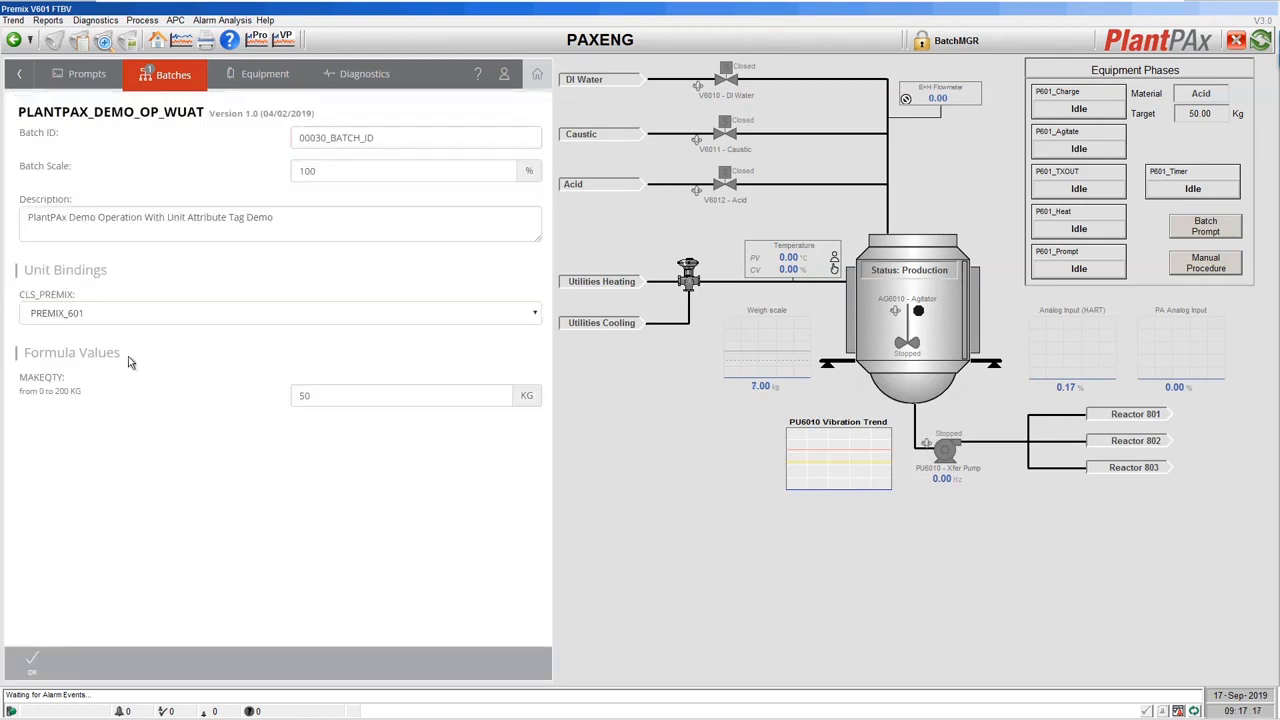
pyautogui.click(24, 663)
pyautogui.click(232, 395)
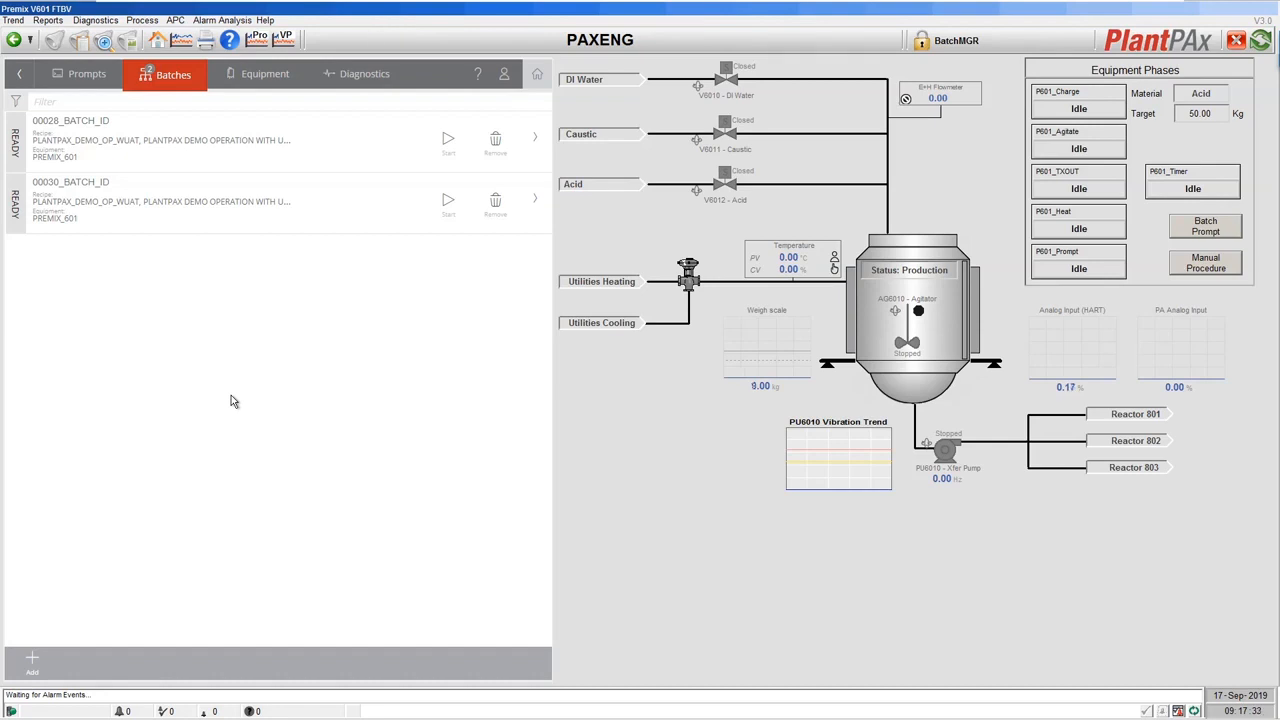
# Open batch 00028_BATCH_ID's chart and inspect the P60X_CHARGE:1 and P60X_CHARGE:3 parameters.
pyautogui.click(197, 158)
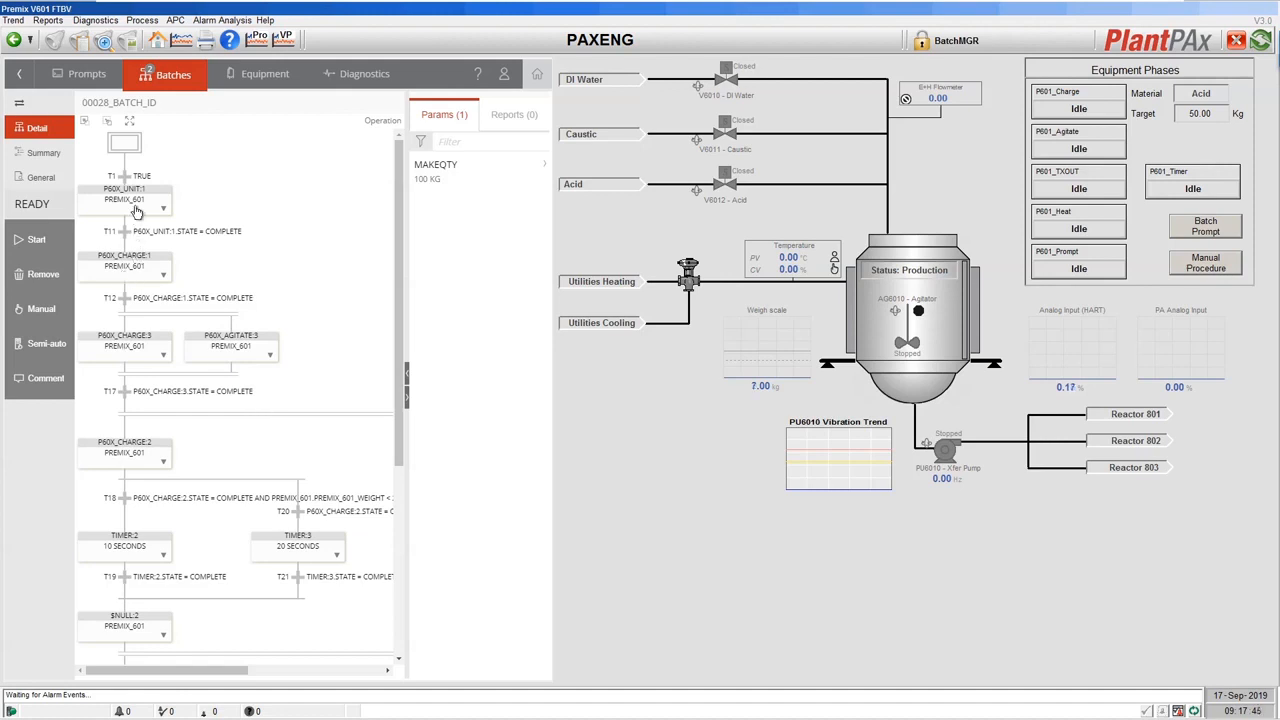
pyautogui.click(146, 271)
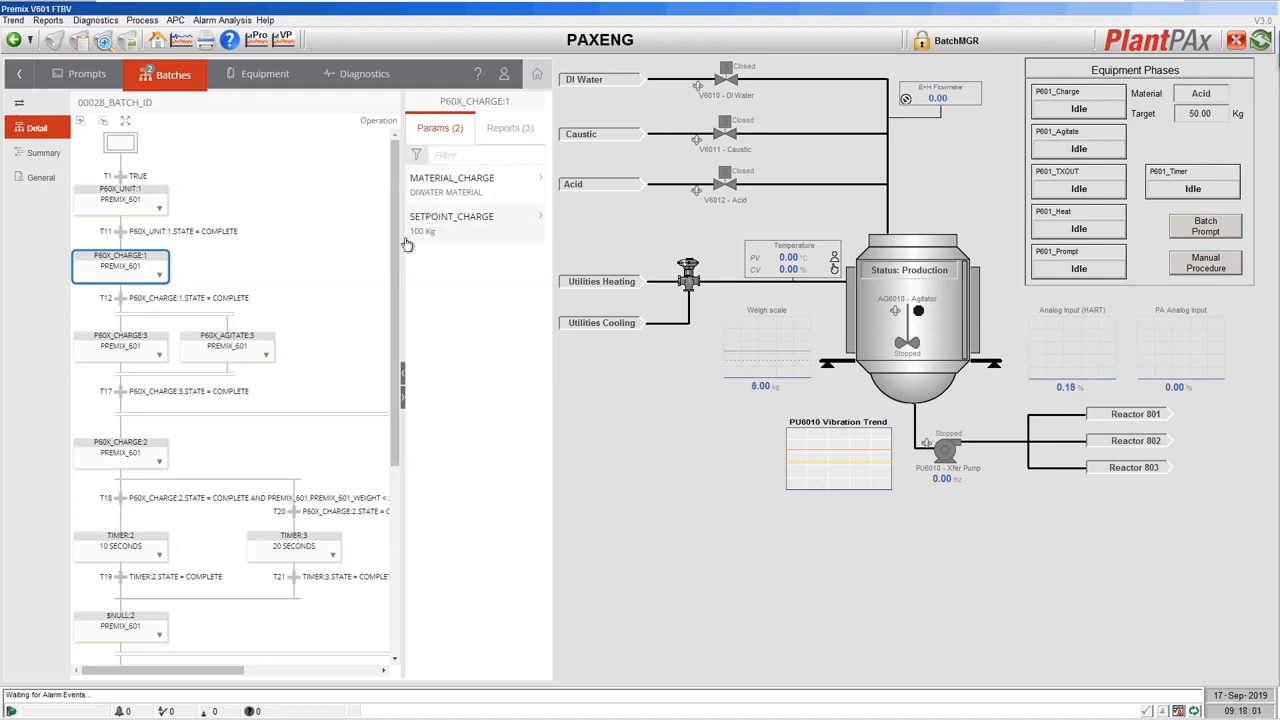
pyautogui.click(118, 358)
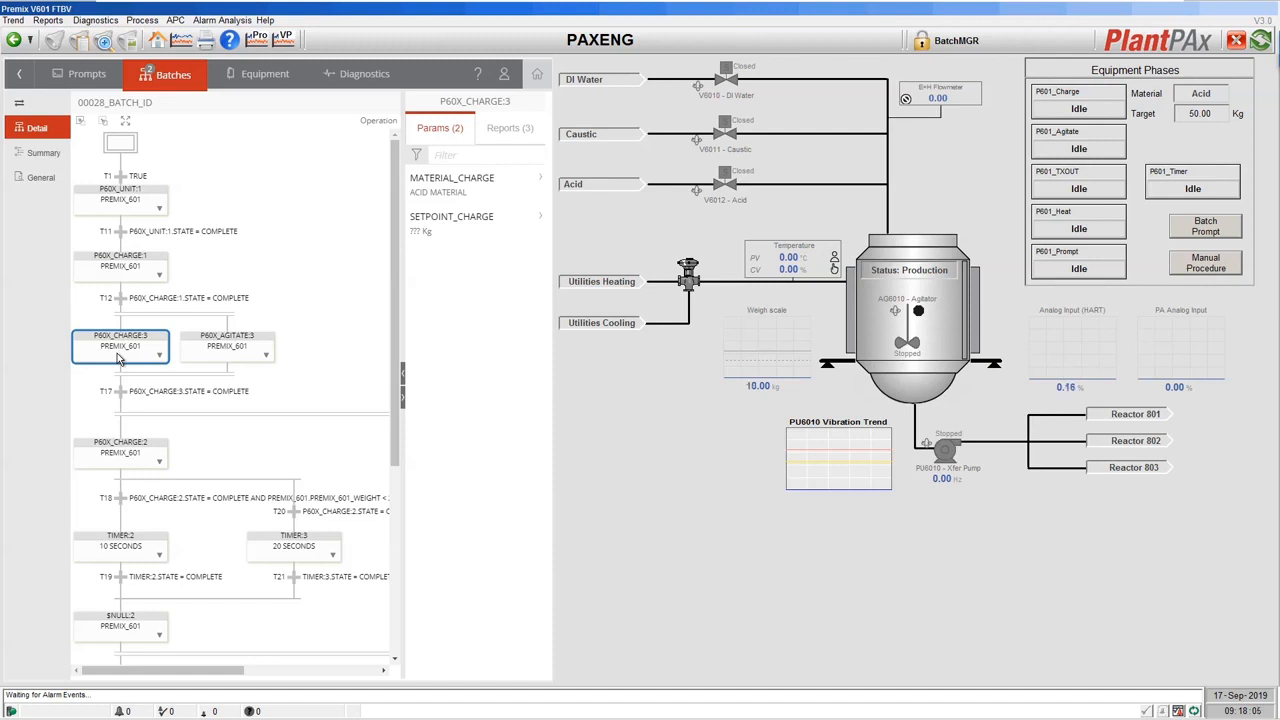
pyautogui.click(281, 177)
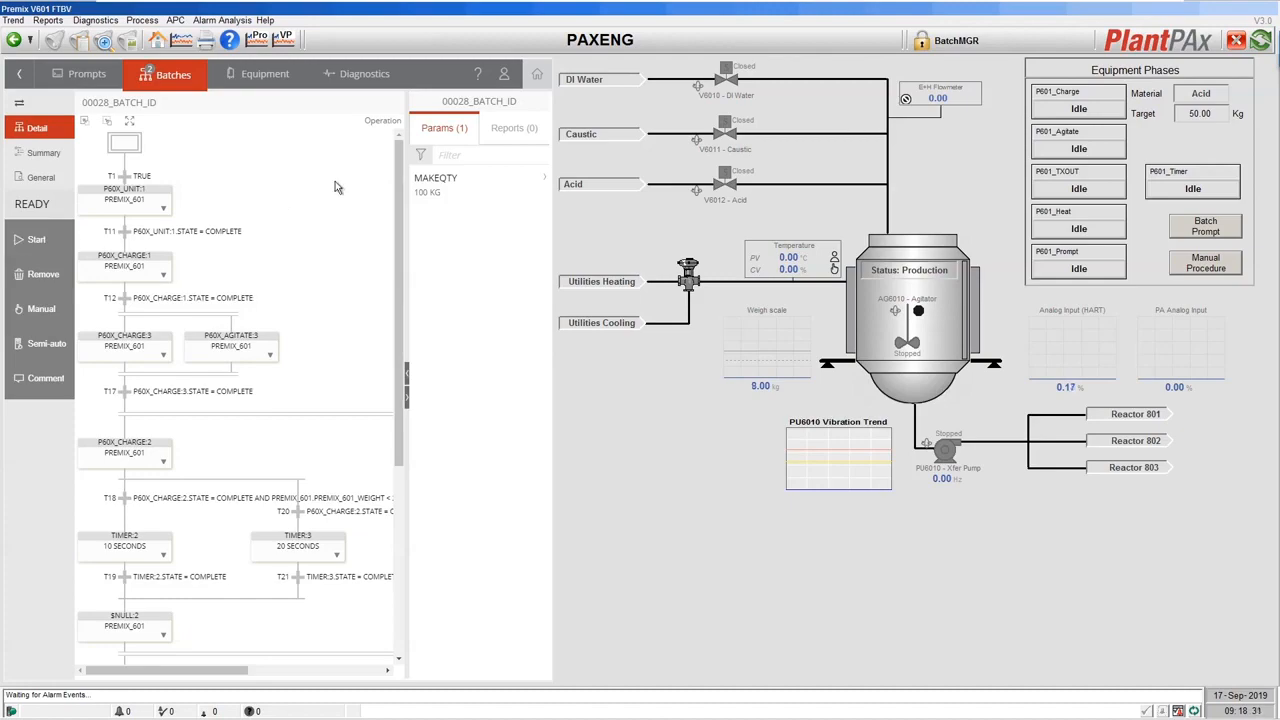
# Open batch 00028_BATCH_ID's details in the browser Batch View and maximize the window.
pyautogui.hotkey('alt', 'Tab')
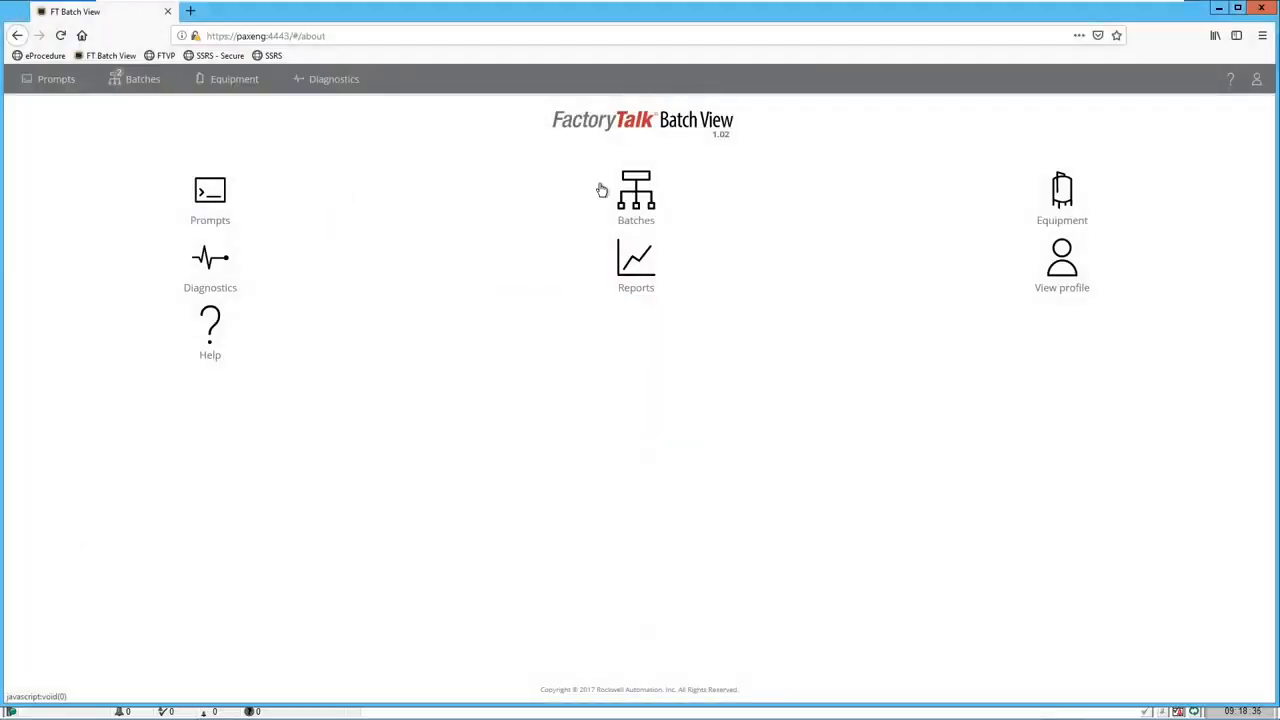
pyautogui.click(648, 196)
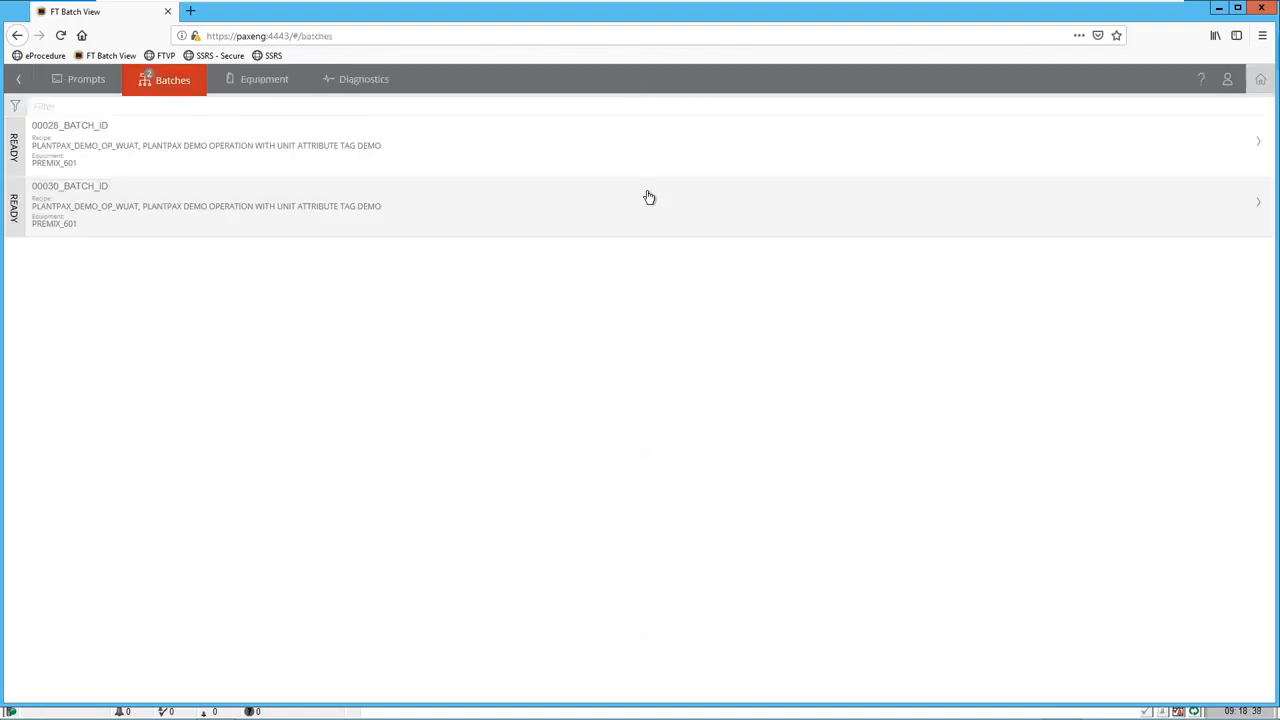
pyautogui.click(464, 161)
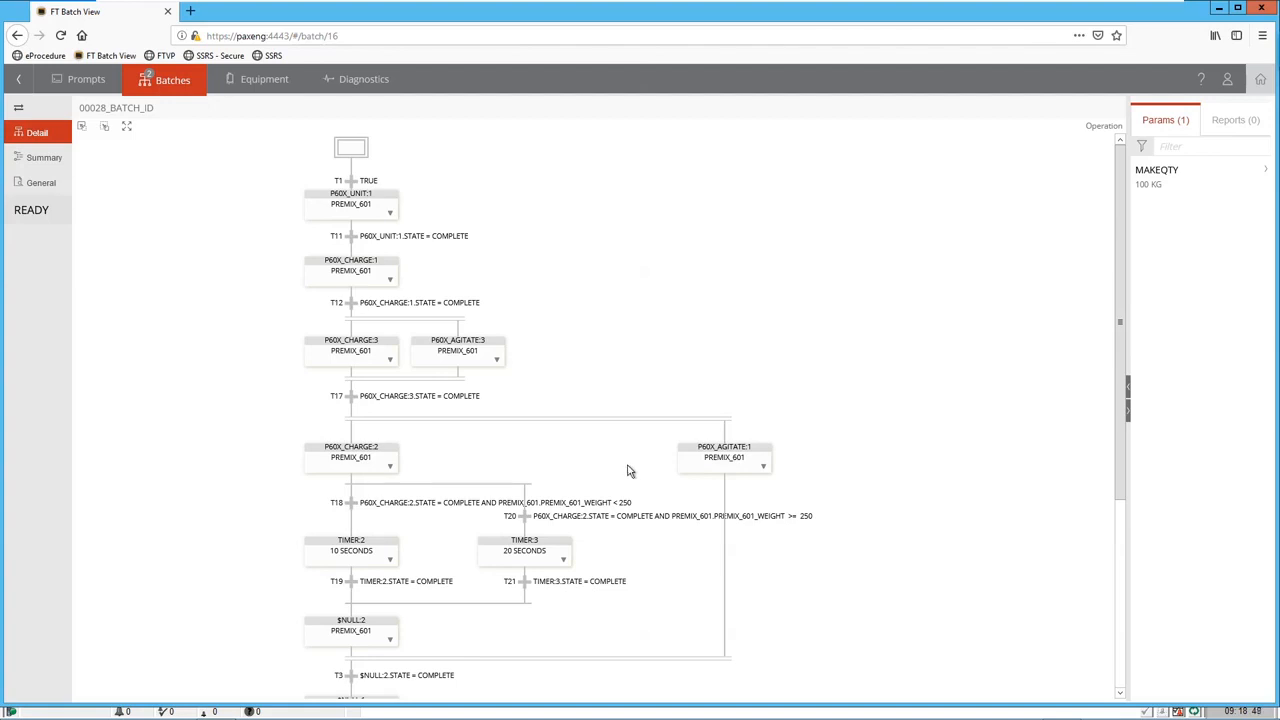
pyautogui.click(1239, 9)
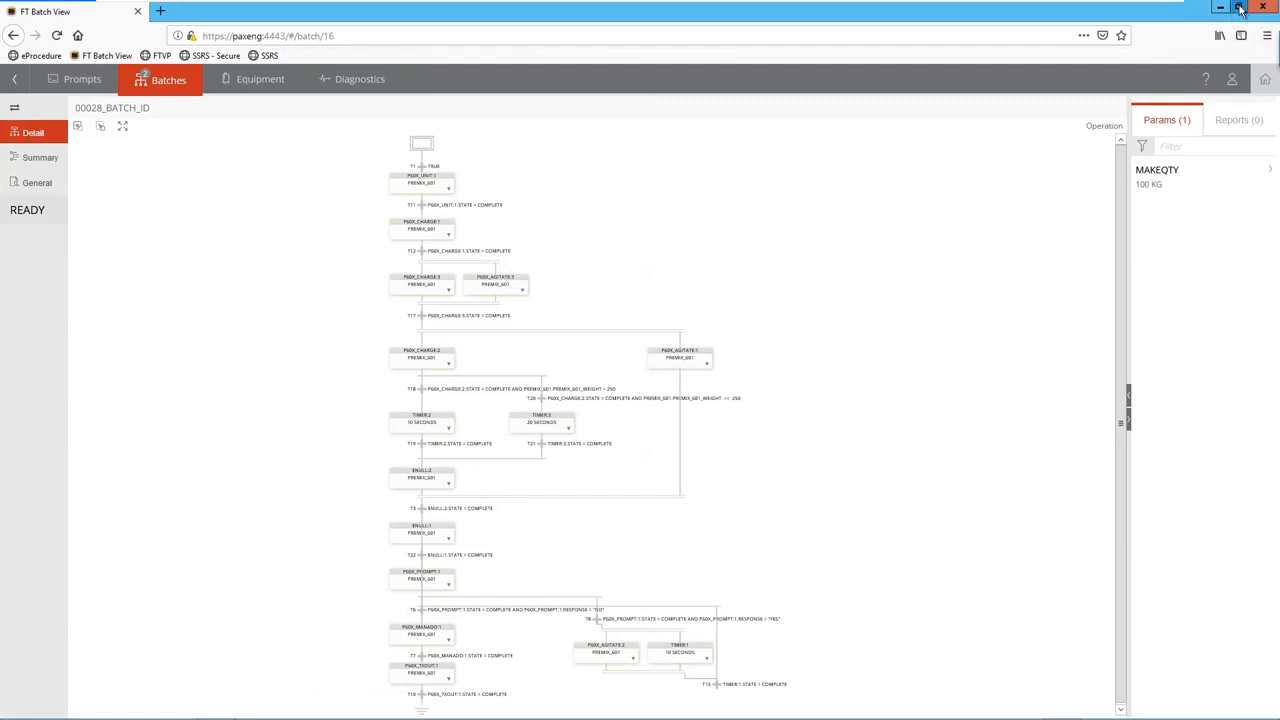
pyautogui.click(1239, 9)
pyautogui.moveTo(4, 7); pyautogui.dragTo(583, 8)
pyautogui.moveTo(832, 14); pyautogui.dragTo(489, 21)
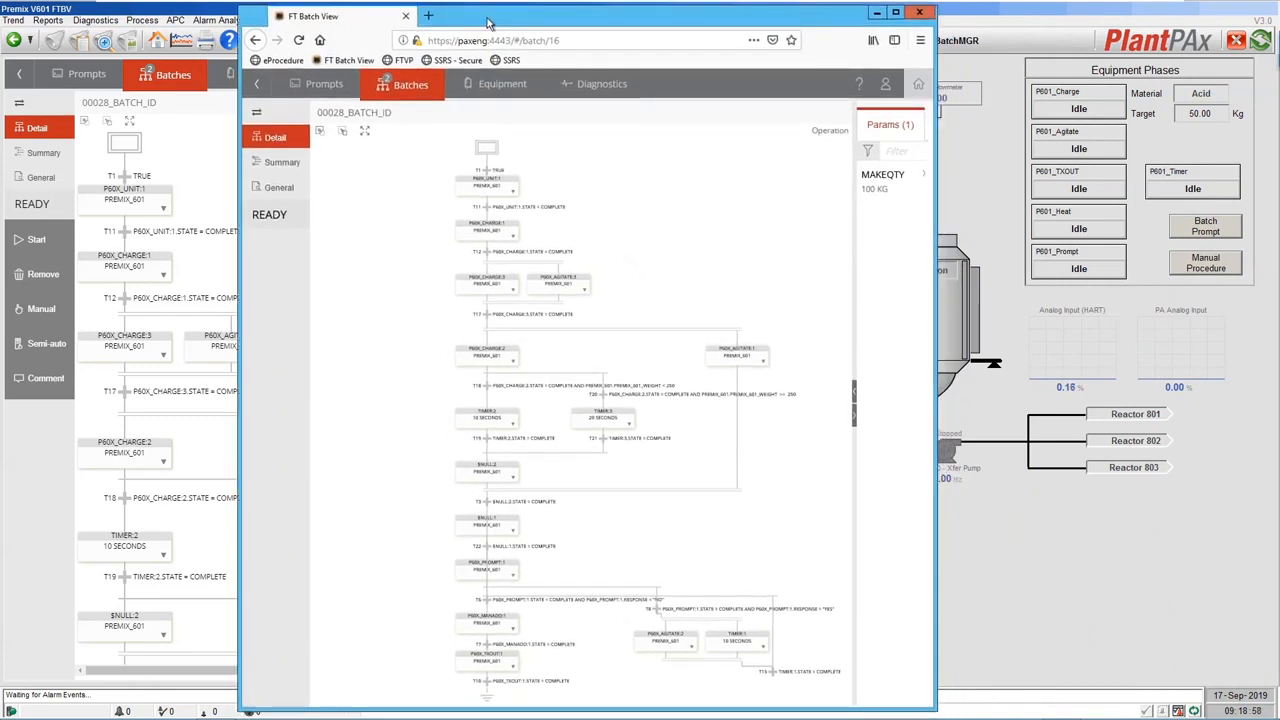
pyautogui.click(895, 13)
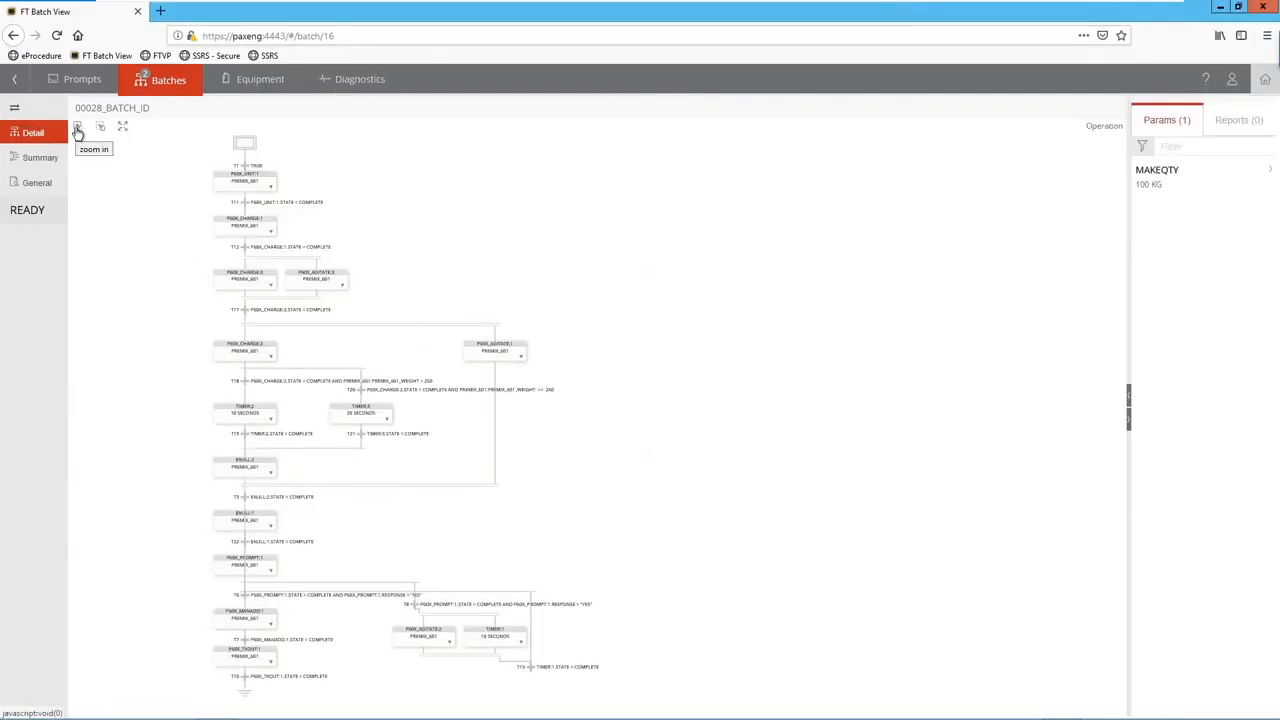
# Zoom and pan the batch flow chart to its start step, then return to the HMI.
pyautogui.click(77, 130)
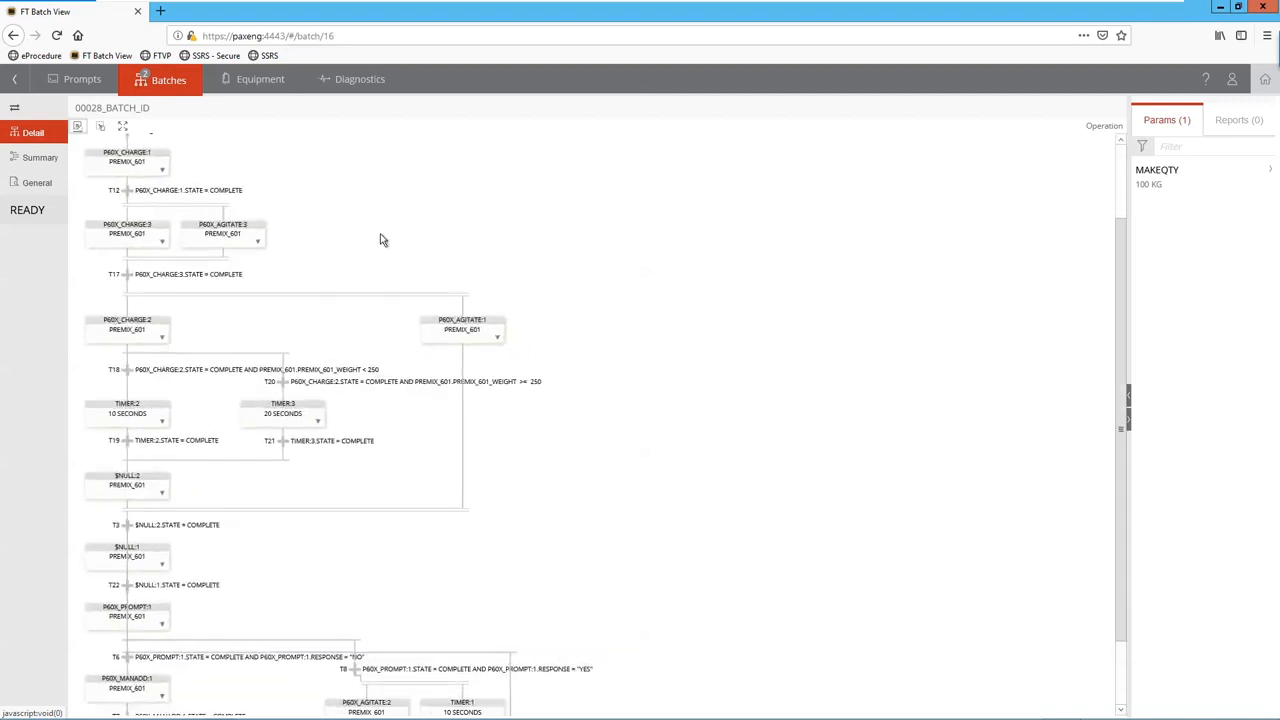
pyautogui.moveTo(380, 235); pyautogui.dragTo(693, 357)
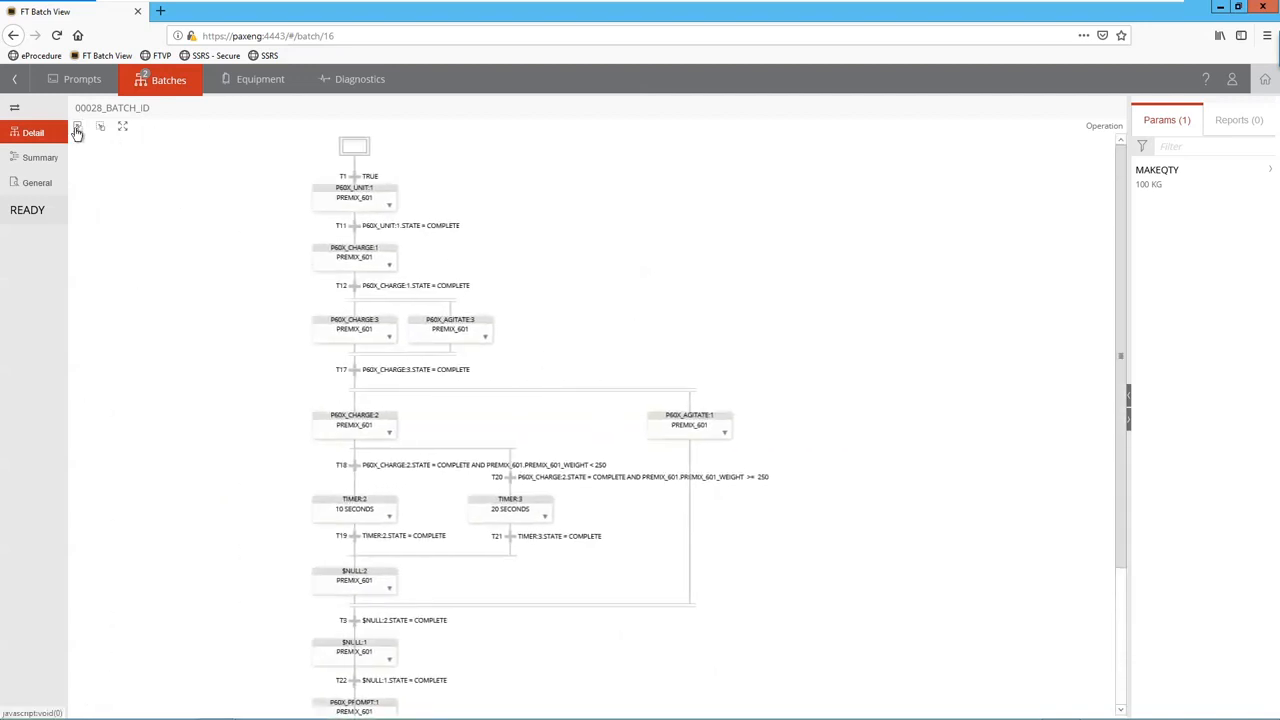
pyautogui.click(77, 130)
pyautogui.click(77, 130)
pyautogui.click(77, 130)
pyautogui.click(77, 130)
pyautogui.click(77, 130)
pyautogui.moveTo(554, 184); pyautogui.dragTo(560, 341)
pyautogui.hotkey('alt', 'Tab')
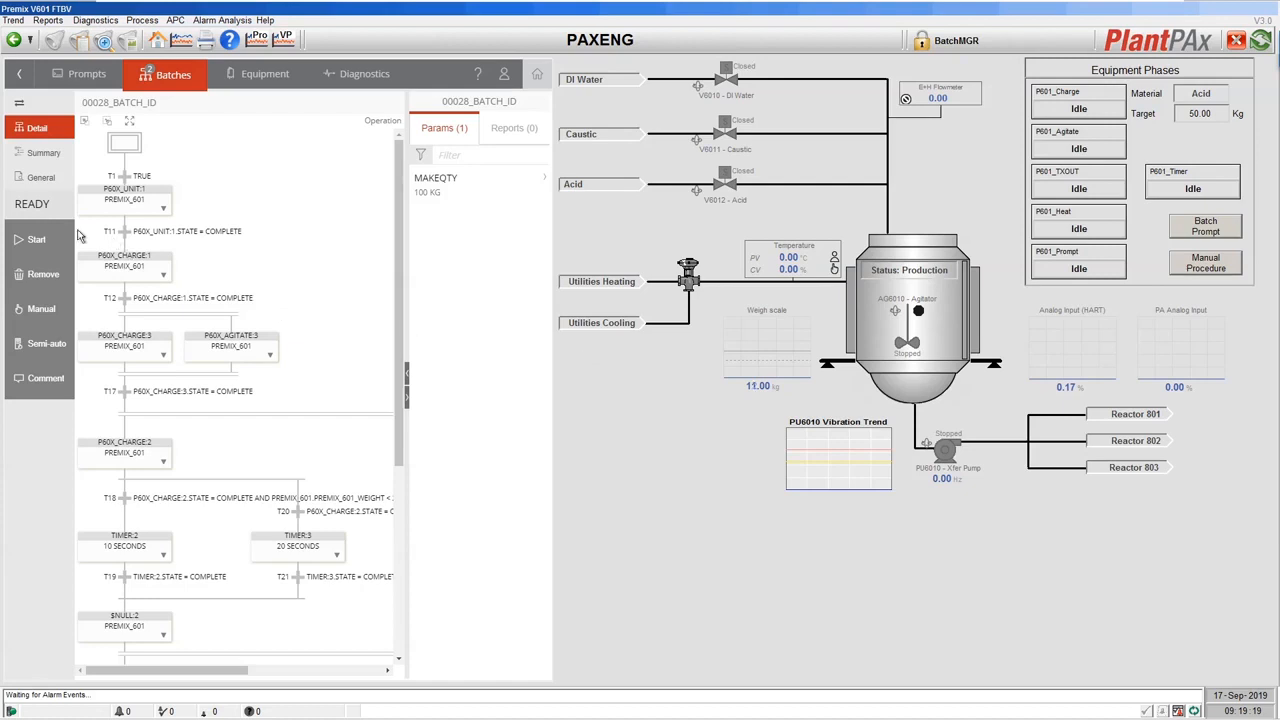
# Start batch 00028_BATCH_ID and select its running P60X_CHARGE:1 step.
pyautogui.click(35, 241)
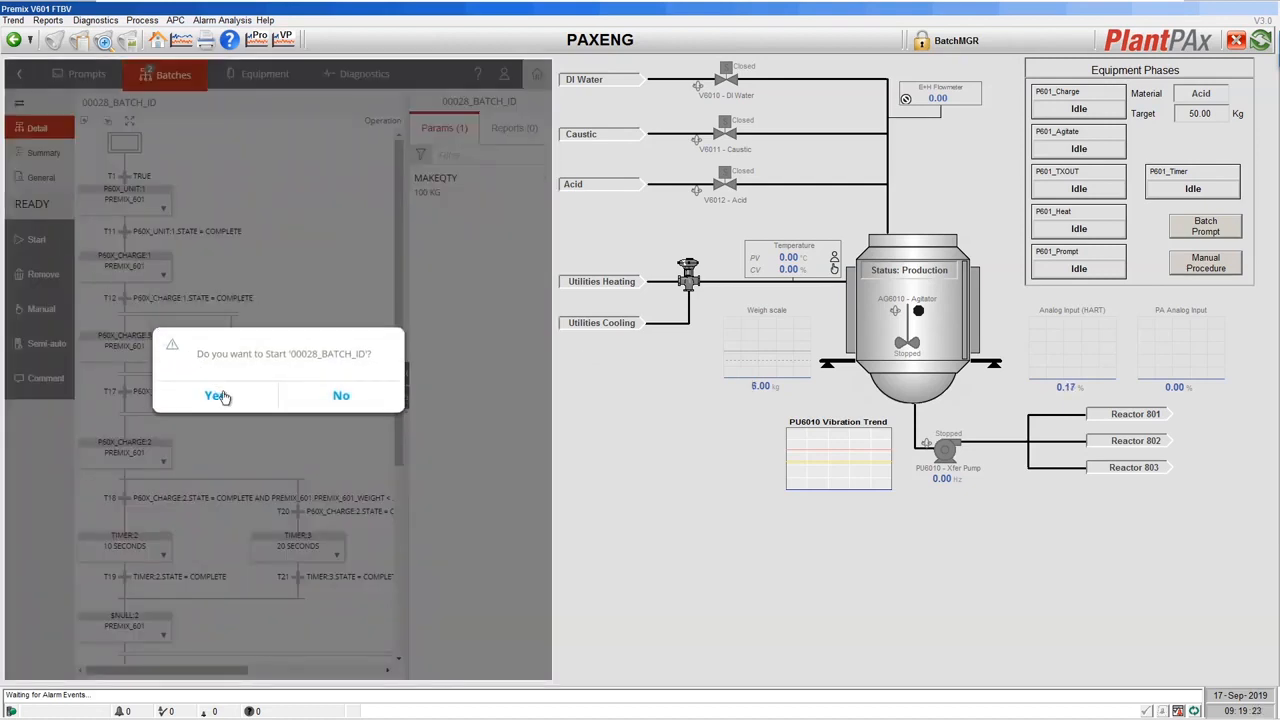
pyautogui.click(218, 396)
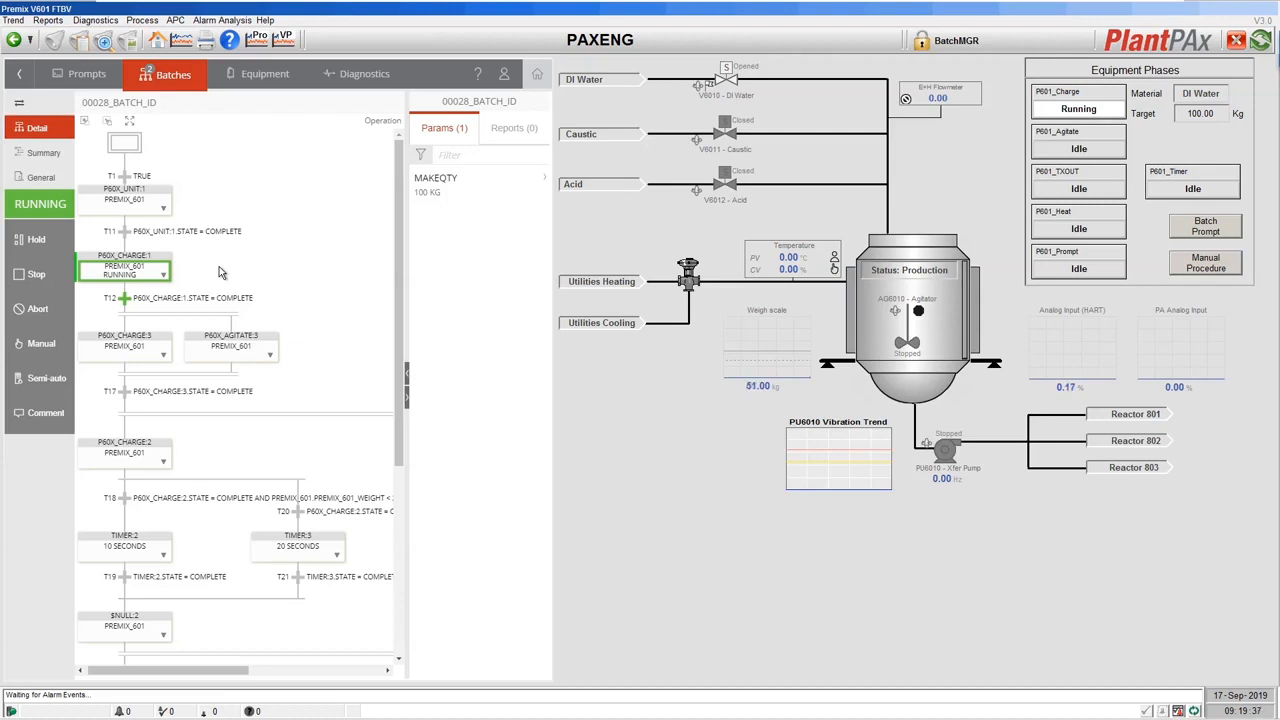
pyautogui.click(147, 280)
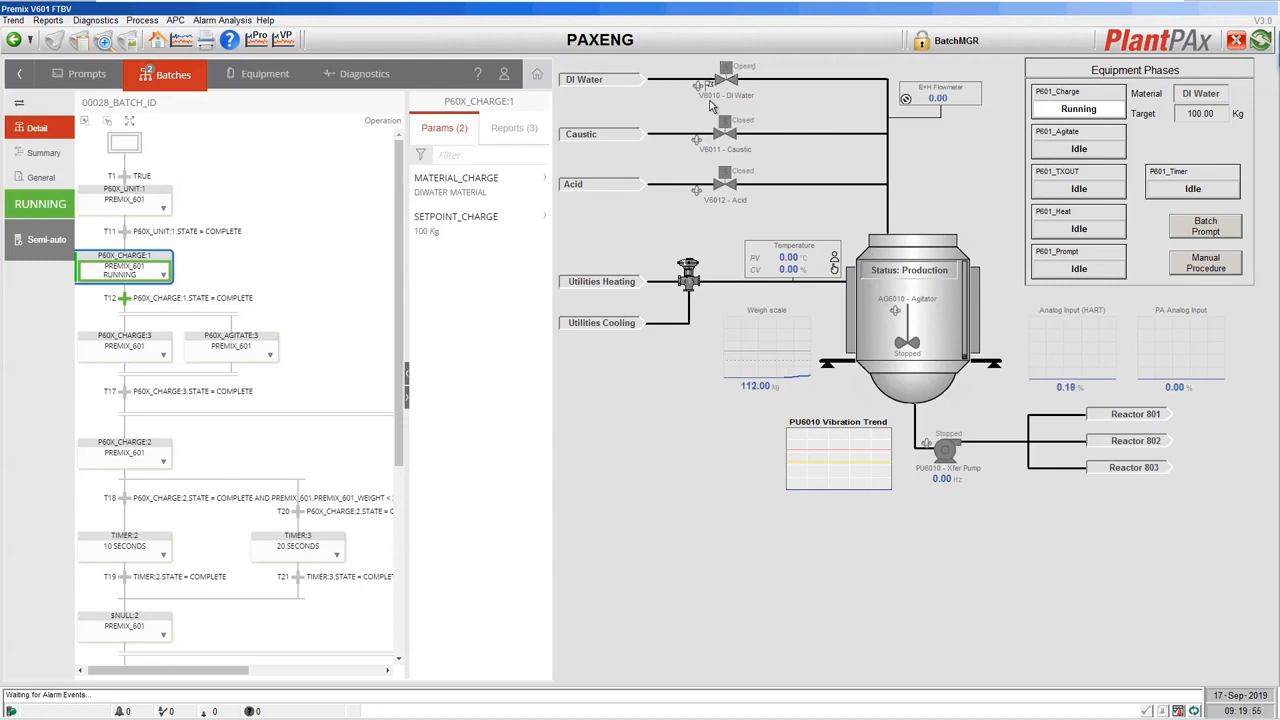
# Review P60X_CHARGE:1's reports and parameters, widen the flow chart, and switch to the browser.
pyautogui.click(508, 138)
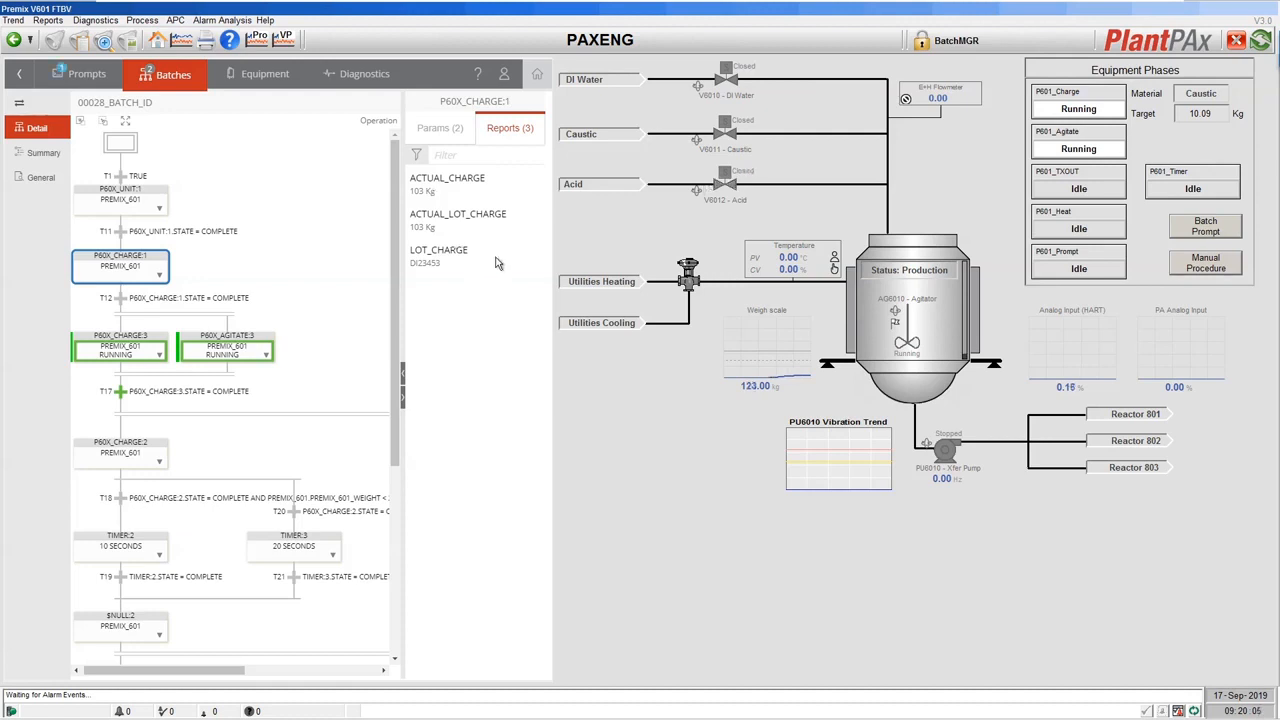
pyautogui.click(433, 131)
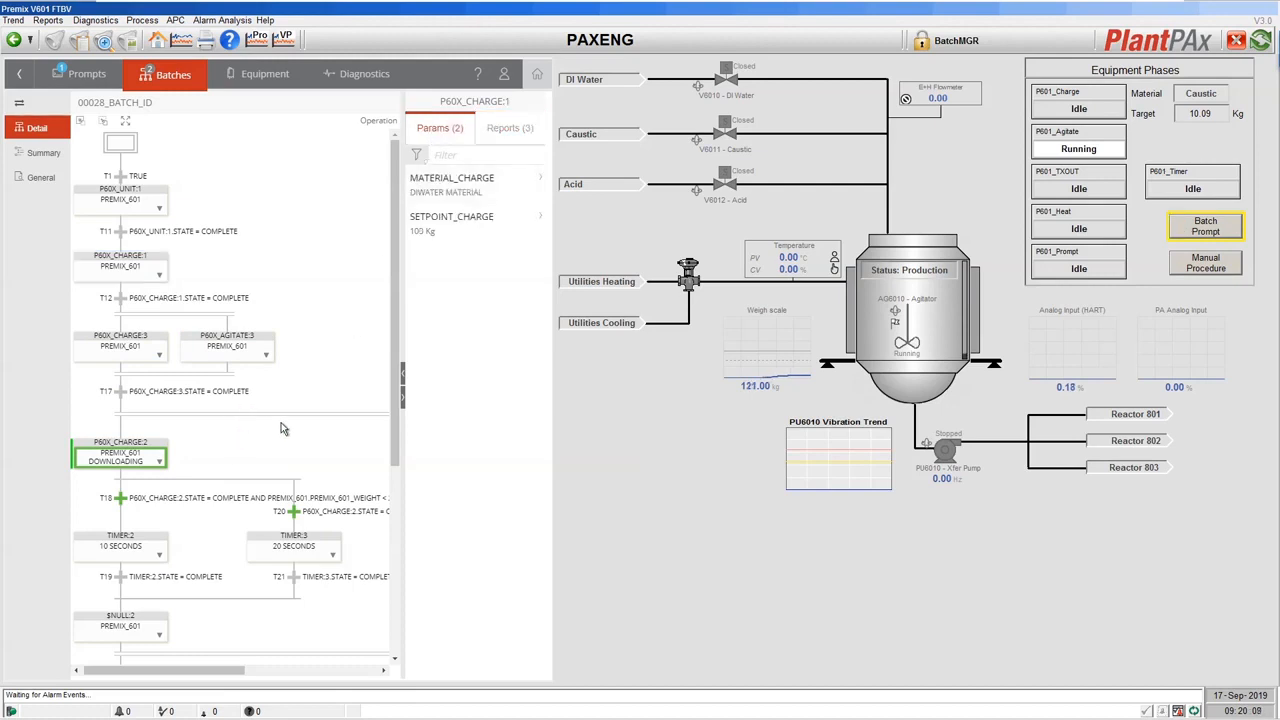
pyautogui.scroll(-3, 336, 328)
pyautogui.scroll(-1, 345, 308)
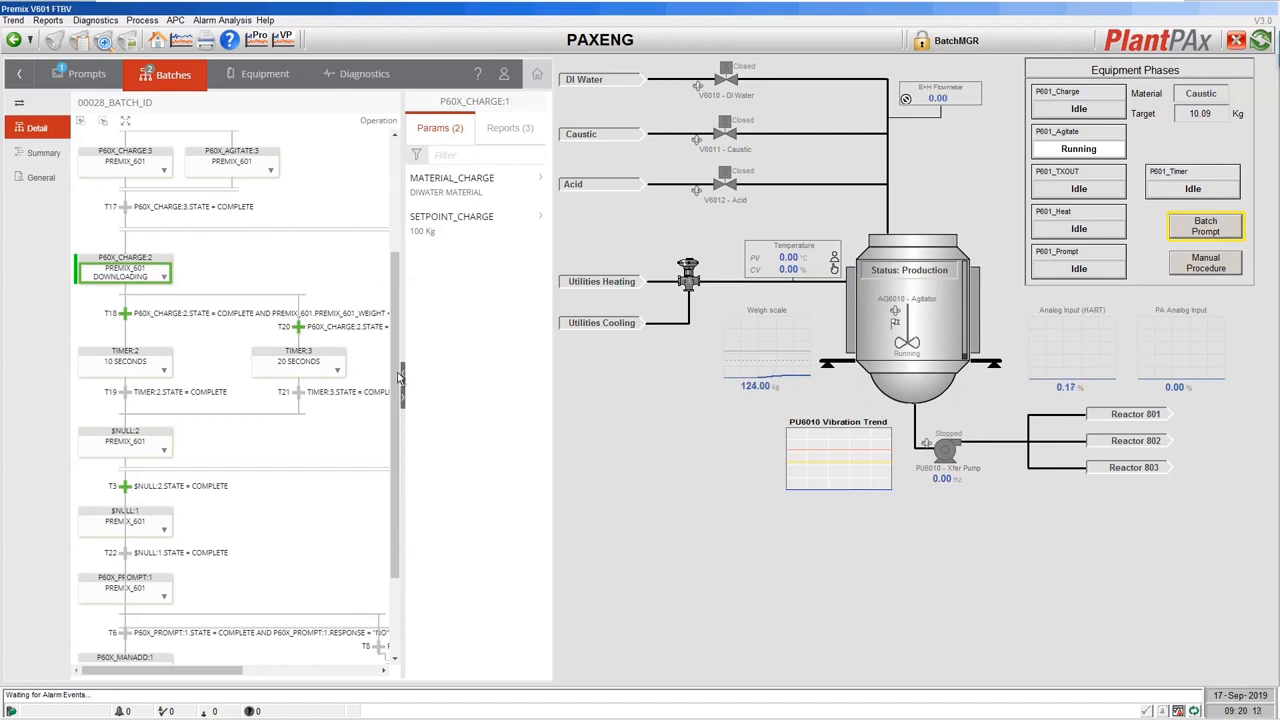
pyautogui.click(405, 401)
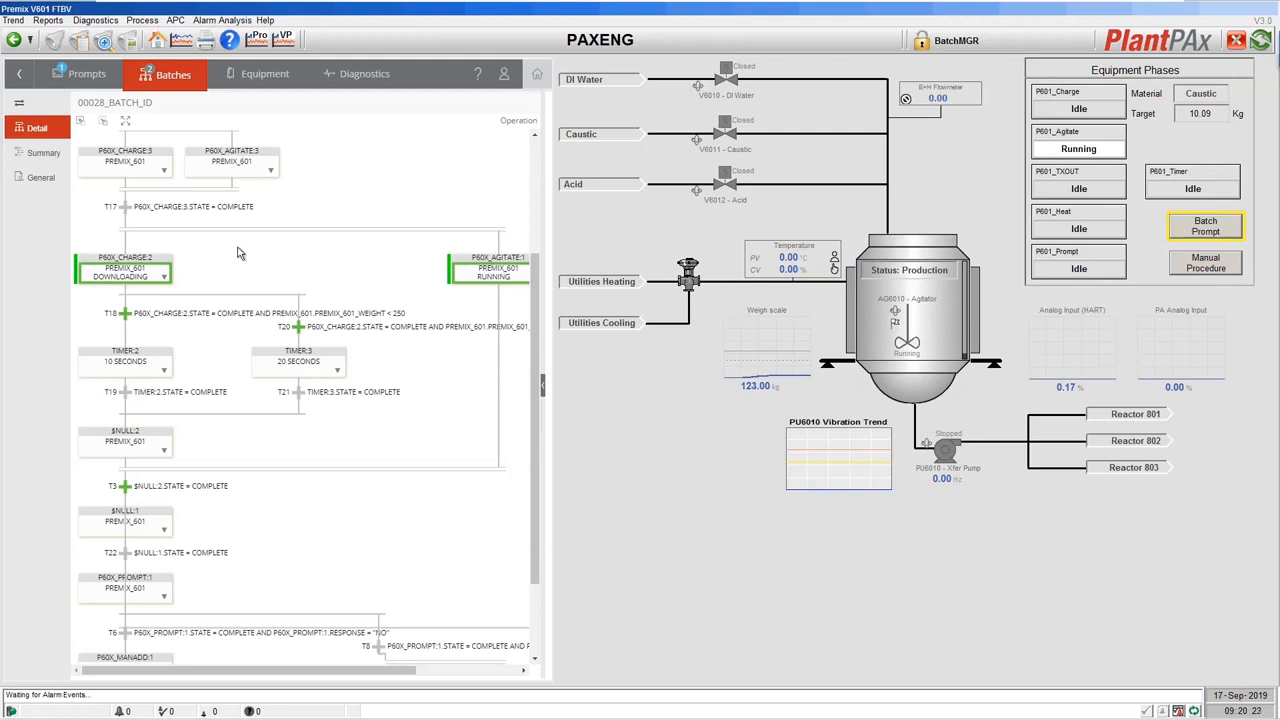
pyautogui.hotkey('alt', 'Tab')
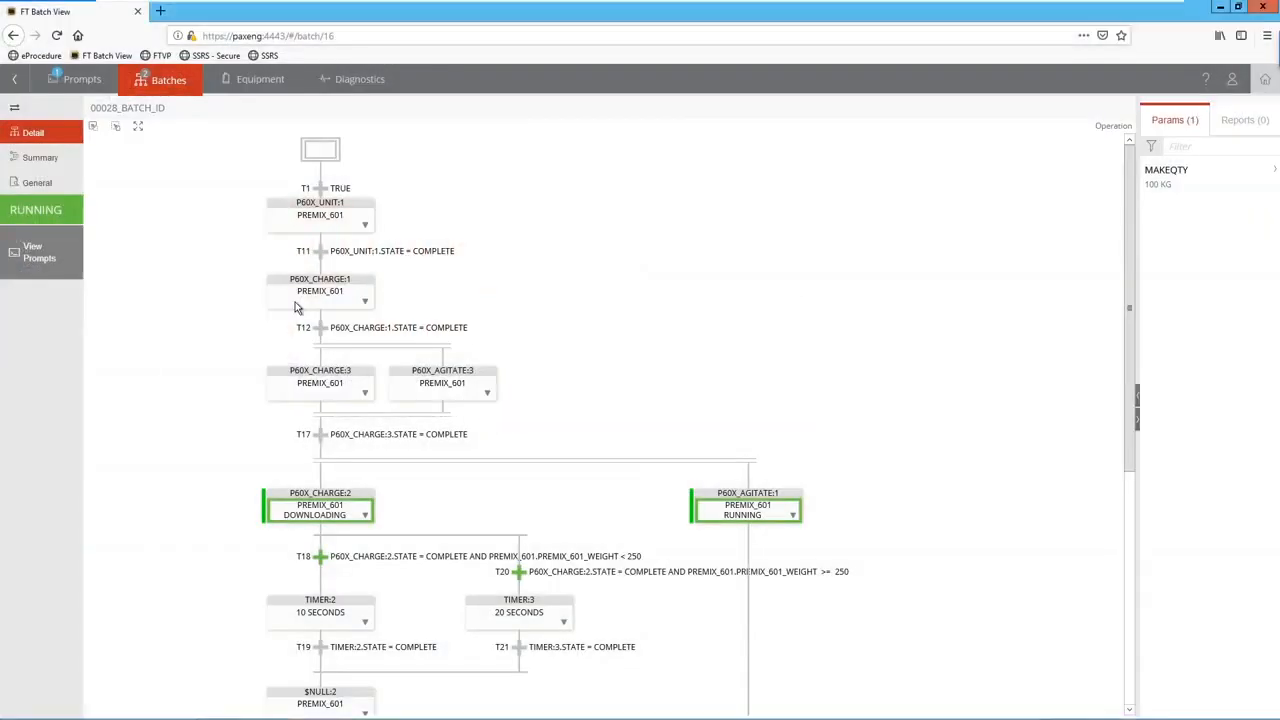
# Pan the browser chart to show P60X_CHARGE:2 beside P60X_AGITATE:1, then return to the HMI.
pyautogui.moveTo(491, 477); pyautogui.dragTo(503, 322)
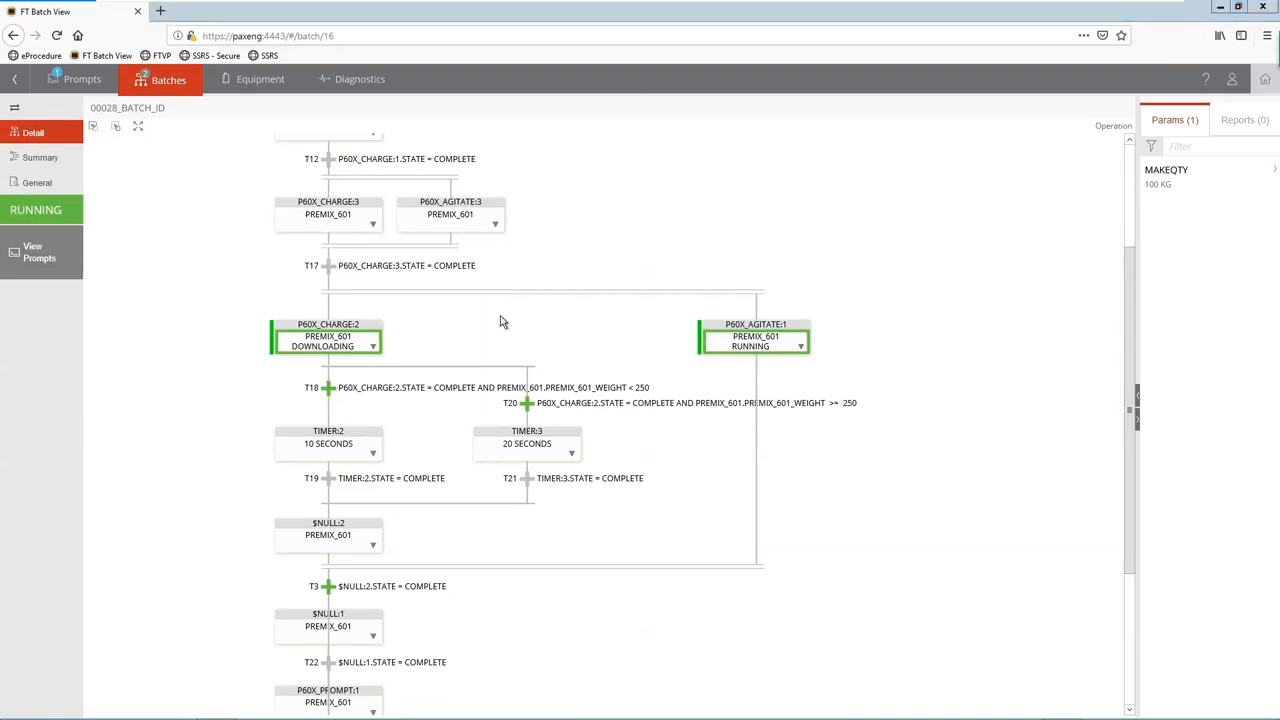
pyautogui.hotkey('alt', 'Tab')
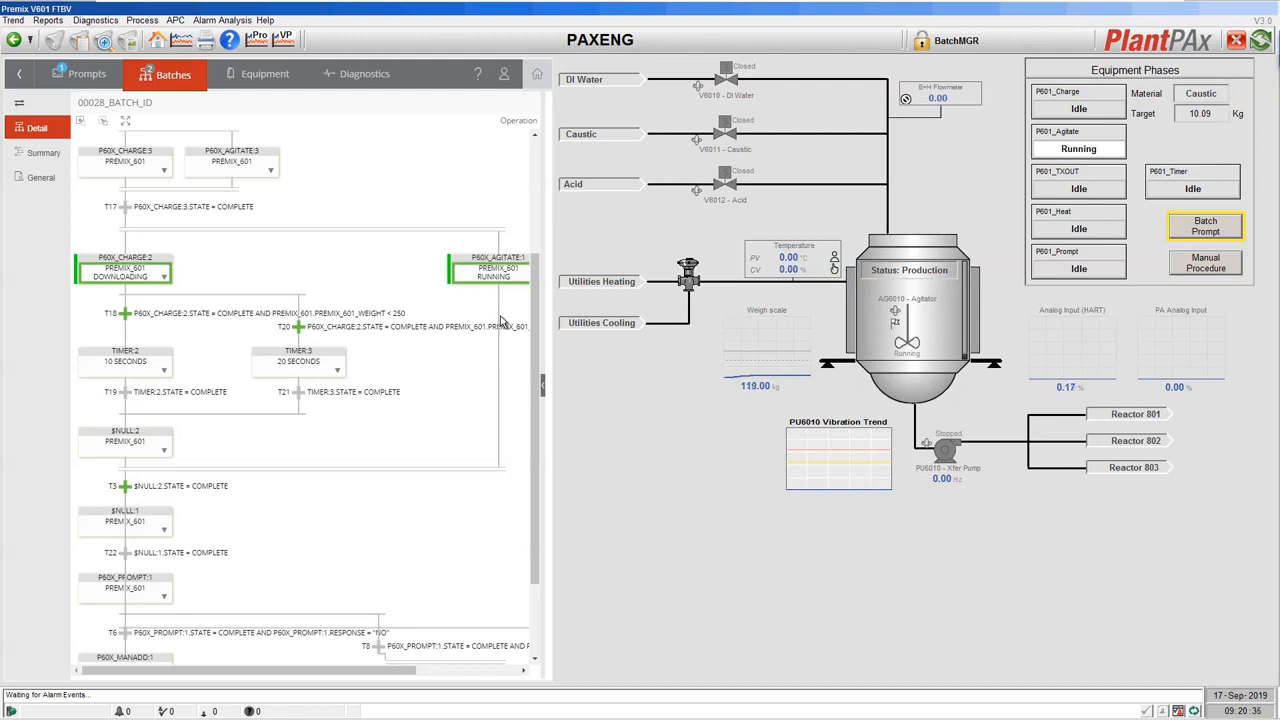
# Select the P60X_CHARGE:2 step and open the pending SETPOINT_CHARGE batch prompt.
pyautogui.click(140, 281)
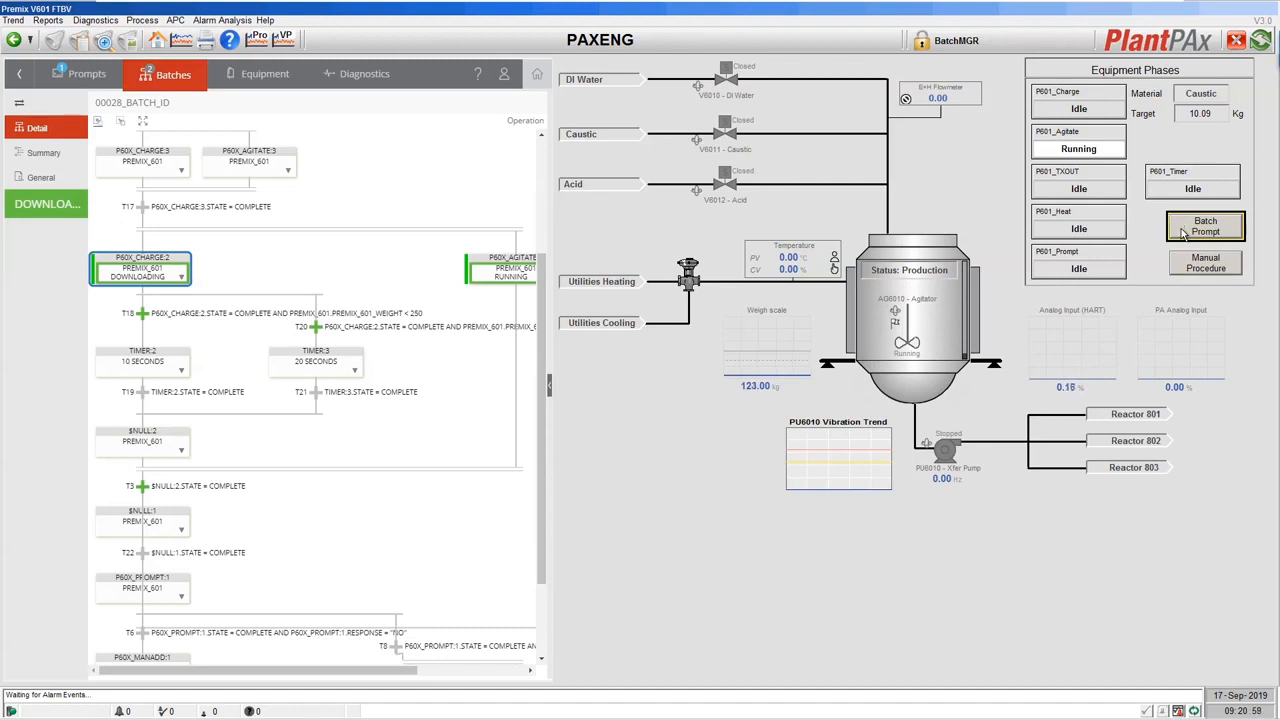
pyautogui.click(1183, 232)
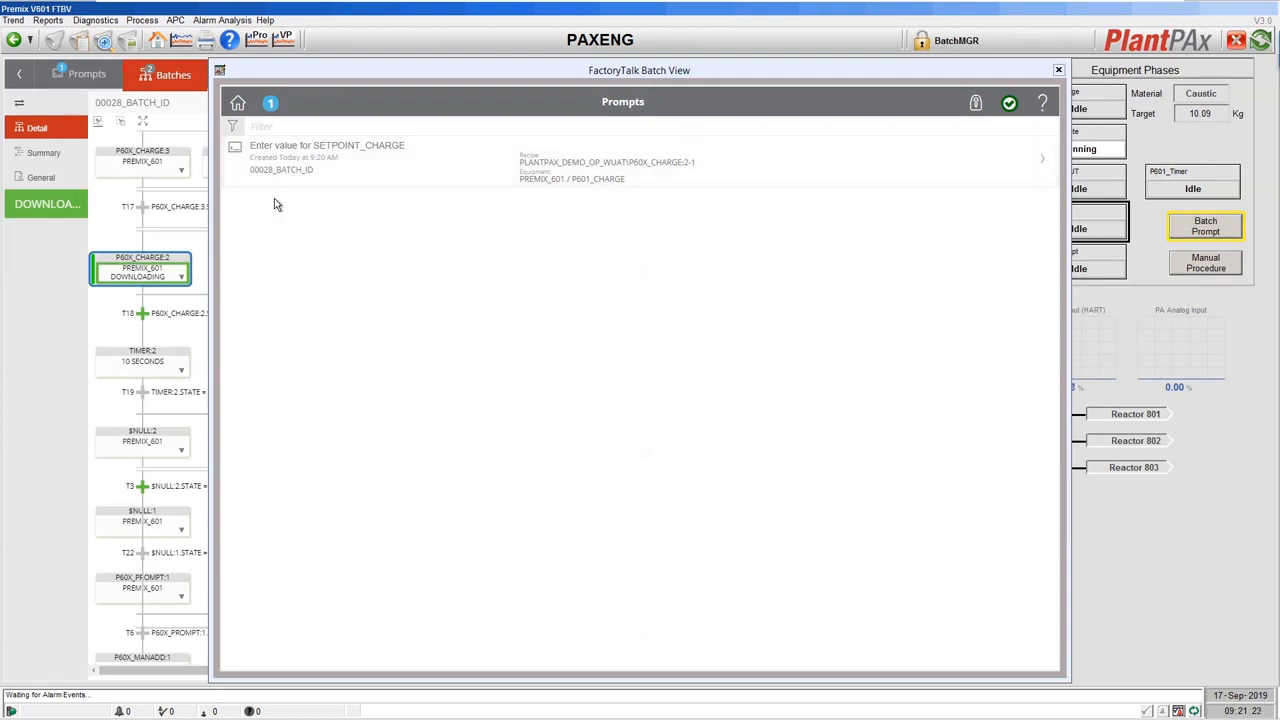
# Open the SETPOINT_CHARGE prompt holding 50 Kg, then switch to the browser's Batch View.
pyautogui.click(418, 158)
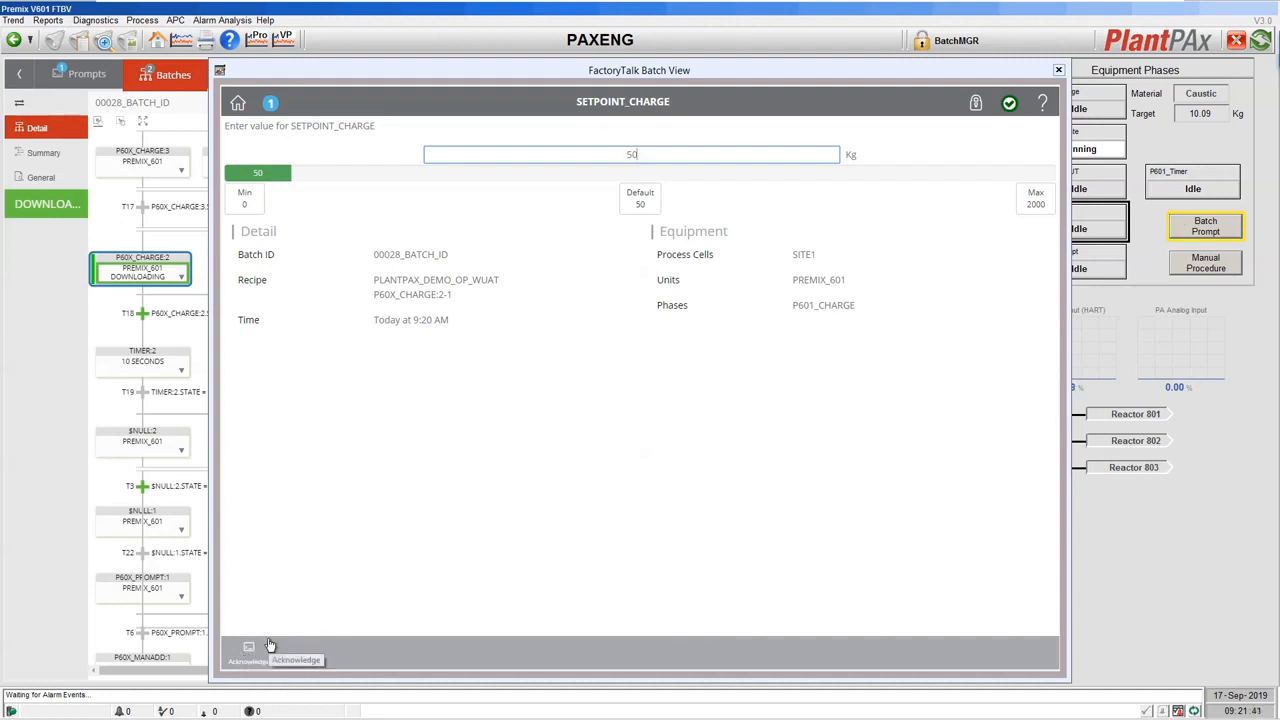
pyautogui.hotkey('alt', 'Tab')
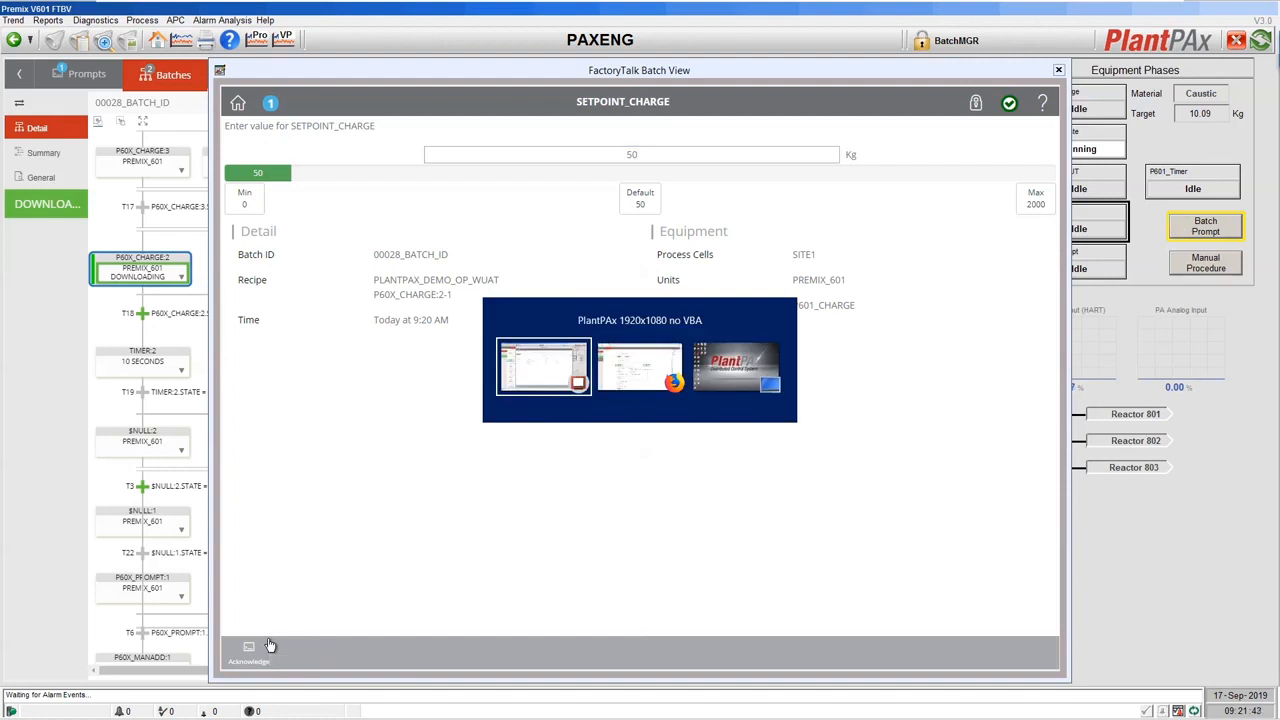
pyautogui.hotkey('alt', 'Tab')
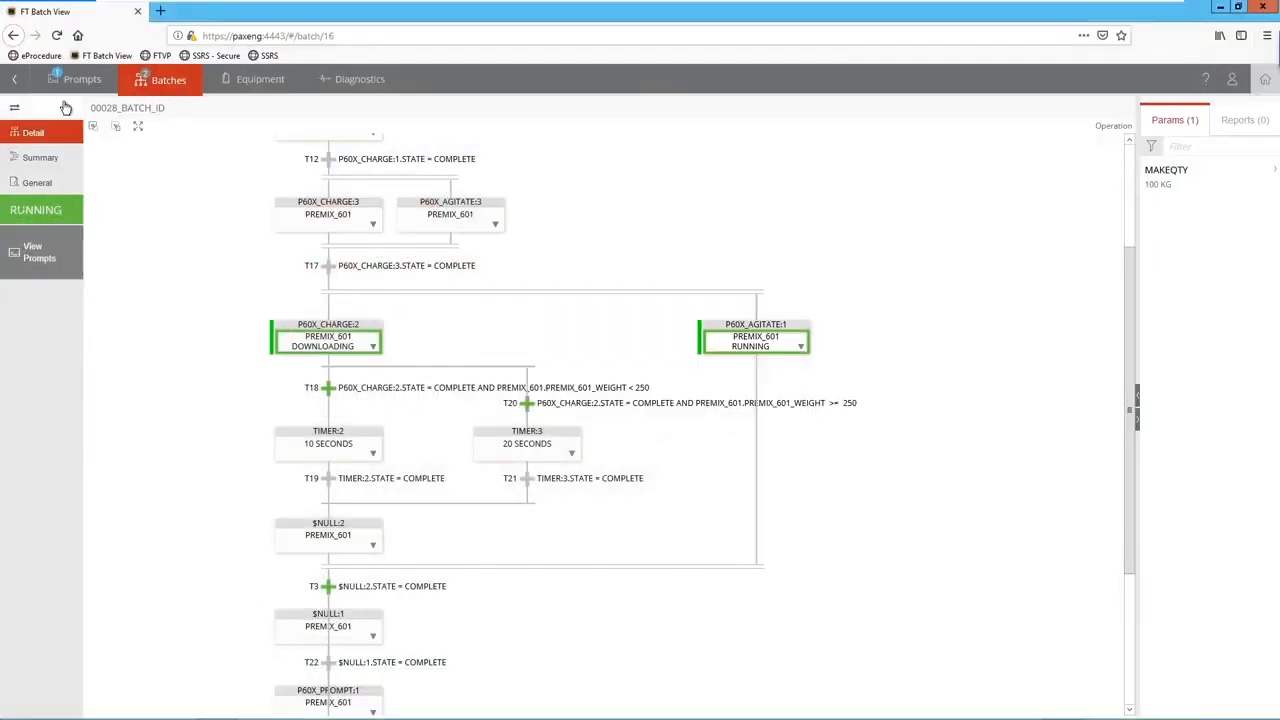
# Check the SETPOINT_CHARGE prompt and the 00028_BATCH_ID step diagram in the browser, then return to the HMI.
pyautogui.click(62, 86)
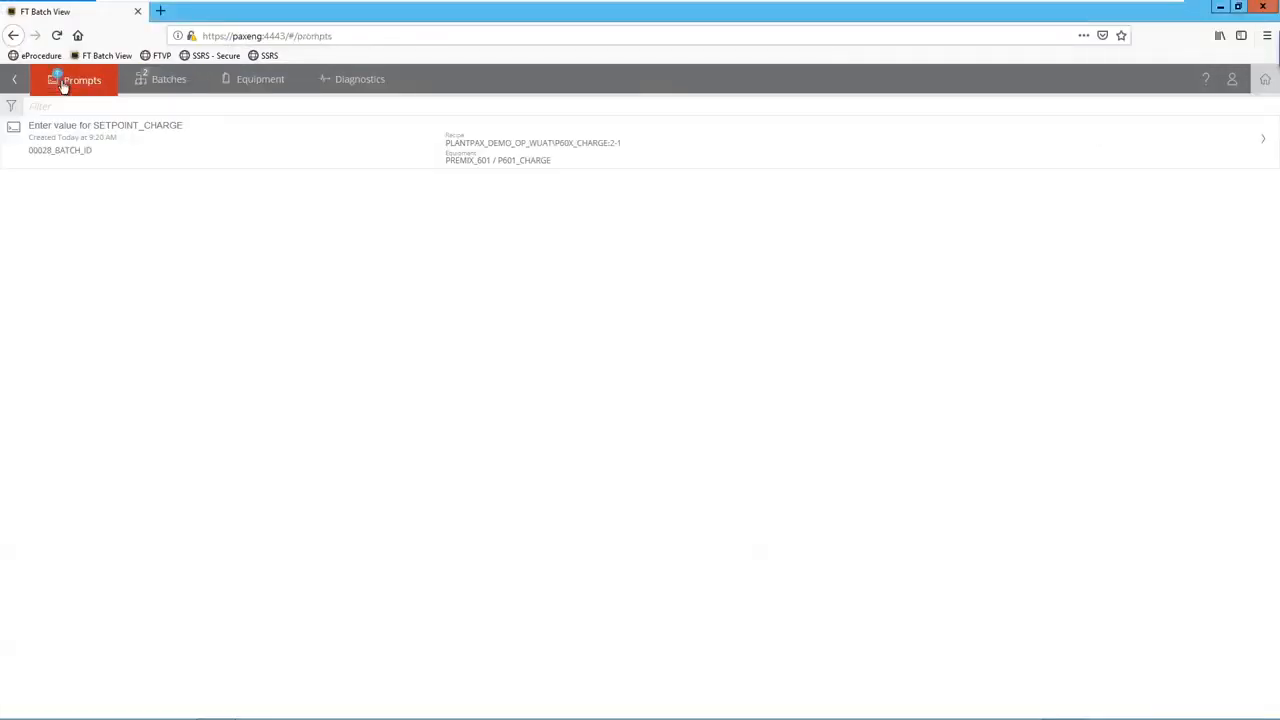
pyautogui.click(257, 141)
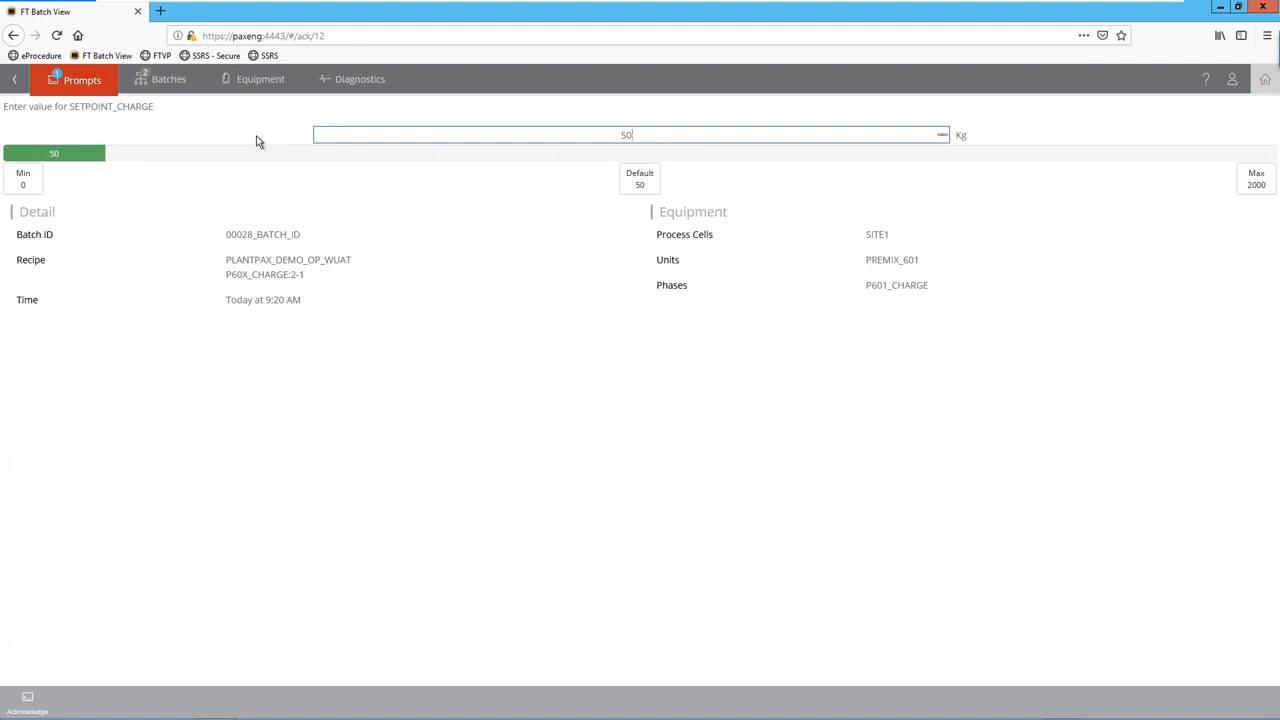
pyautogui.click(183, 89)
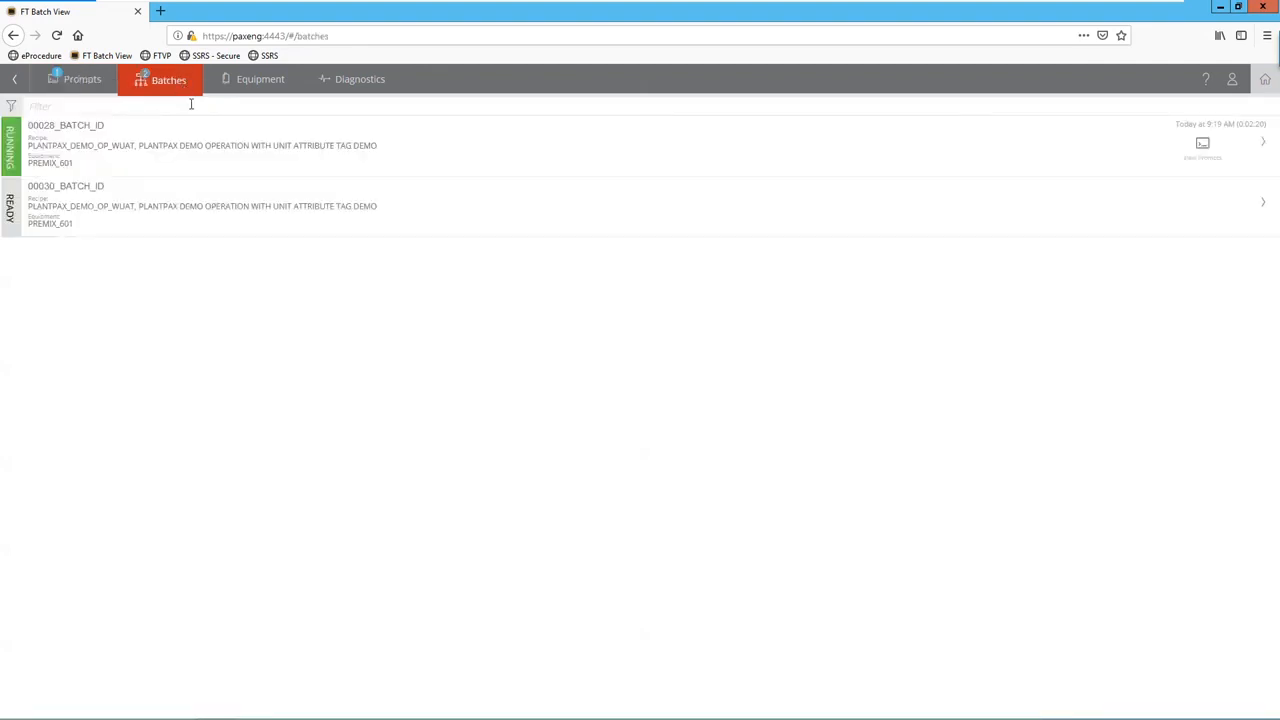
pyautogui.click(186, 143)
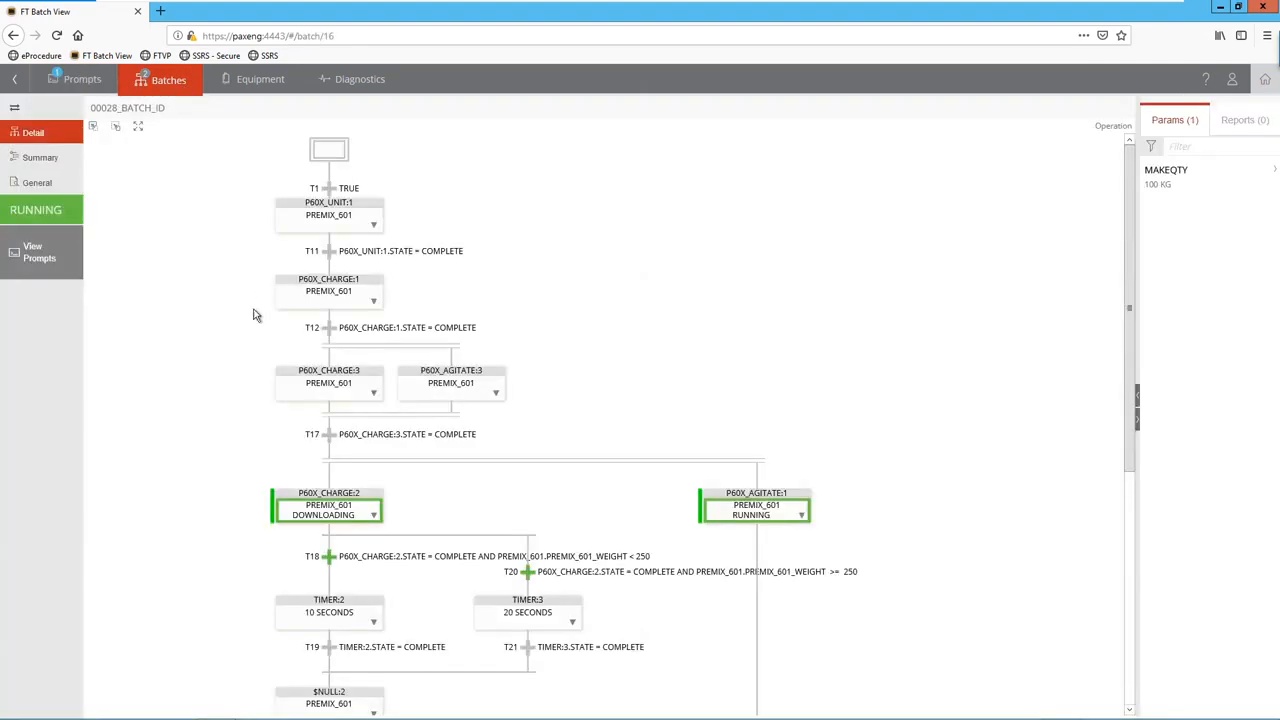
pyautogui.hotkey('alt', 'Tab')
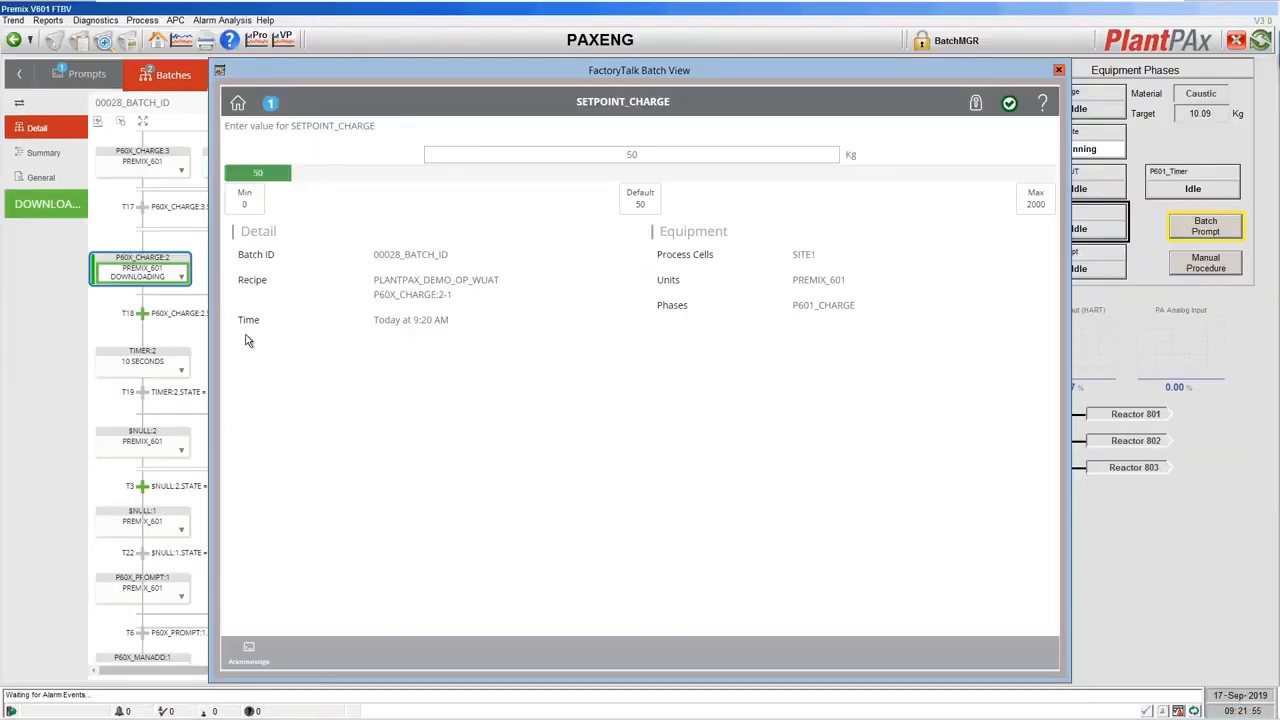
# Acknowledge SETPOINT_CHARGE at 50 Kg and close the batch prompts window.
pyautogui.click(251, 651)
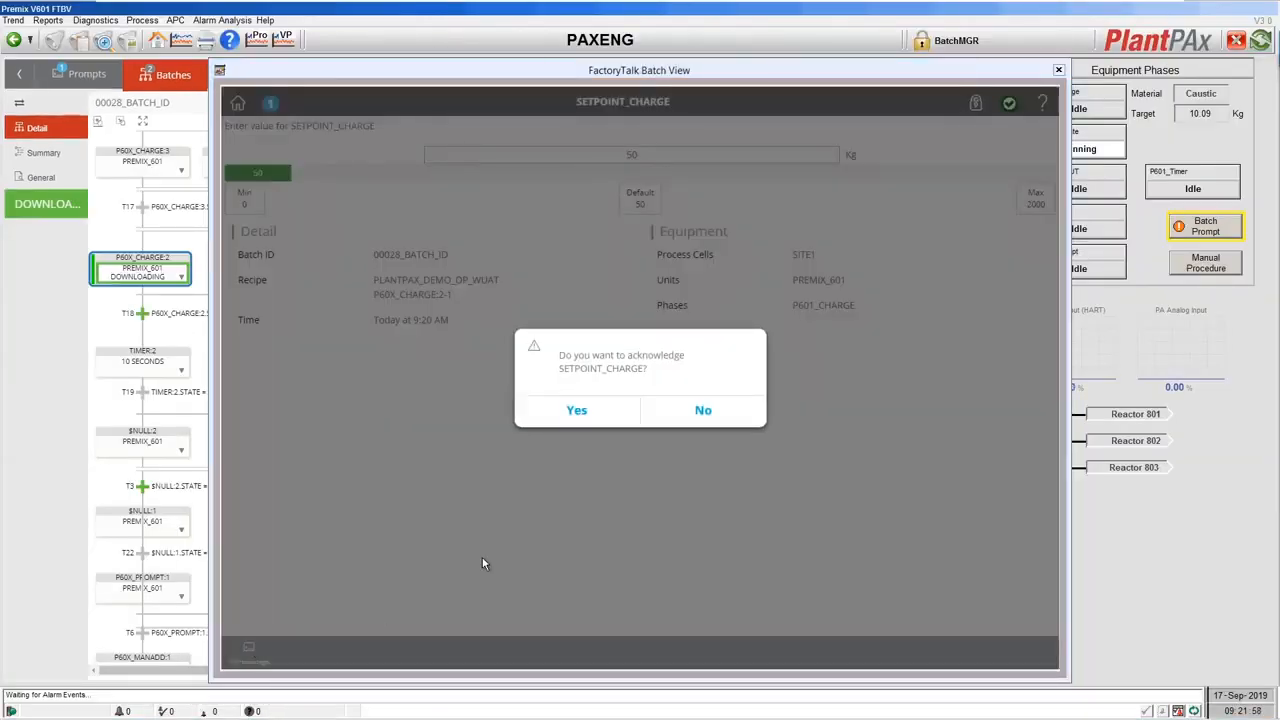
pyautogui.click(582, 411)
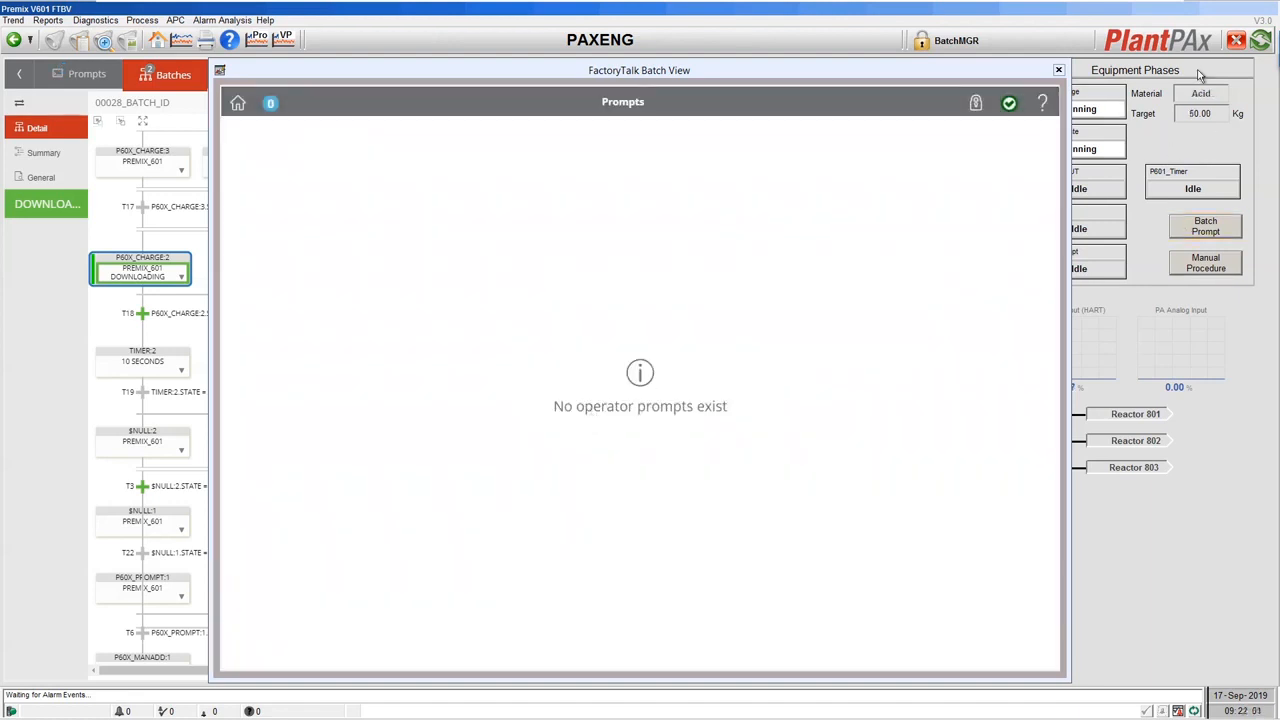
pyautogui.click(1060, 74)
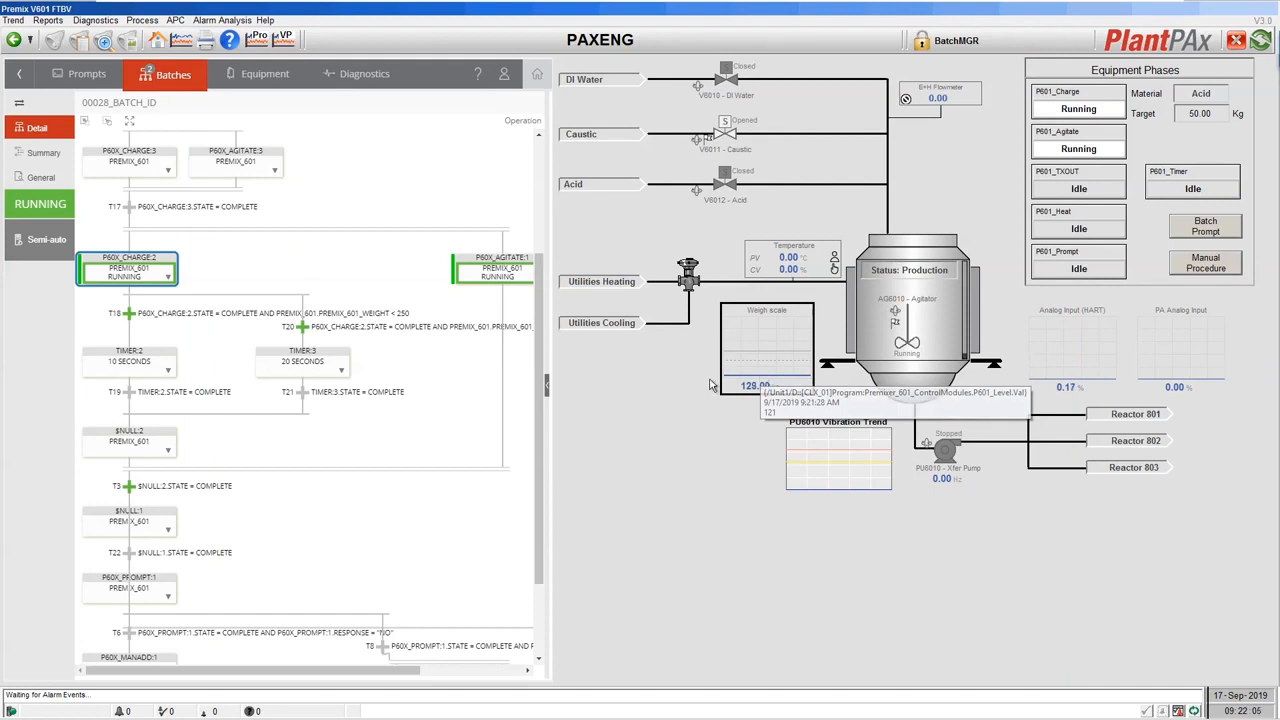
# Inspect step P60X_CHARGE:2's parameters, then hide the panel as the batch reaches P60X_PROMPT:1.
pyautogui.scroll(-1, 354, 476)
pyautogui.scroll(-3, 355, 460)
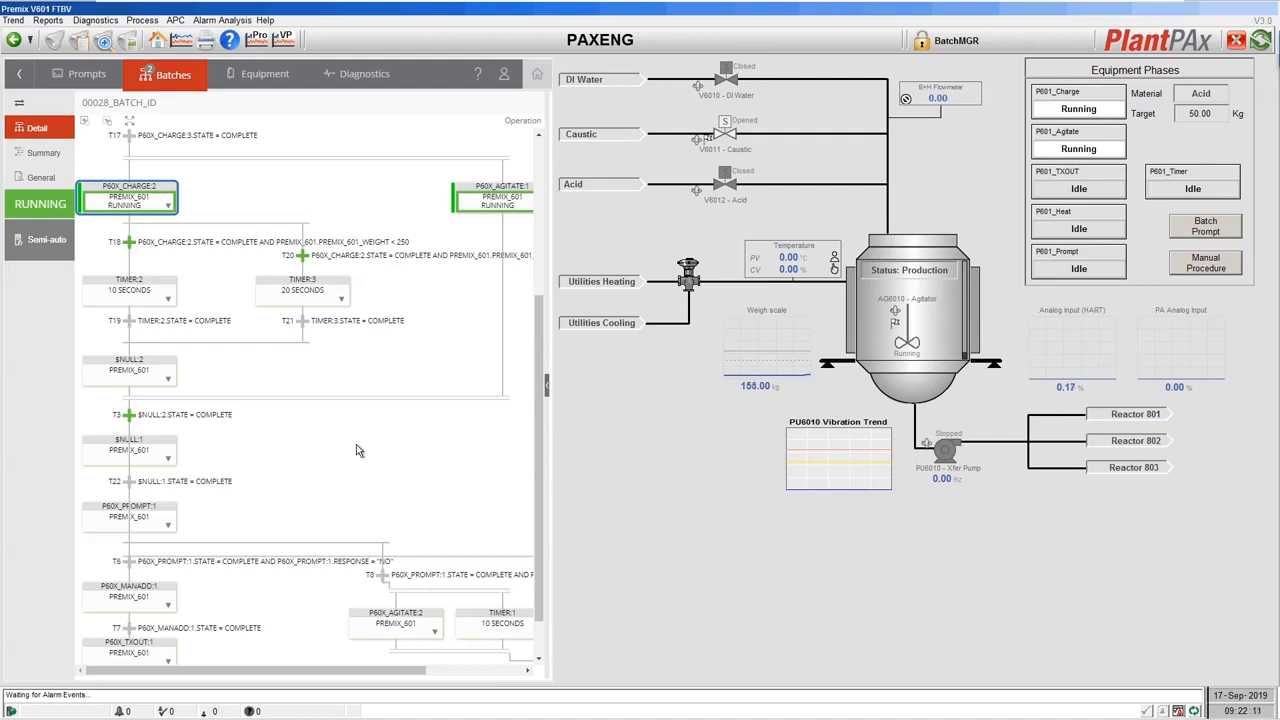
pyautogui.click(546, 384)
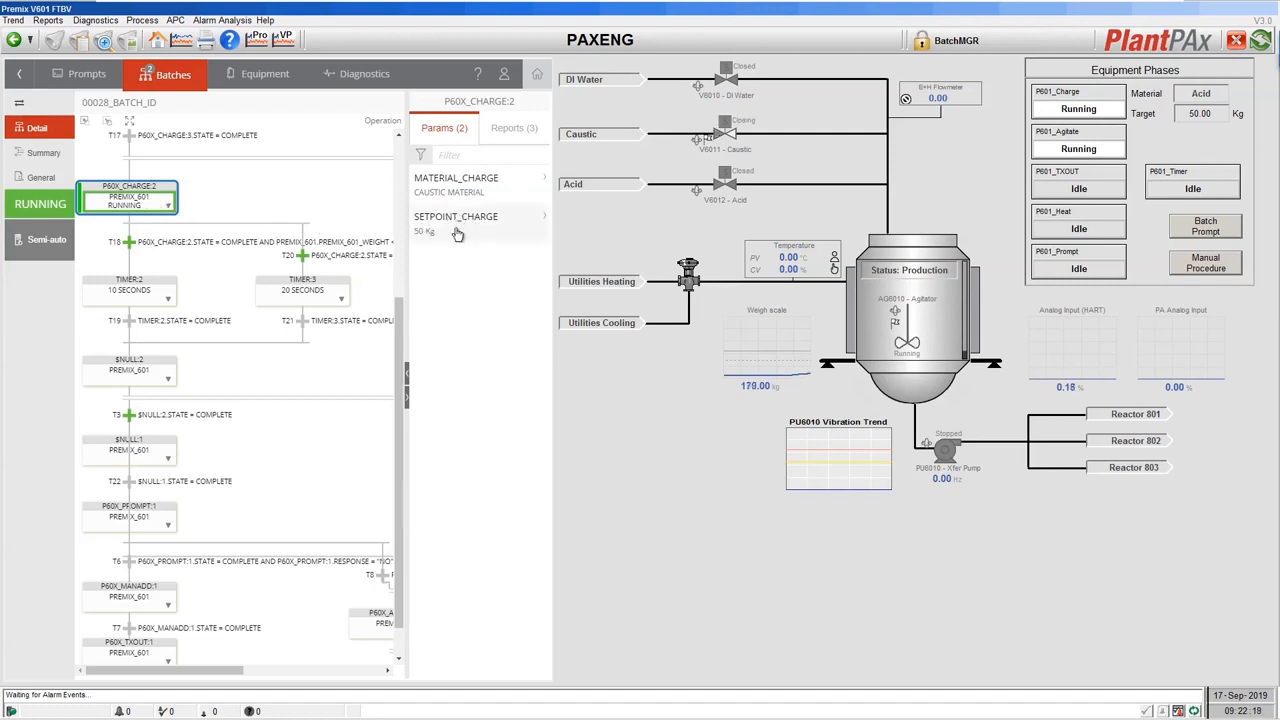
pyautogui.click(404, 410)
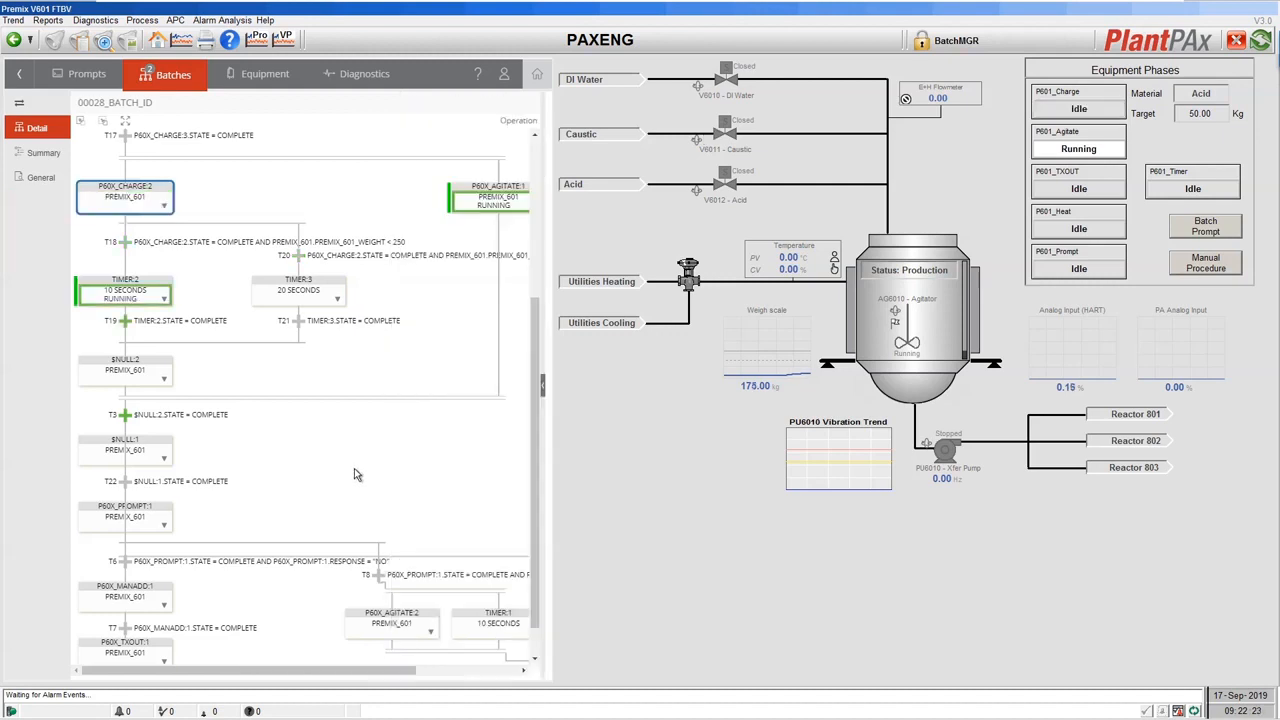
pyautogui.scroll(-1, 354, 474)
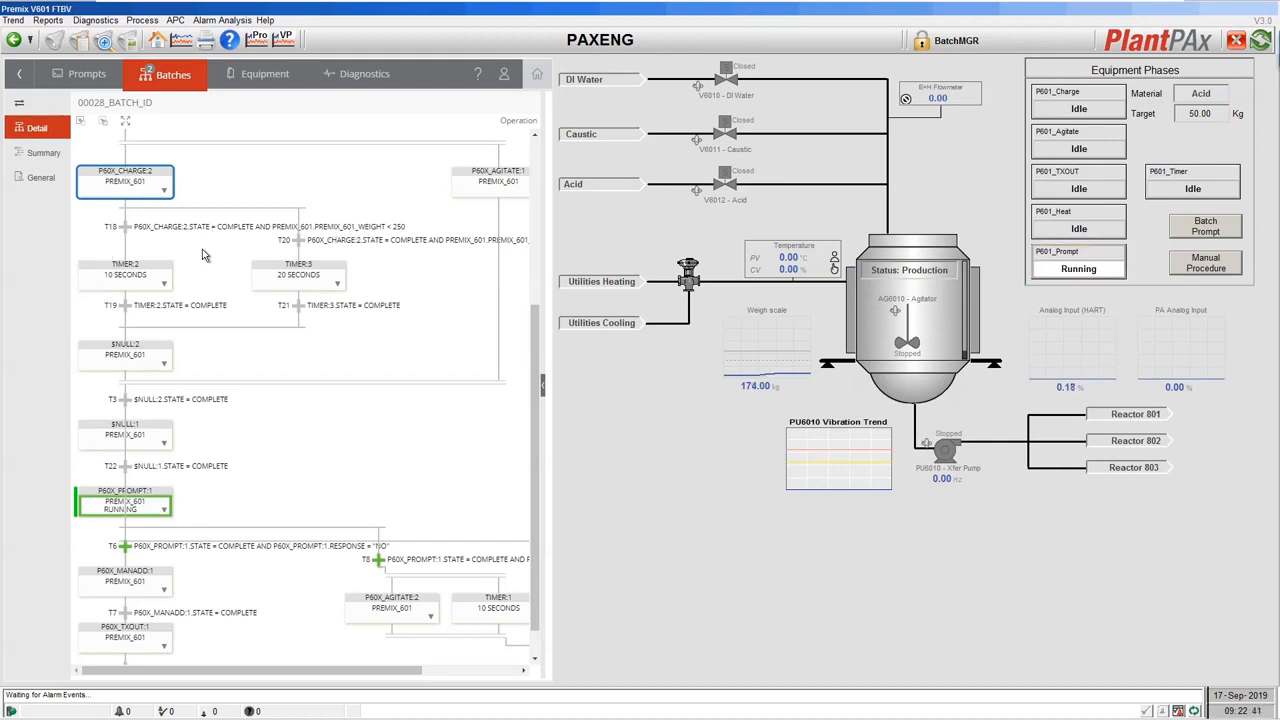
pyautogui.scroll(-1, 249, 437)
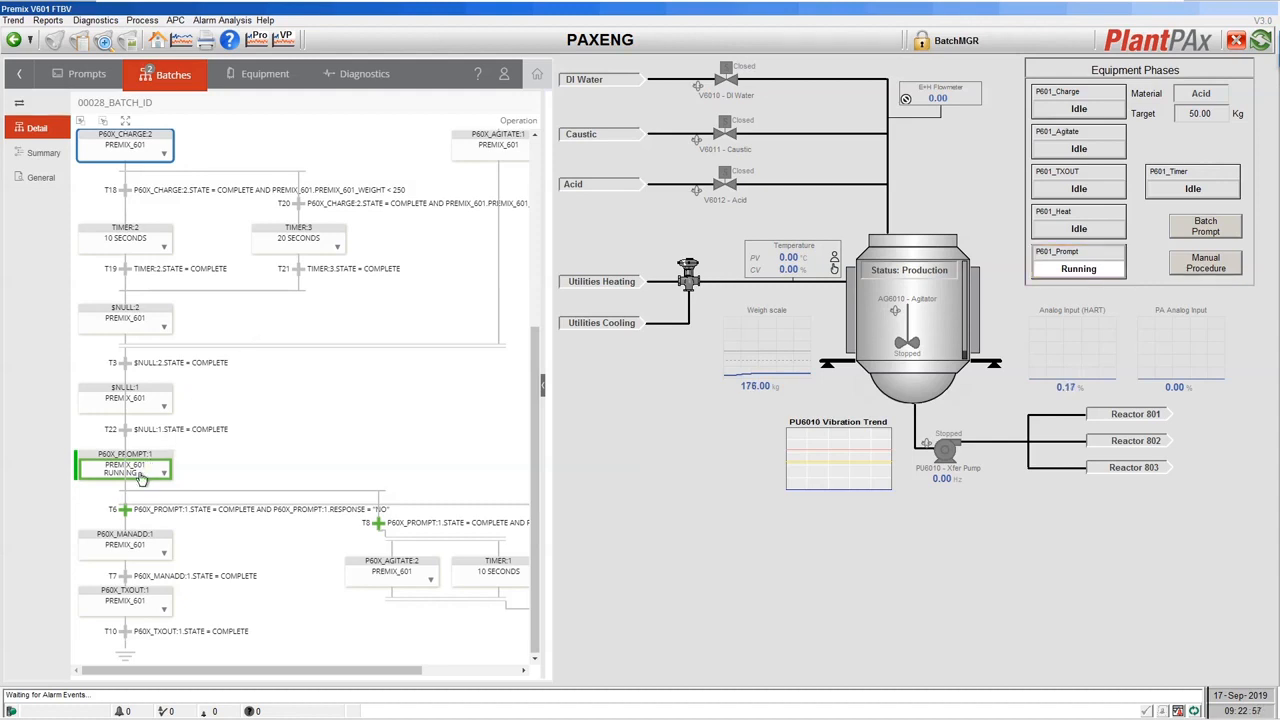
pyautogui.click(145, 478)
pyautogui.click(546, 388)
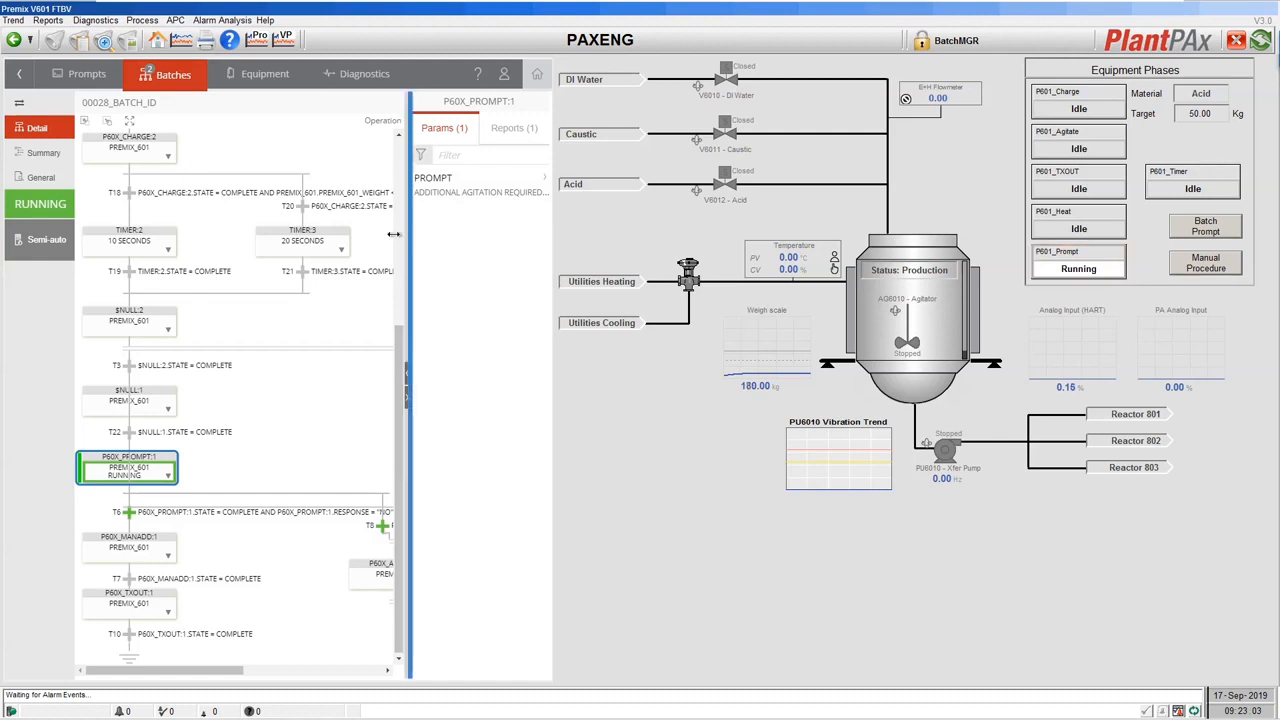
pyautogui.moveTo(406, 232); pyautogui.dragTo(289, 240)
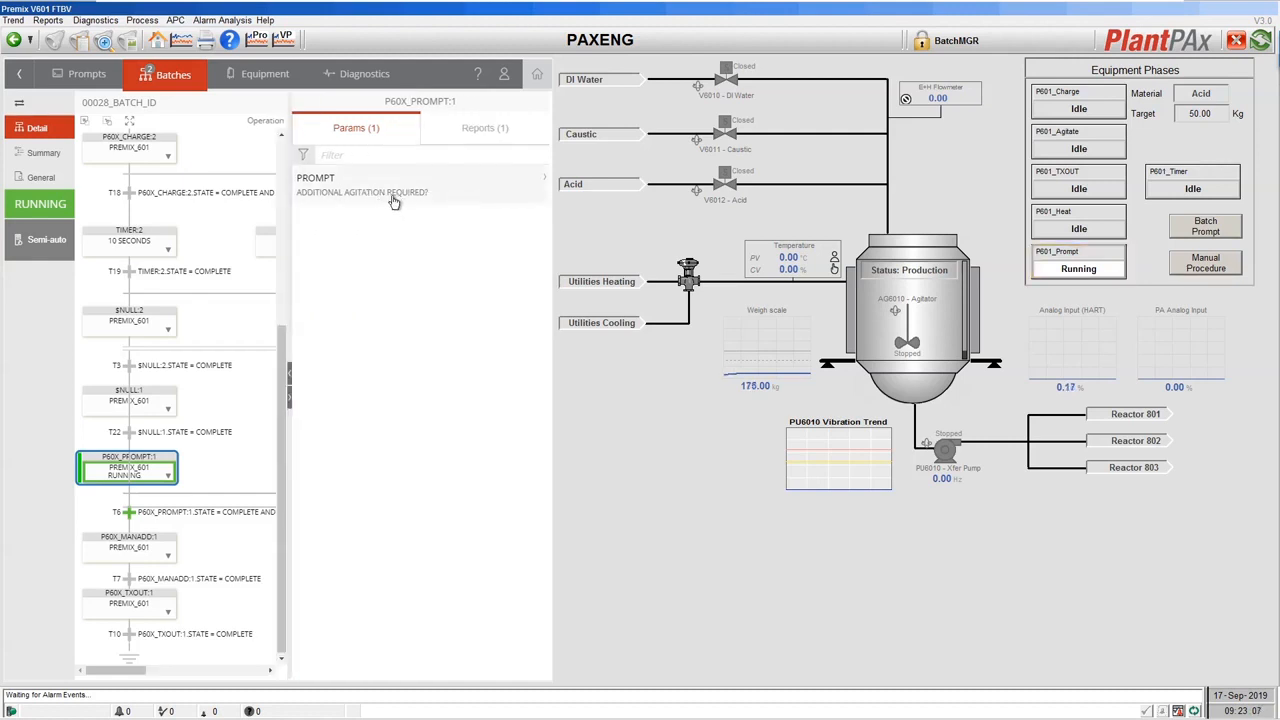
pyautogui.click(289, 397)
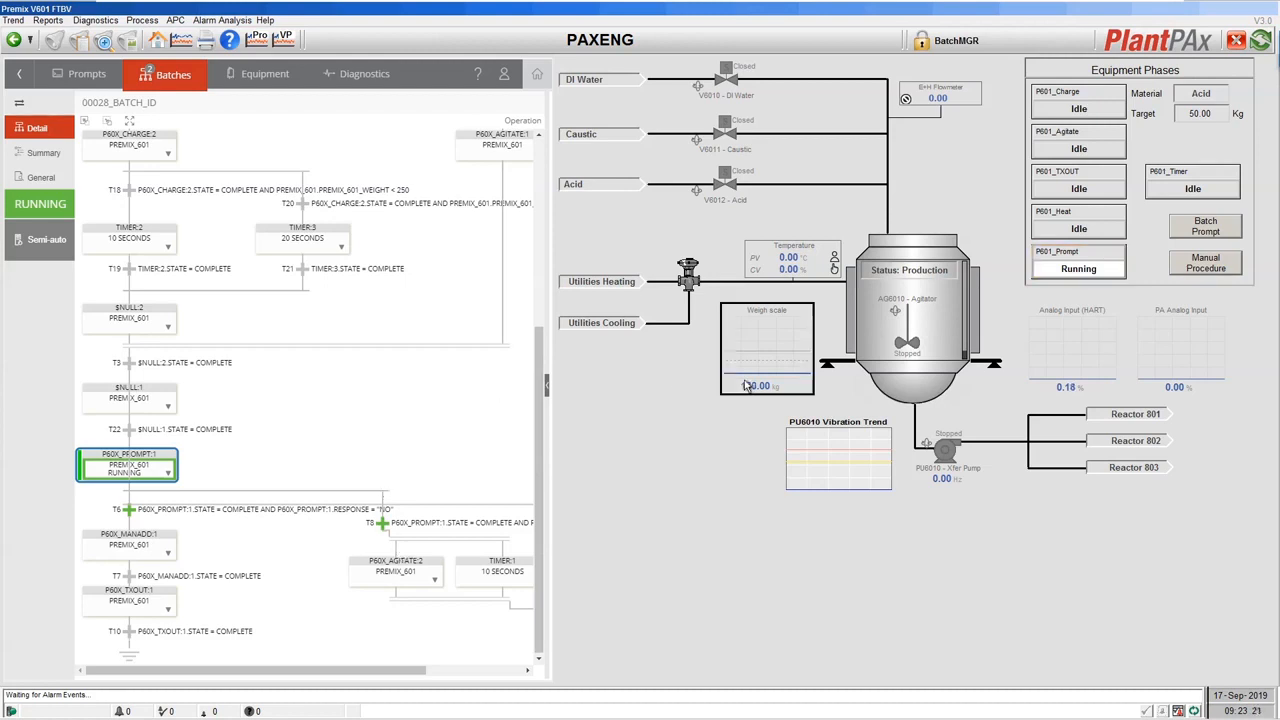
# Answer No to the P601_Prompt question about additional agitation.
pyautogui.click(1068, 270)
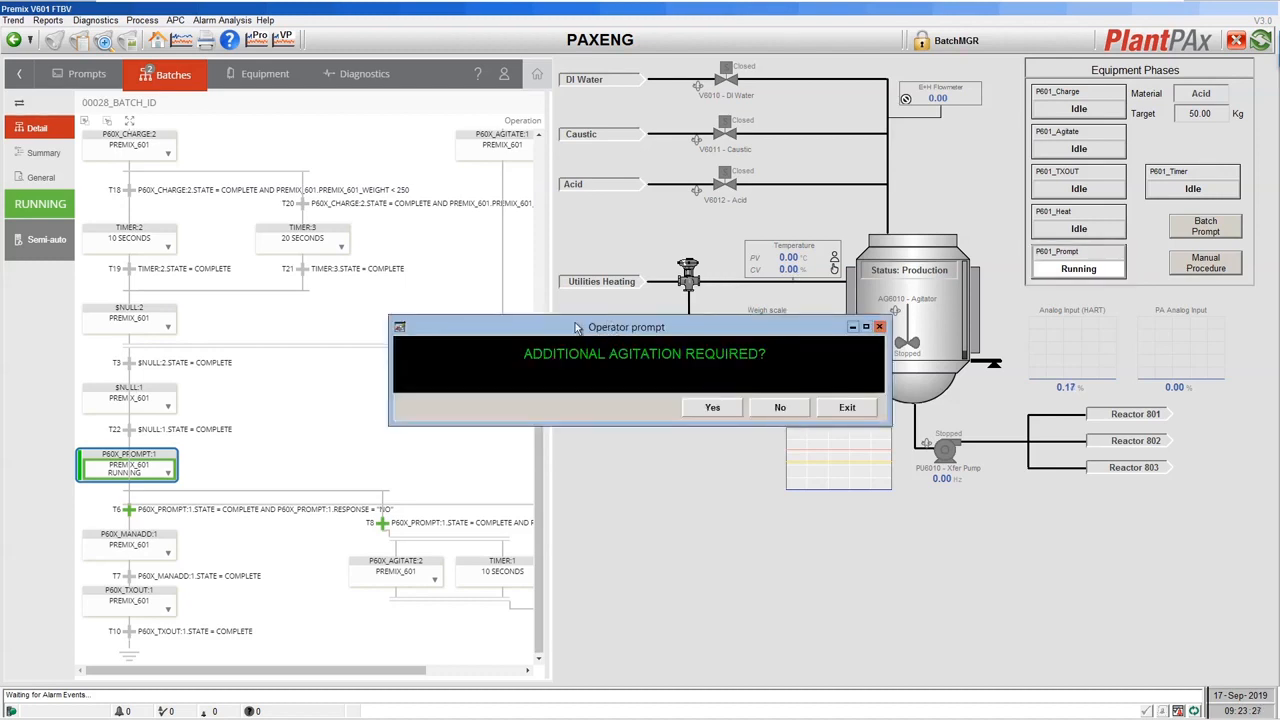
pyautogui.moveTo(613, 333); pyautogui.dragTo(590, 304)
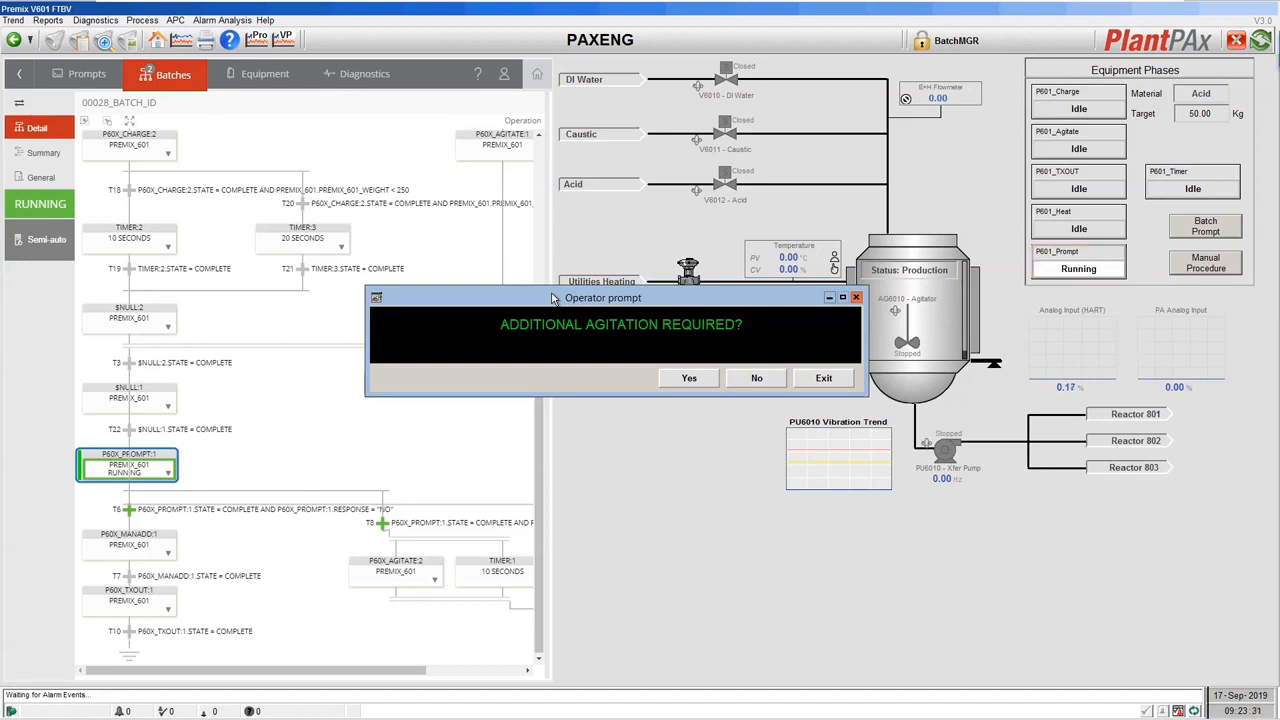
pyautogui.click(764, 380)
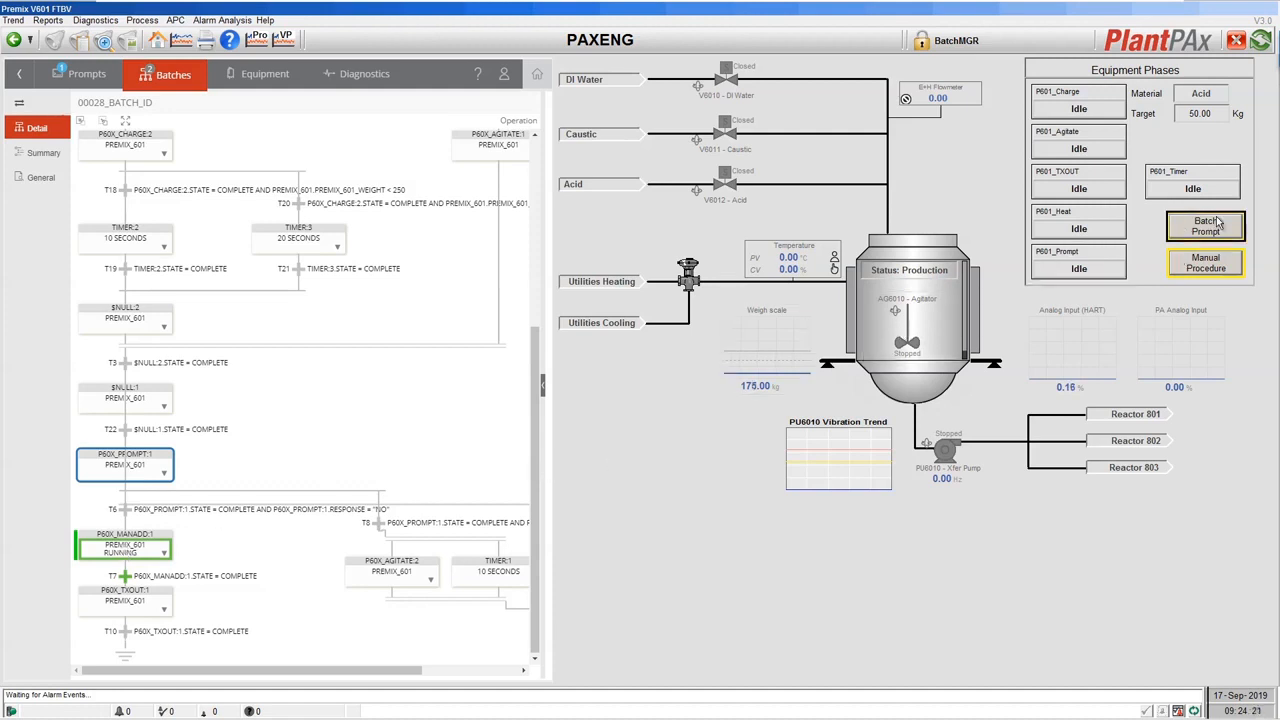
# Acknowledge P60X_MANADD:1 ePROCEDURE Step 1 (manhole cover opened), then switch to Firefox.
pyautogui.click(1186, 234)
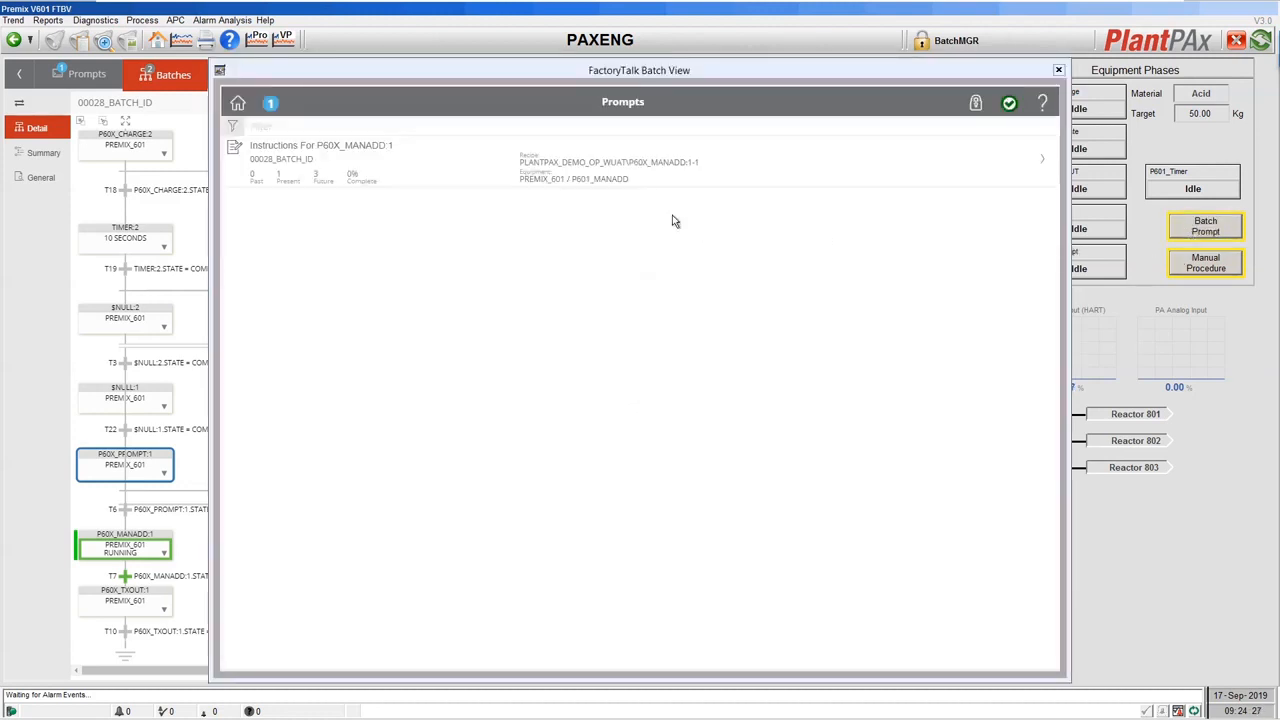
pyautogui.click(419, 184)
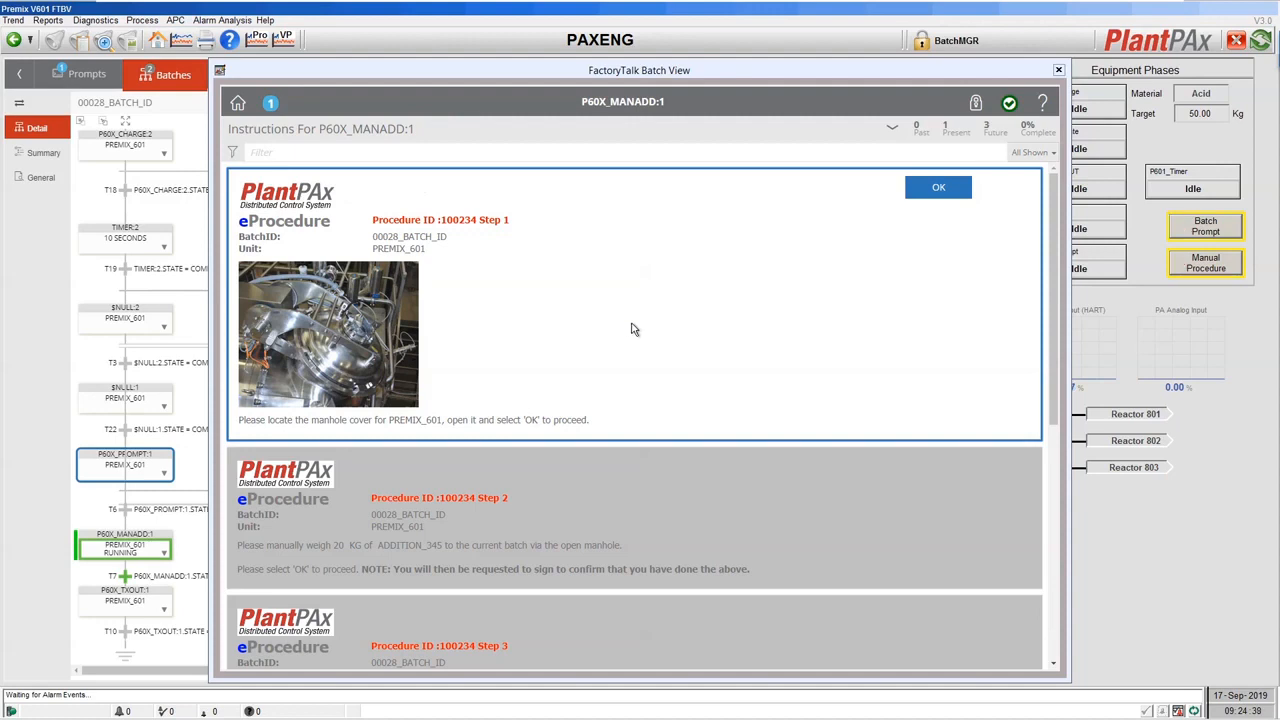
pyautogui.moveTo(1053, 343); pyautogui.dragTo(1068, 321)
pyautogui.click(925, 192)
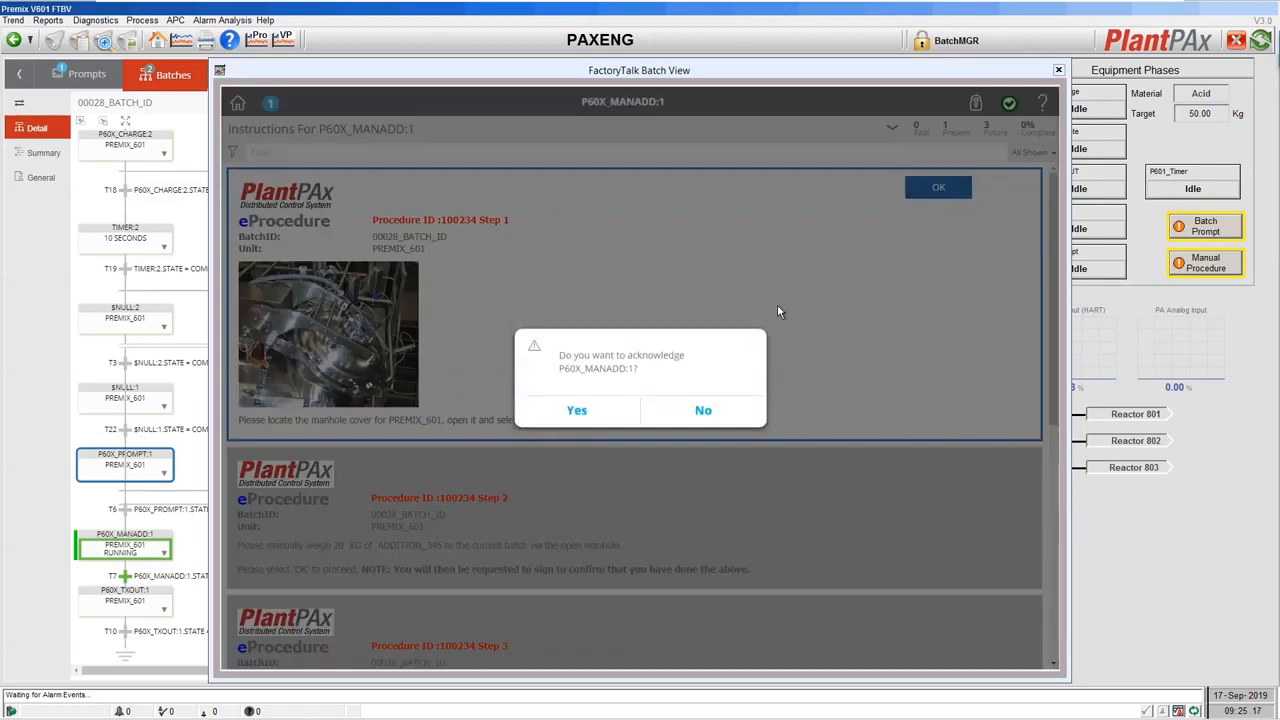
pyautogui.click(577, 412)
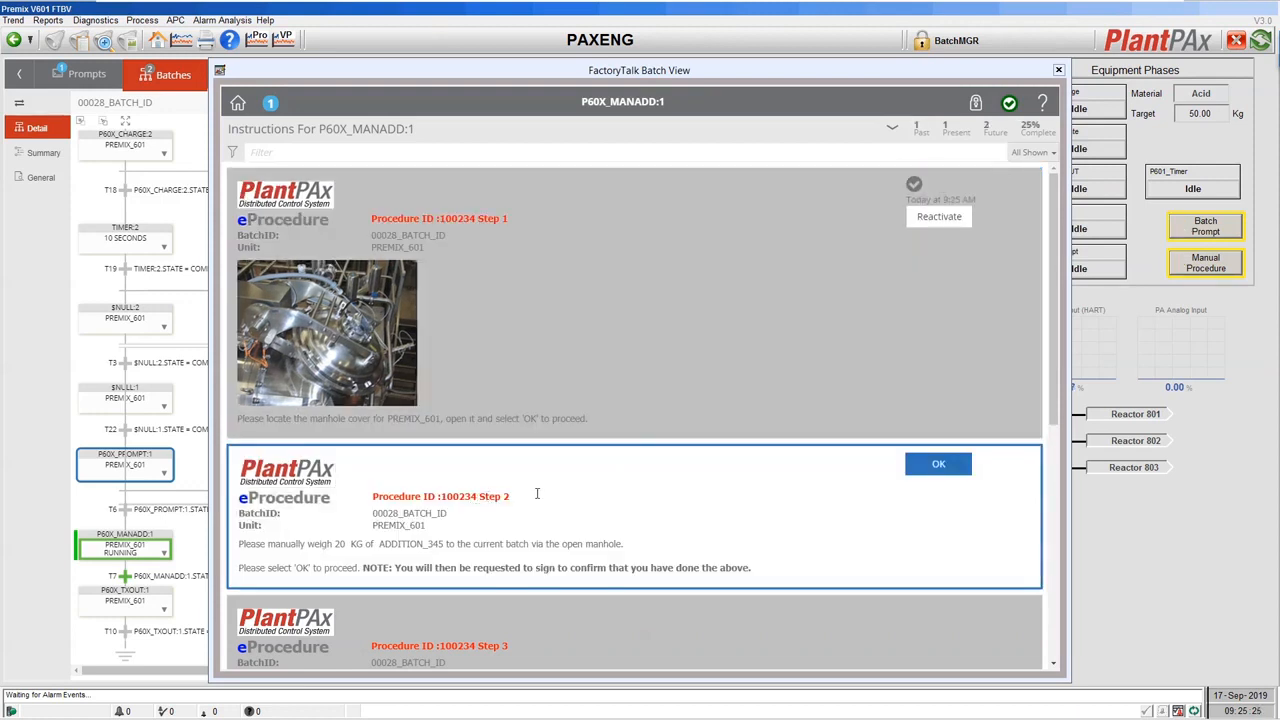
pyautogui.scroll(-2, 615, 470)
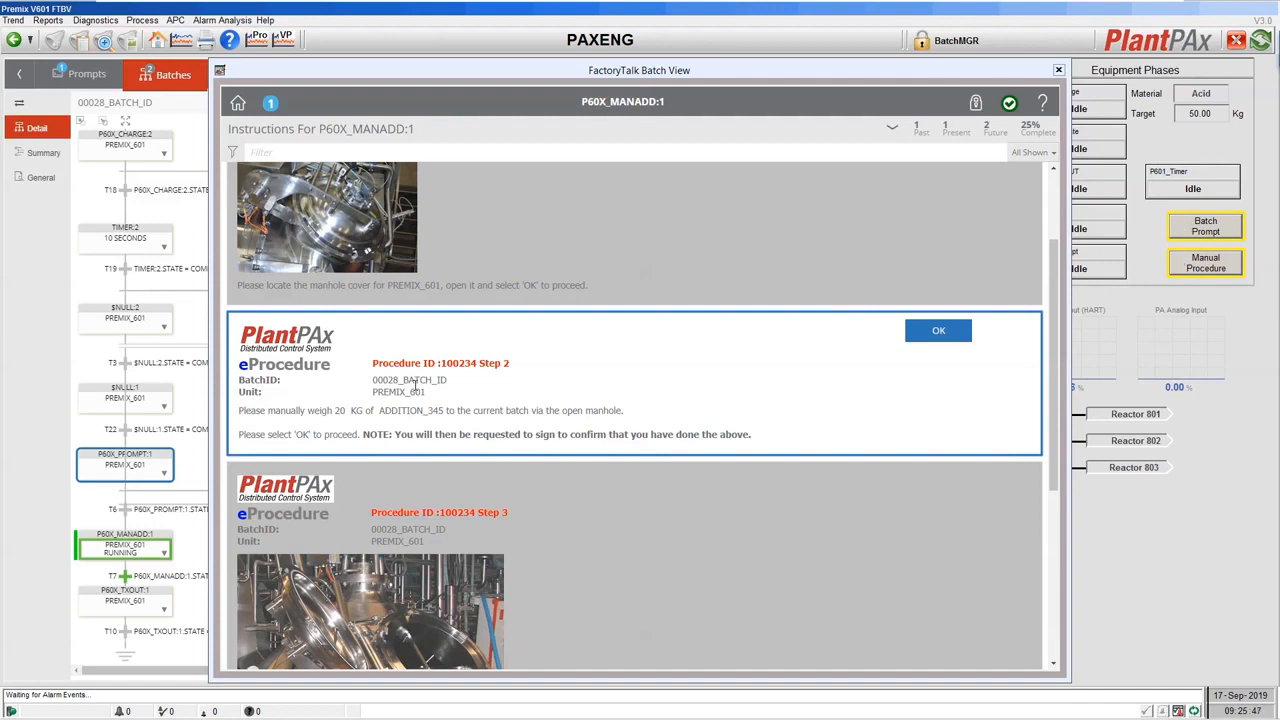
pyautogui.hotkey('alt', 'Tab')
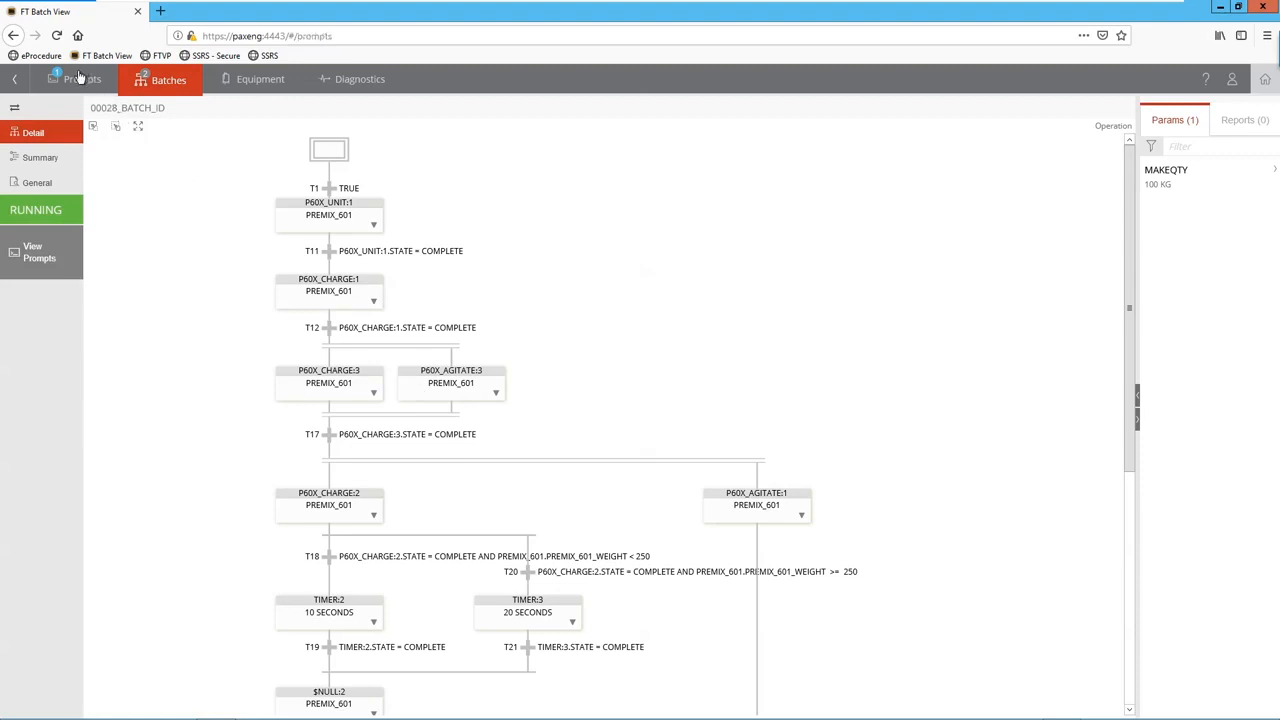
# Acknowledge Step 2's manual weighing instruction and open its Instruction Verification sign-off form.
pyautogui.click(80, 77)
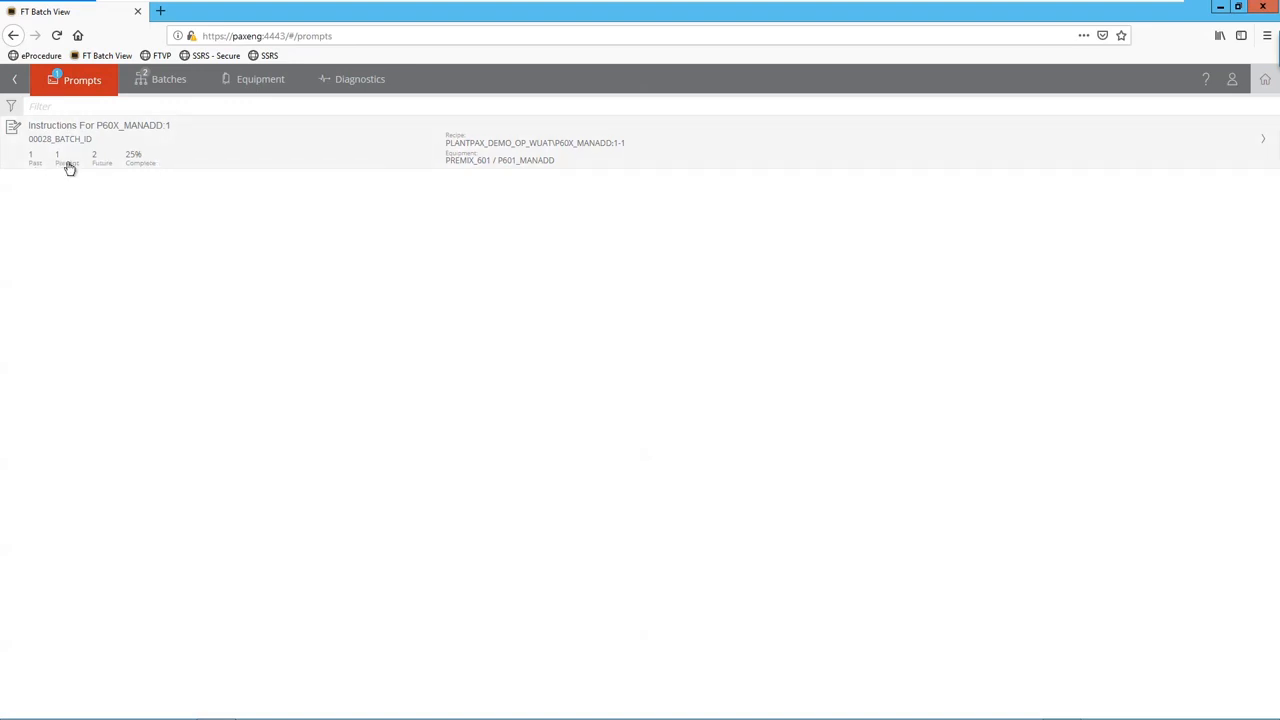
pyautogui.click(260, 146)
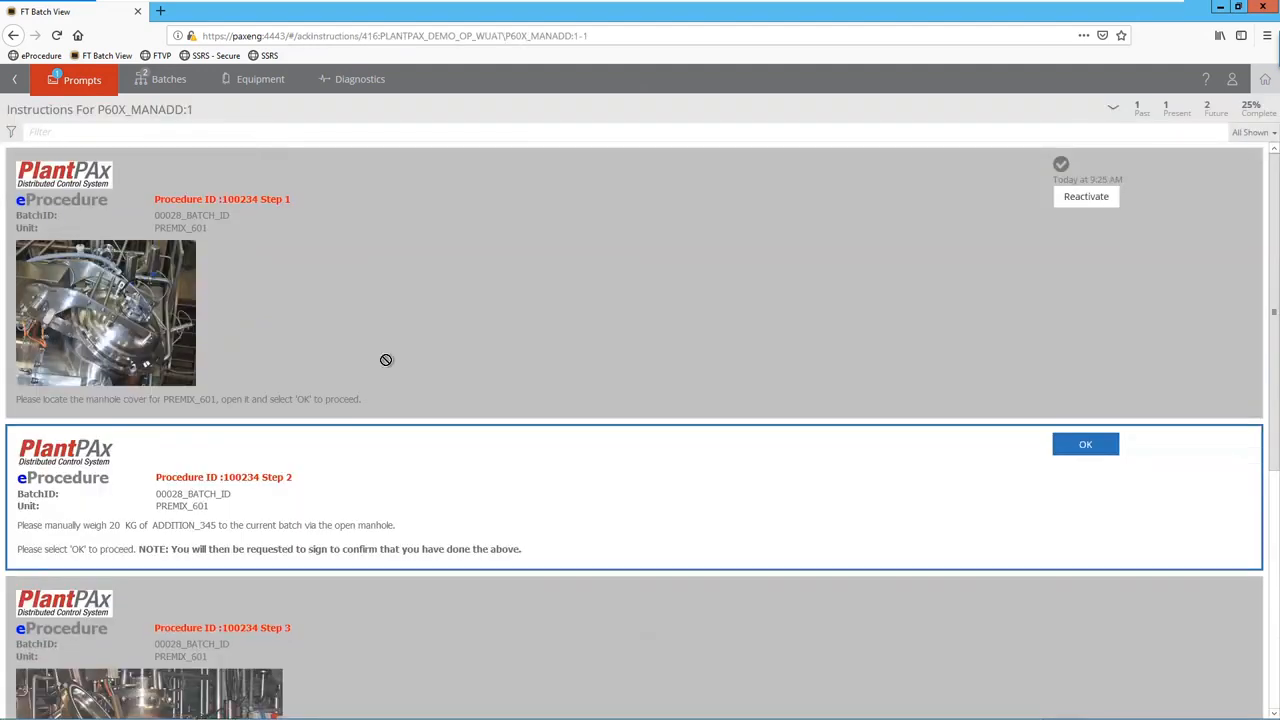
pyautogui.scroll(-1, 414, 362)
pyautogui.scroll(2, 417, 361)
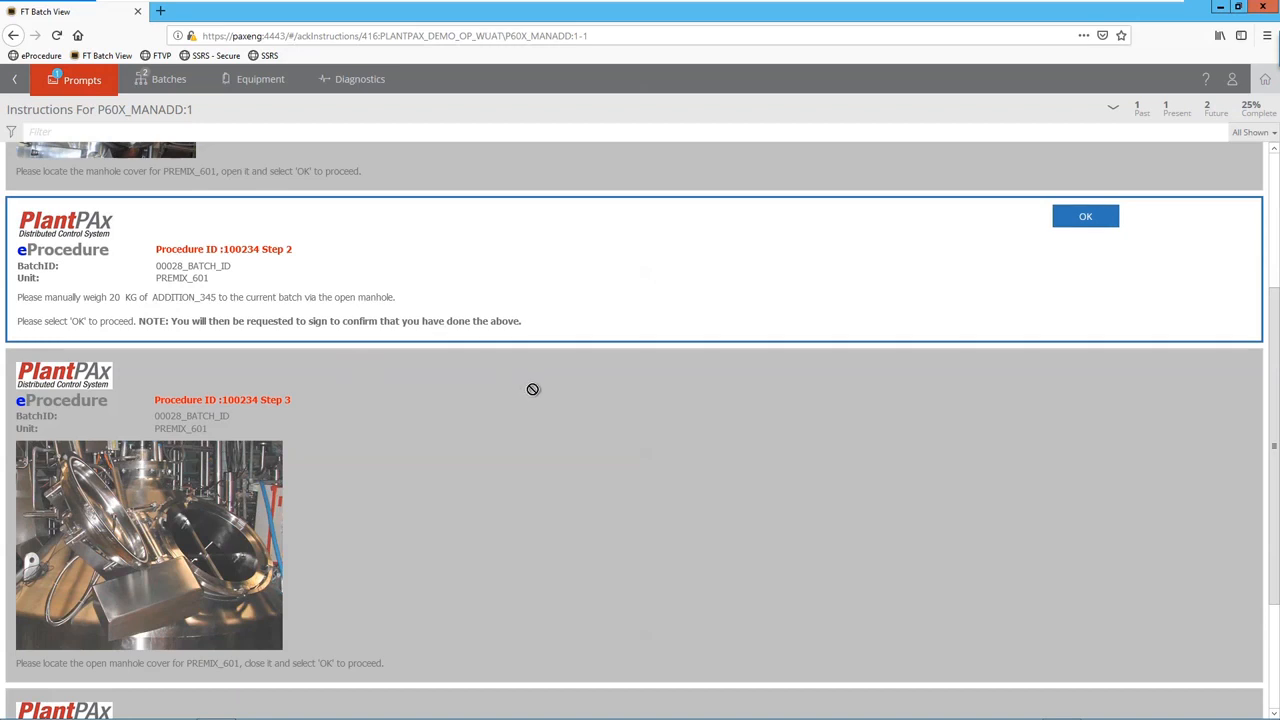
pyautogui.click(1076, 224)
pyautogui.click(575, 424)
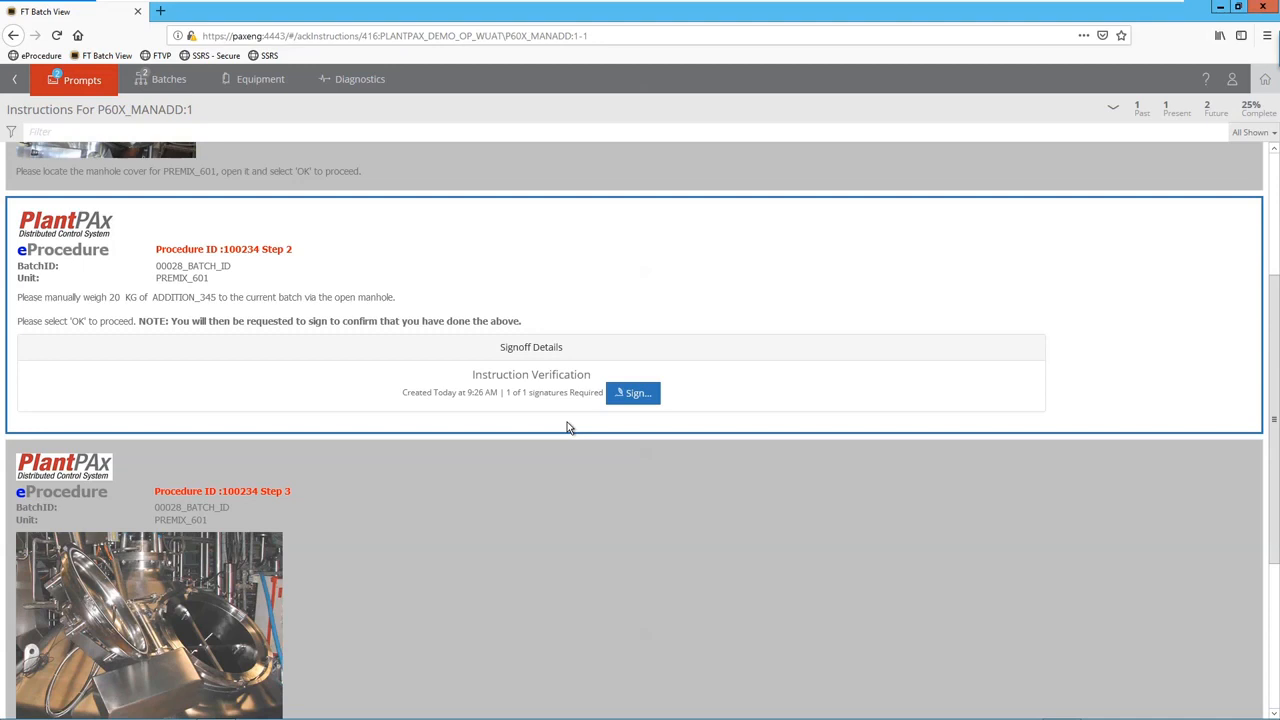
pyautogui.click(630, 393)
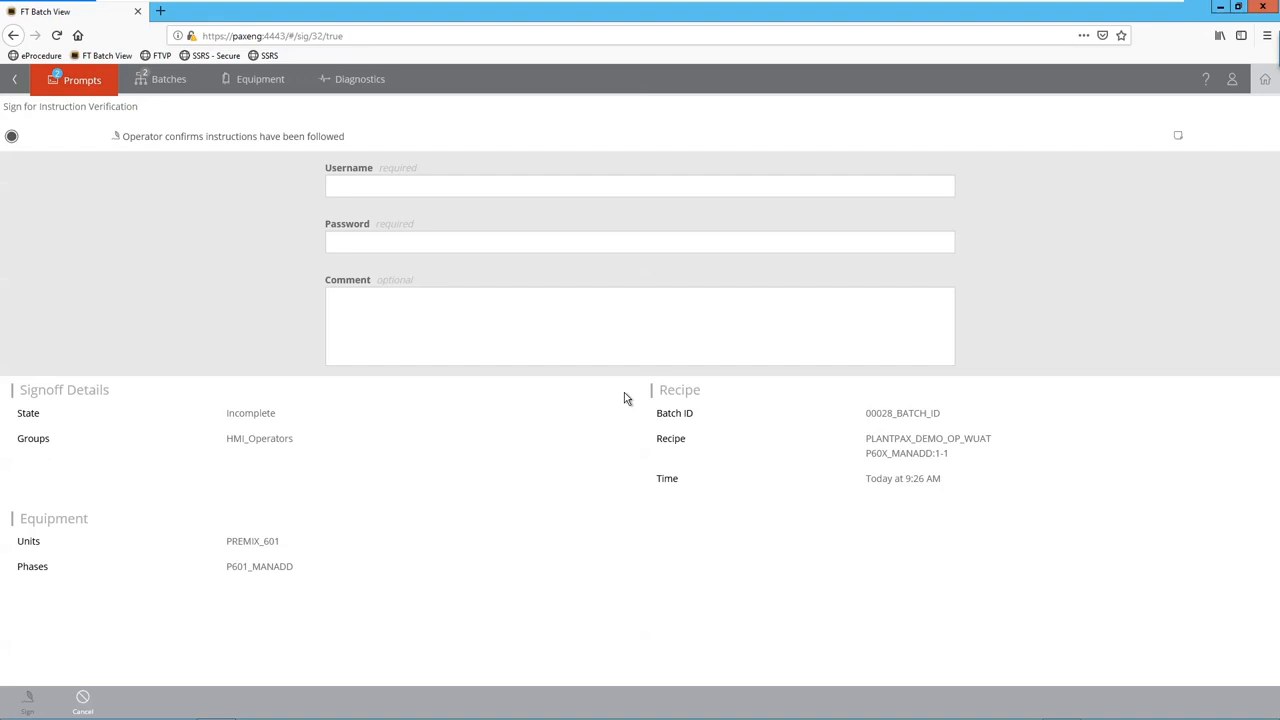
# Enter the operator's username and password and the comment 'I confirm I have followed the instructions'.
pyautogui.click(577, 188)
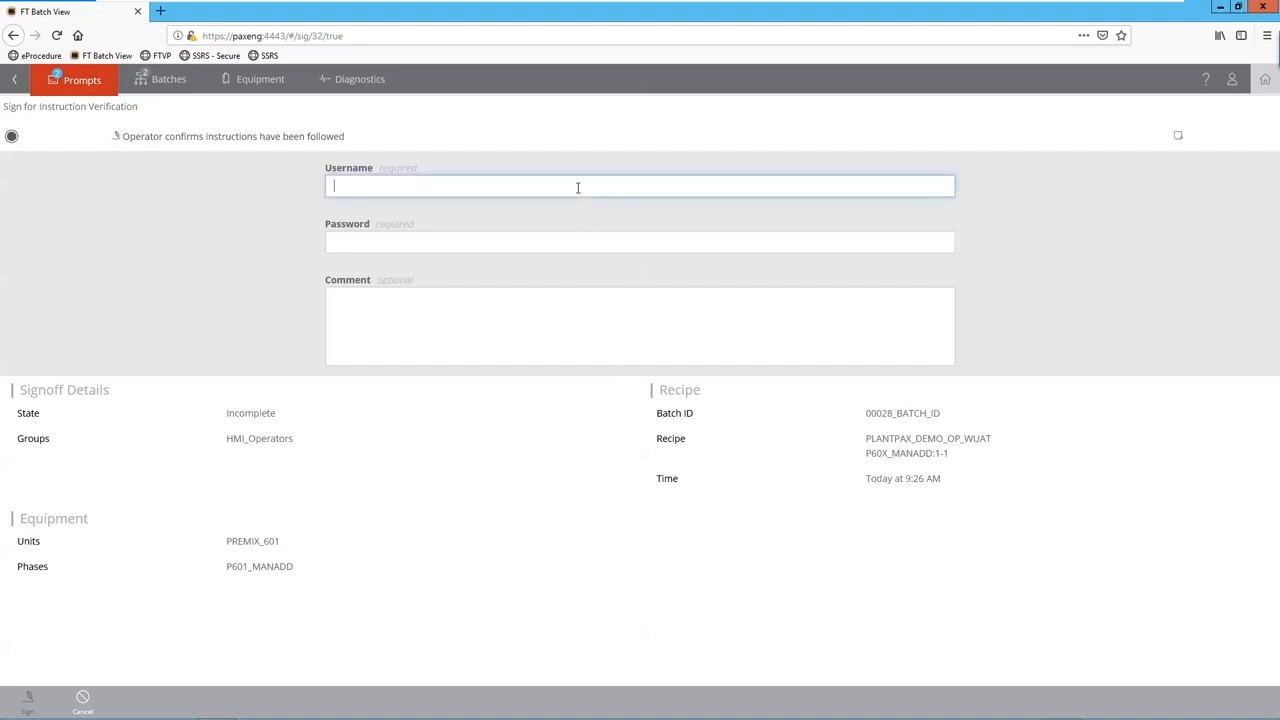
pyautogui.write('BatchOPR')
pyautogui.press('Tab')
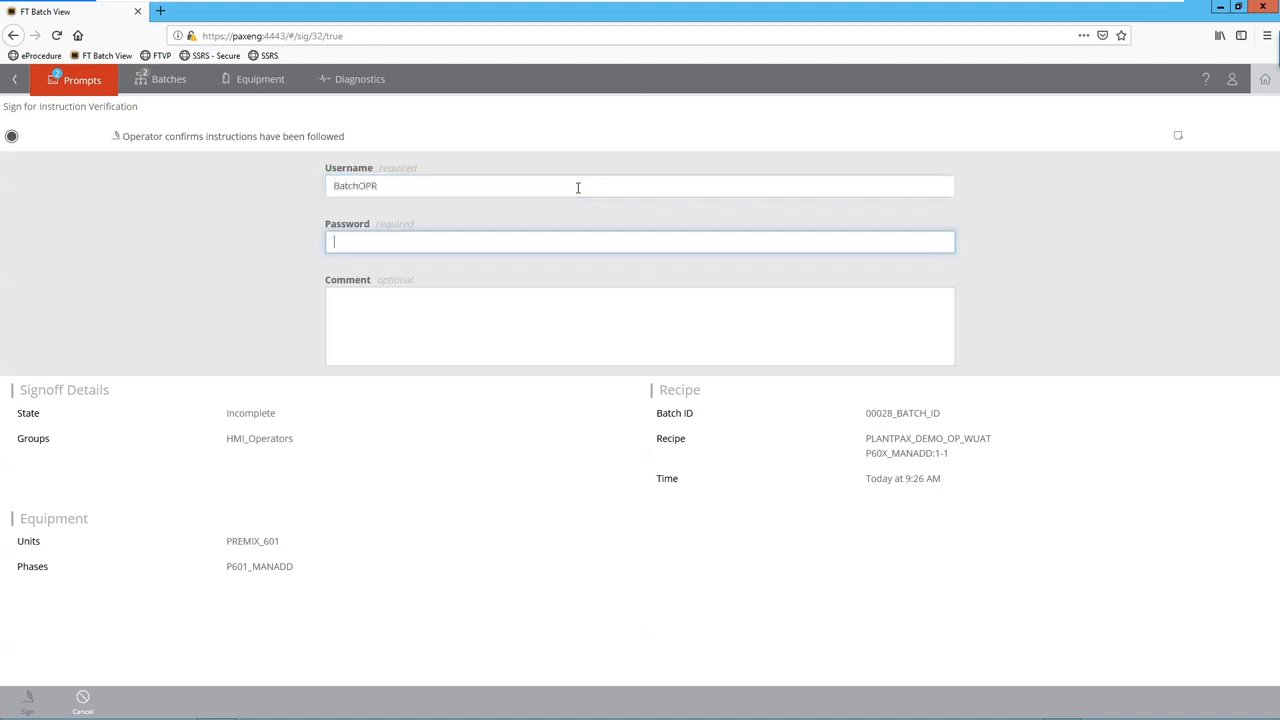
pyautogui.write('••••••••••••')
pyautogui.click(498, 308)
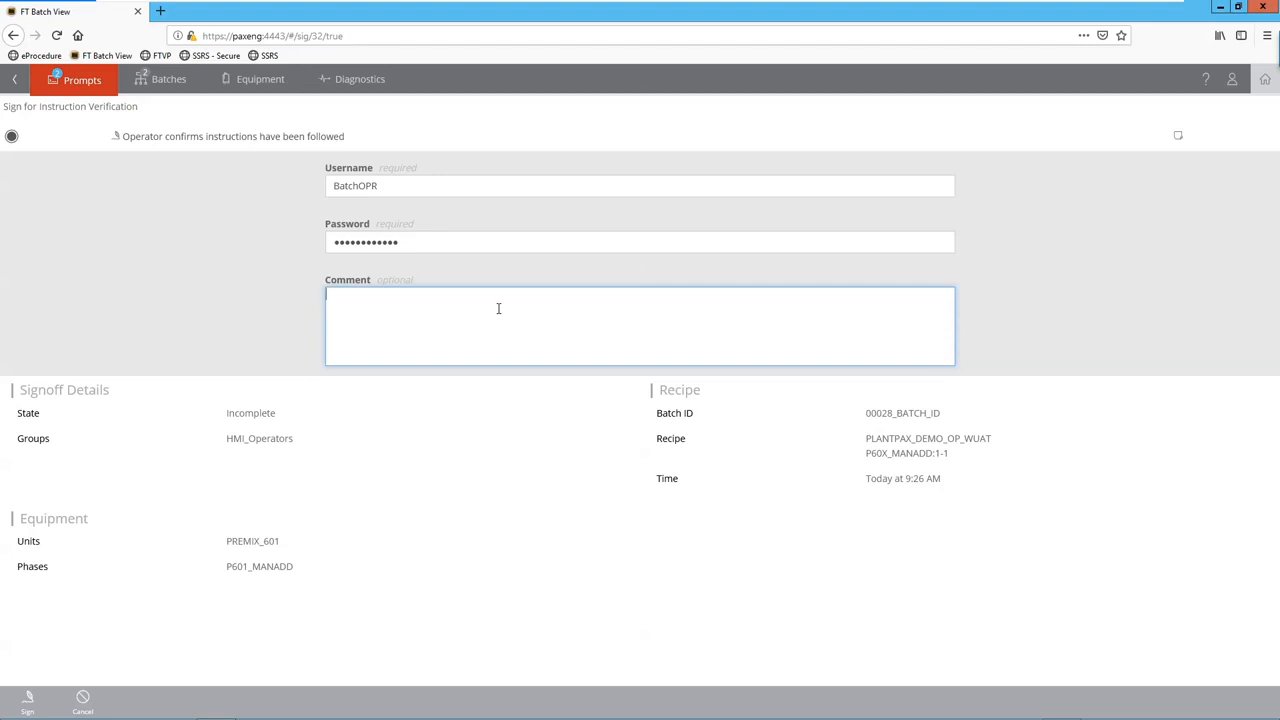
pyautogui.write('confirm I have follw')
pyautogui.write('ed')
pyautogui.press('BackSpace')
pyautogui.press('BackSpace')
pyautogui.press('BackSpace')
pyautogui.press('BackSpace')
pyautogui.write('owed the instructions')
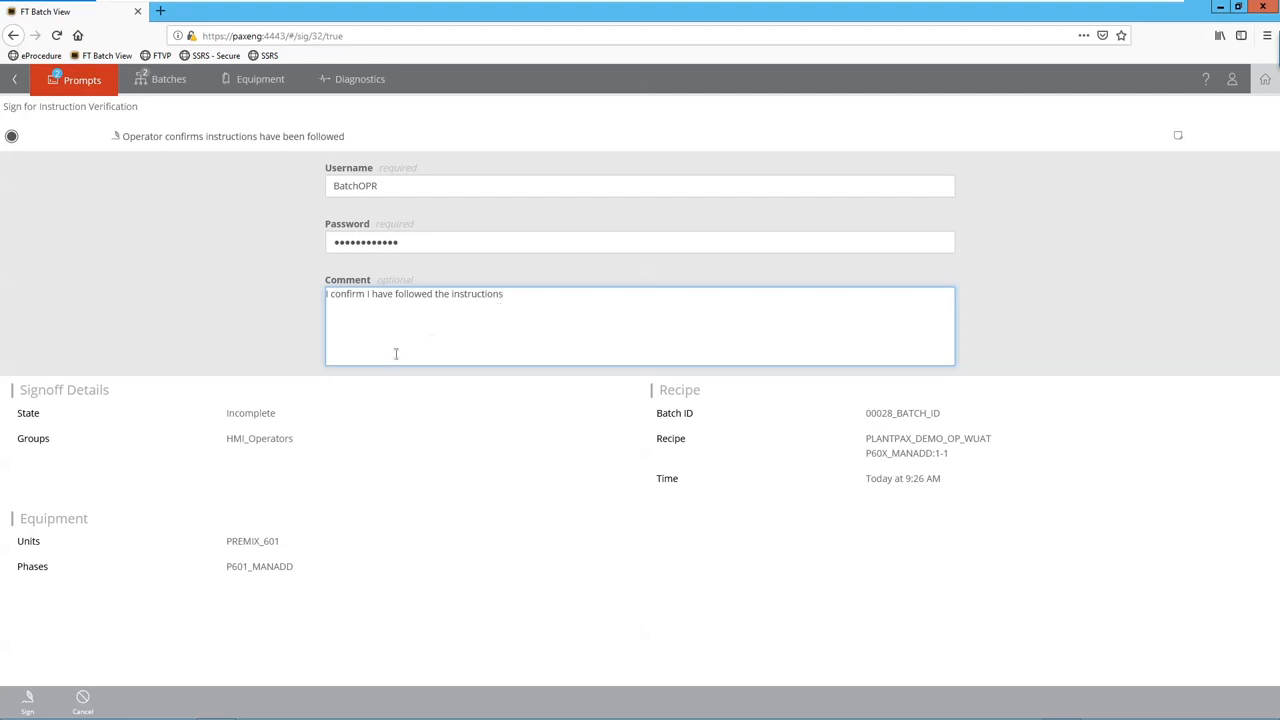
# Sign and confirm the Step 2 verification, then switch to the HMI window.
pyautogui.click(33, 709)
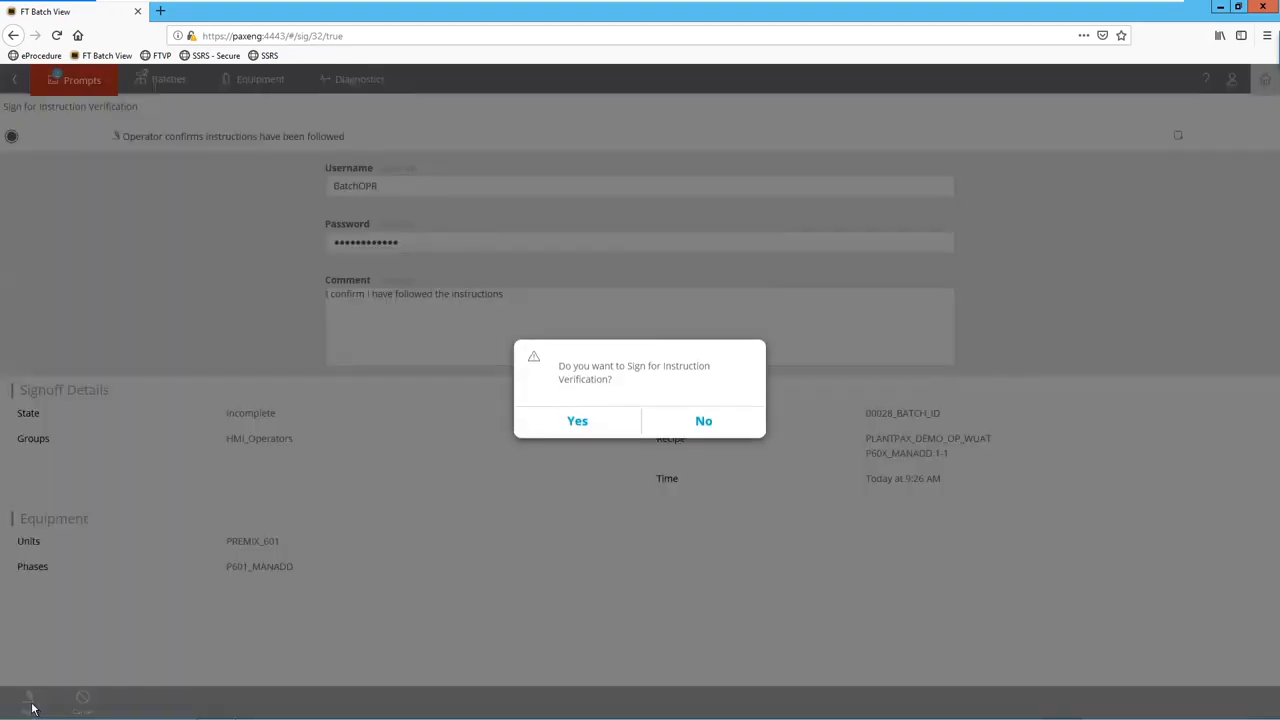
pyautogui.click(578, 425)
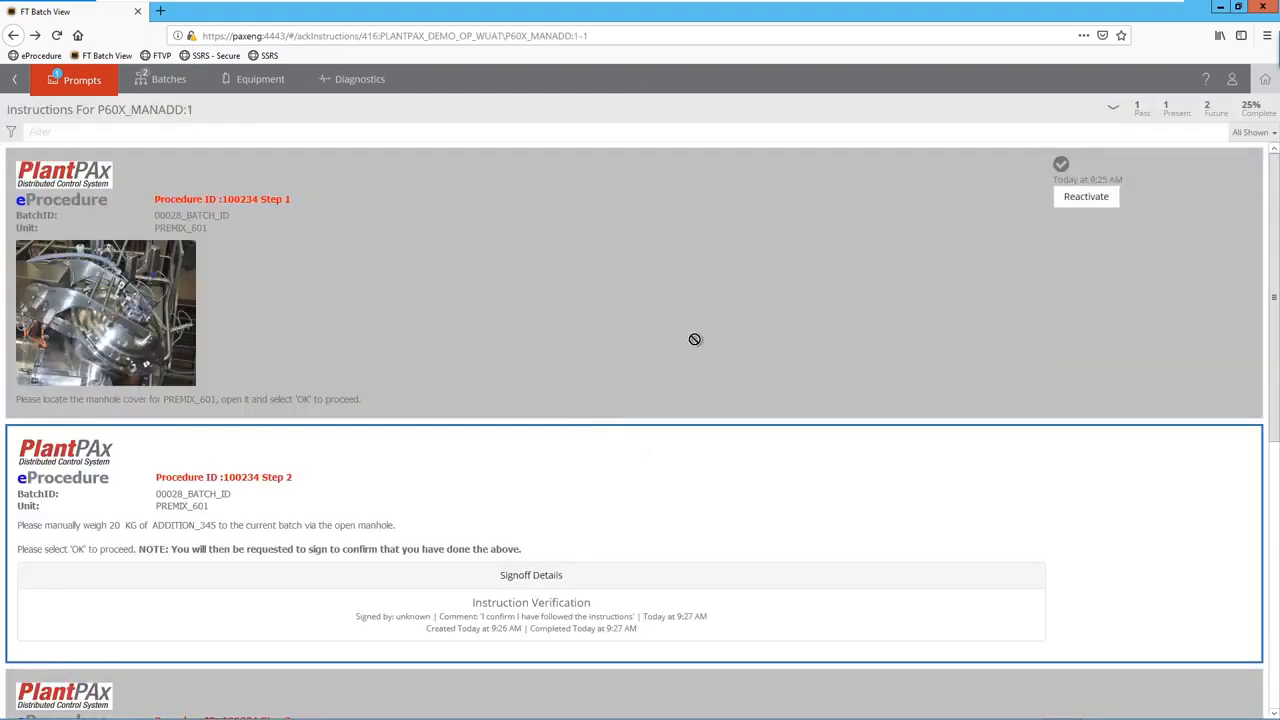
pyautogui.scroll(-1, 695, 339)
pyautogui.scroll(-1, 695, 345)
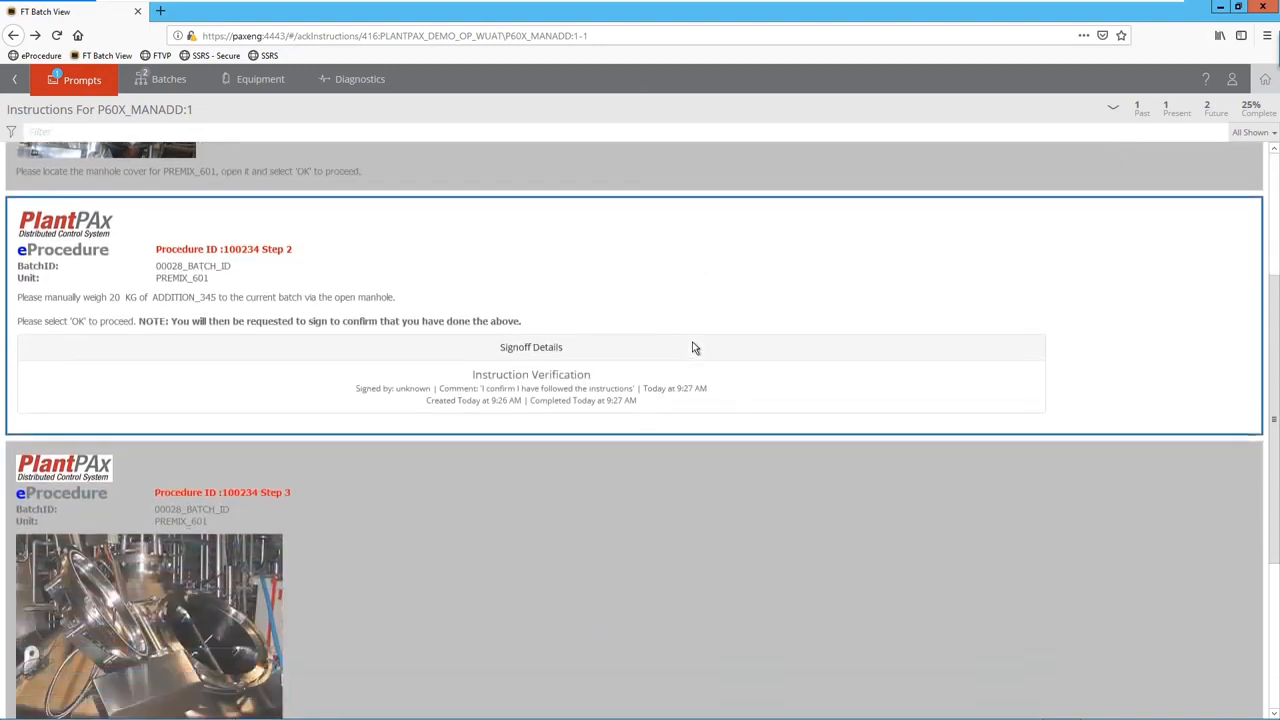
pyautogui.scroll(-1, 695, 348)
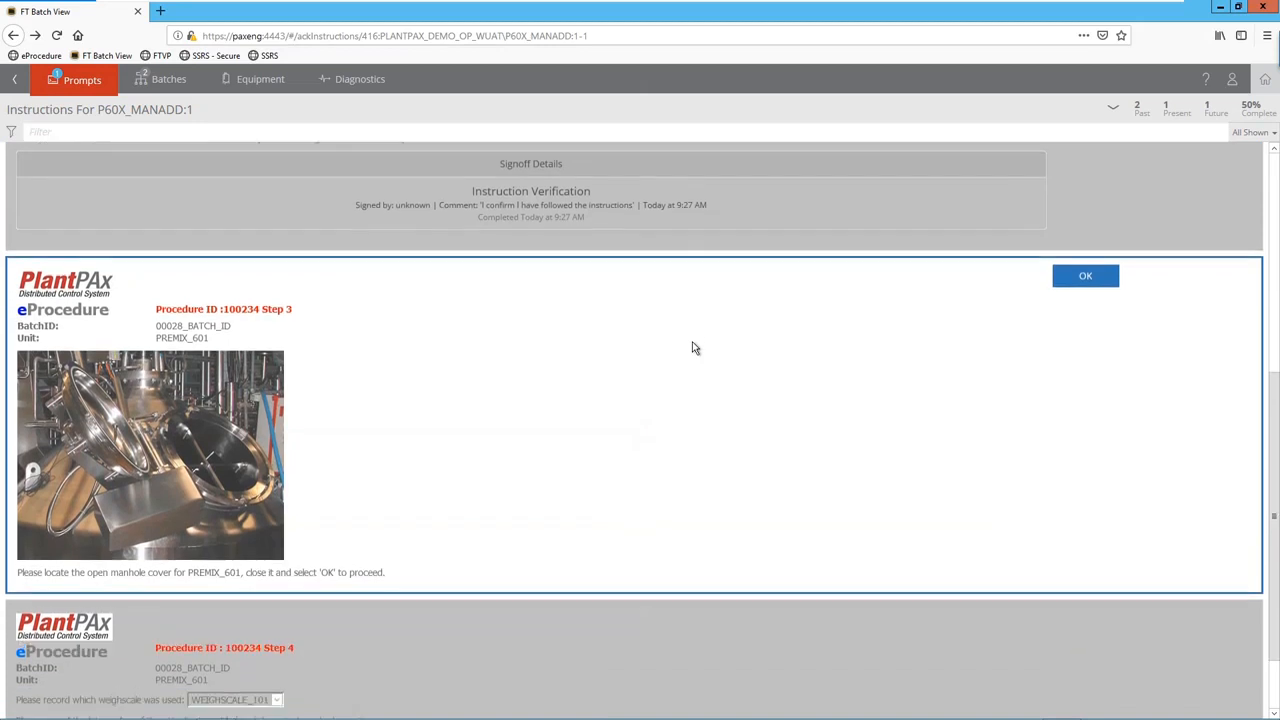
pyautogui.hotkey('alt', 'Tab')
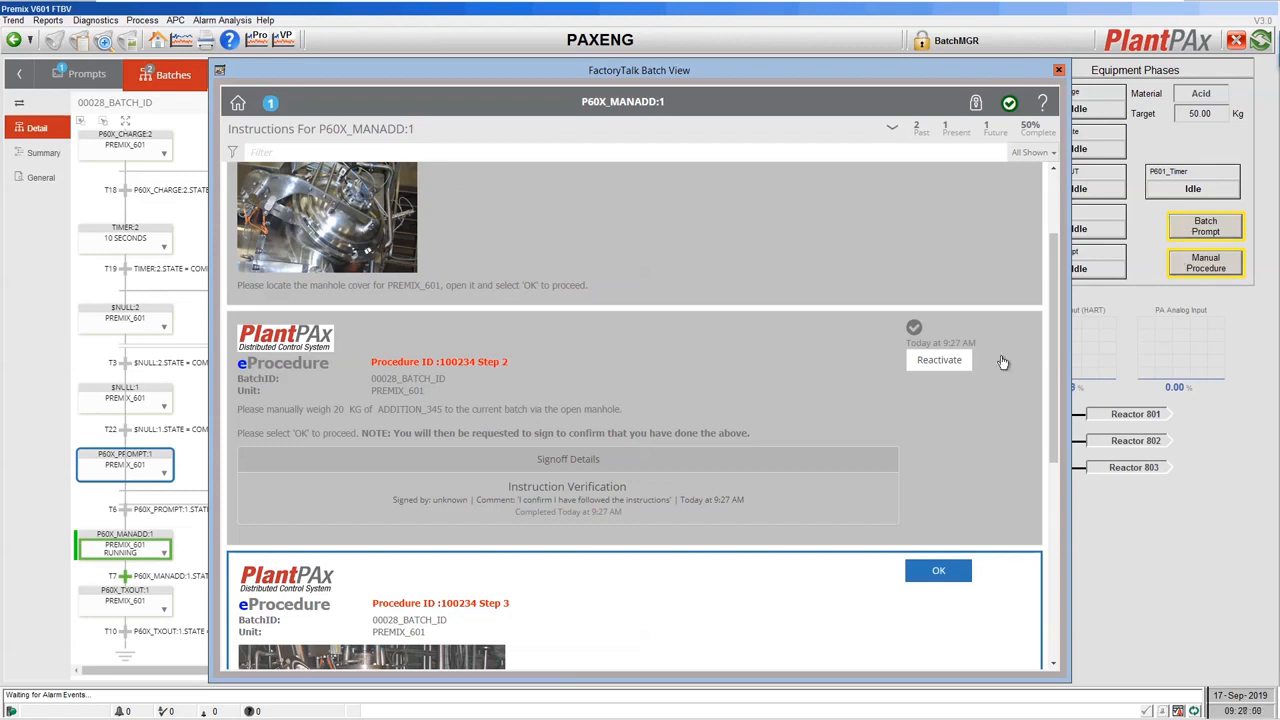
# Acknowledge Step 3 (closing the manhole), bringing P60X_MANADD:1 to 75%.
pyautogui.moveTo(1052, 343); pyautogui.dragTo(1082, 485)
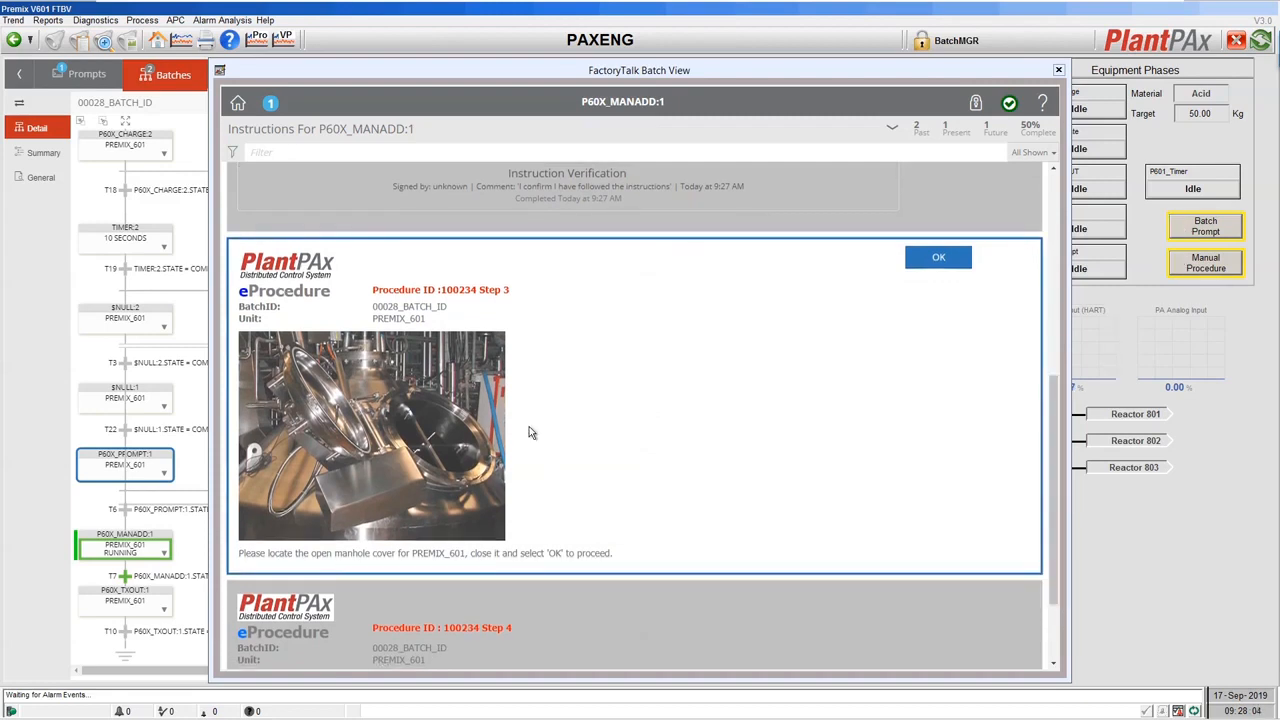
pyautogui.click(912, 262)
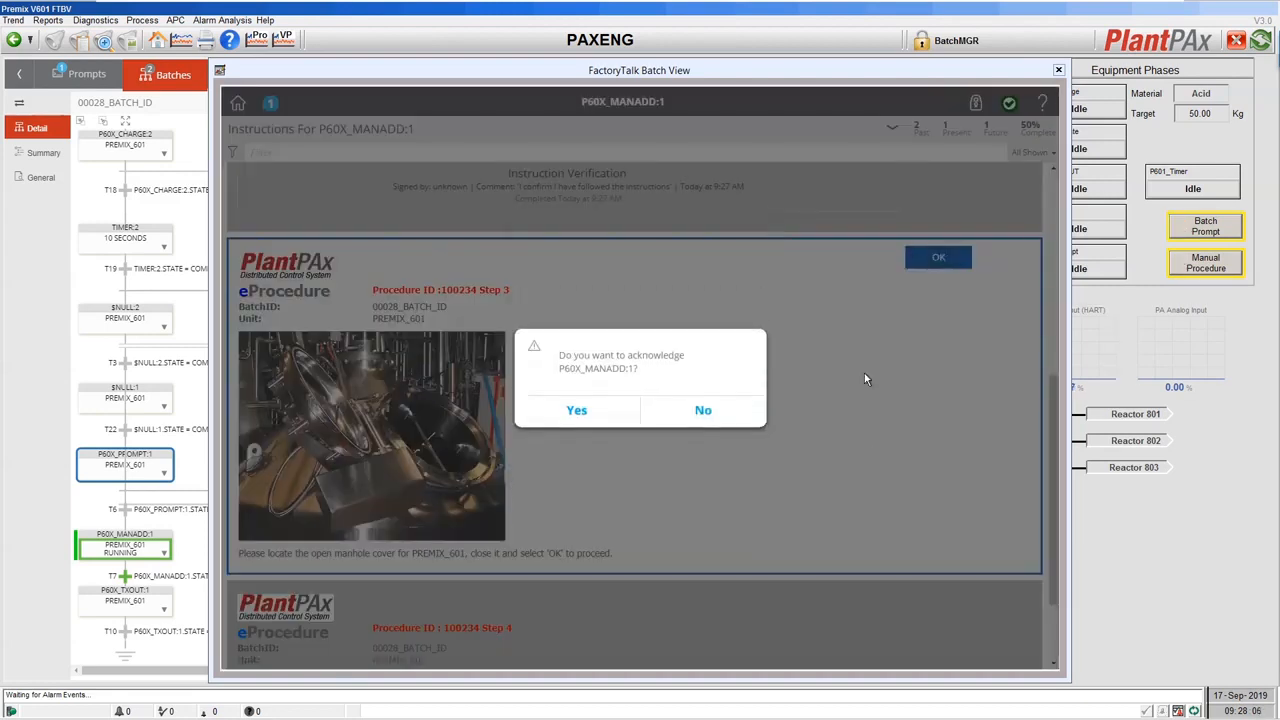
pyautogui.click(578, 412)
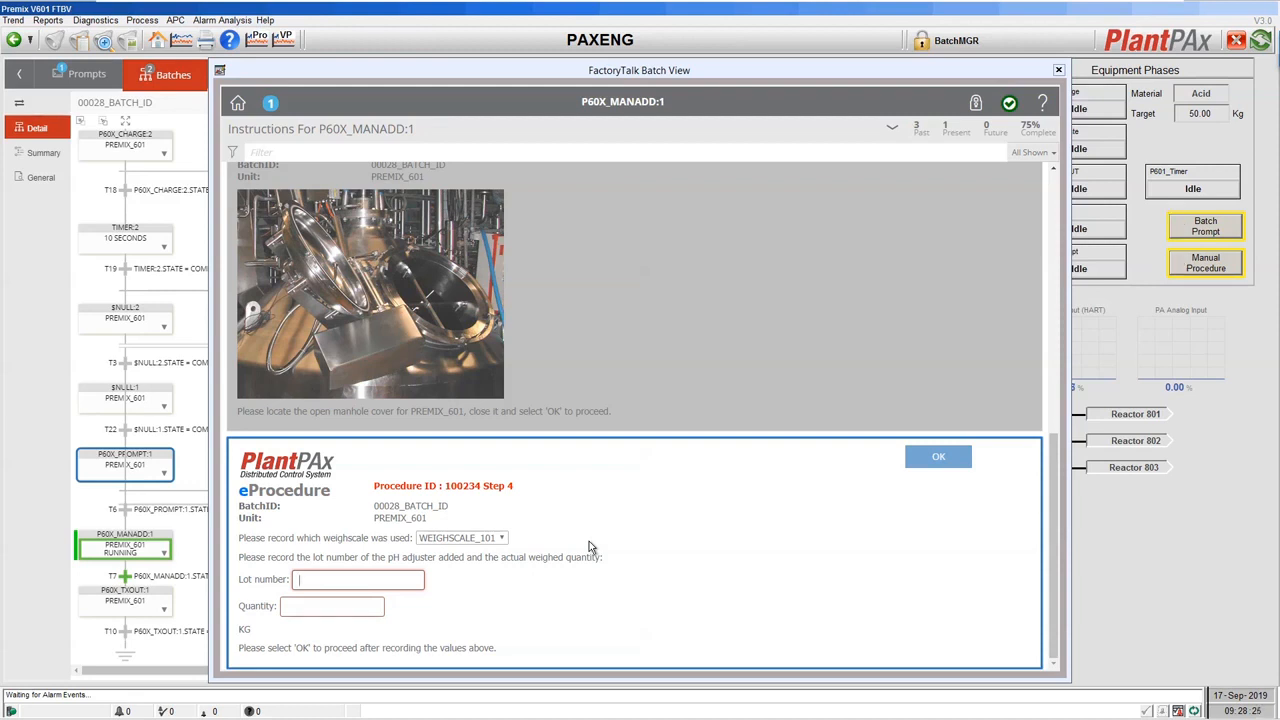
# Record Step 4 with WEIGHSCALE_102, lot number 1234 and quantity 20.1 KG, and confirm.
pyautogui.click(505, 540)
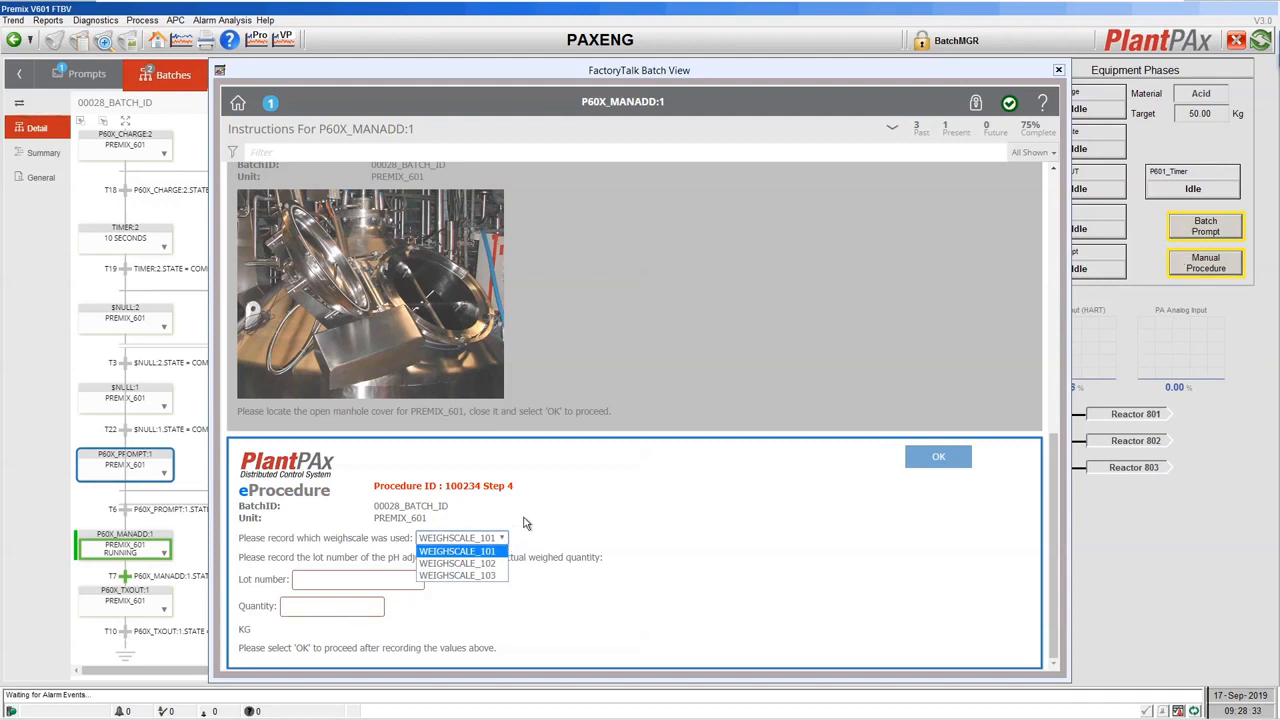
pyautogui.click(483, 562)
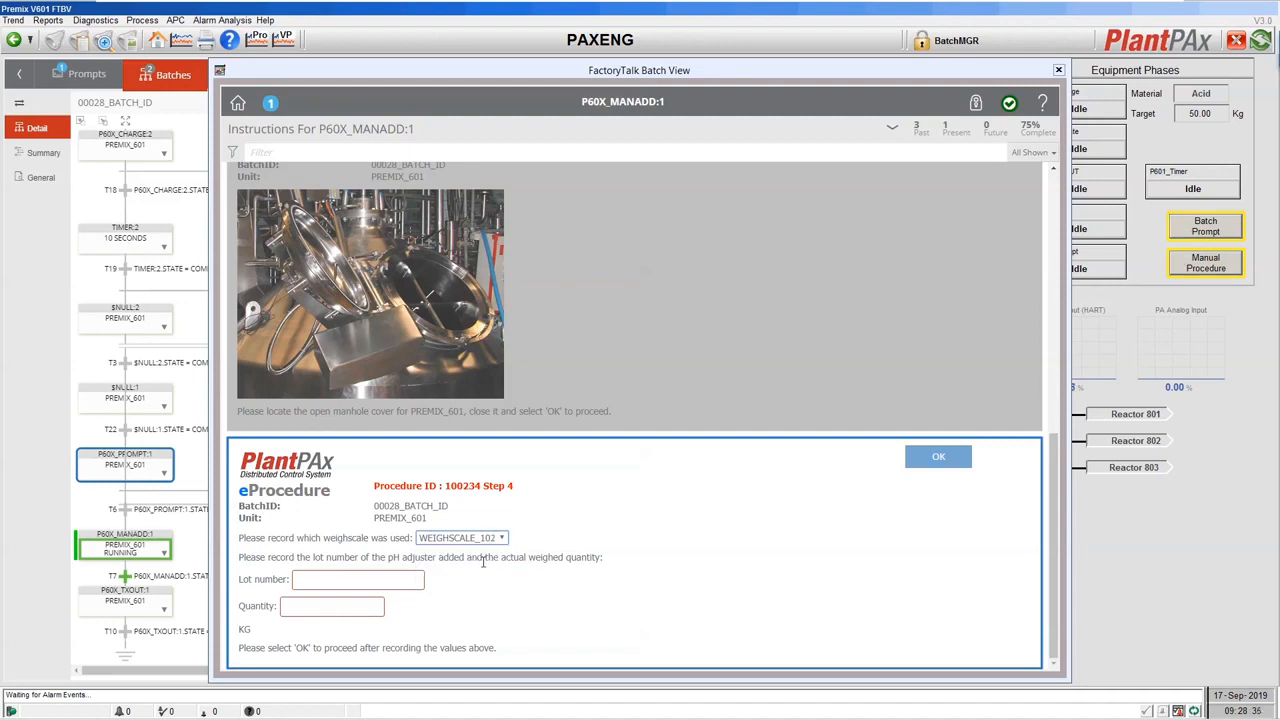
pyautogui.click(318, 579)
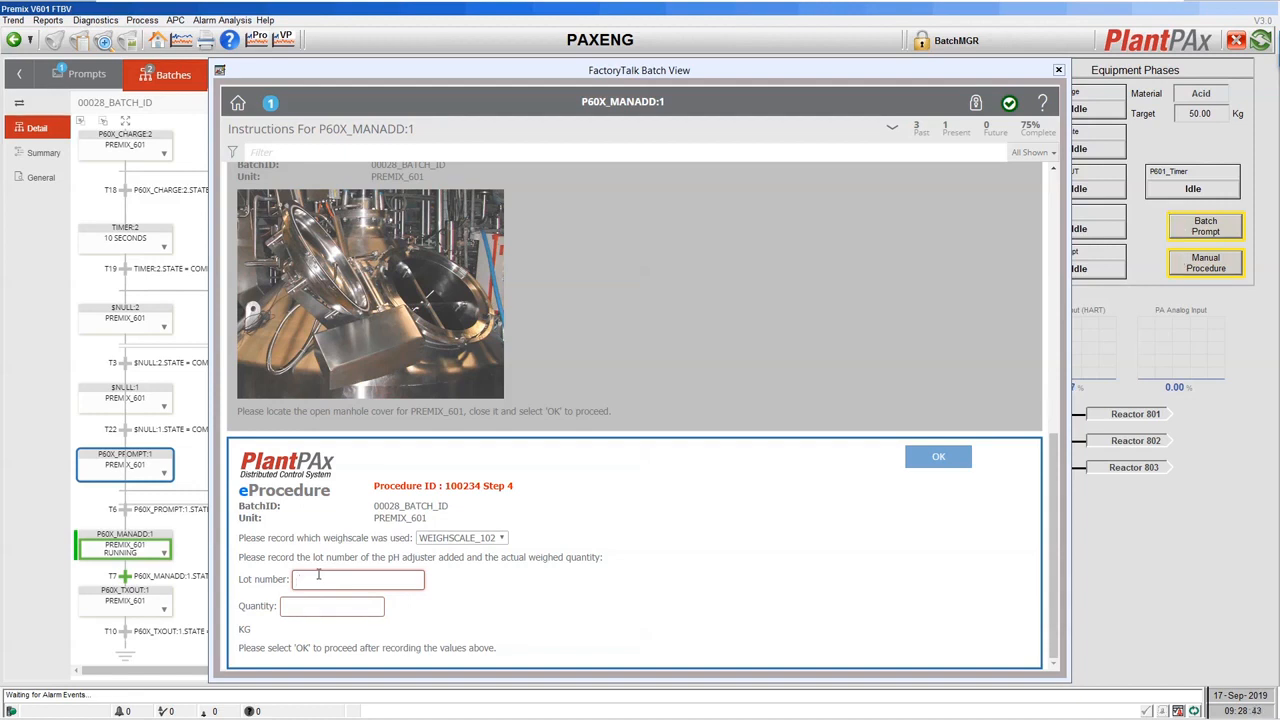
pyautogui.write('1234')
pyautogui.click(324, 608)
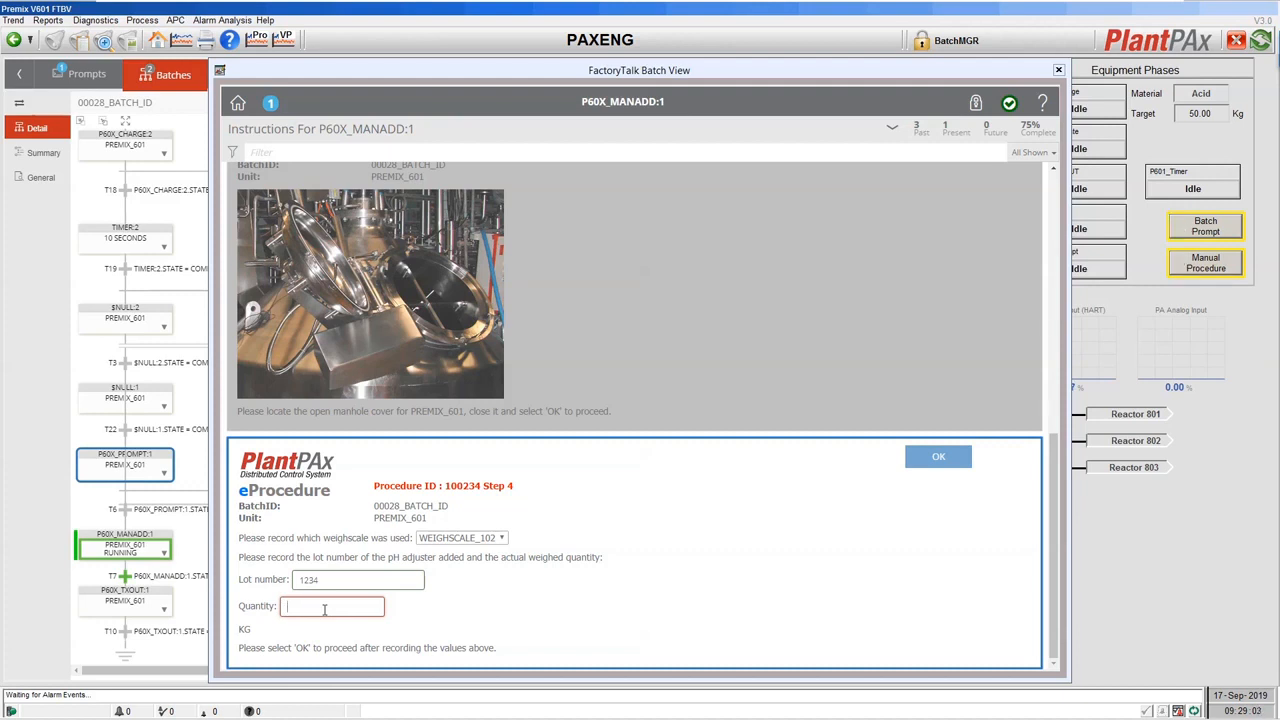
pyautogui.write('20.1')
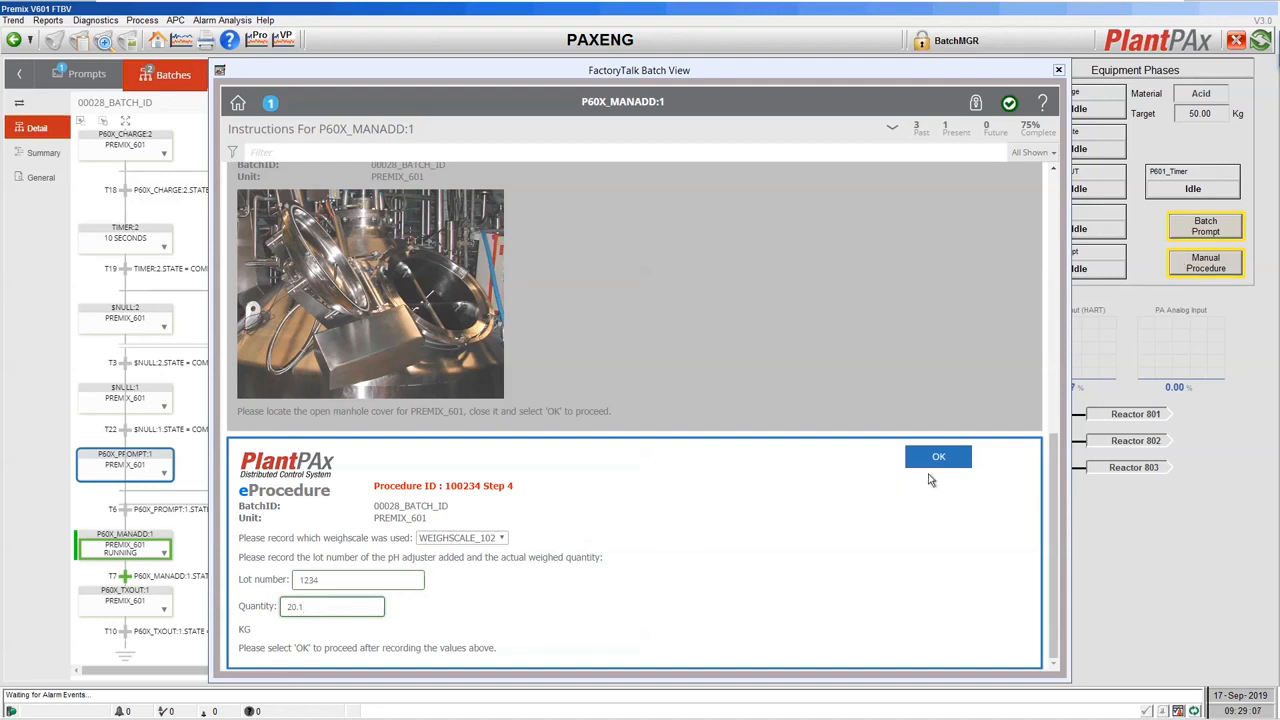
pyautogui.click(940, 456)
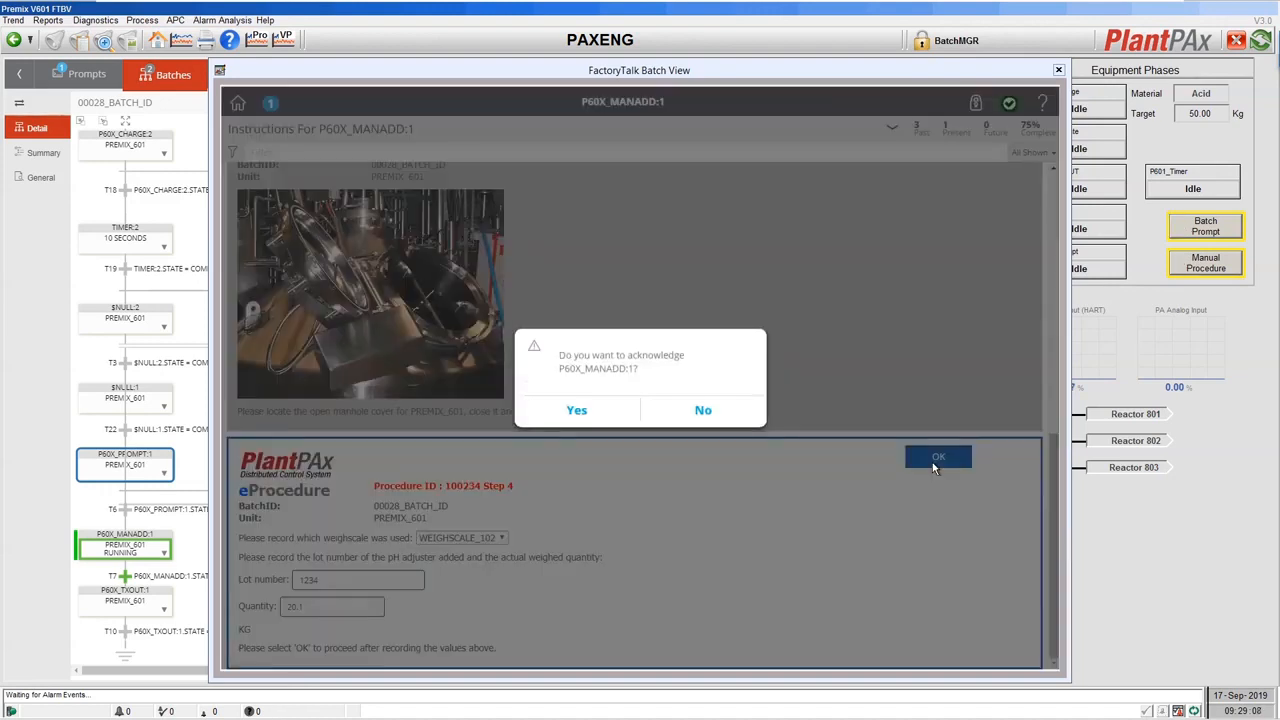
pyautogui.click(577, 411)
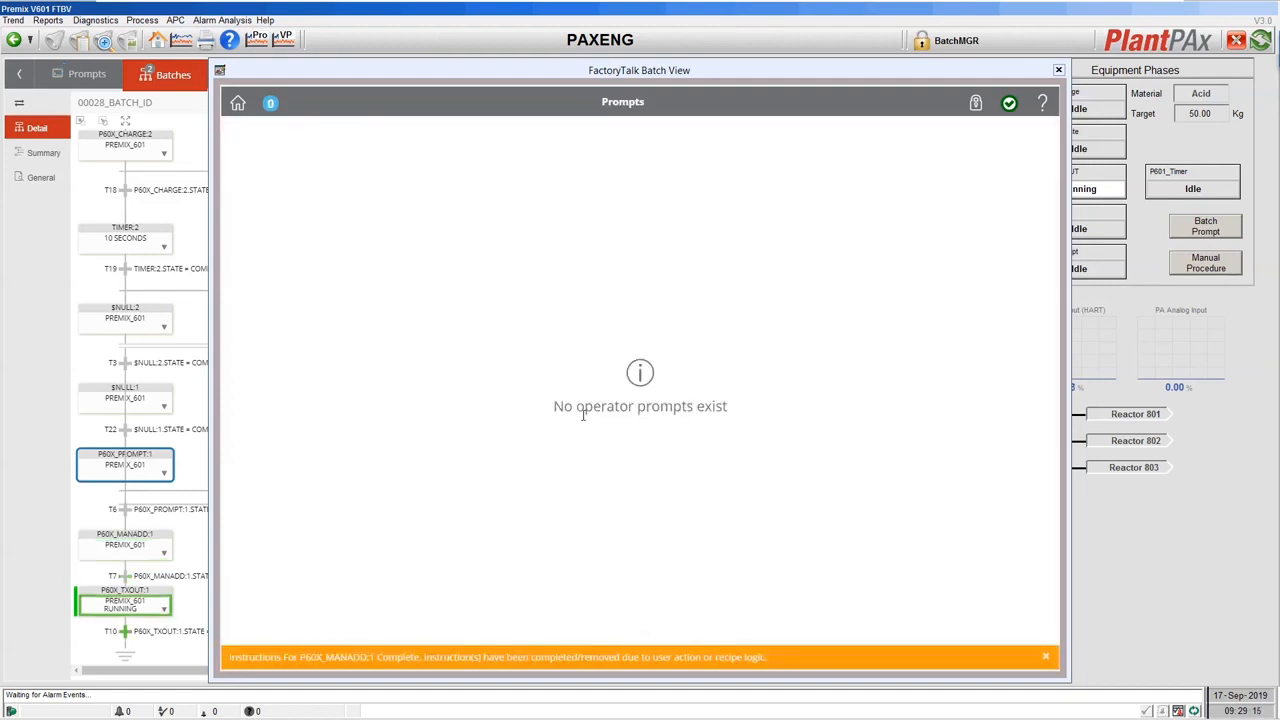
# Close the prompts window and return to the batch list showing 00028_BATCH_ID COMPLETE.
pyautogui.click(1058, 70)
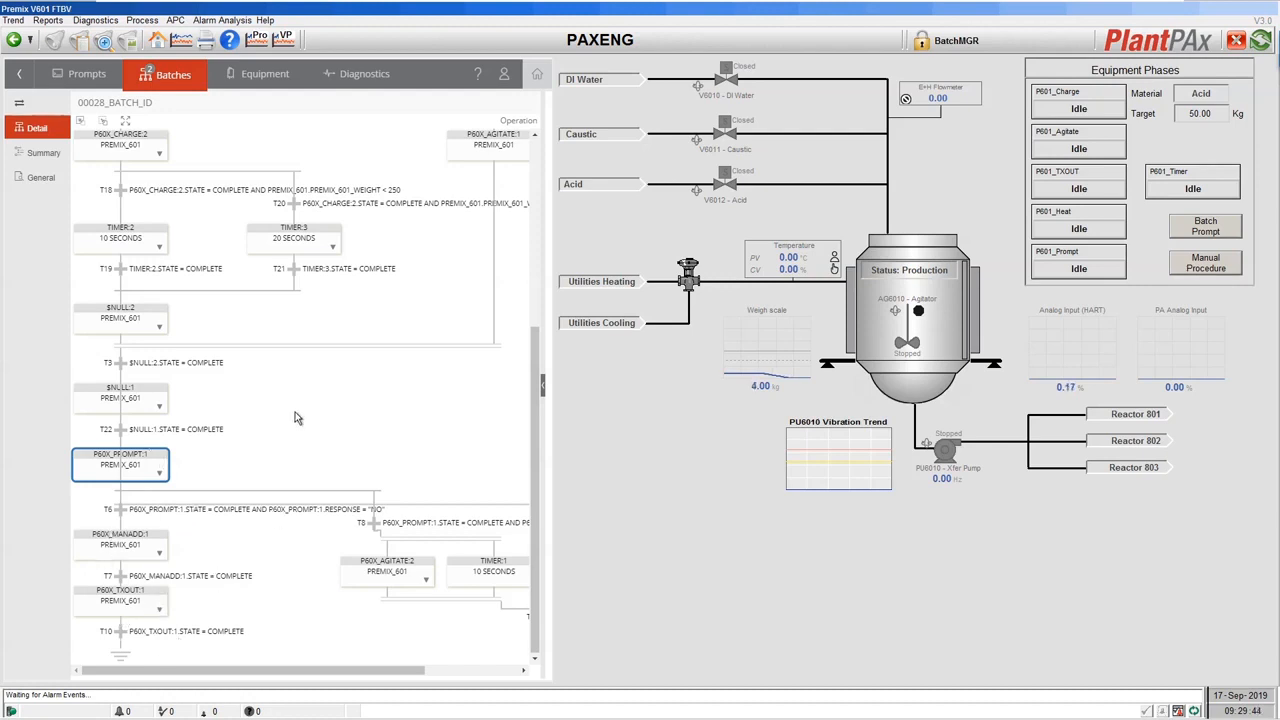
pyautogui.click(155, 83)
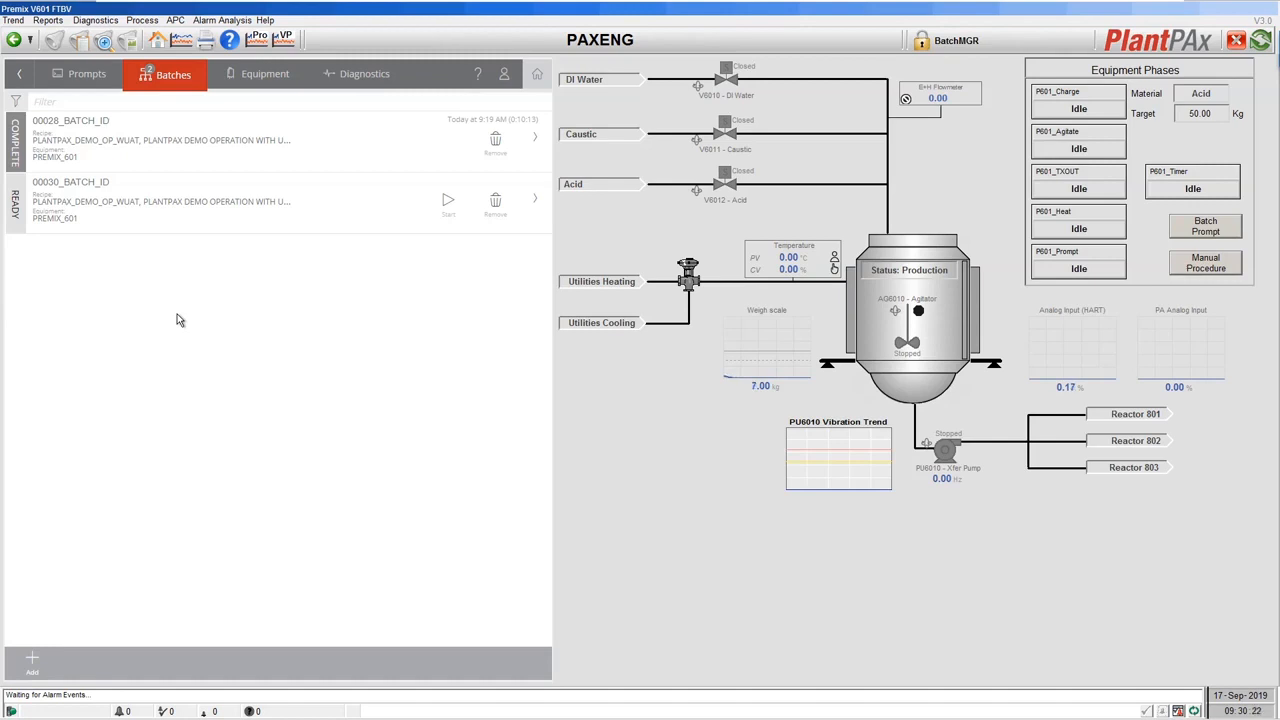
# Open the 010-Batch Listing report from the Batch reports folder, showing batches 00026 and 00028 as COMPLETE.
pyautogui.click(46, 22)
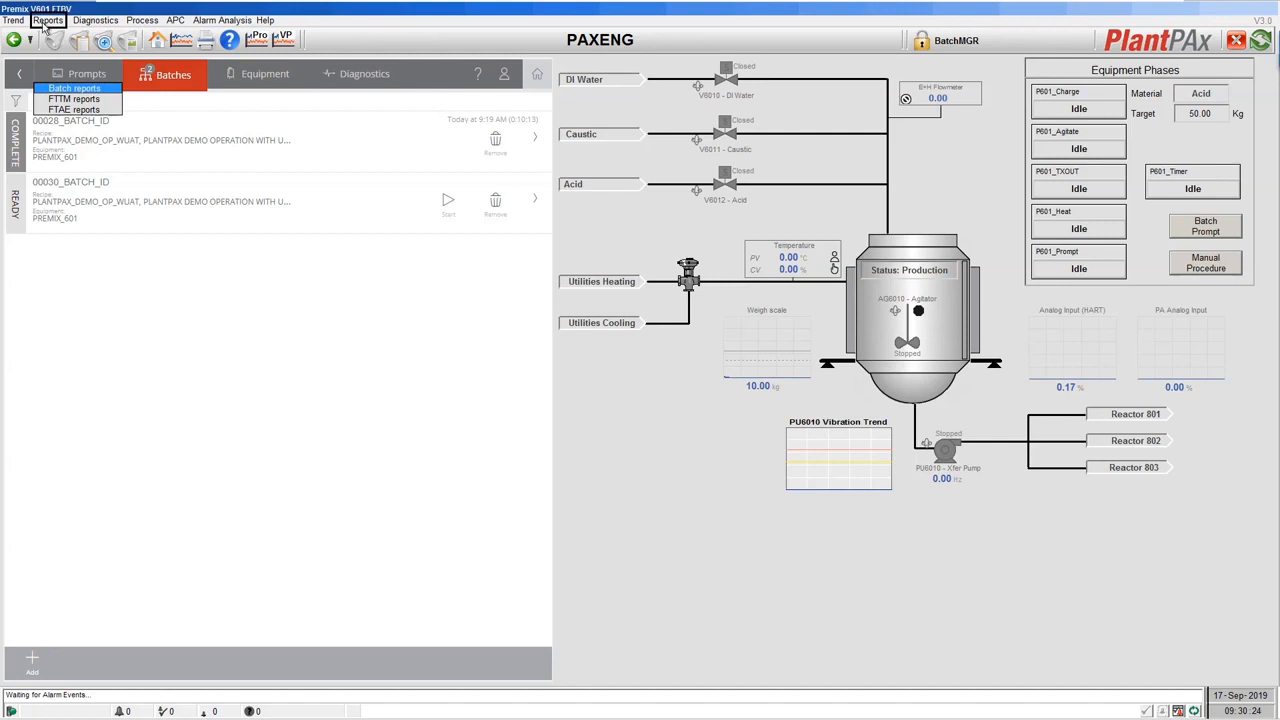
pyautogui.click(66, 89)
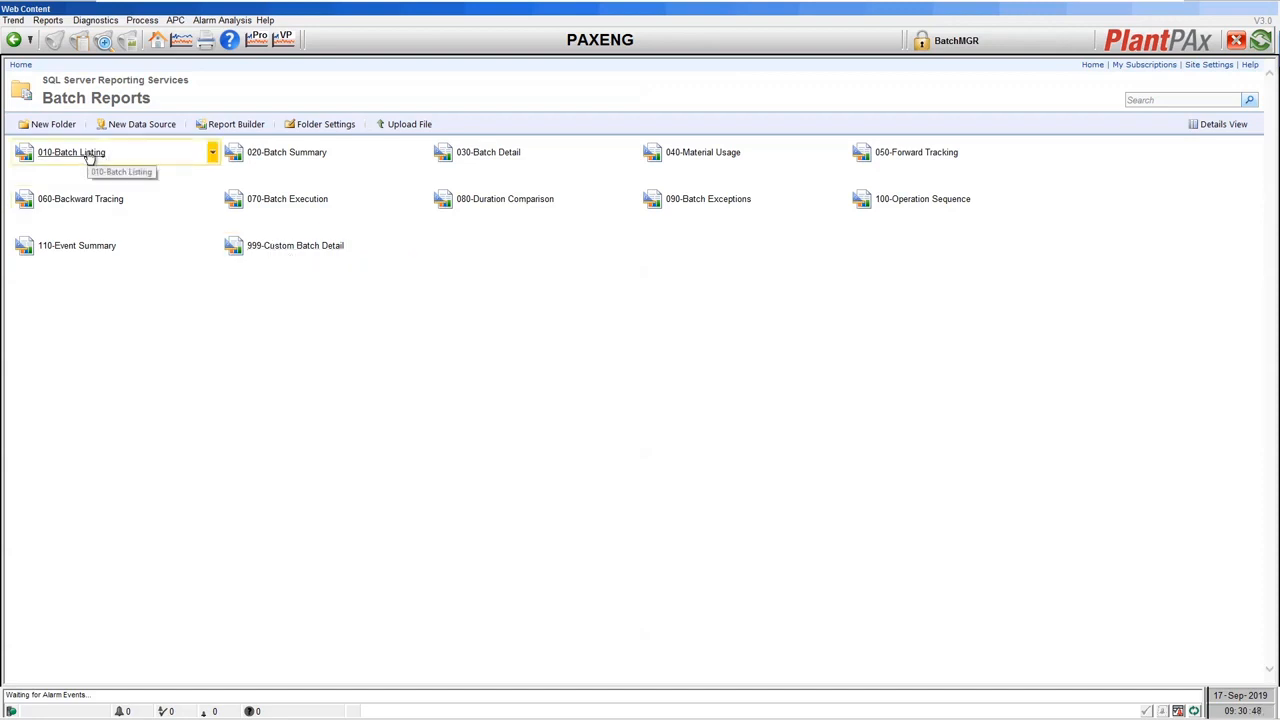
pyautogui.click(94, 155)
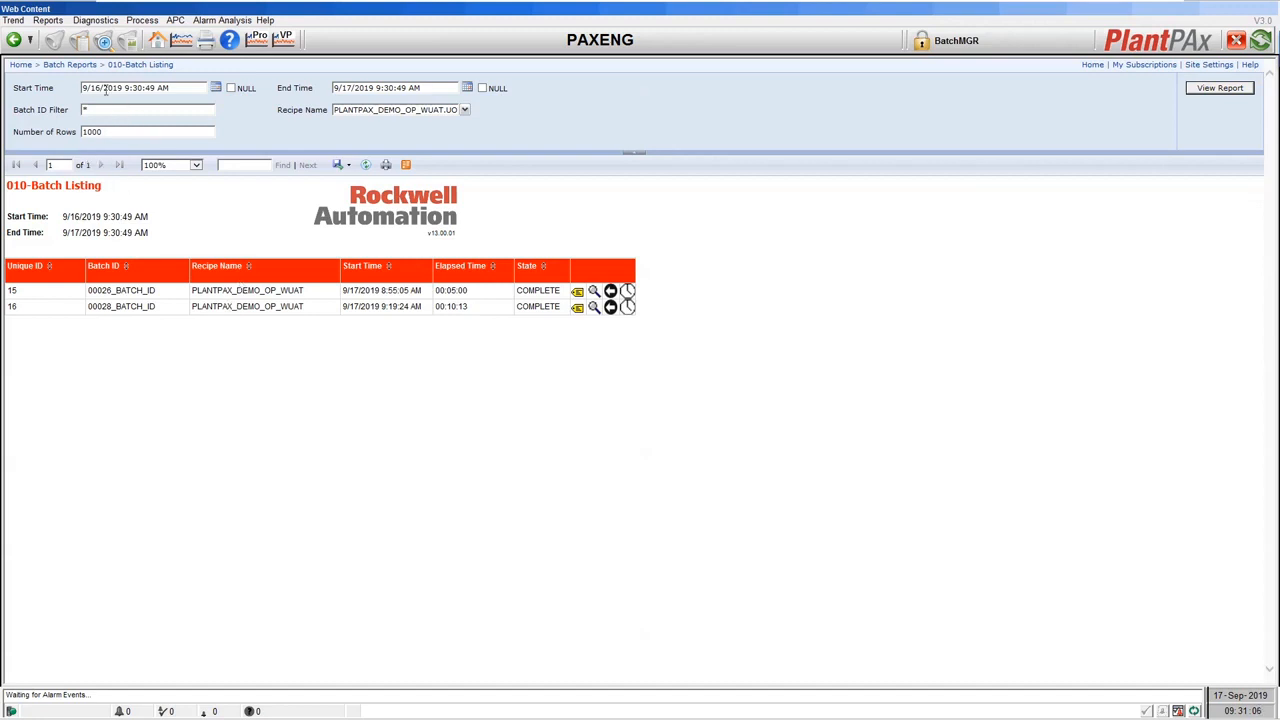
# View the 020-Batch Summary report for unique ID 15 down to its Setpoint vs Actual table.
pyautogui.click(70, 65)
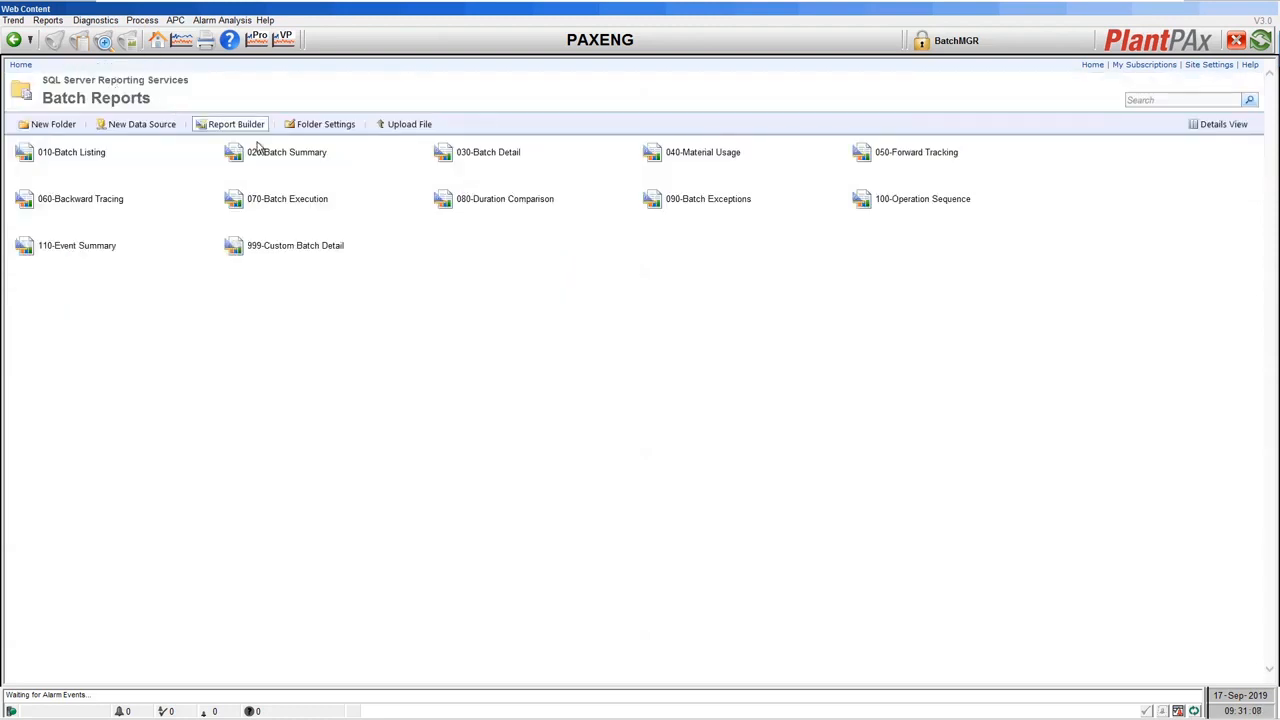
pyautogui.click(286, 152)
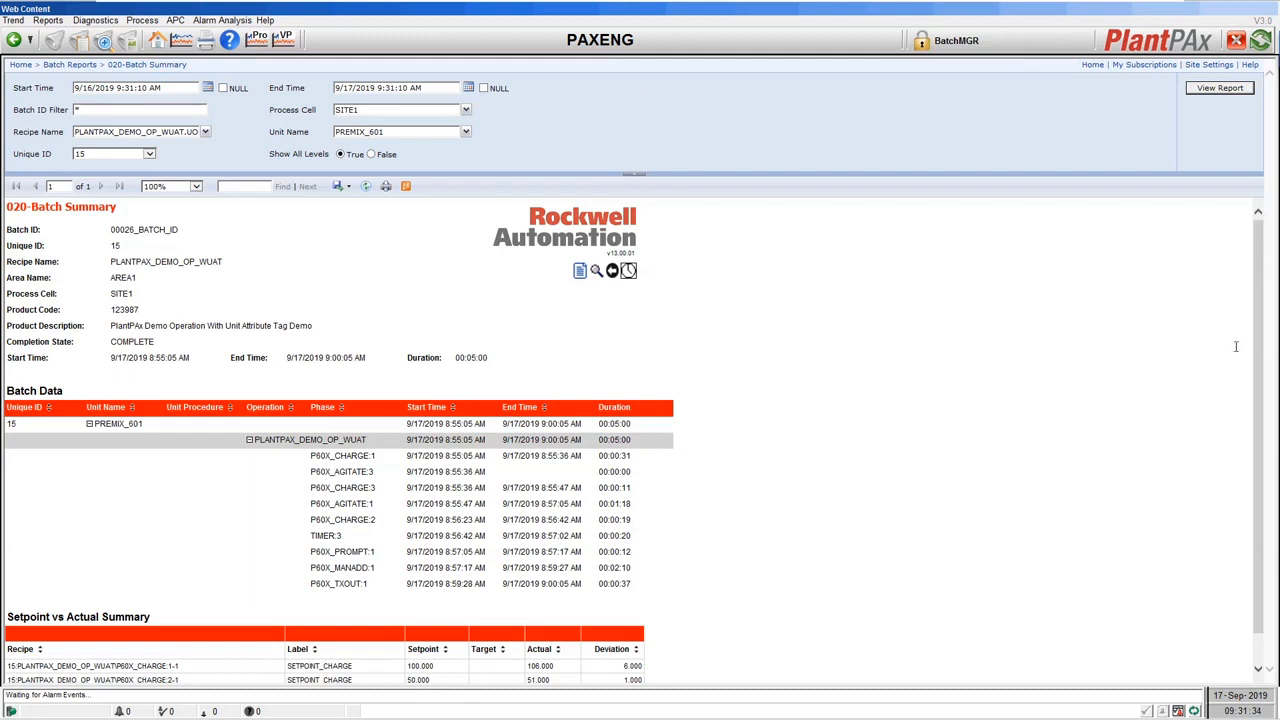
pyautogui.scroll(-1, 1257, 352)
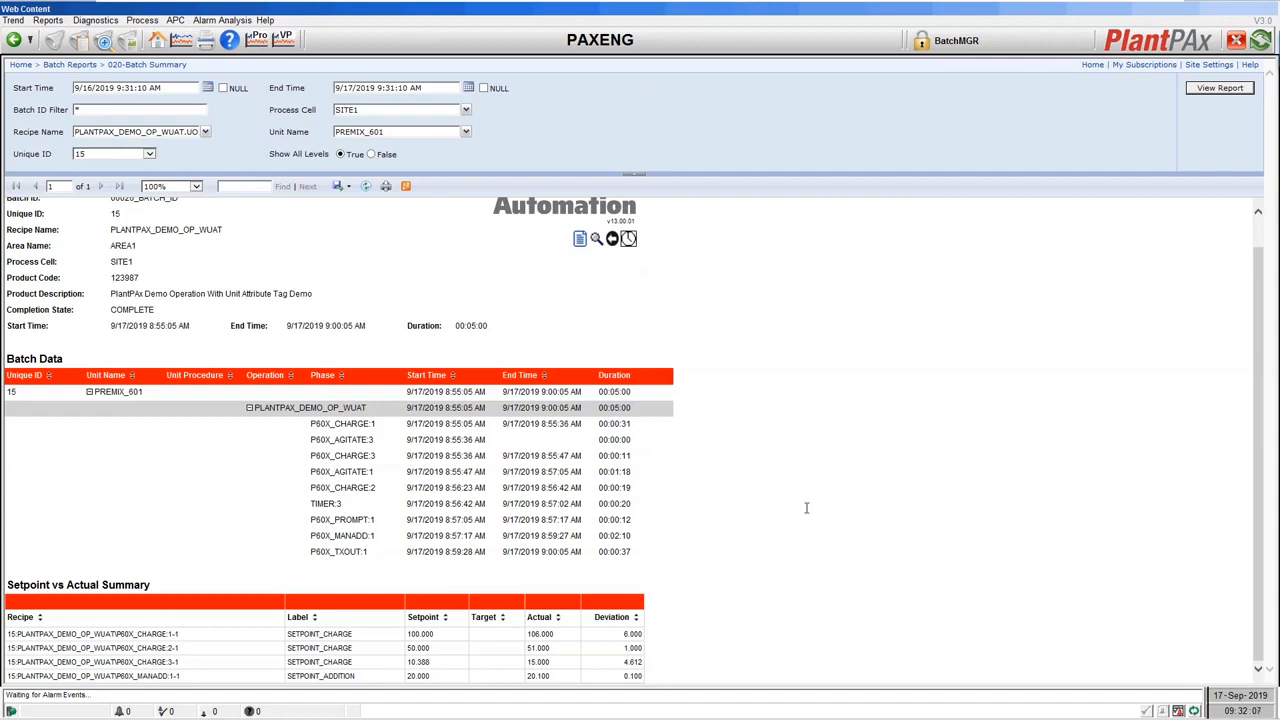
# Read page 1 of the 030-Batch Detail report for unique ID 15, then move to page 2.
pyautogui.click(58, 65)
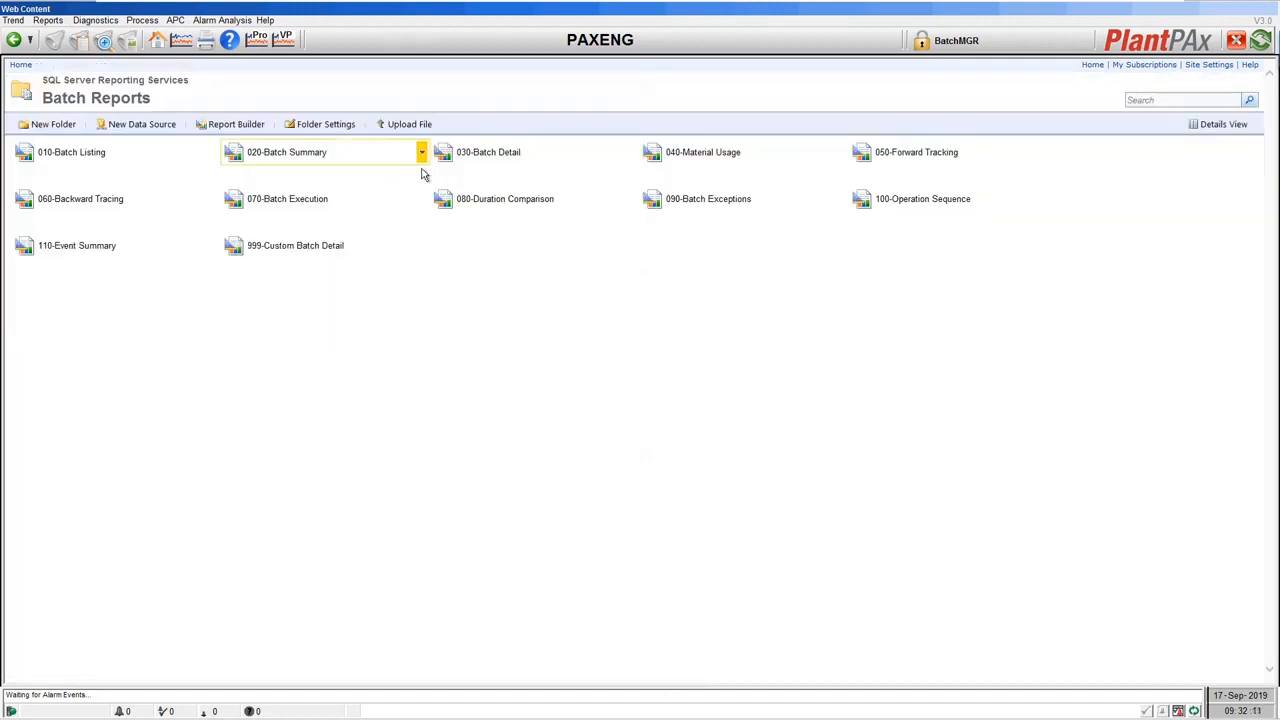
pyautogui.click(500, 155)
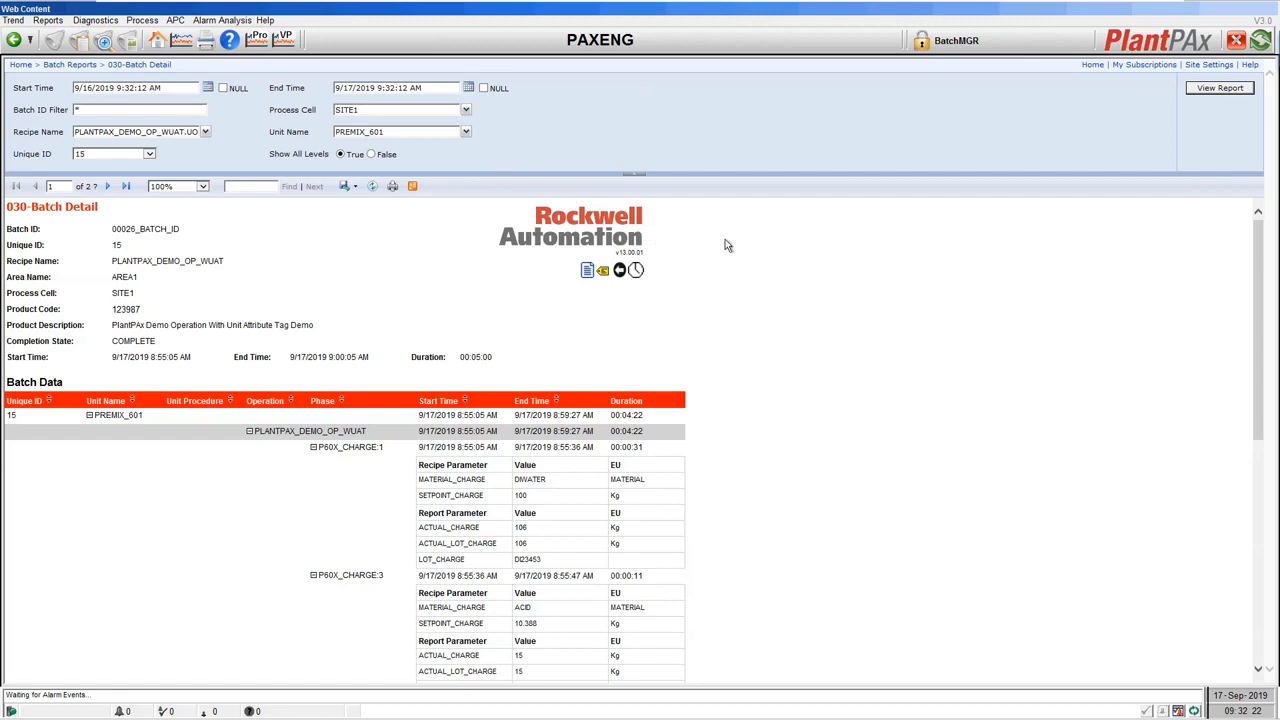
pyautogui.scroll(-1, 885, 289)
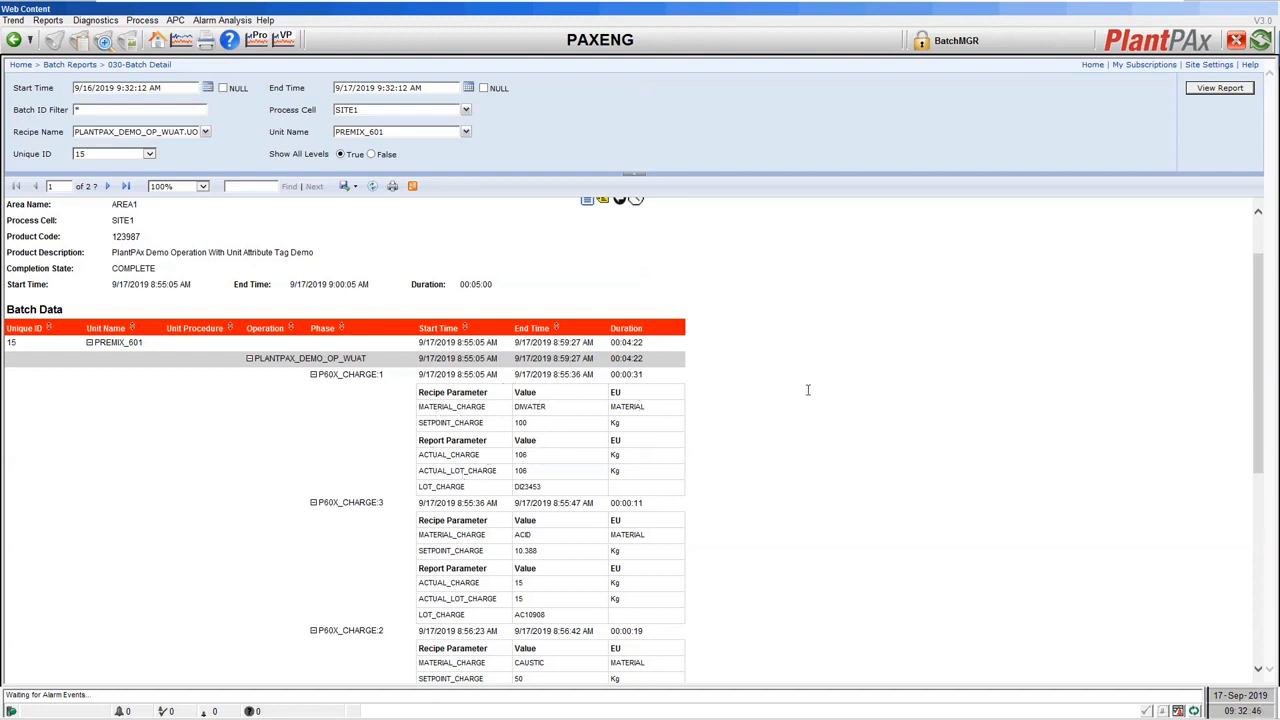
pyautogui.scroll(-3, 806, 390)
pyautogui.scroll(-6, 769, 388)
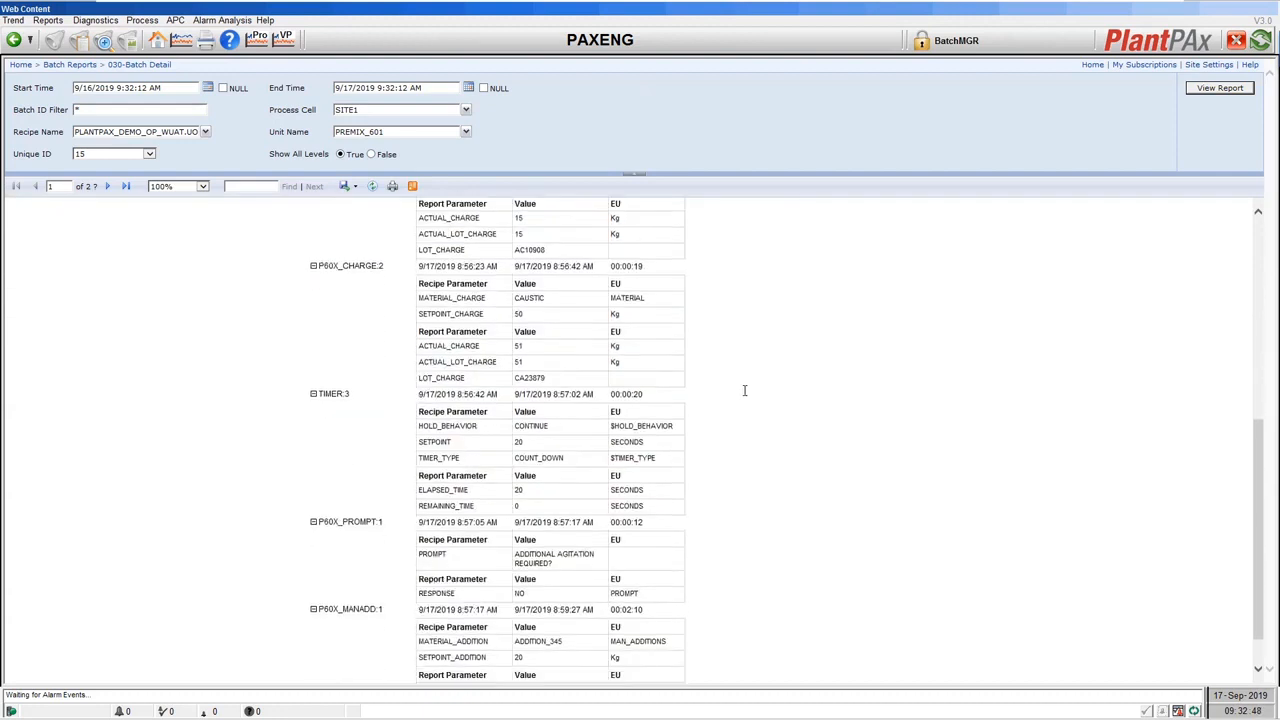
pyautogui.scroll(10, 754, 386)
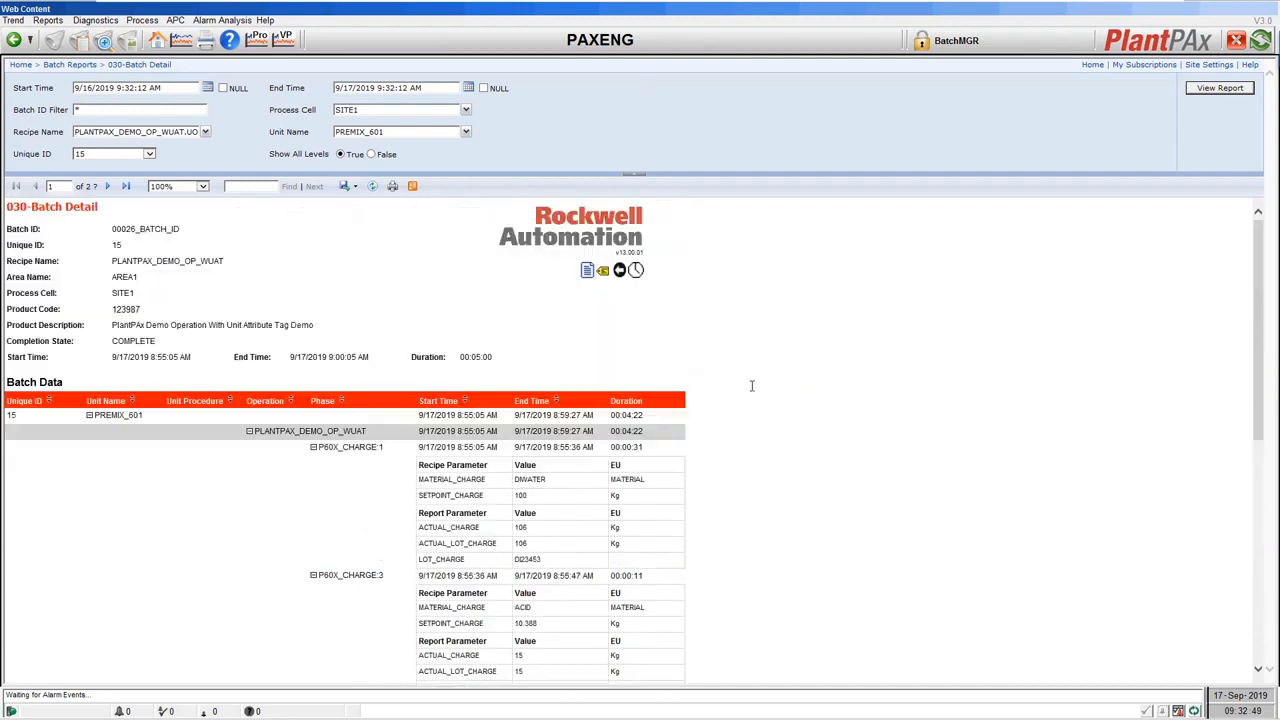
pyautogui.click(107, 187)
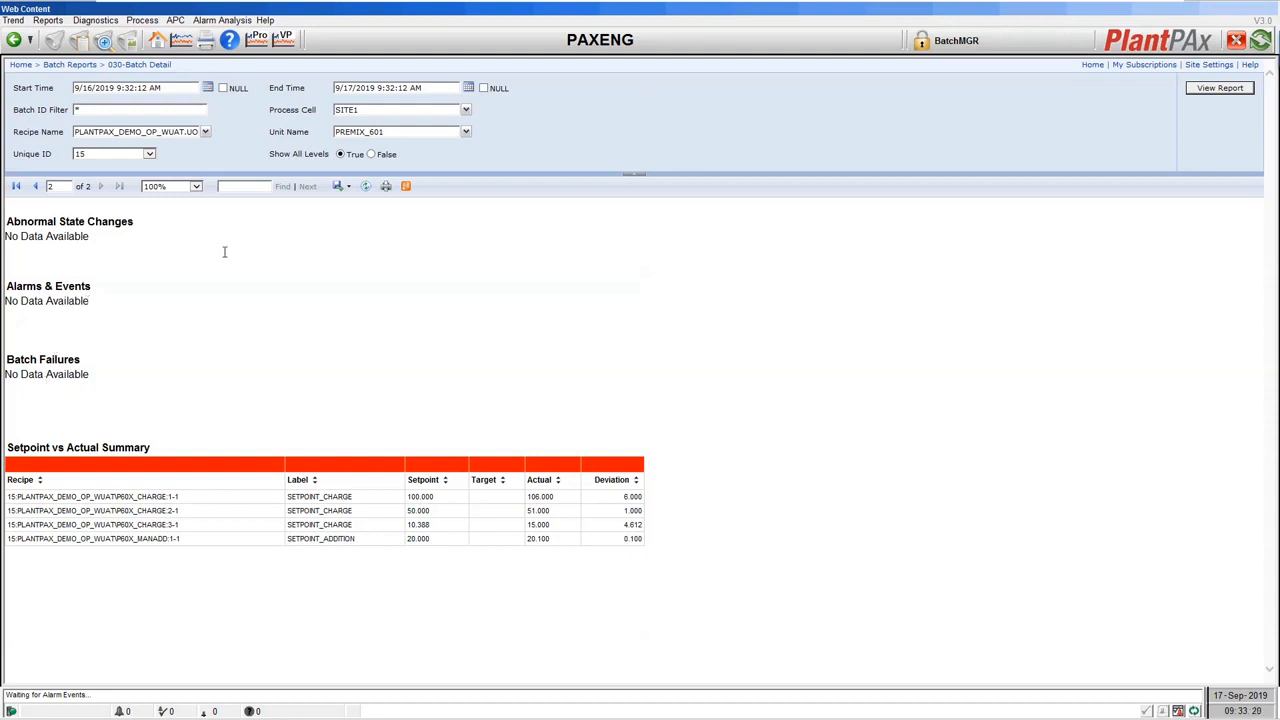
# Check the 040-Material Usage report showing 28.000 of ACID consumed, then go back to Batch Reports.
pyautogui.click(88, 66)
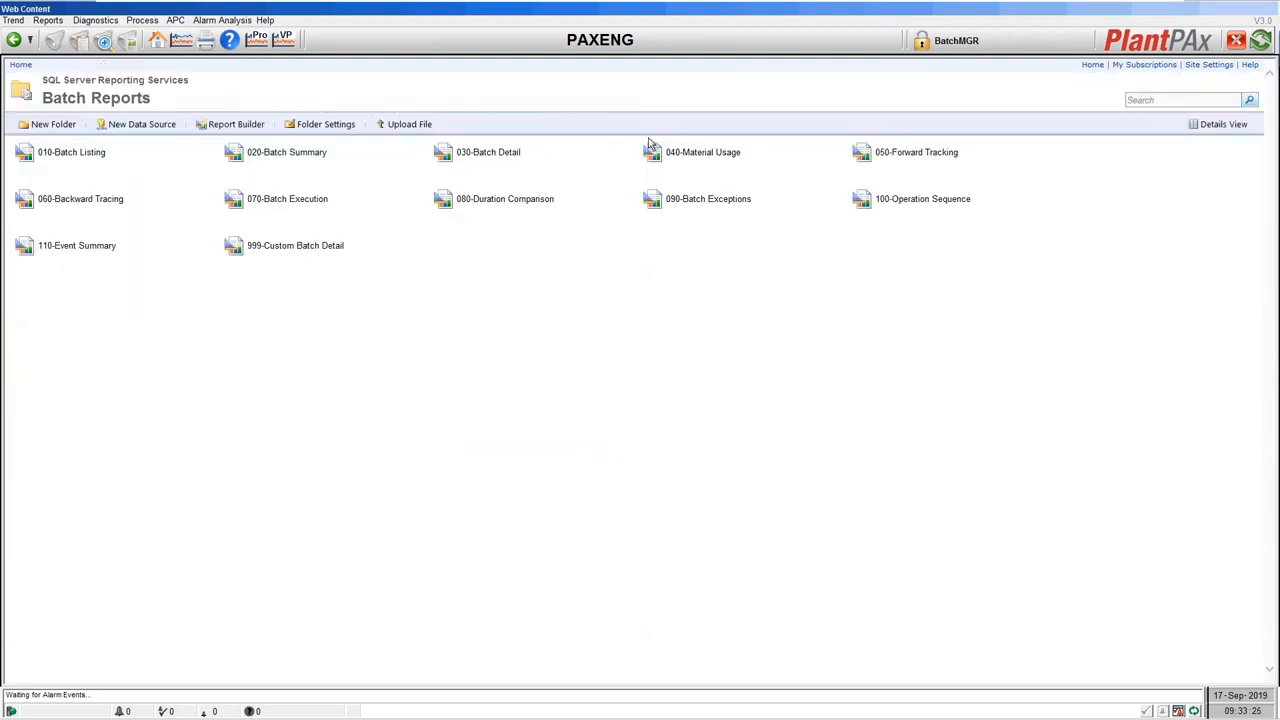
pyautogui.click(718, 156)
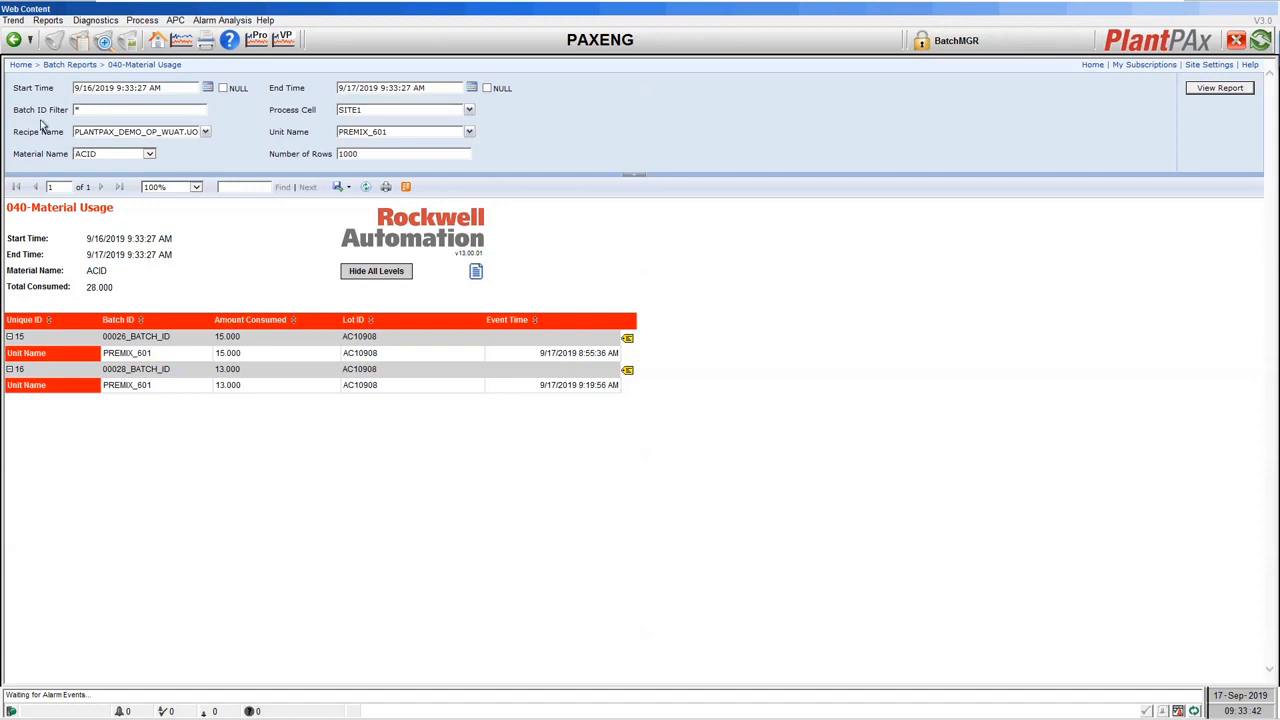
pyautogui.click(66, 65)
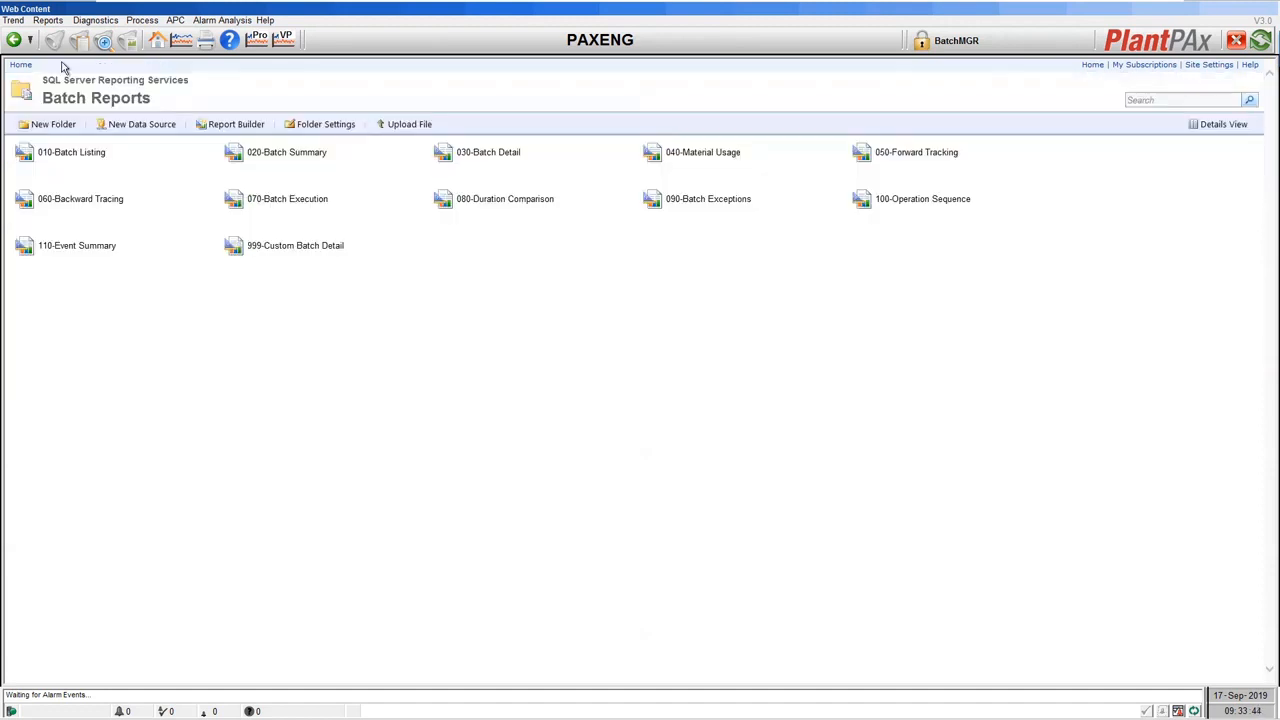
# Run 050-Forward Tracking with report type Lot for lot 1234, then go back to Batch Reports.
pyautogui.click(916, 153)
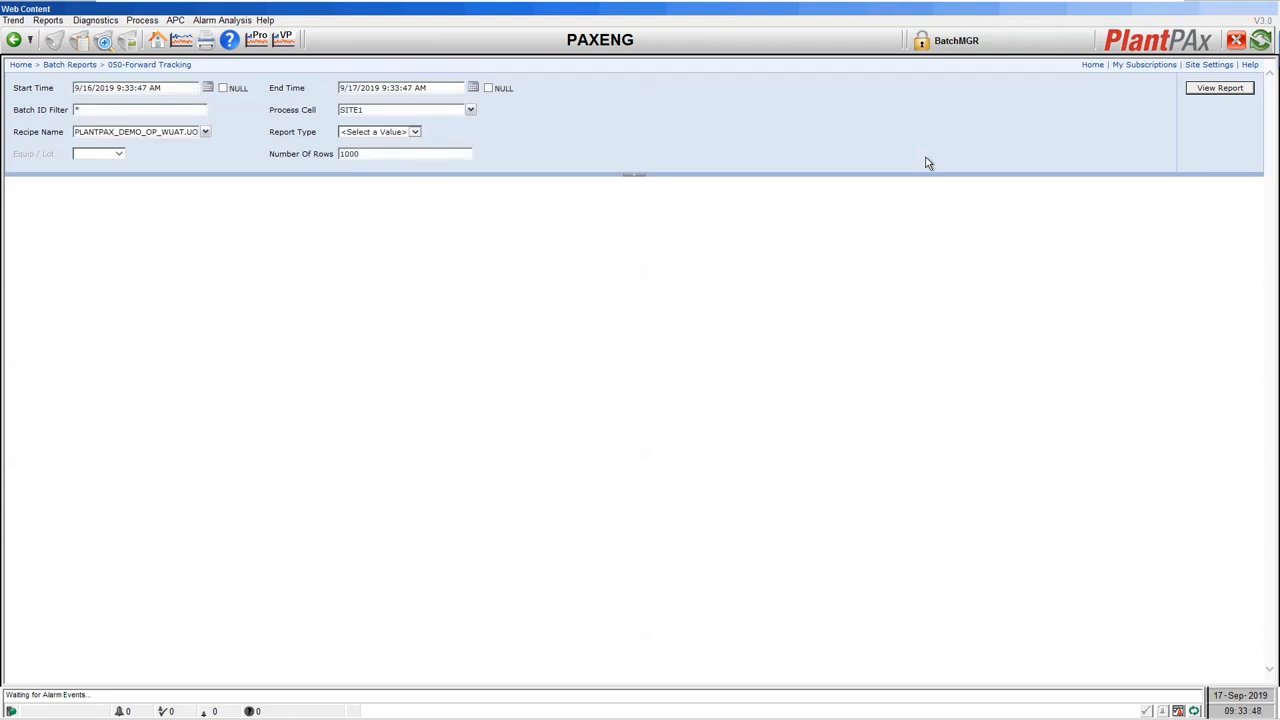
pyautogui.click(415, 132)
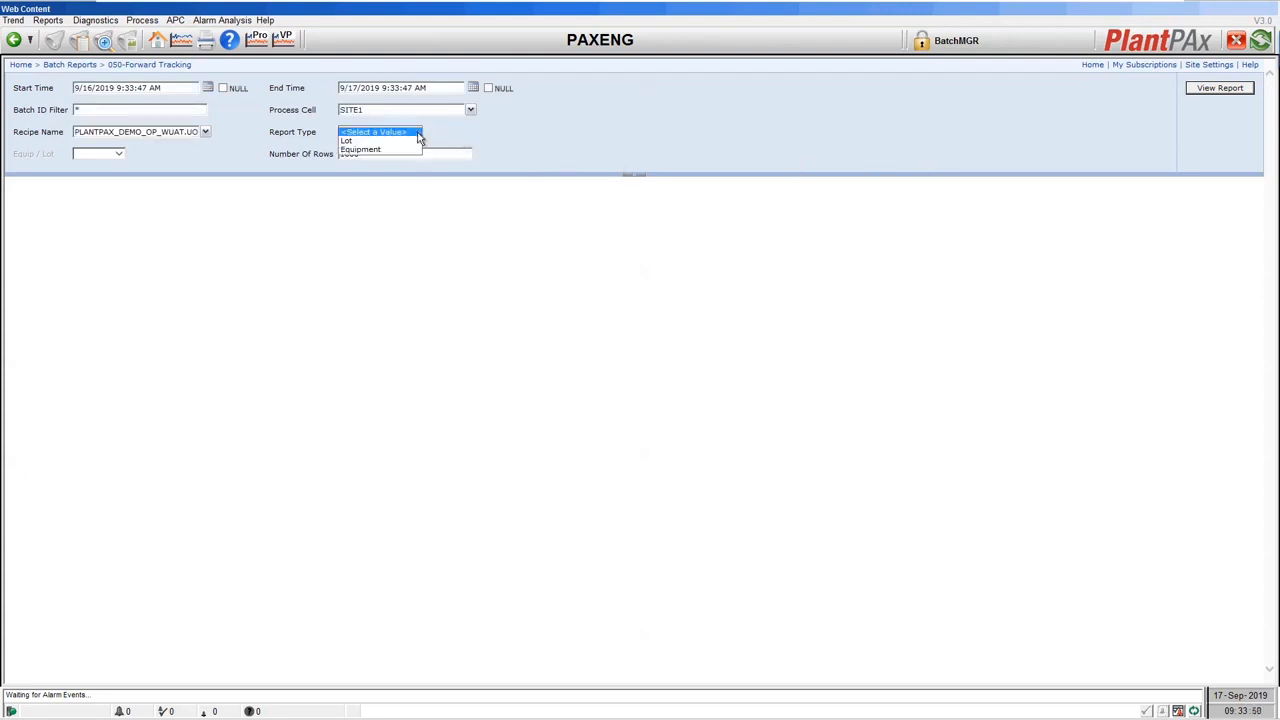
pyautogui.click(365, 147)
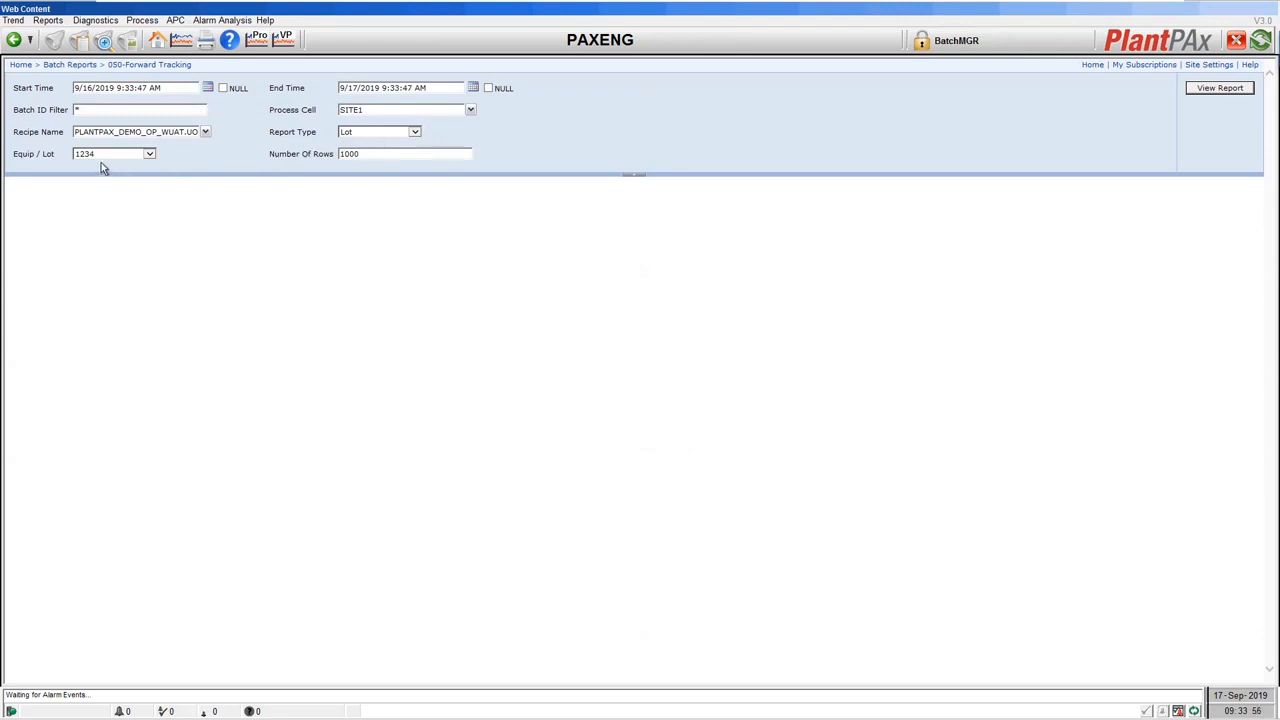
pyautogui.click(1198, 90)
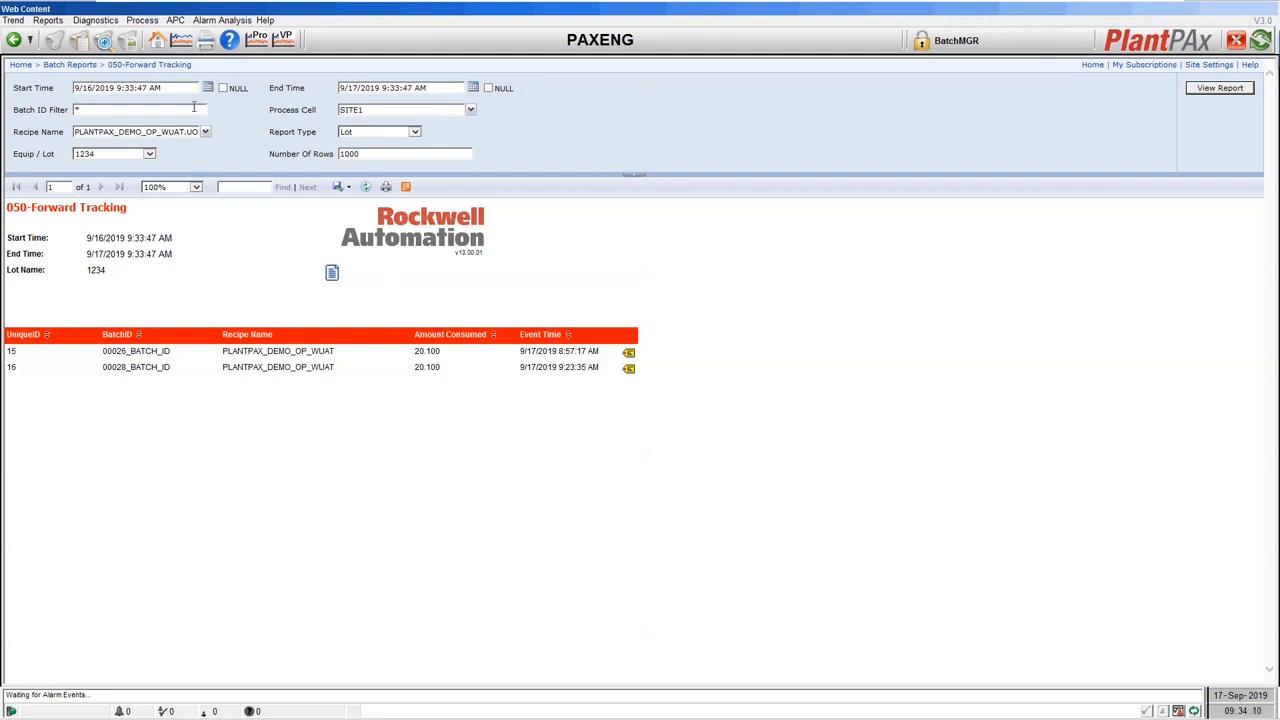
pyautogui.click(72, 65)
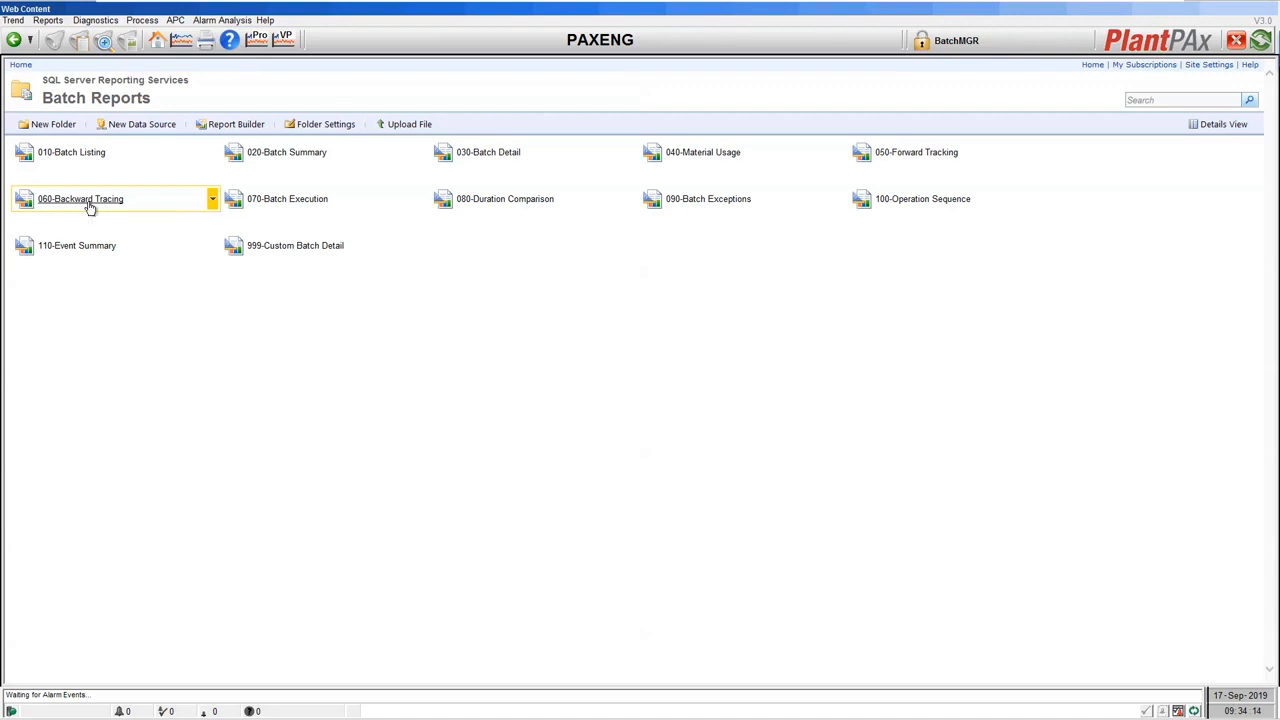
# Expand the 060-Backward Tracing report to all levels, then go back to Batch Reports.
pyautogui.click(89, 204)
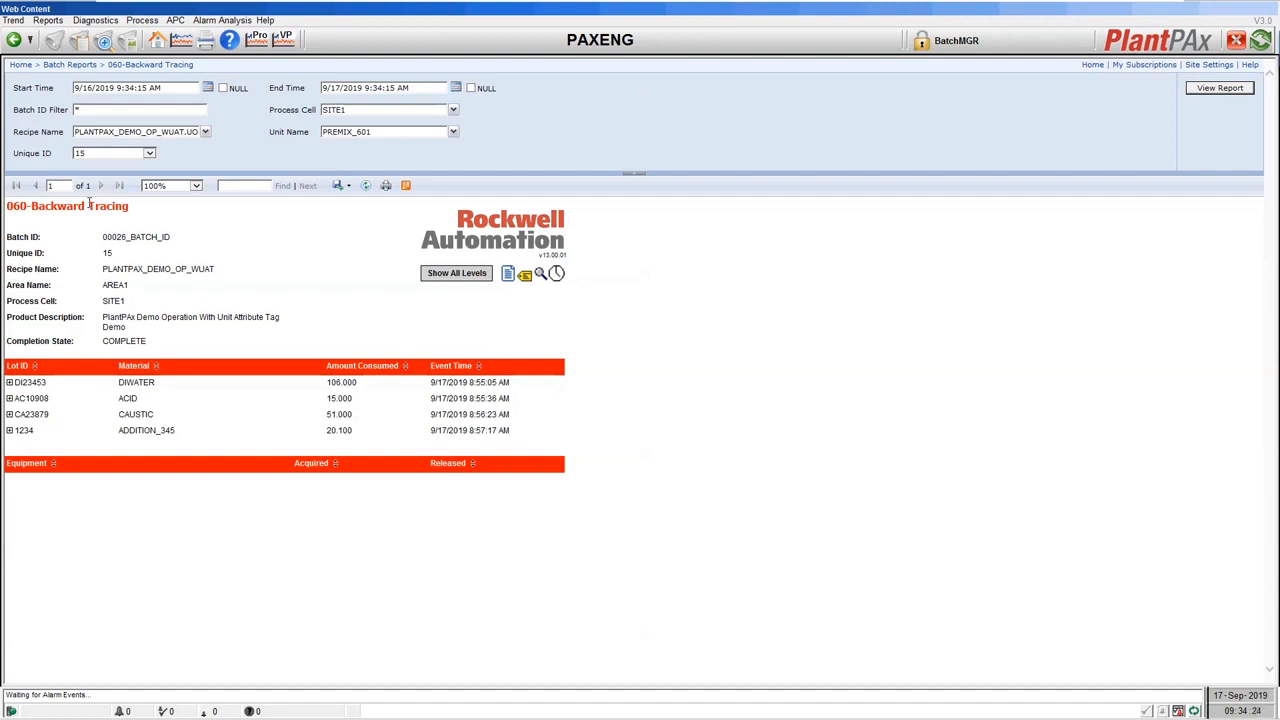
pyautogui.click(450, 273)
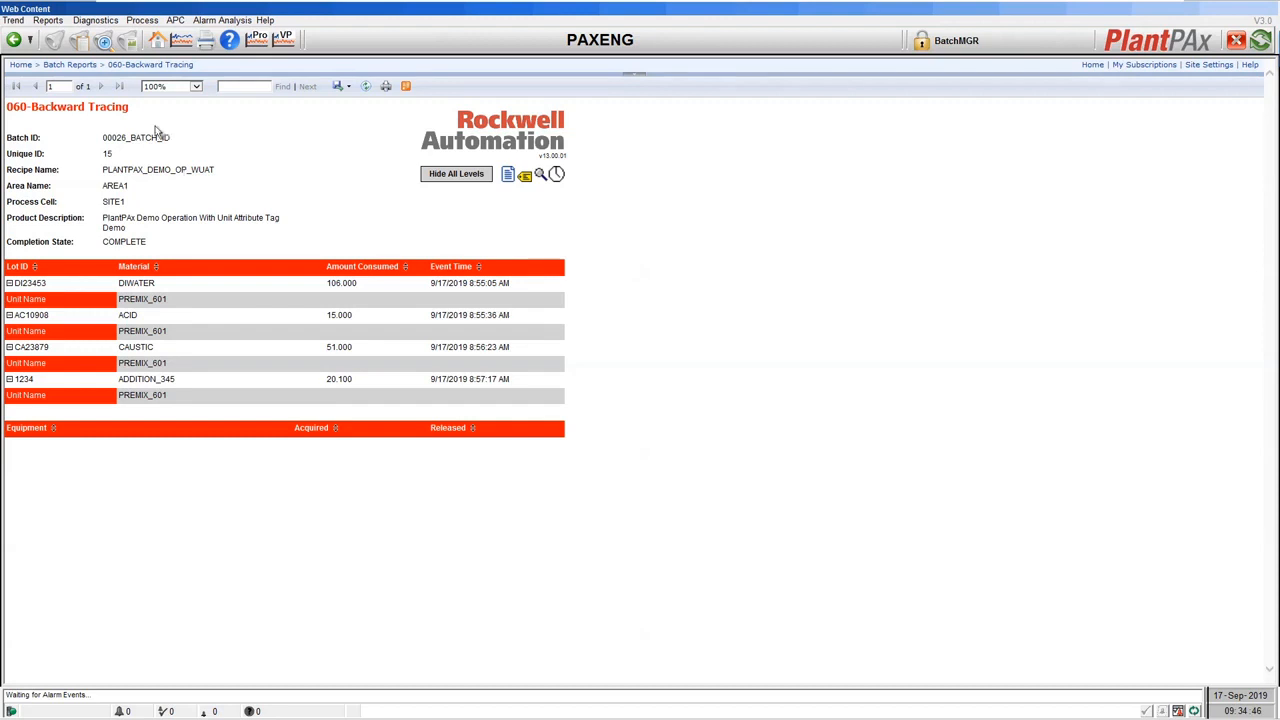
pyautogui.click(80, 65)
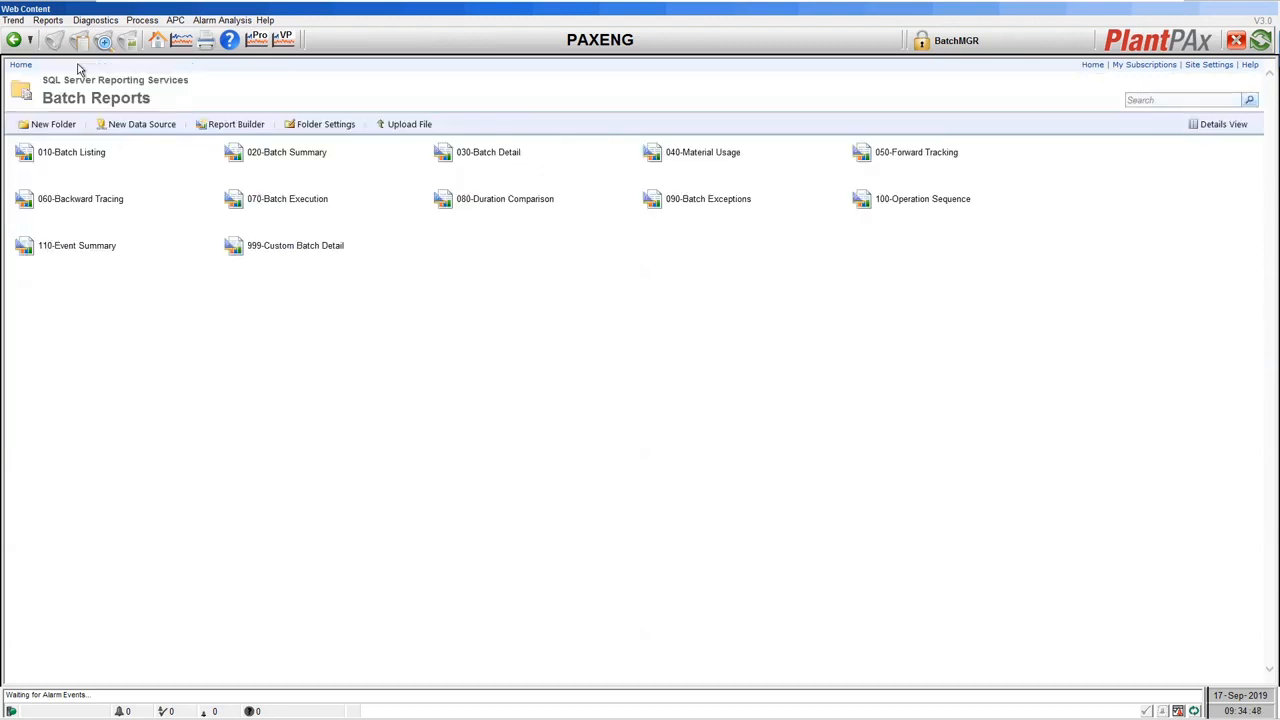
# Open the 070-Batch Execution report for unique ID 15 and scroll through its first page.
pyautogui.click(285, 205)
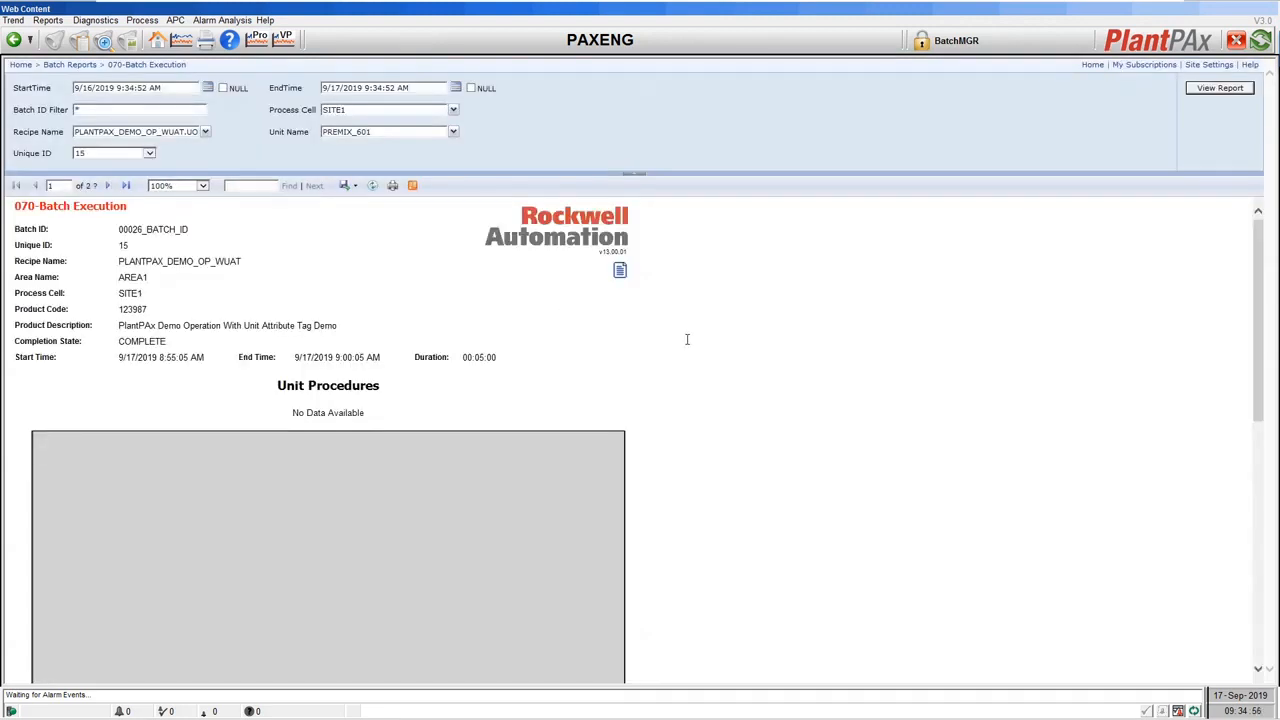
pyautogui.scroll(-3, 690, 339)
pyautogui.scroll(-2, 690, 339)
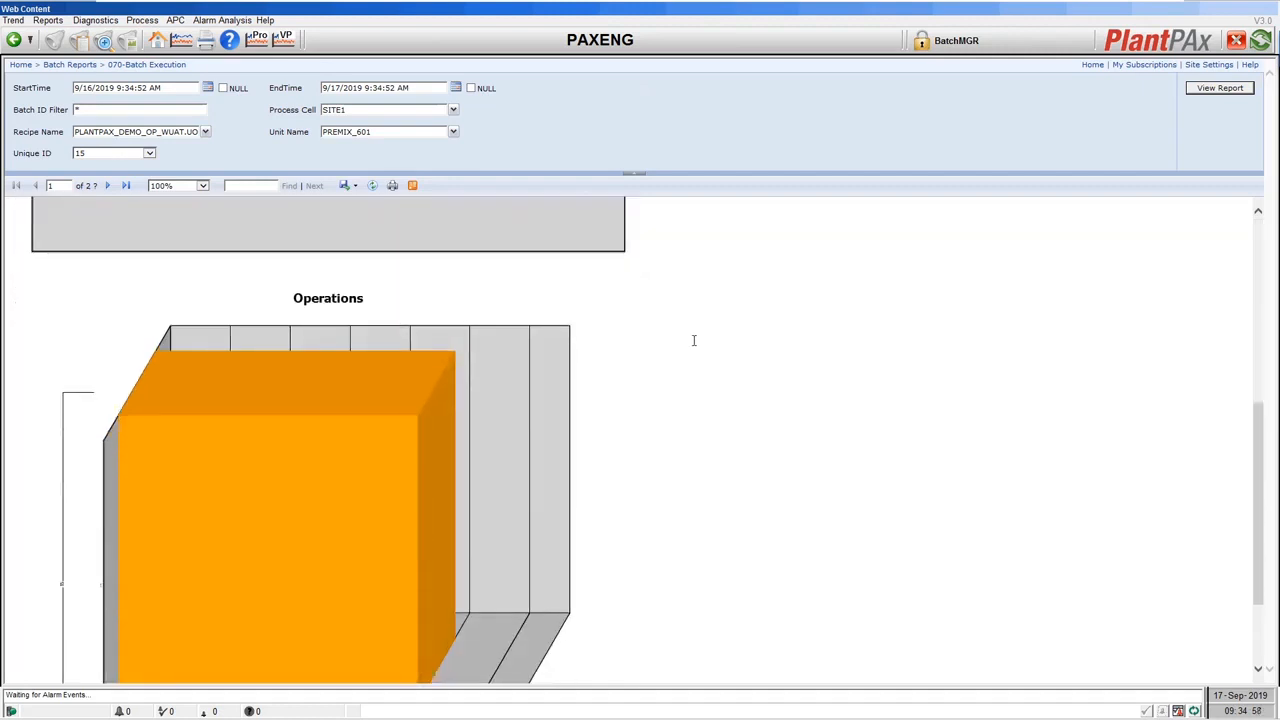
pyautogui.scroll(-2, 693, 340)
pyautogui.scroll(2, 585, 345)
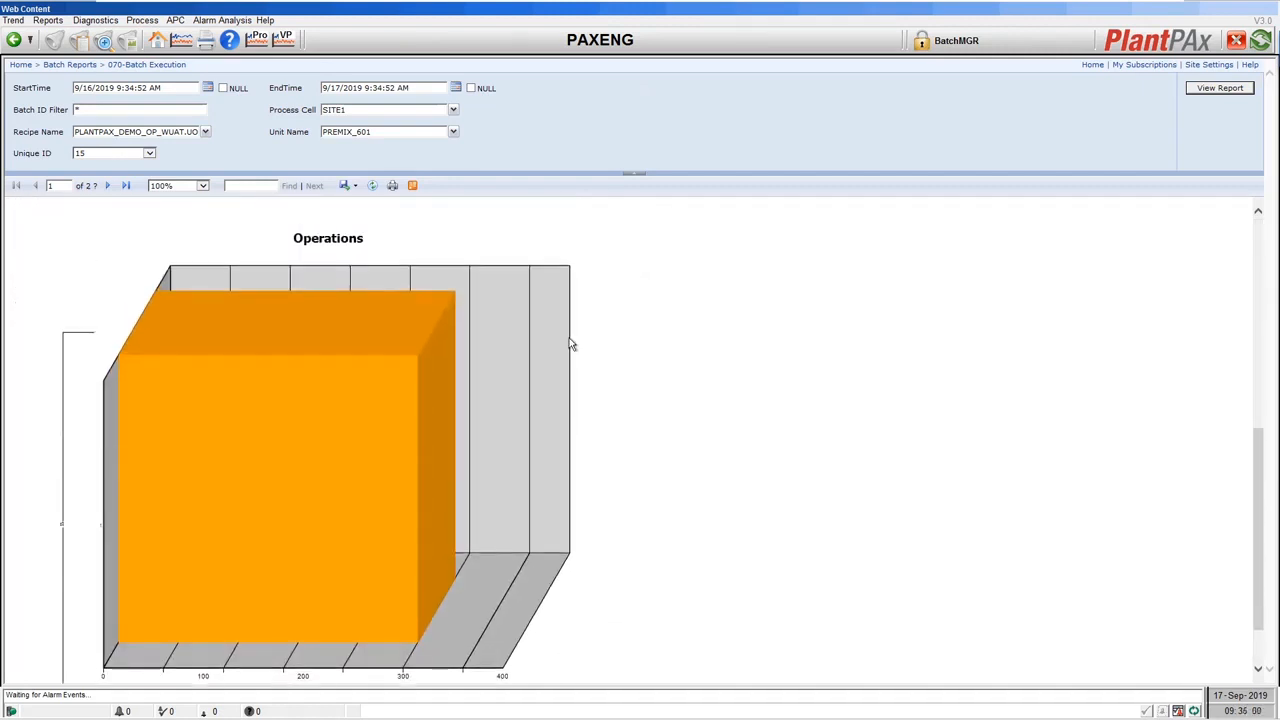
pyautogui.scroll(-2, 277, 340)
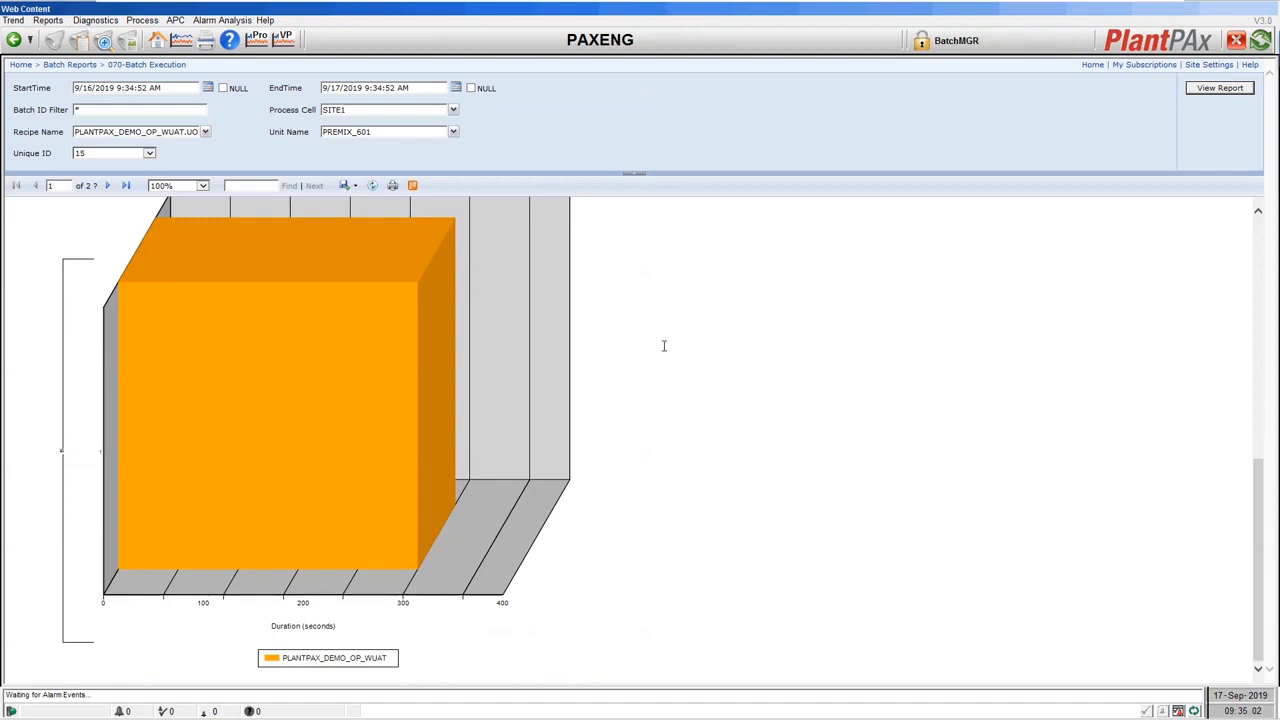
pyautogui.scroll(1, 723, 380)
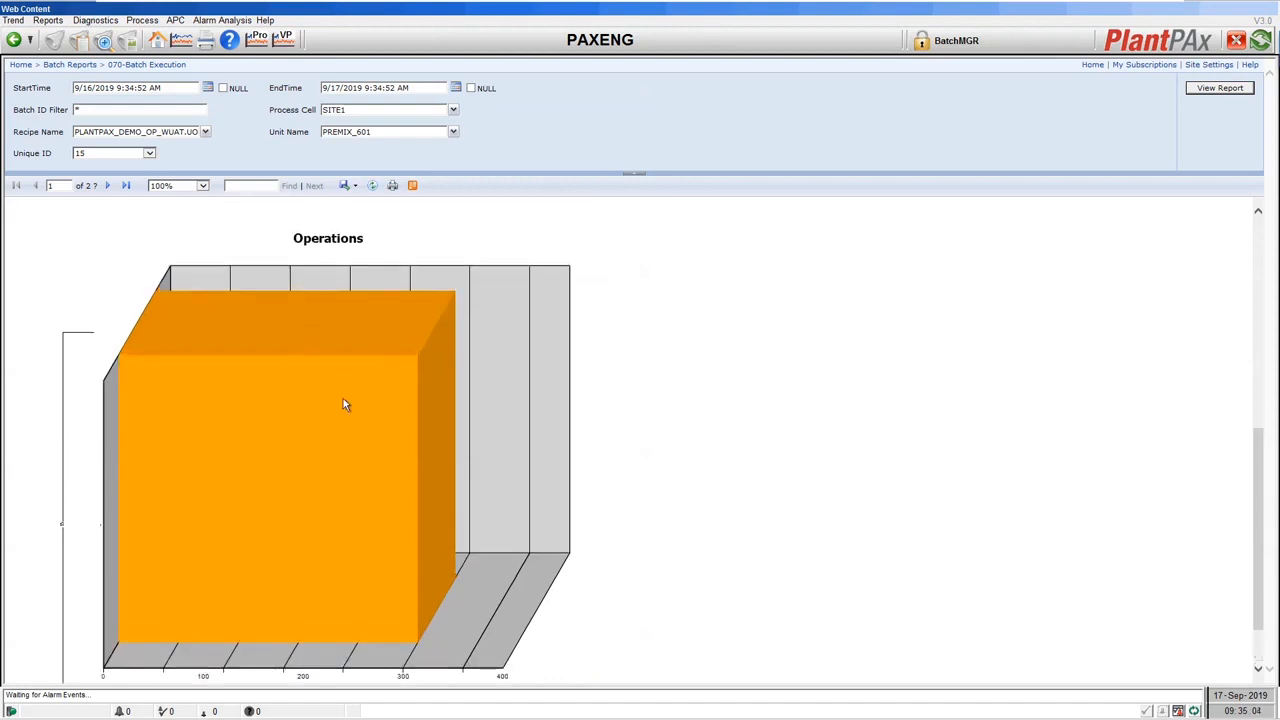
pyautogui.scroll(-1, 644, 316)
pyautogui.scroll(1, 646, 322)
pyautogui.scroll(-1, 650, 347)
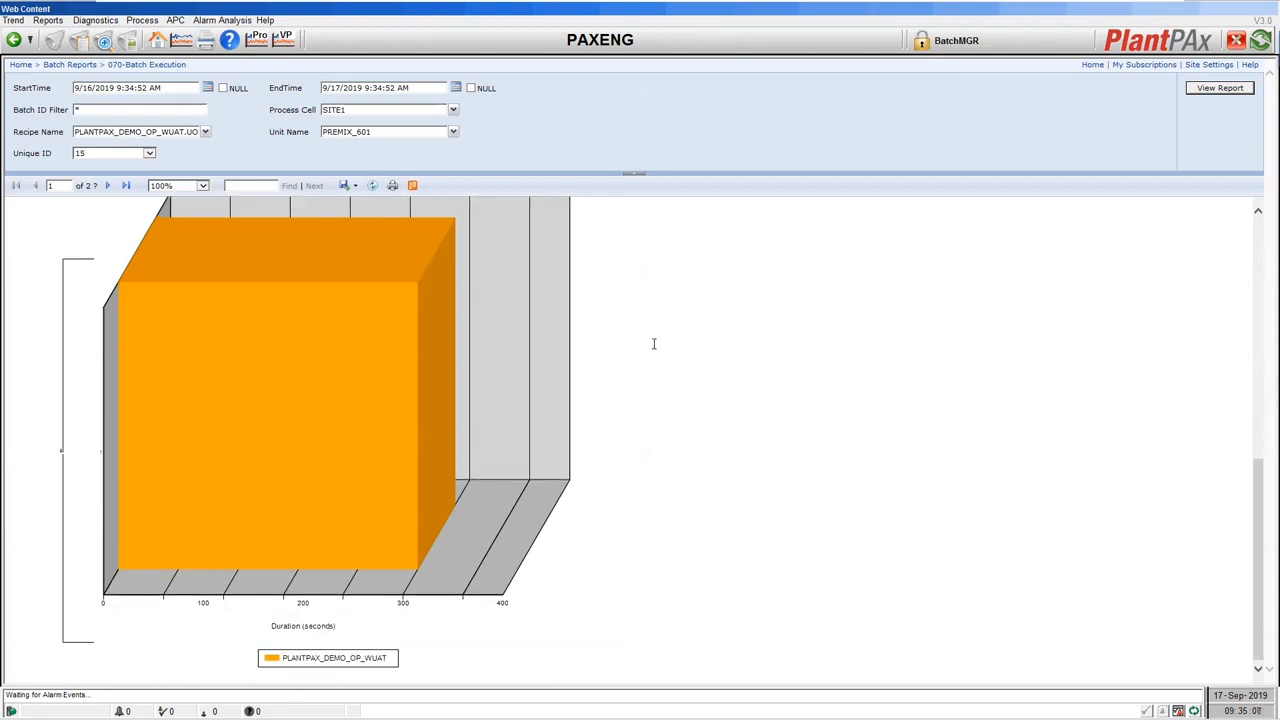
# Review the Phases duration chart on page 2, then go back to Batch Reports.
pyautogui.click(109, 187)
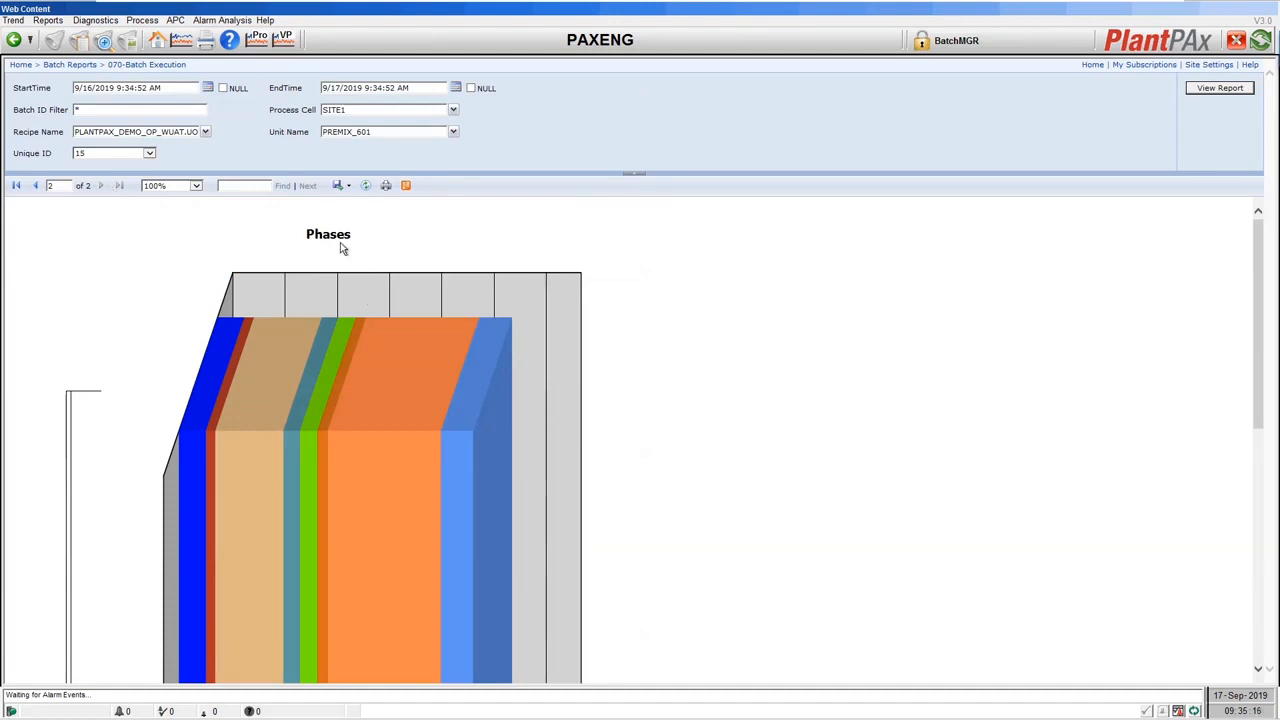
pyautogui.scroll(-5, 115, 330)
pyautogui.scroll(-3, 115, 330)
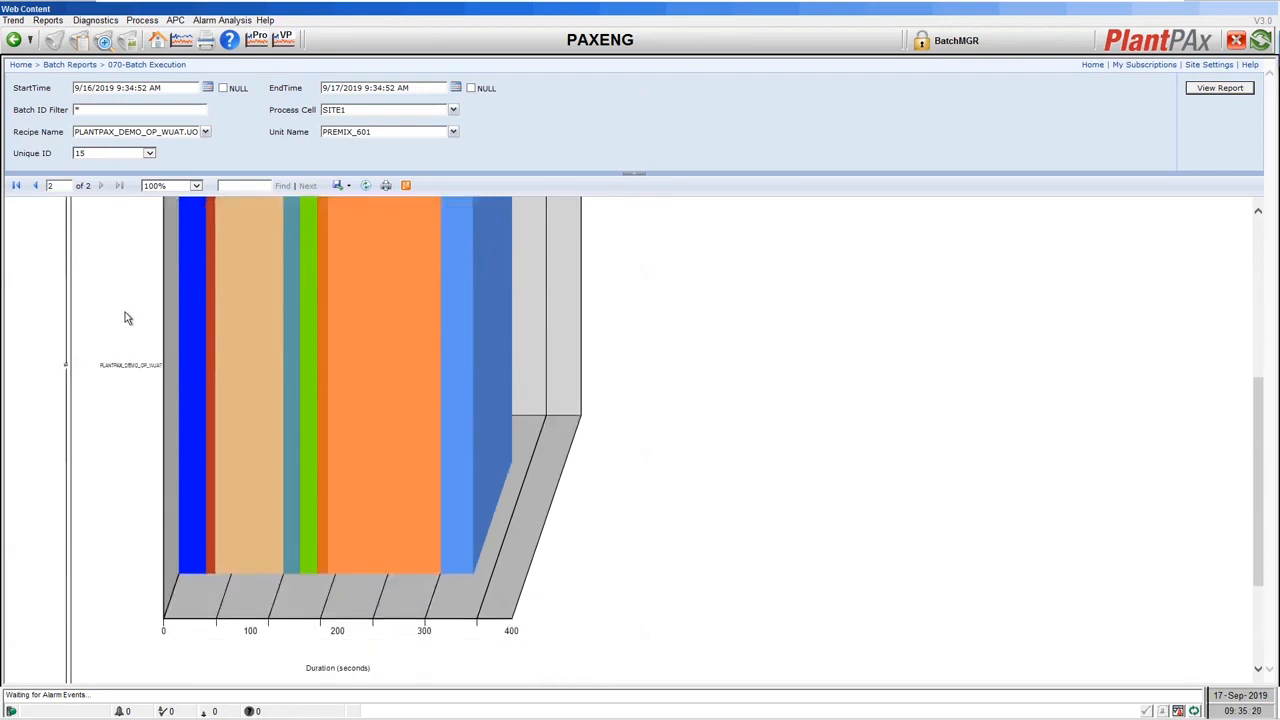
pyautogui.scroll(-3, 124, 318)
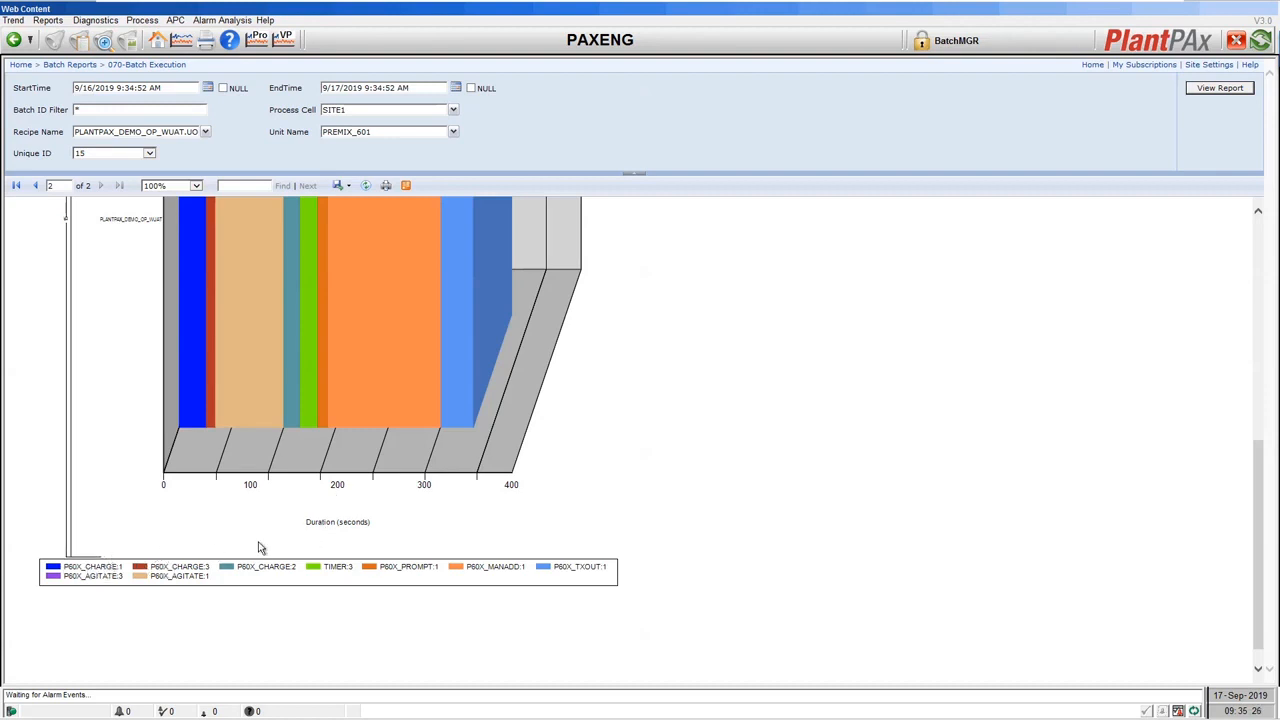
pyautogui.scroll(2, 258, 548)
pyautogui.scroll(5, 303, 531)
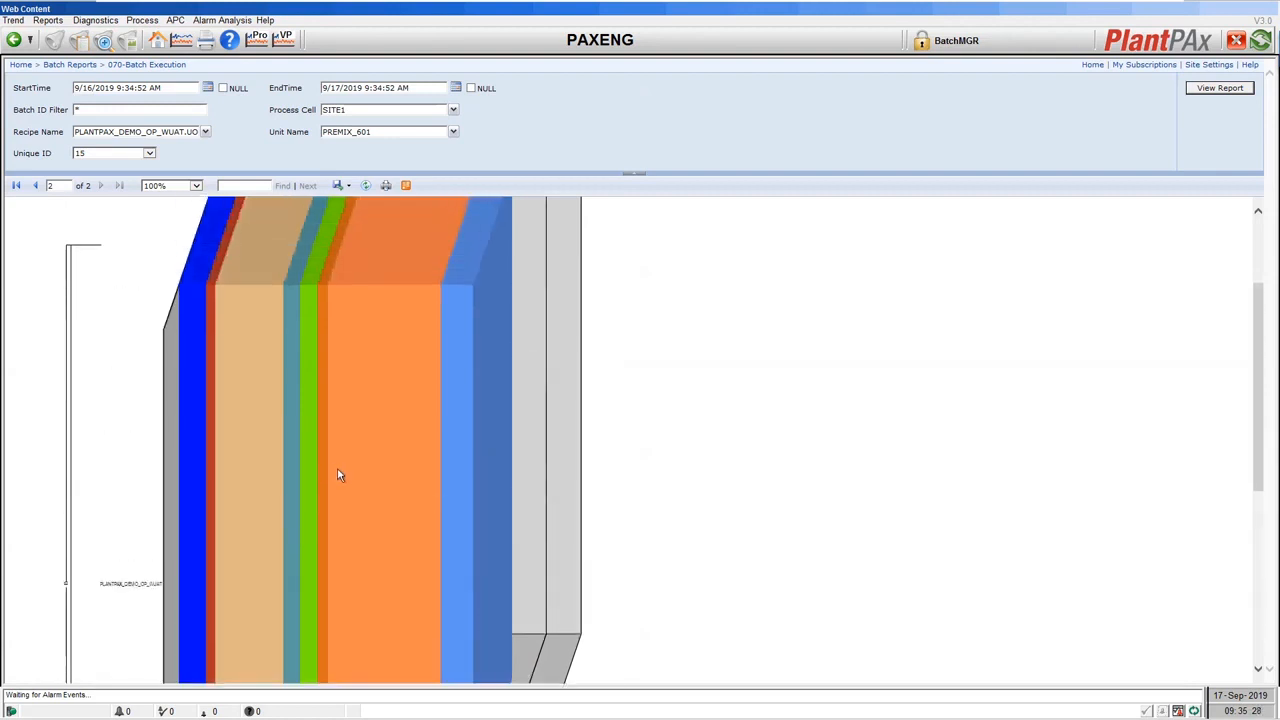
pyautogui.scroll(-5, 343, 477)
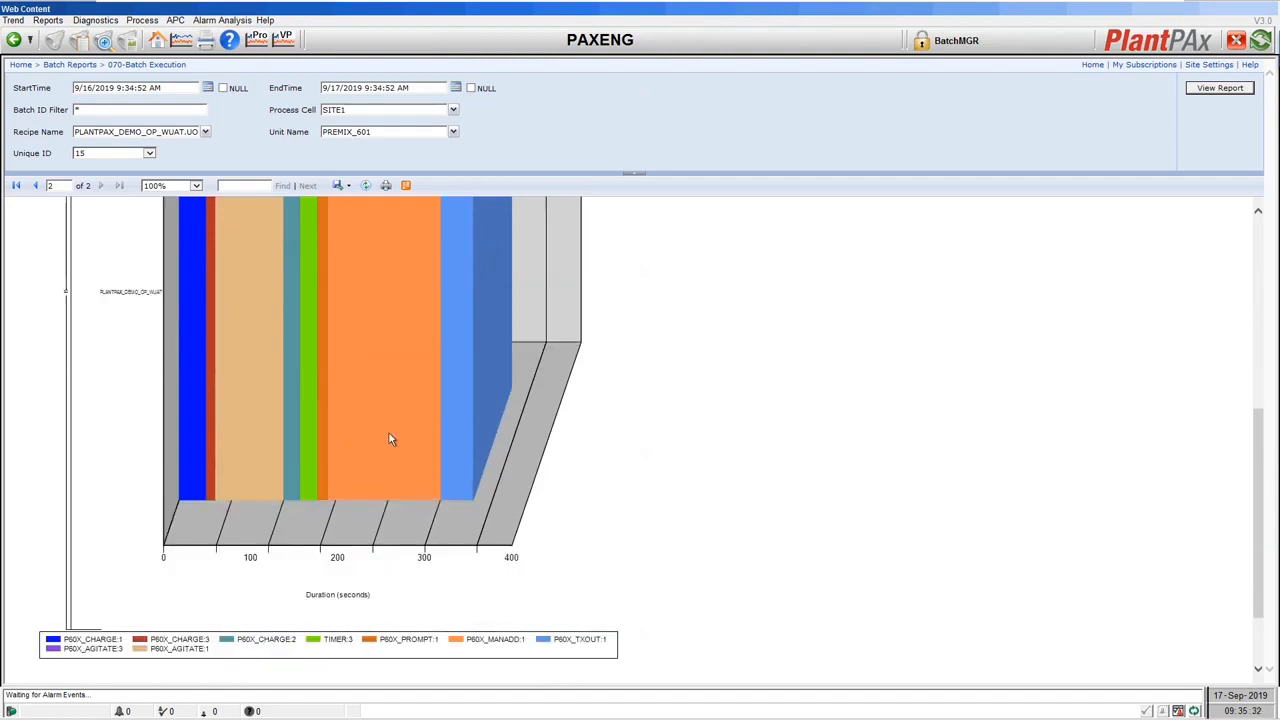
pyautogui.moveTo(389, 433)
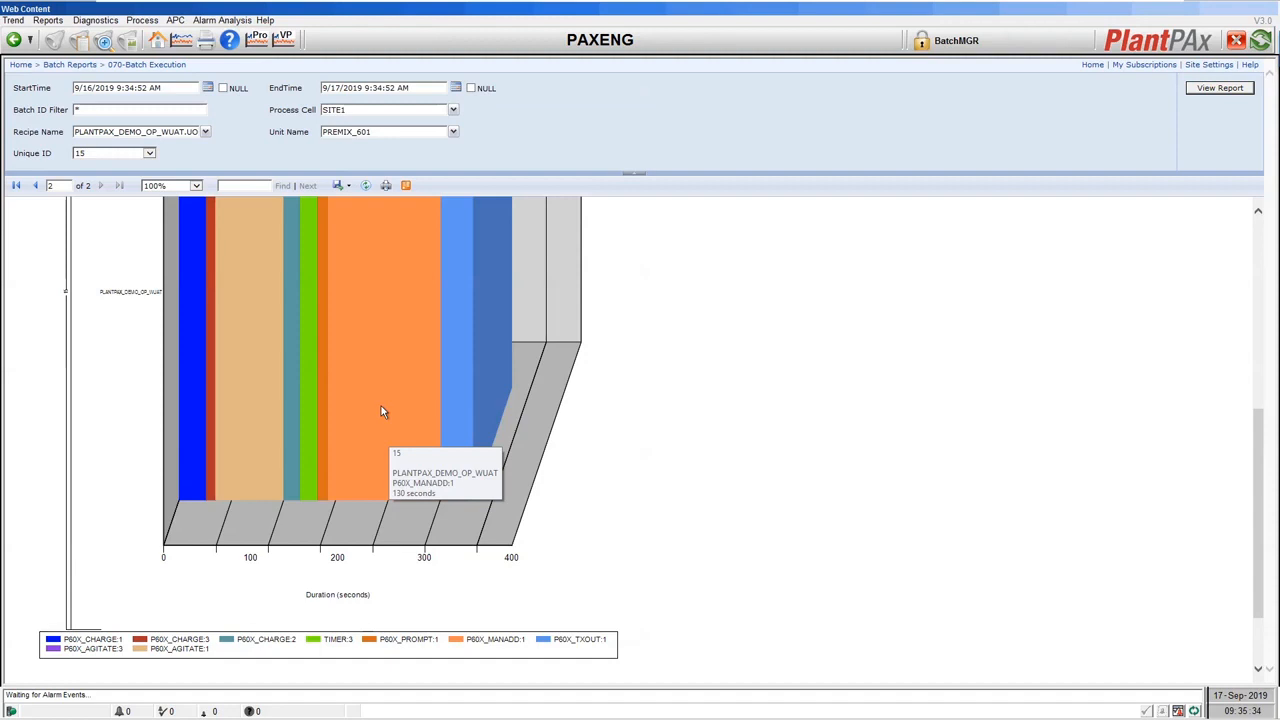
pyautogui.scroll(4, 480, 405)
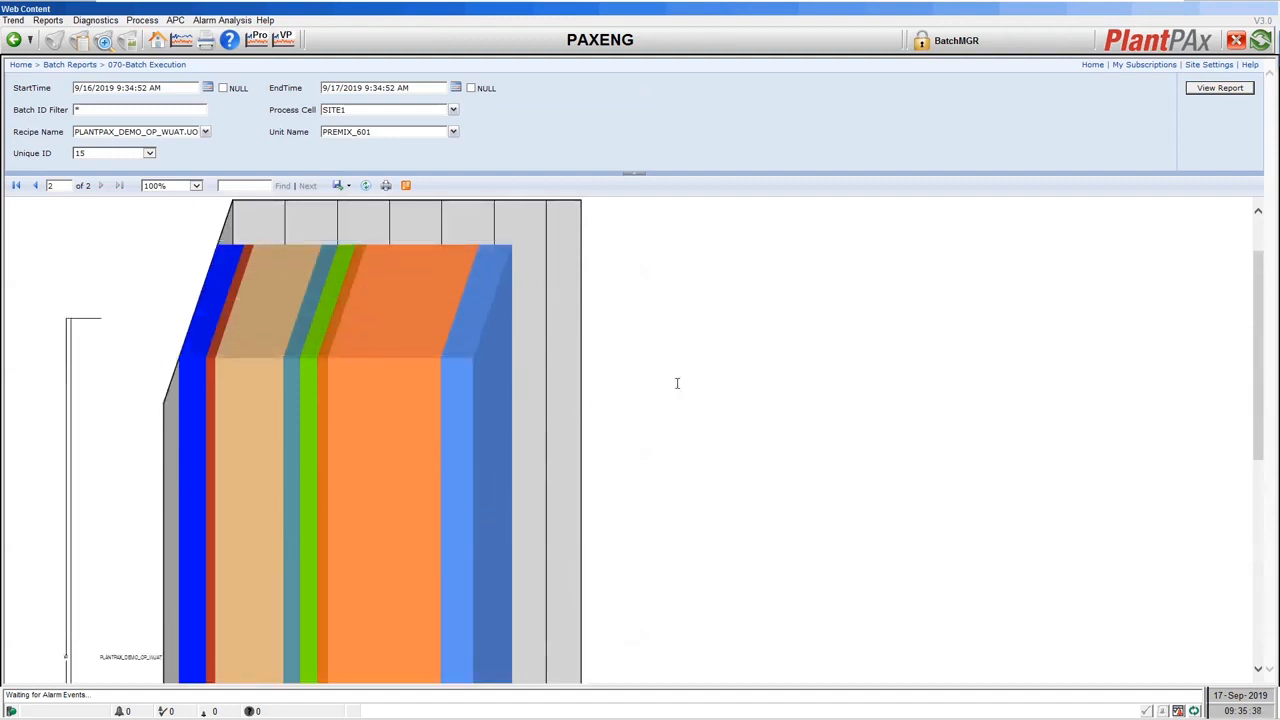
pyautogui.scroll(-1, 676, 378)
pyautogui.scroll(-1, 674, 376)
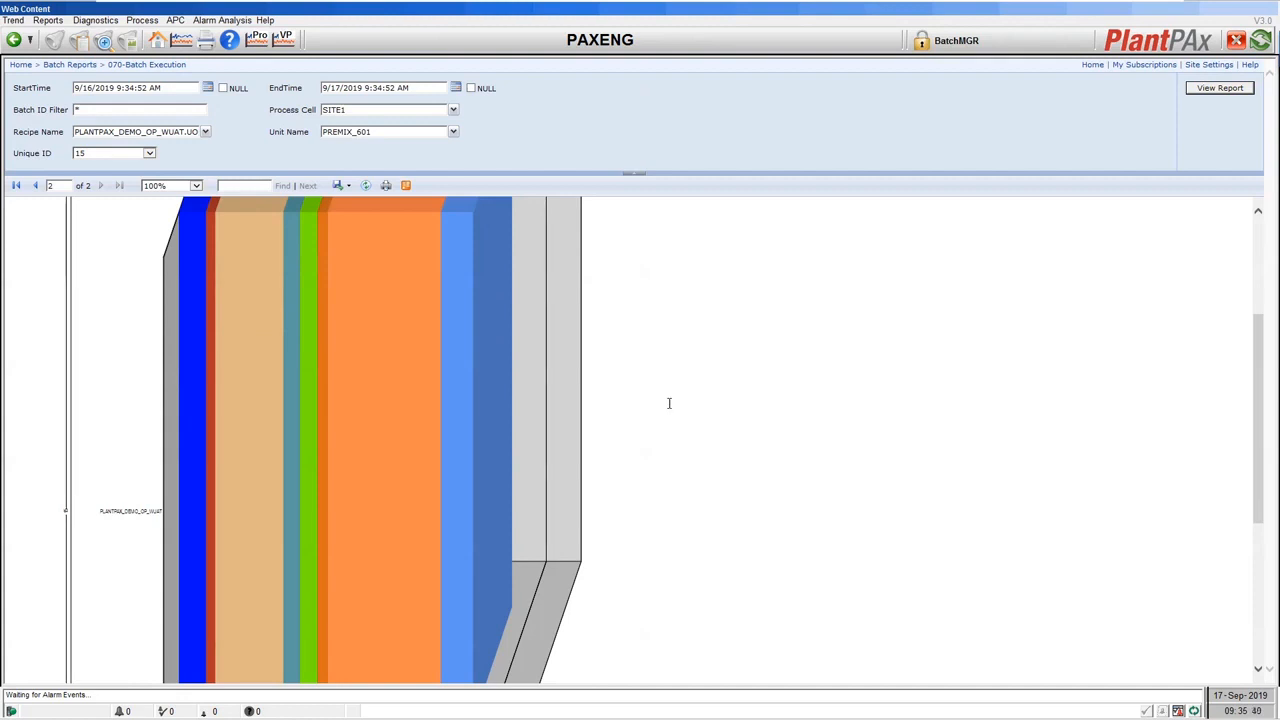
pyautogui.scroll(-1, 672, 385)
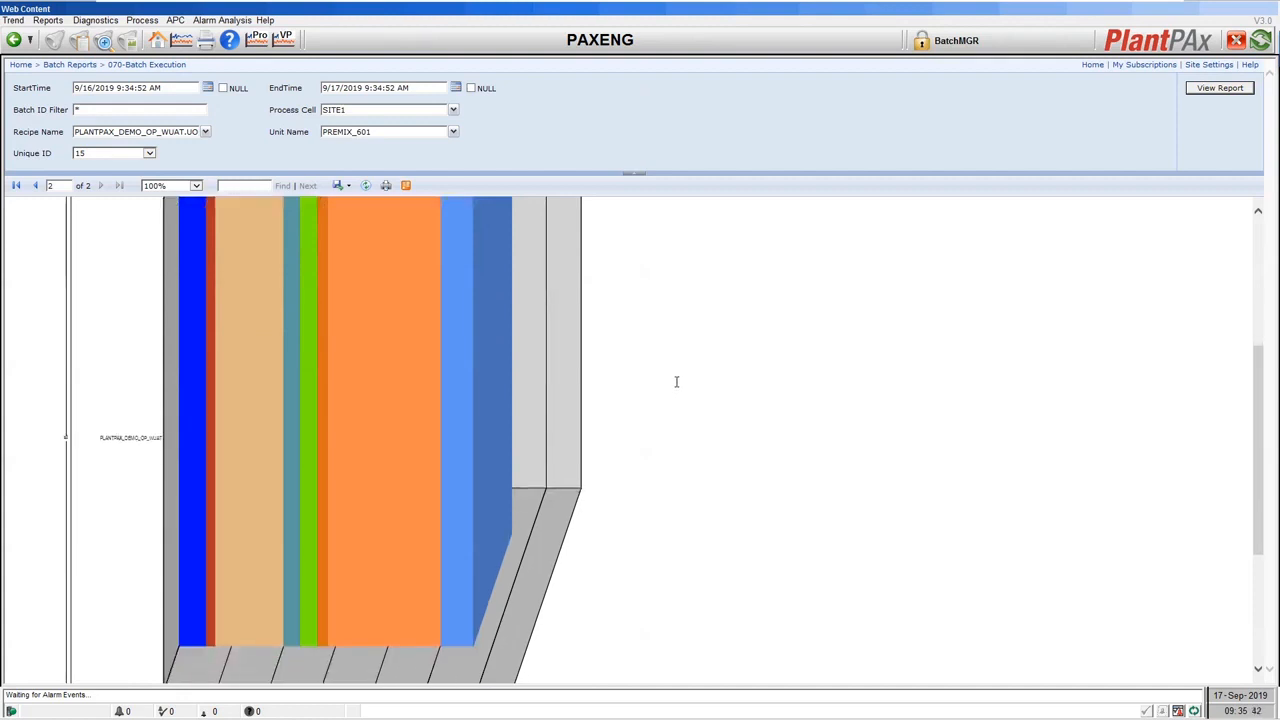
pyautogui.click(77, 68)
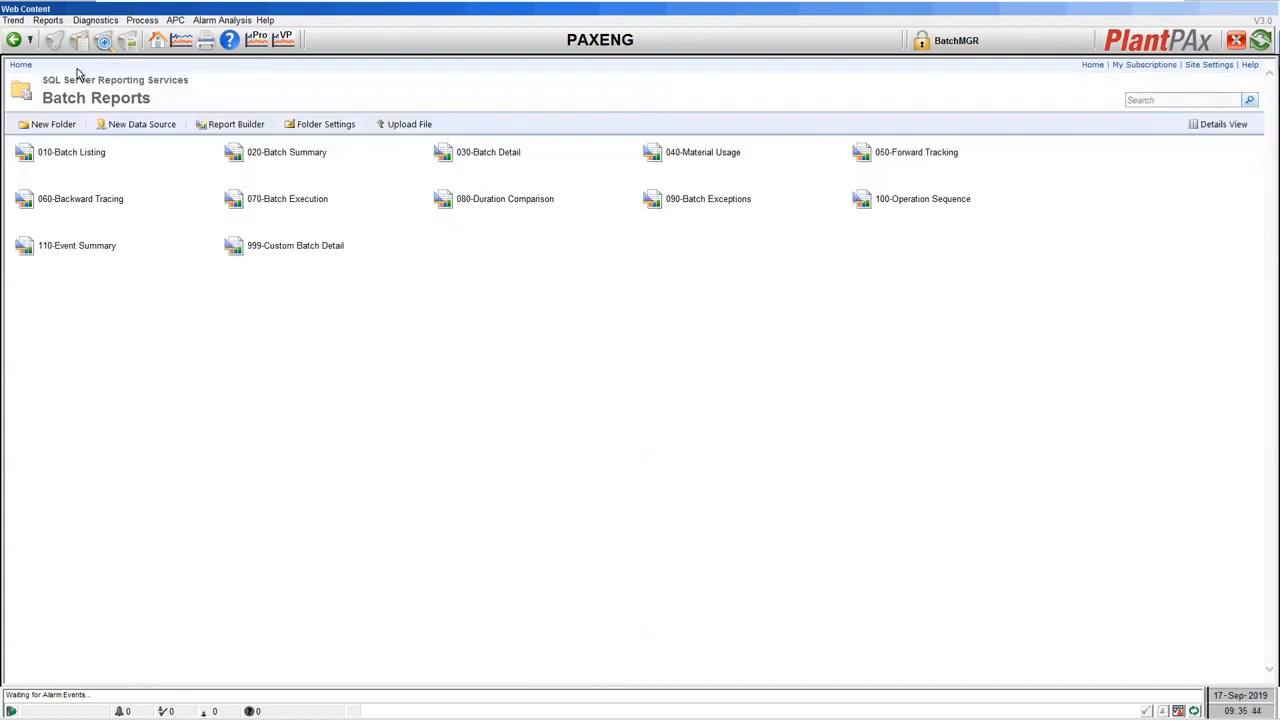
pyautogui.click(500, 202)
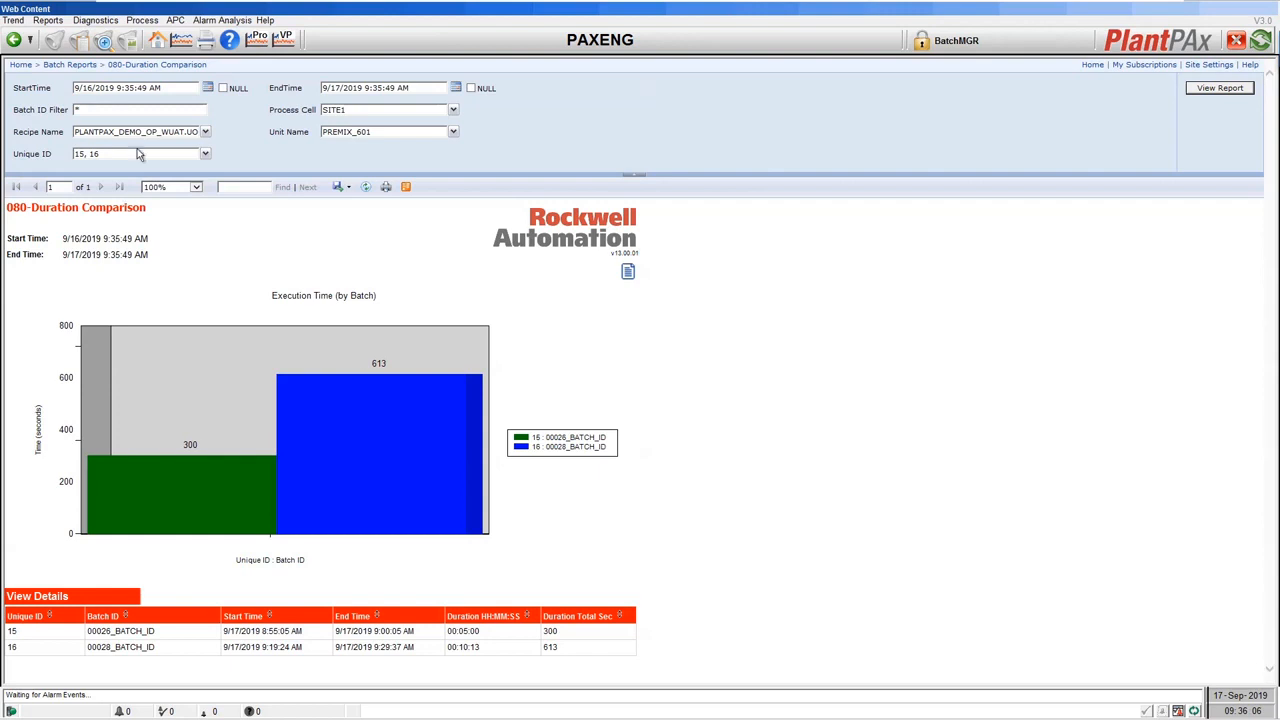
pyautogui.click(70, 64)
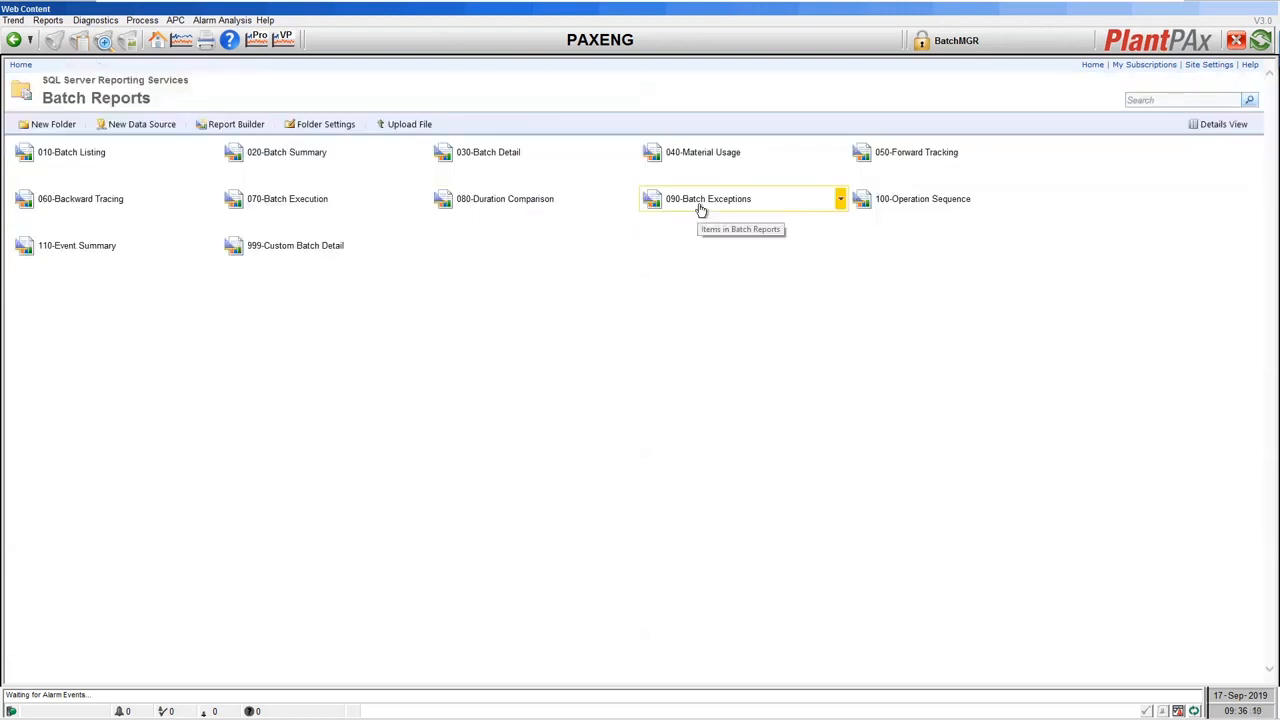
pyautogui.click(701, 206)
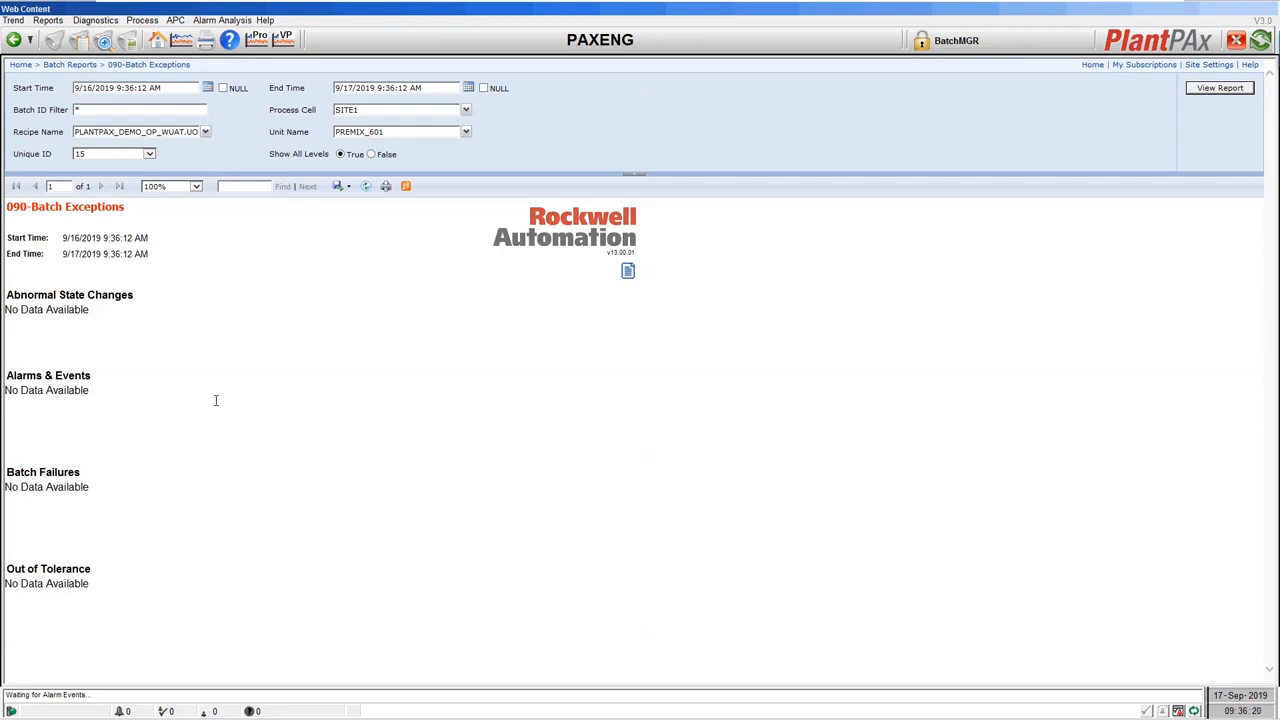
pyautogui.click(85, 65)
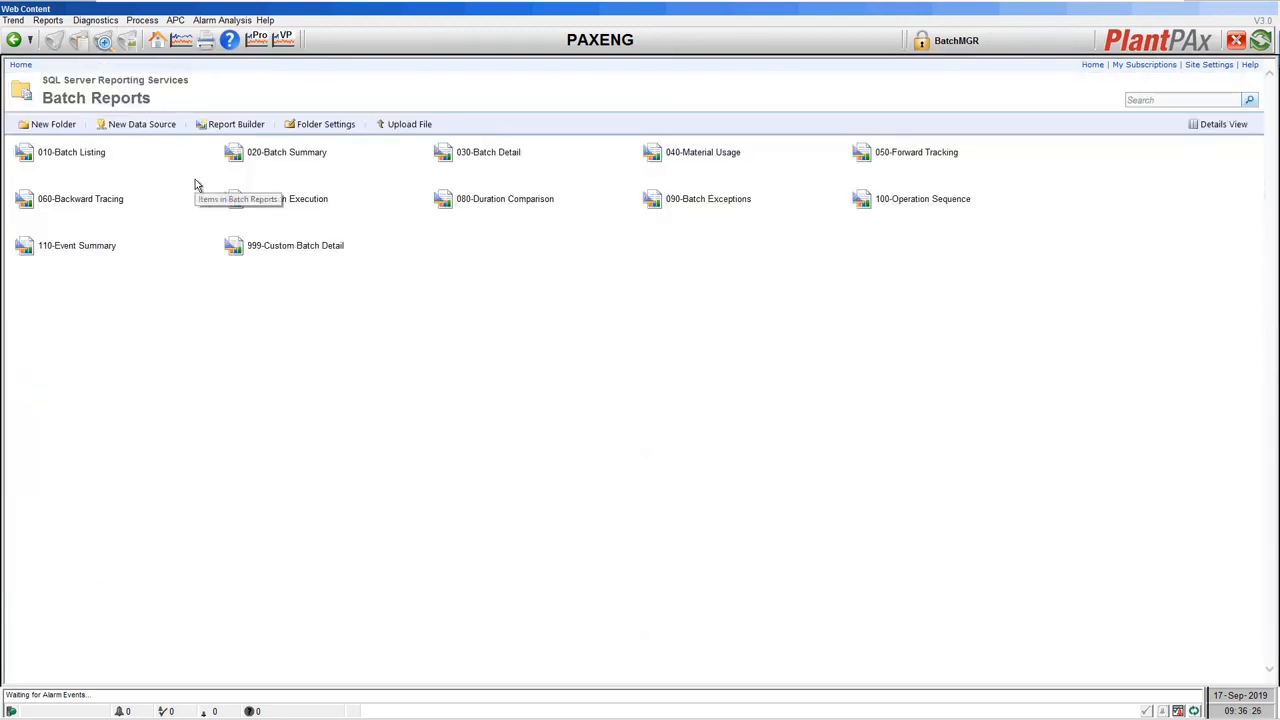
pyautogui.click(930, 200)
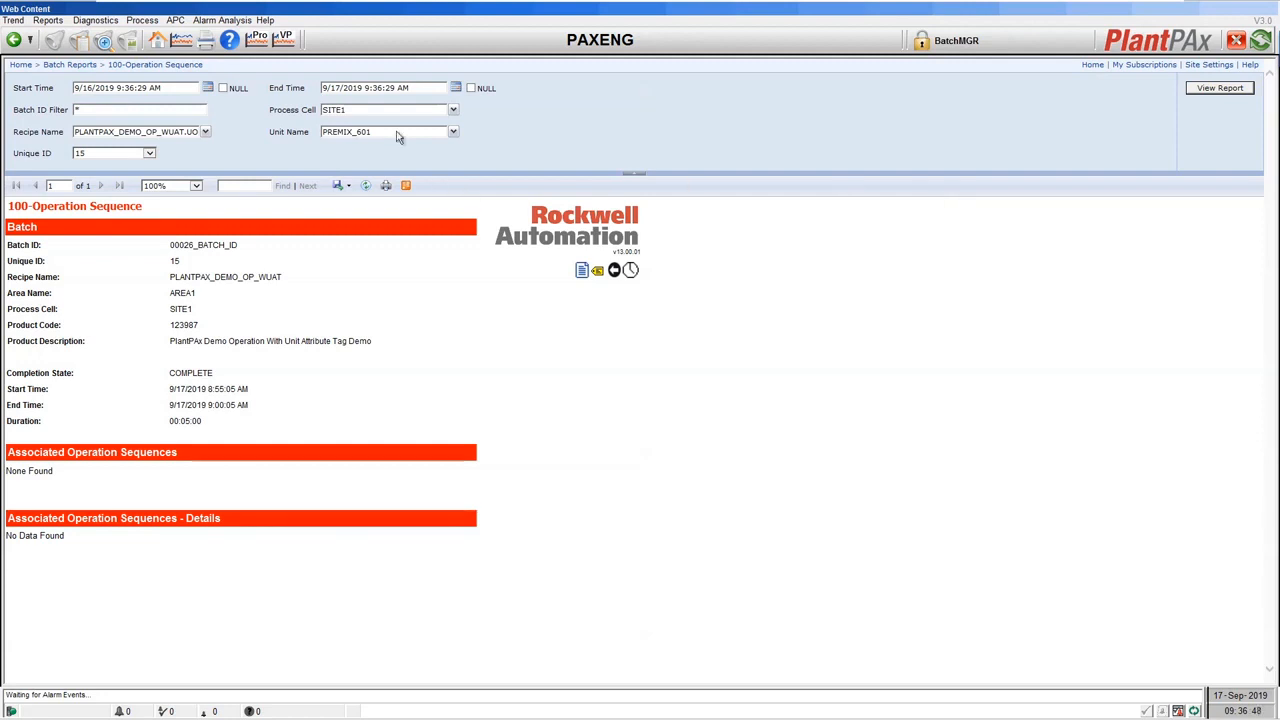
pyautogui.click(88, 66)
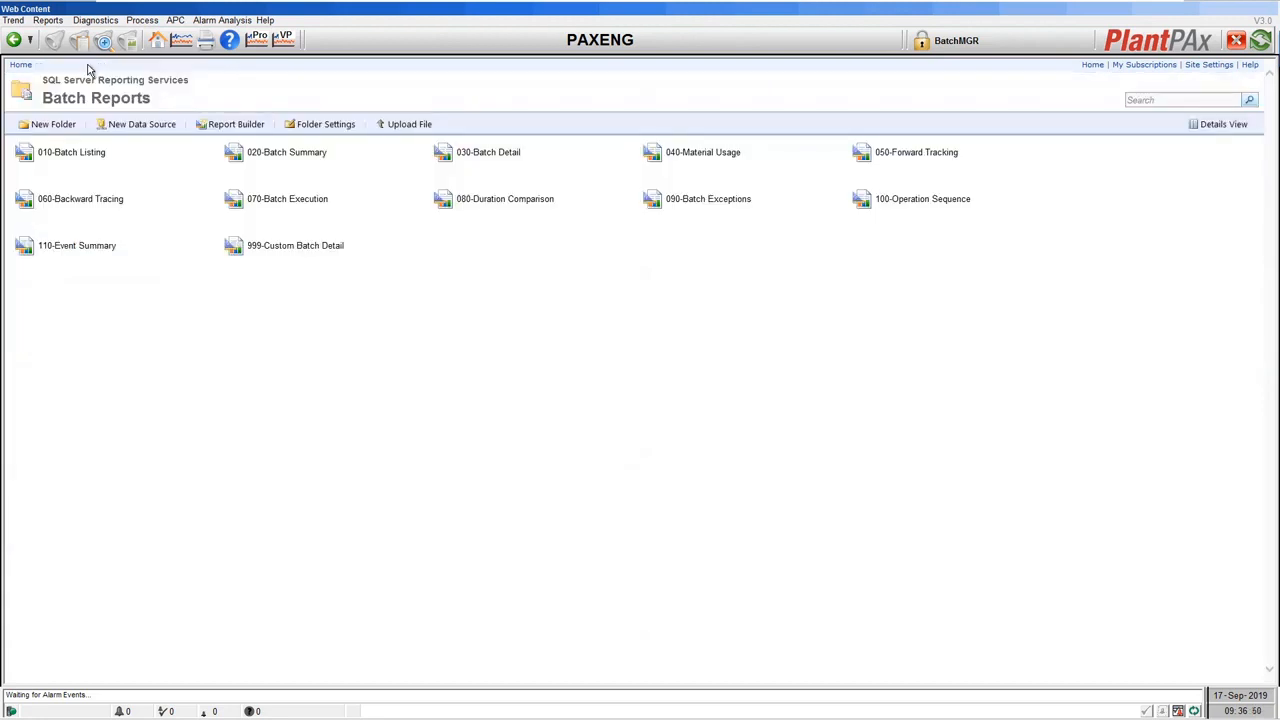
pyautogui.click(90, 255)
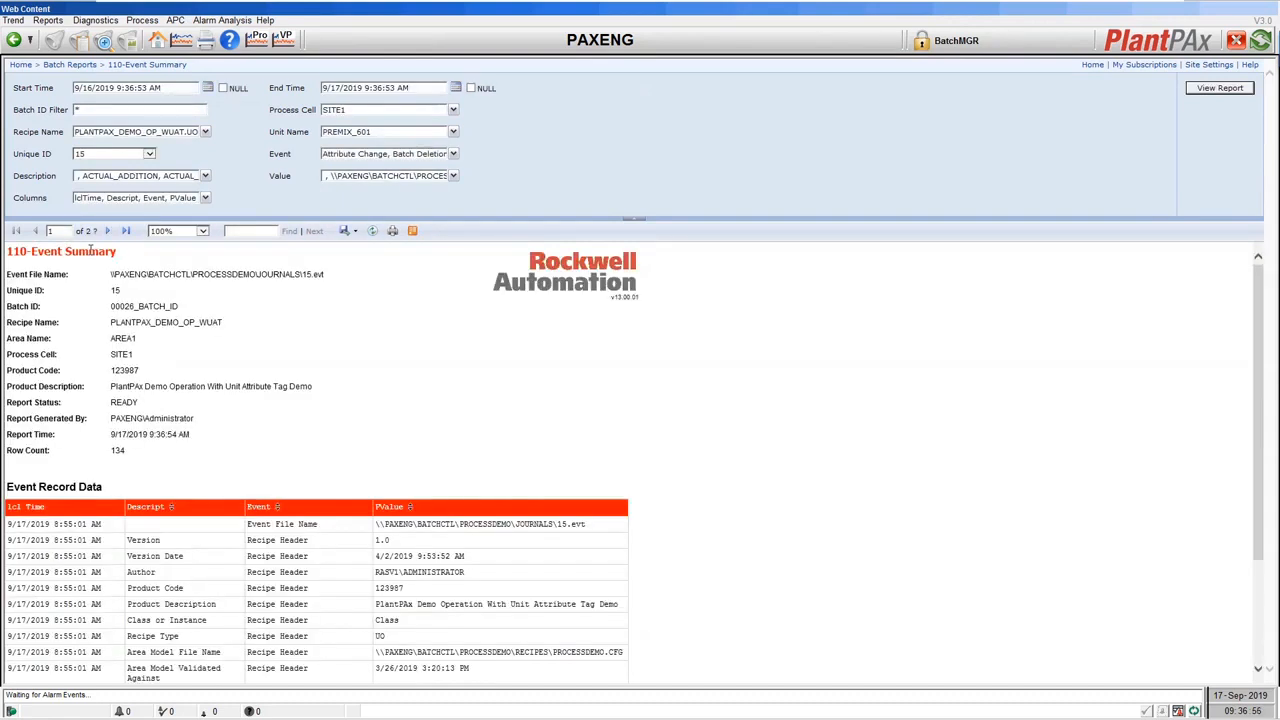
pyautogui.click(204, 200)
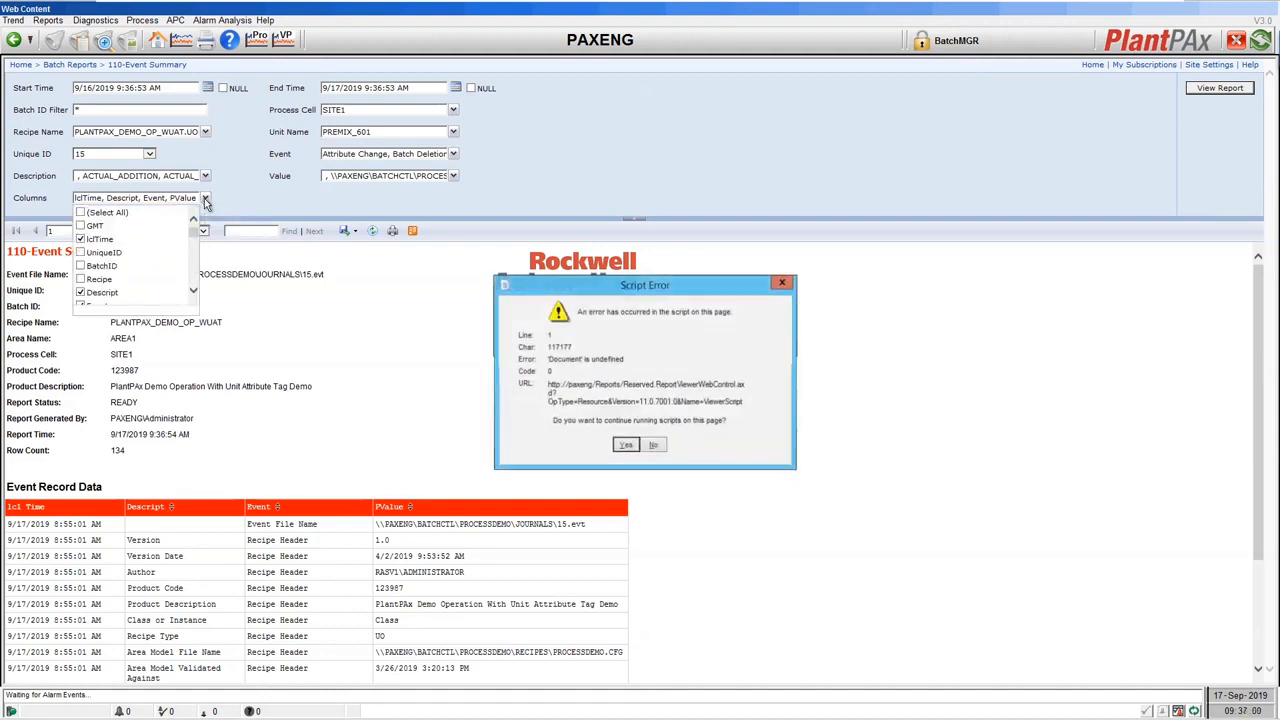
pyautogui.click(625, 446)
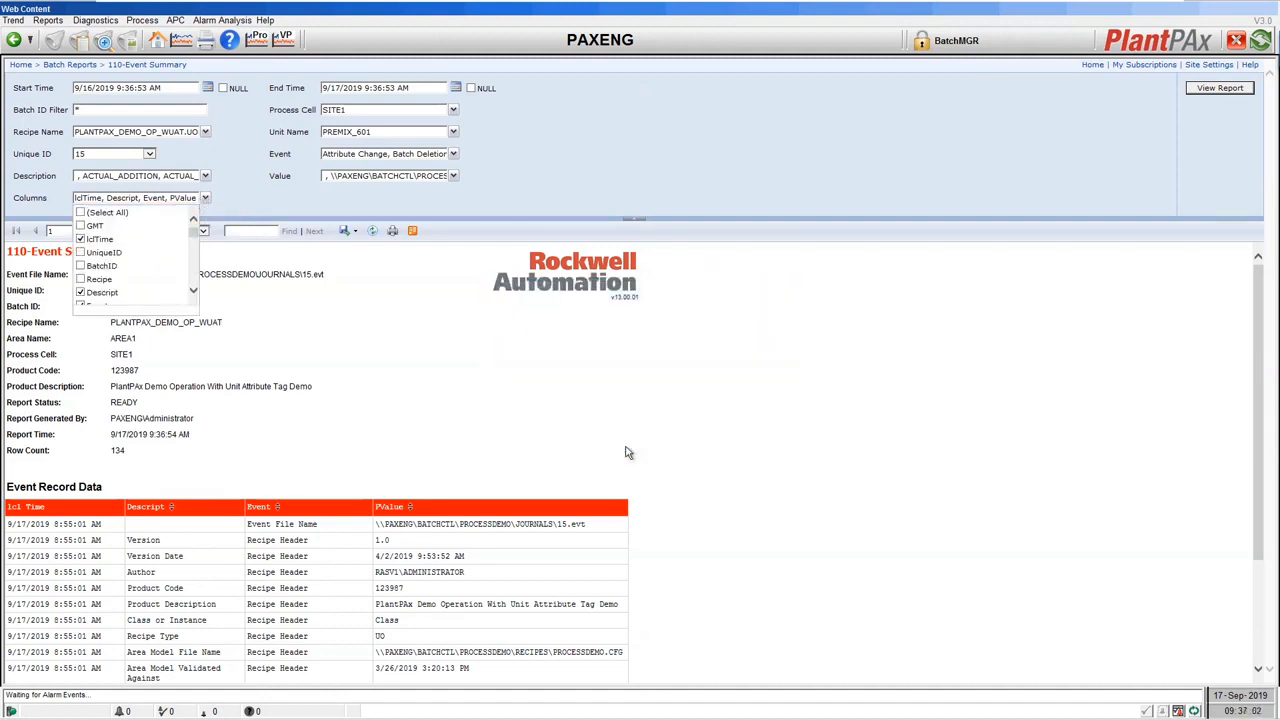
pyautogui.click(81, 213)
pyautogui.moveTo(194, 235)
pyautogui.mouseDown()
pyautogui.moveTo(199, 288)
pyautogui.moveTo(207, 226)
pyautogui.mouseUp()
pyautogui.click(255, 196)
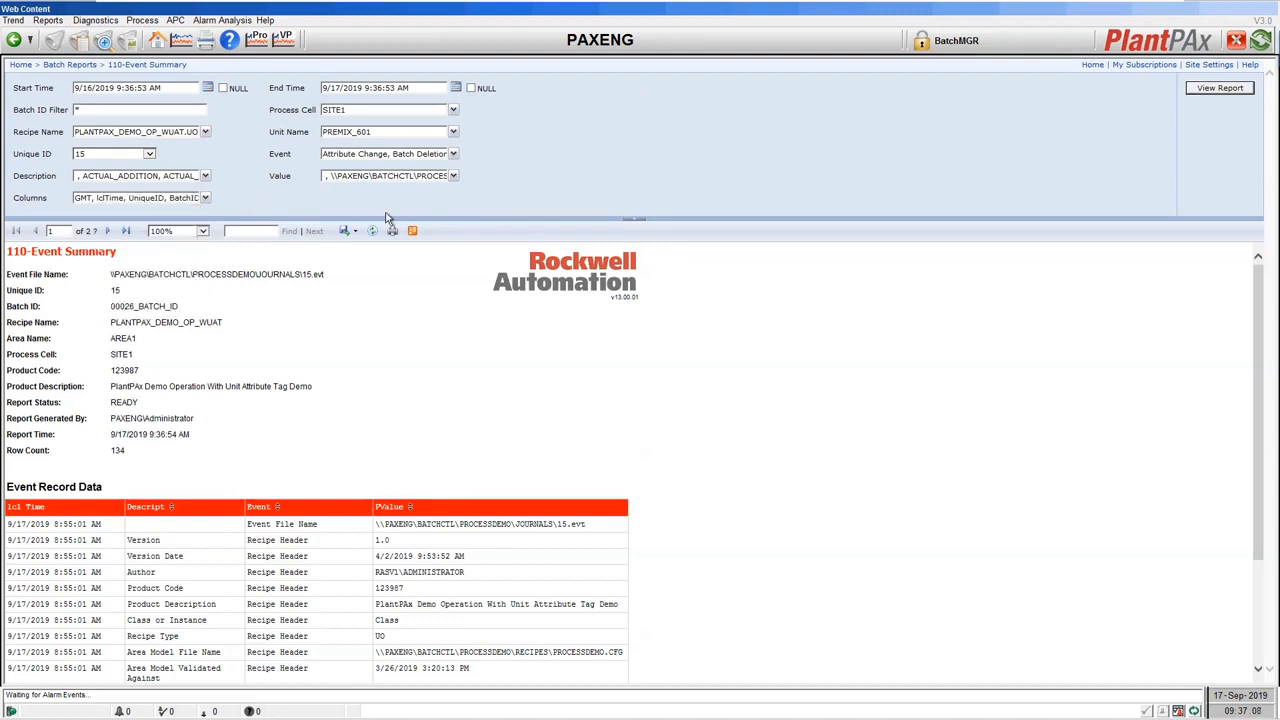
pyautogui.click(1196, 90)
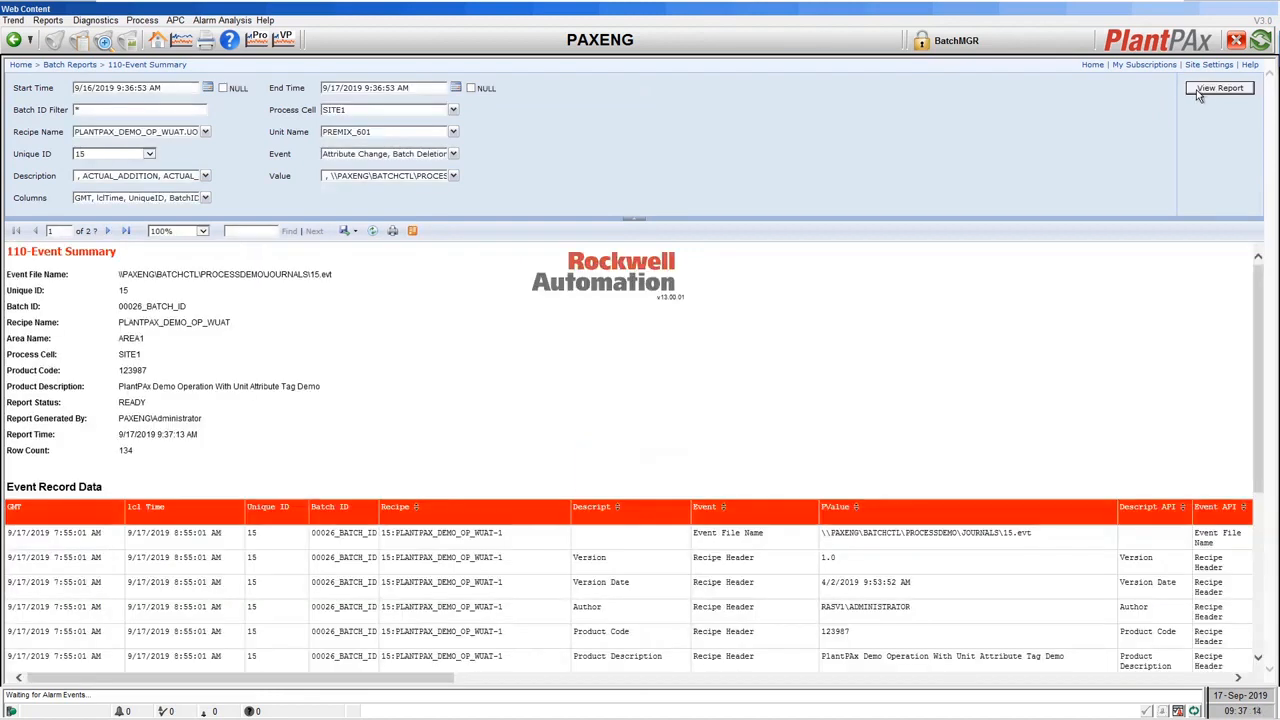
pyautogui.moveTo(381, 676)
pyautogui.mouseDown()
pyautogui.moveTo(466, 677)
pyautogui.moveTo(363, 681)
pyautogui.mouseUp()
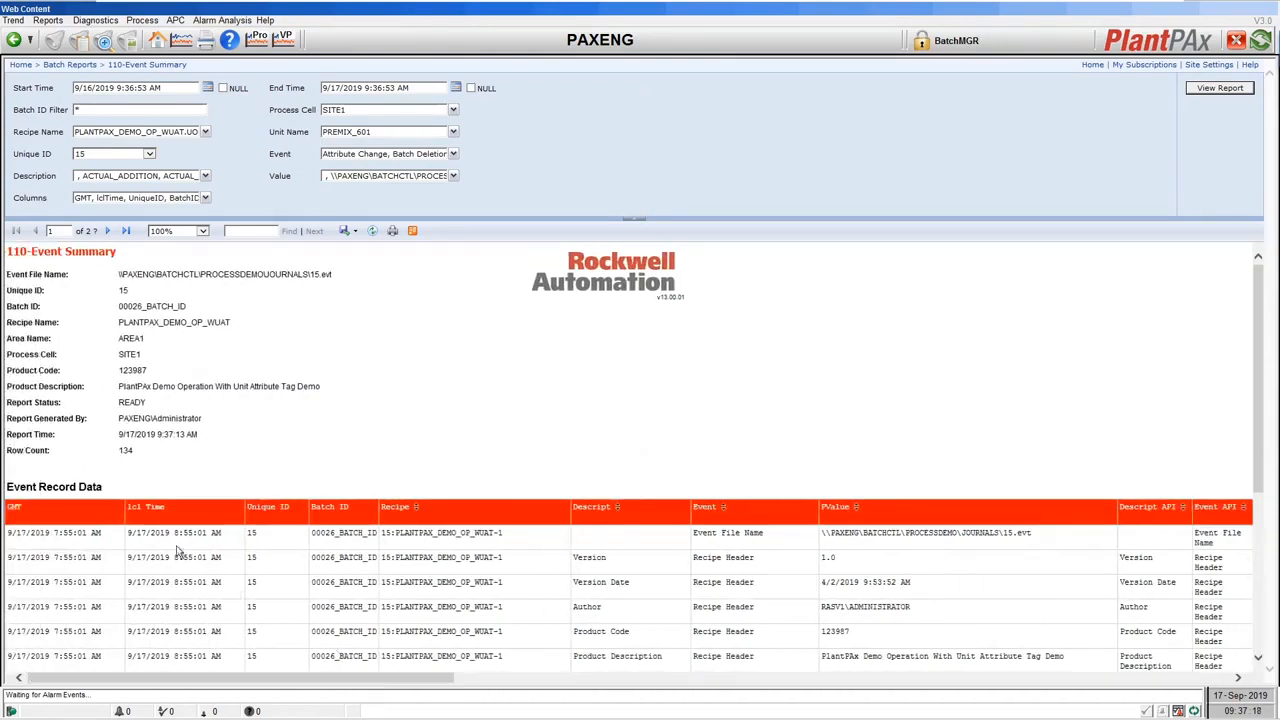
pyautogui.moveTo(1262, 424); pyautogui.dragTo(1274, 588)
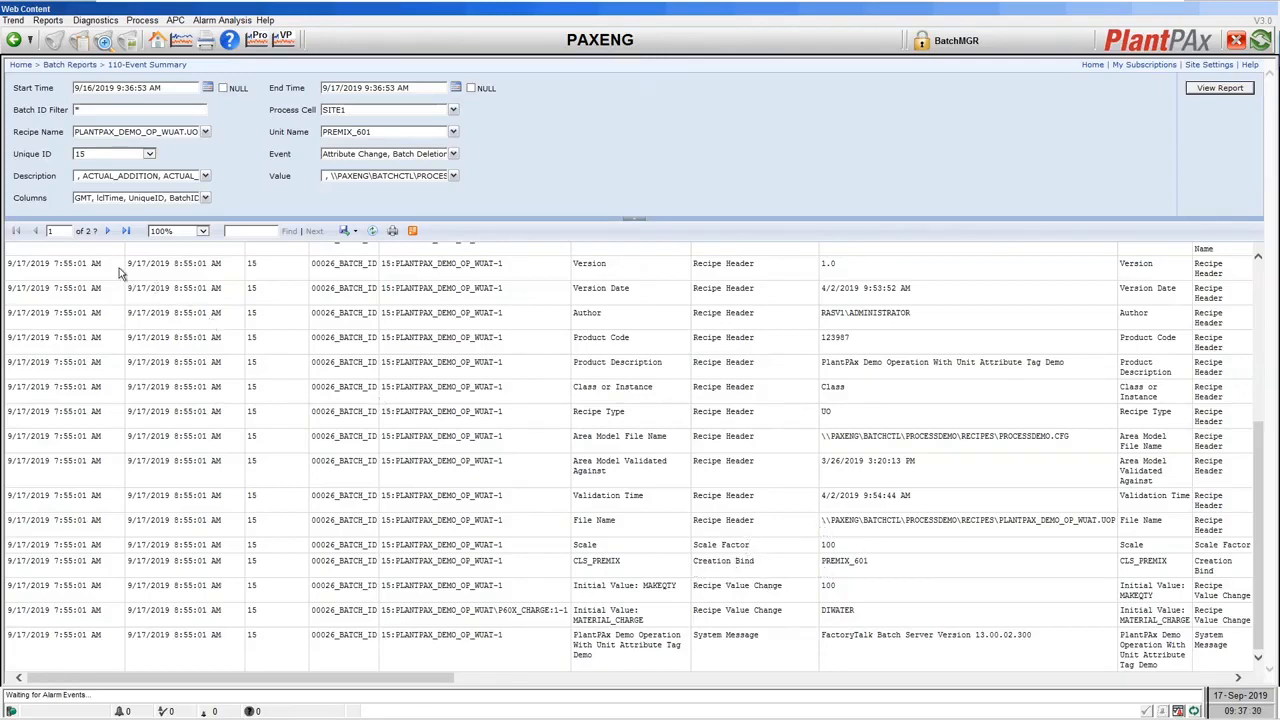
pyautogui.click(108, 232)
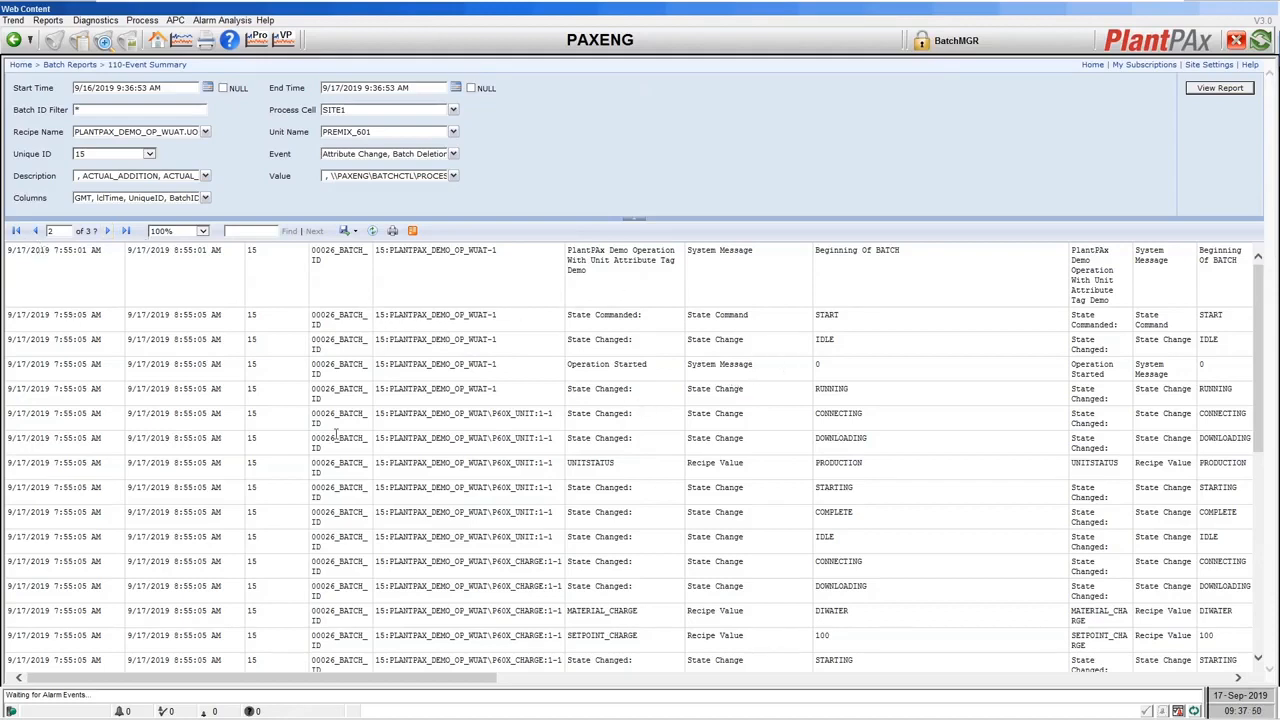
pyautogui.click(86, 65)
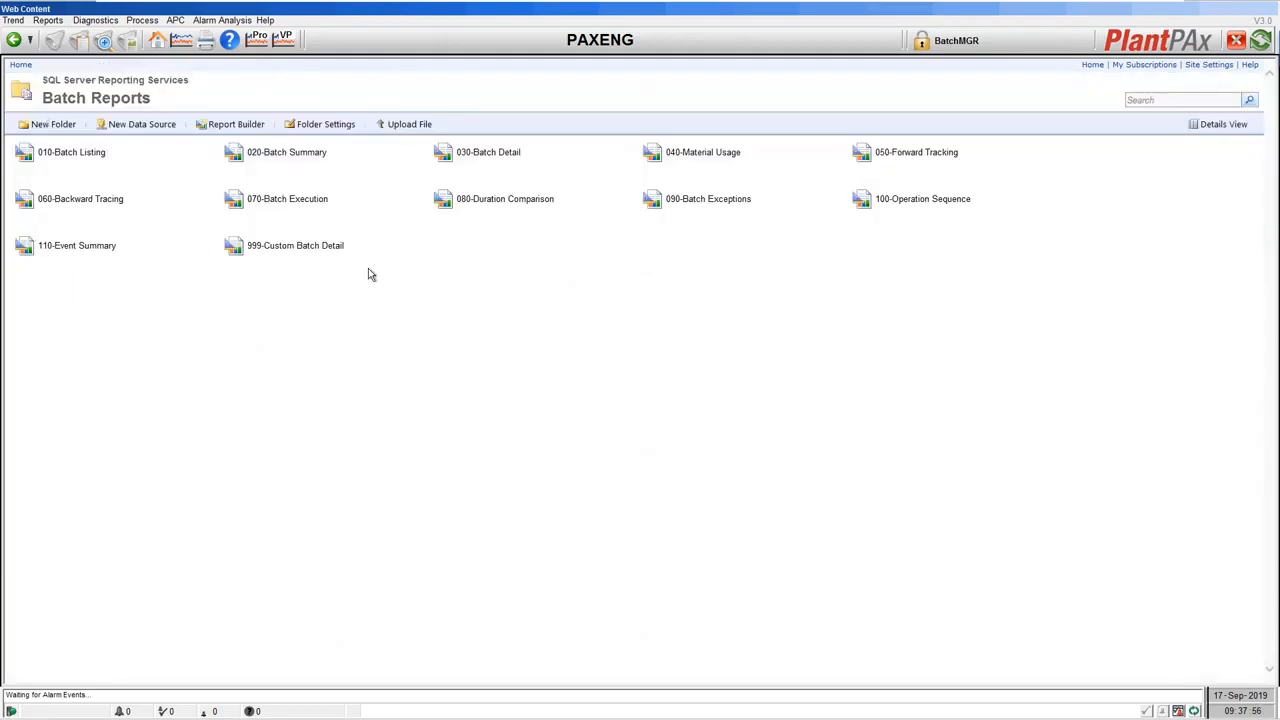
# Open 999-Custom Batch Detail for 00026_BATCH_ID and scroll through its signature events and charge data.
pyautogui.click(311, 255)
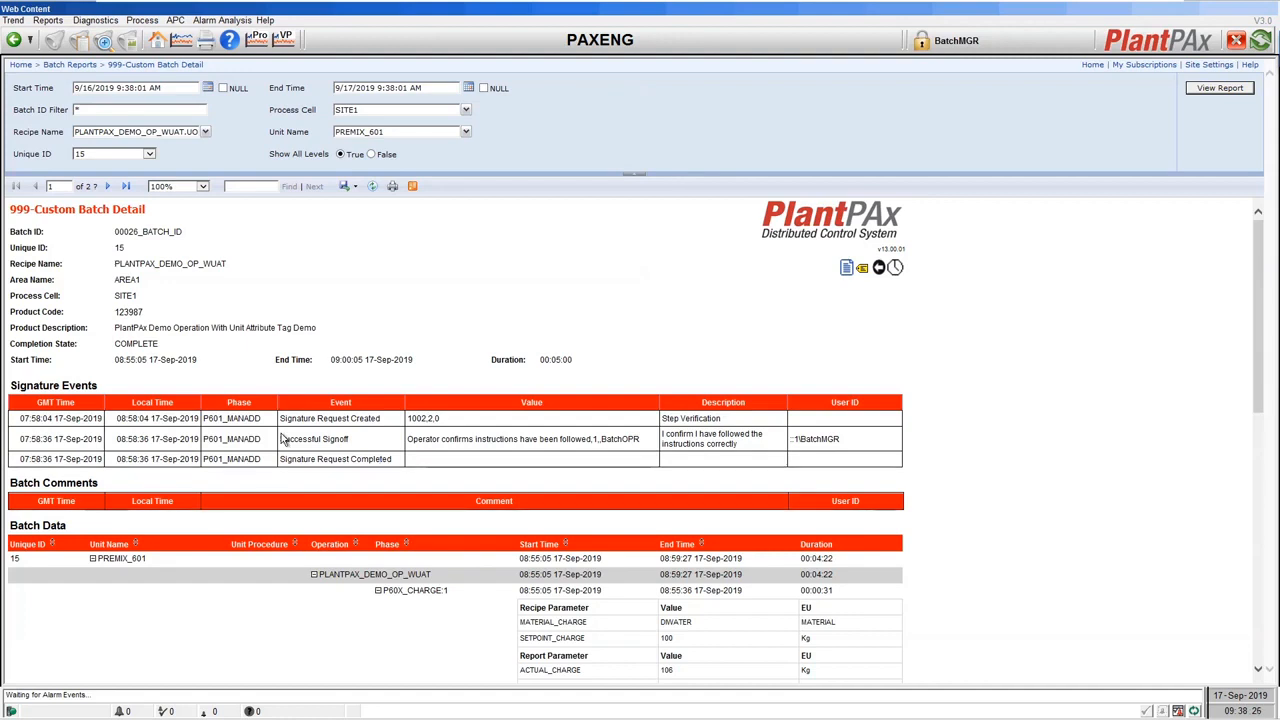
pyautogui.scroll(-3, 284, 440)
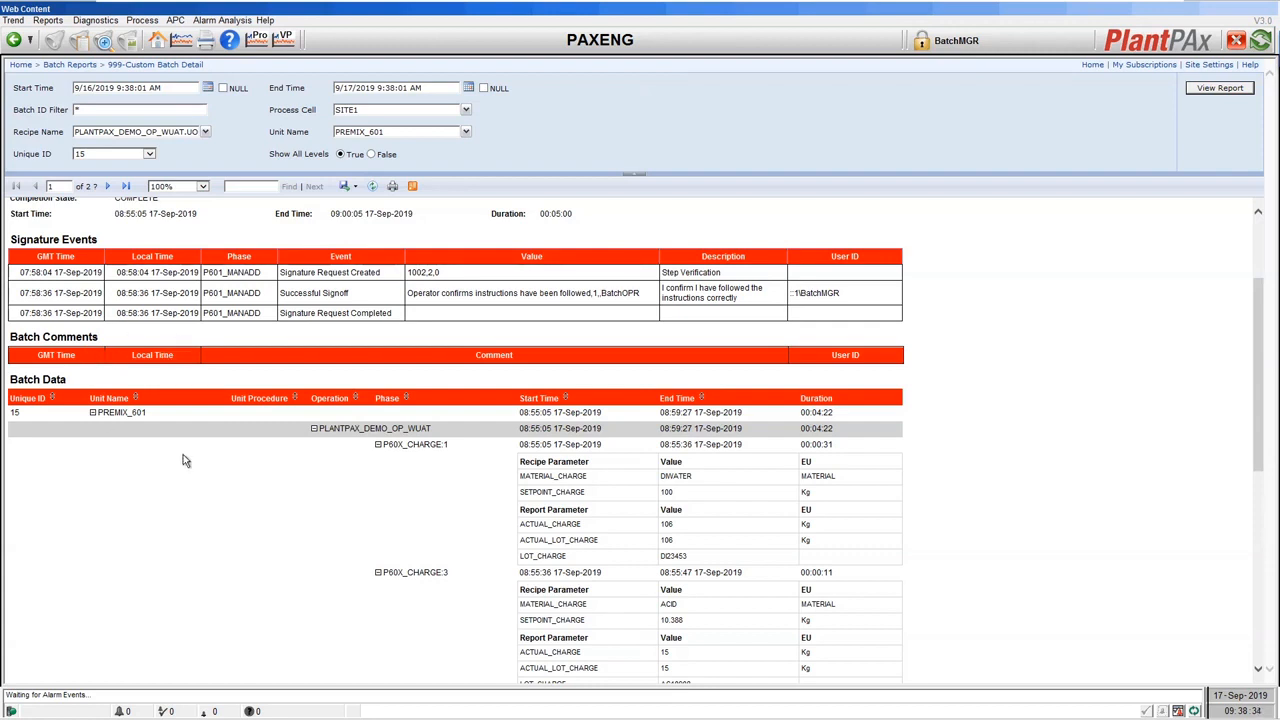
pyautogui.scroll(-2, 183, 454)
pyautogui.scroll(-4, 183, 457)
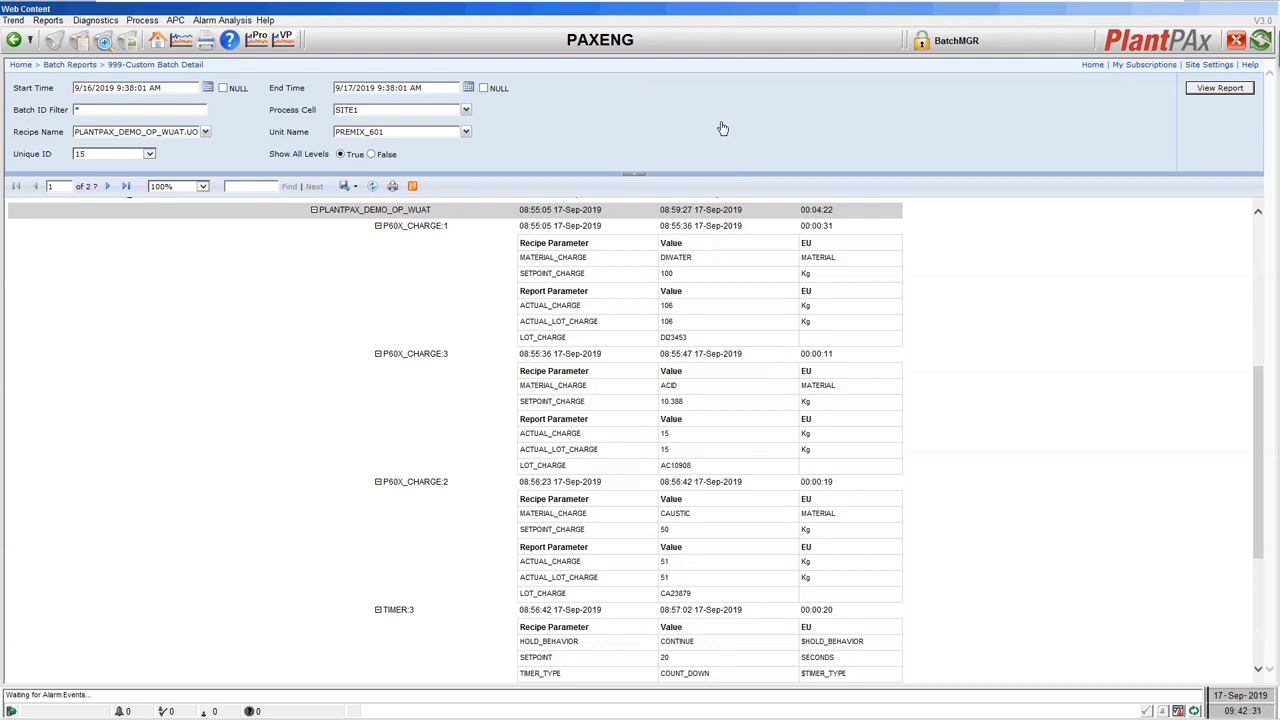
# Switch to the PM601FTBV Premix V601 display and confirm no operator batch prompts are pending.
pyautogui.click(155, 24)
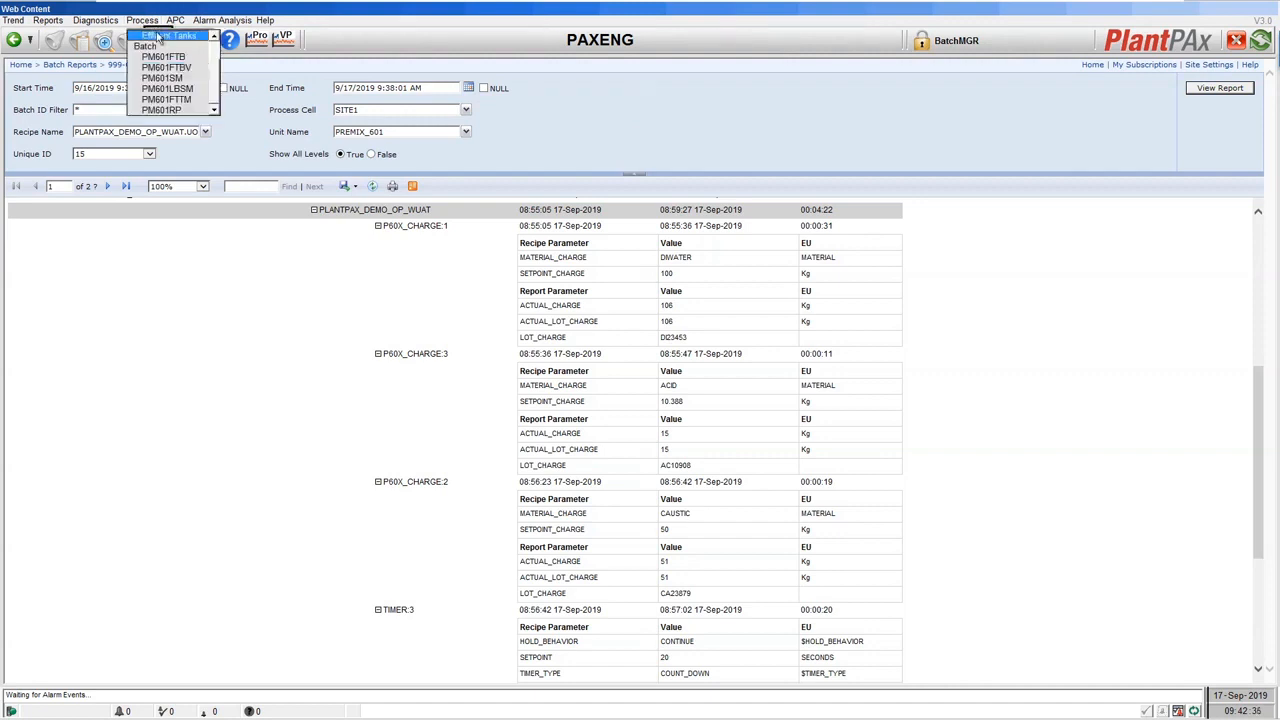
pyautogui.click(158, 66)
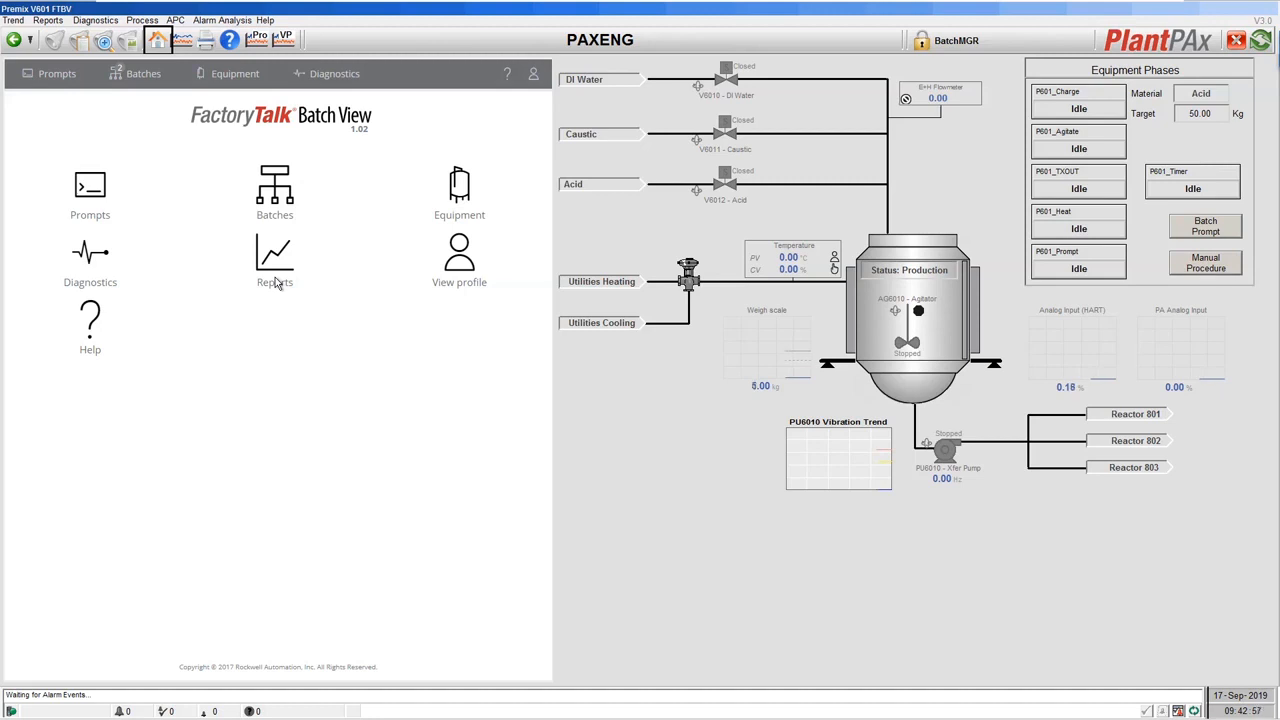
pyautogui.click(1215, 232)
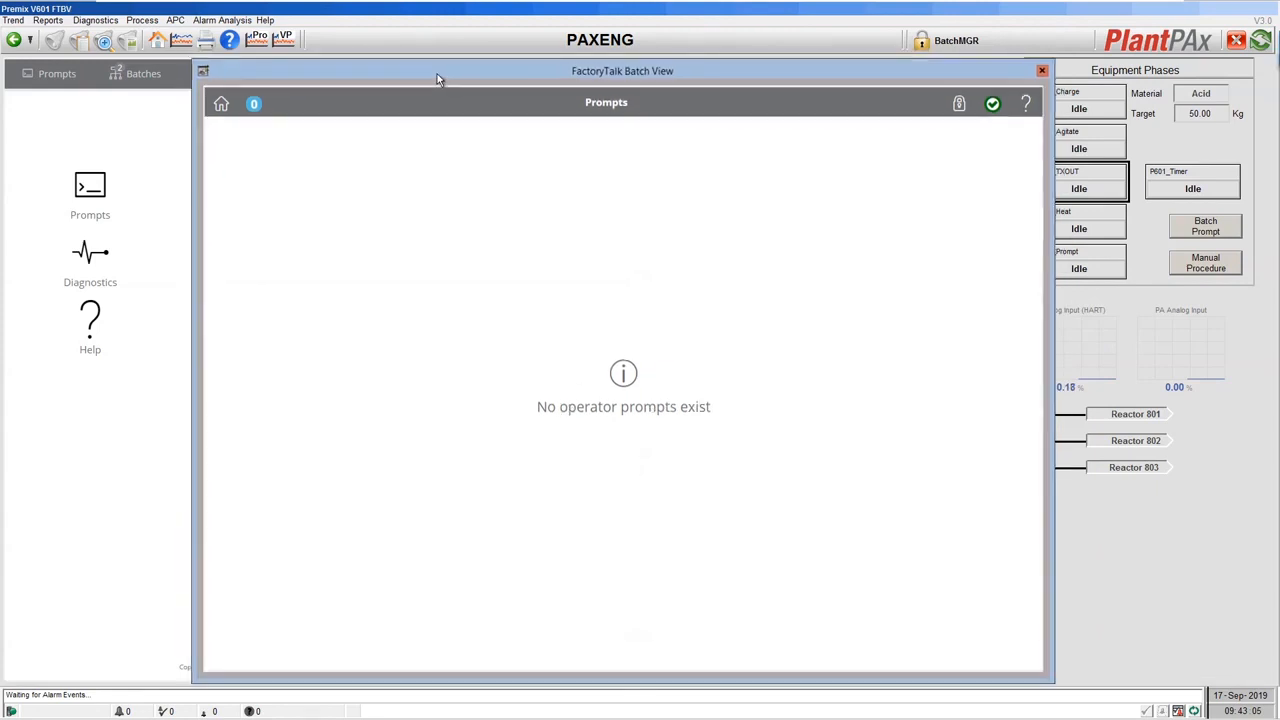
pyautogui.click(1042, 70)
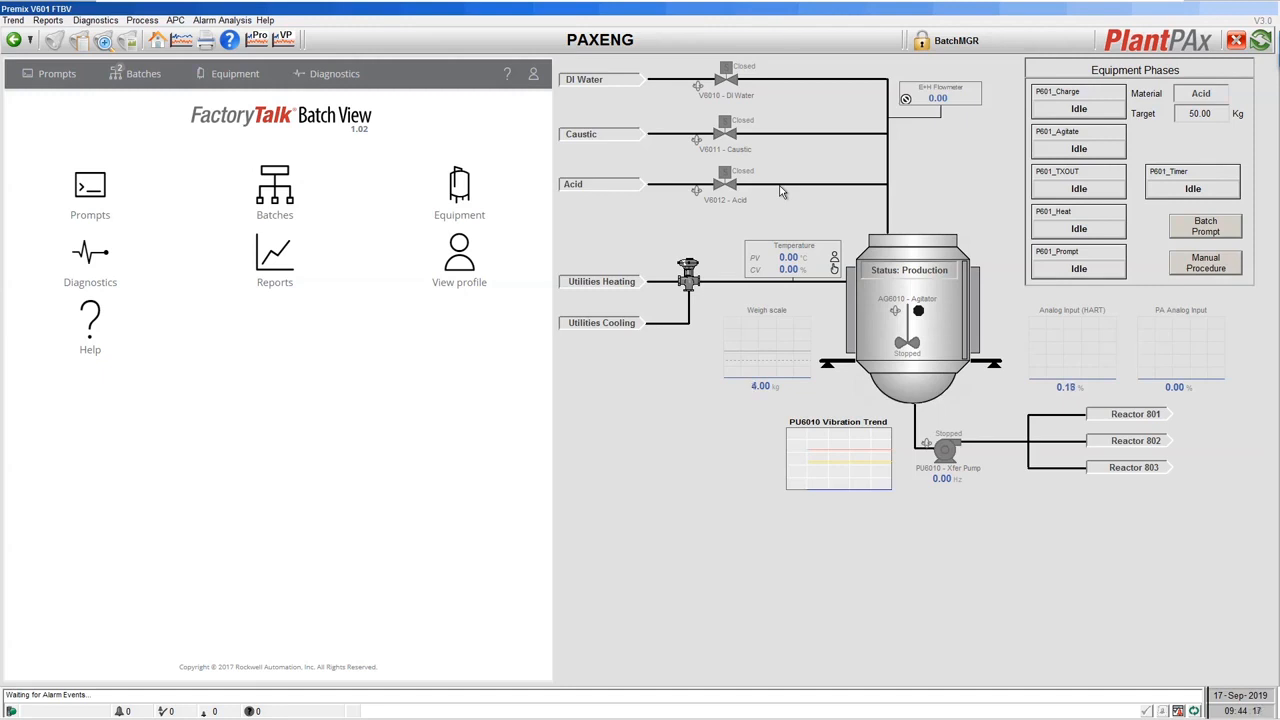
# Launch FactoryTalk Batch Recipe Editor from the Windows Start screen.
pyautogui.press('super')
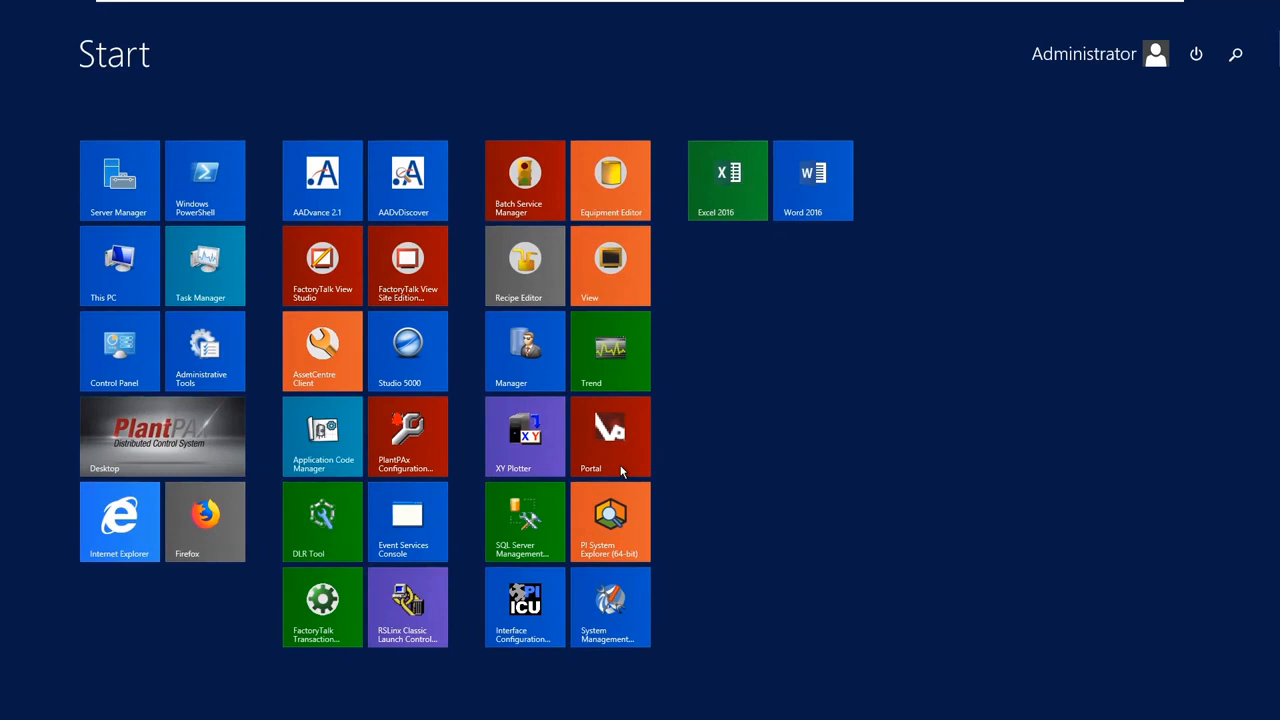
pyautogui.click(522, 268)
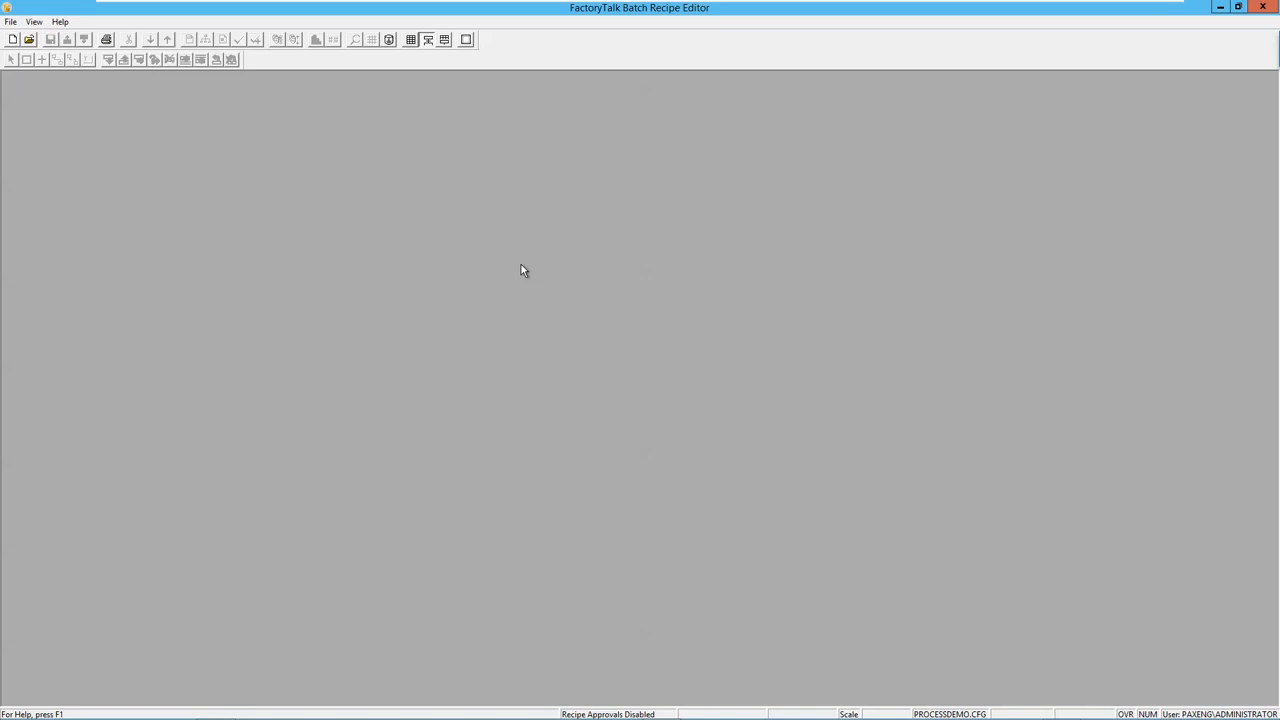
# Start a new recipe and point out the Operation and Unit Procedure levels offered.
pyautogui.click(12, 41)
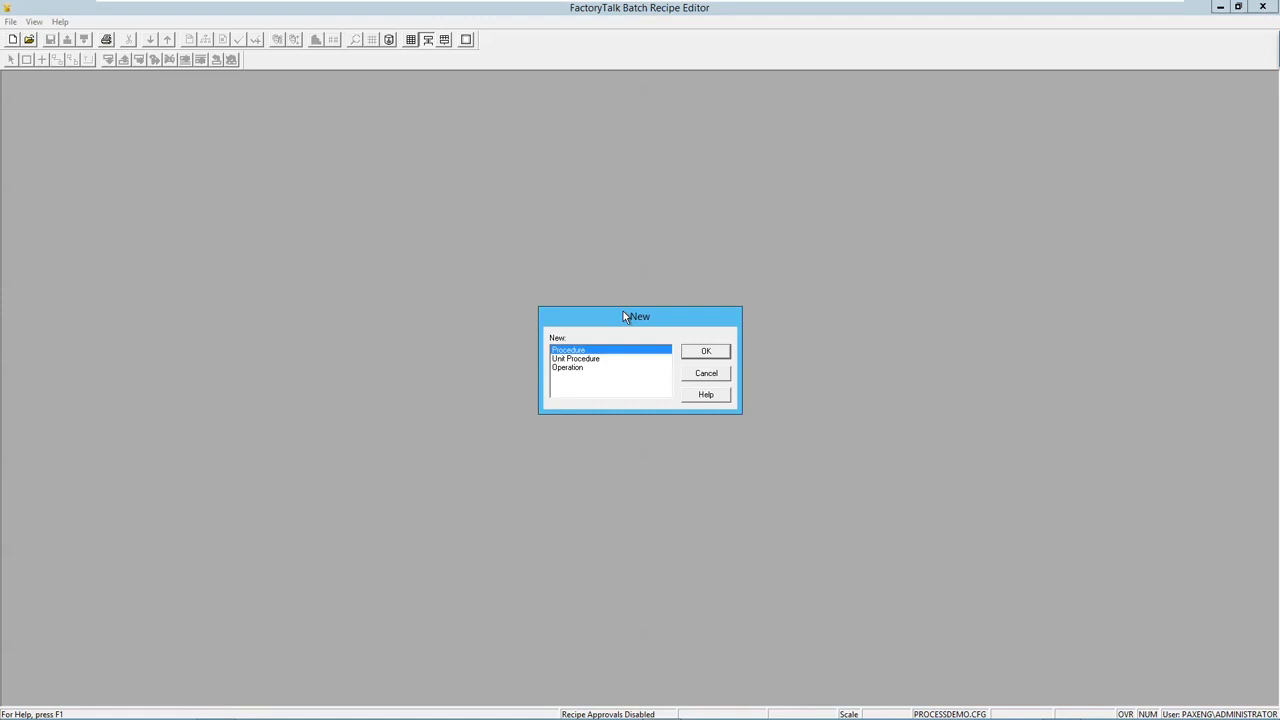
pyautogui.click(577, 369)
pyautogui.click(576, 360)
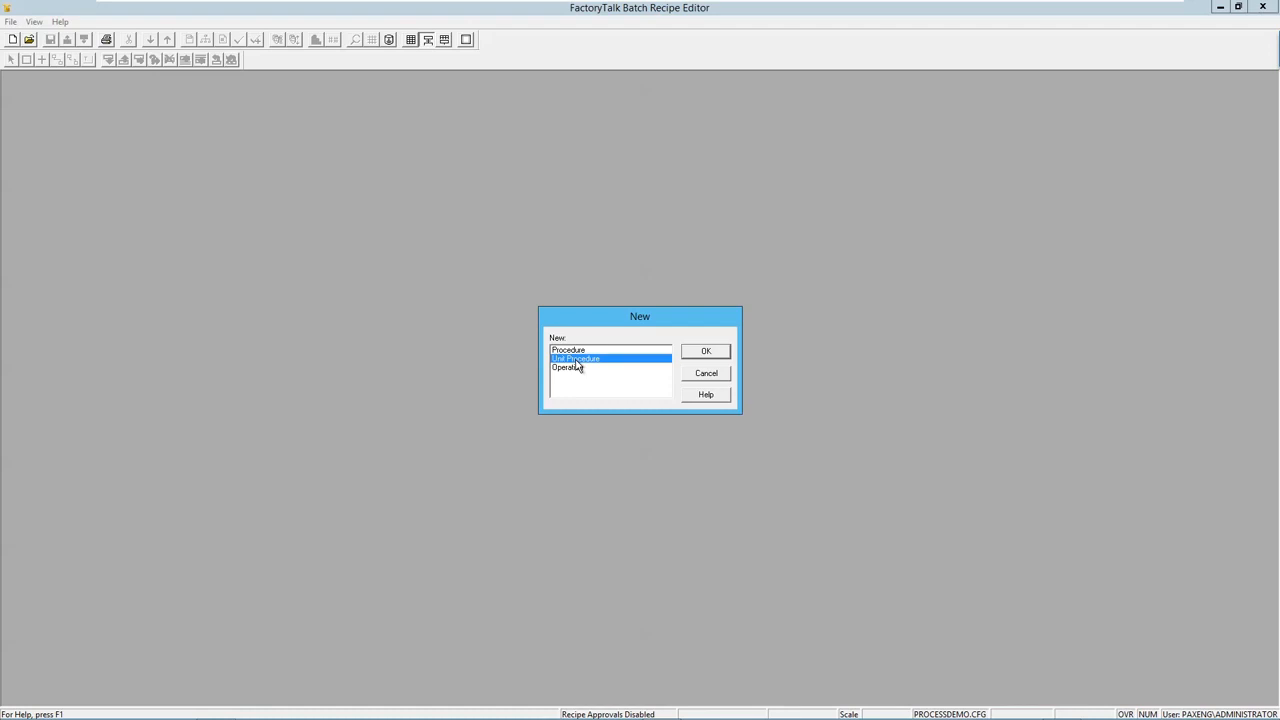
# Compare the Procedure, Unit Procedure and Operation levels, then create a new Operation recipe.
pyautogui.click(575, 370)
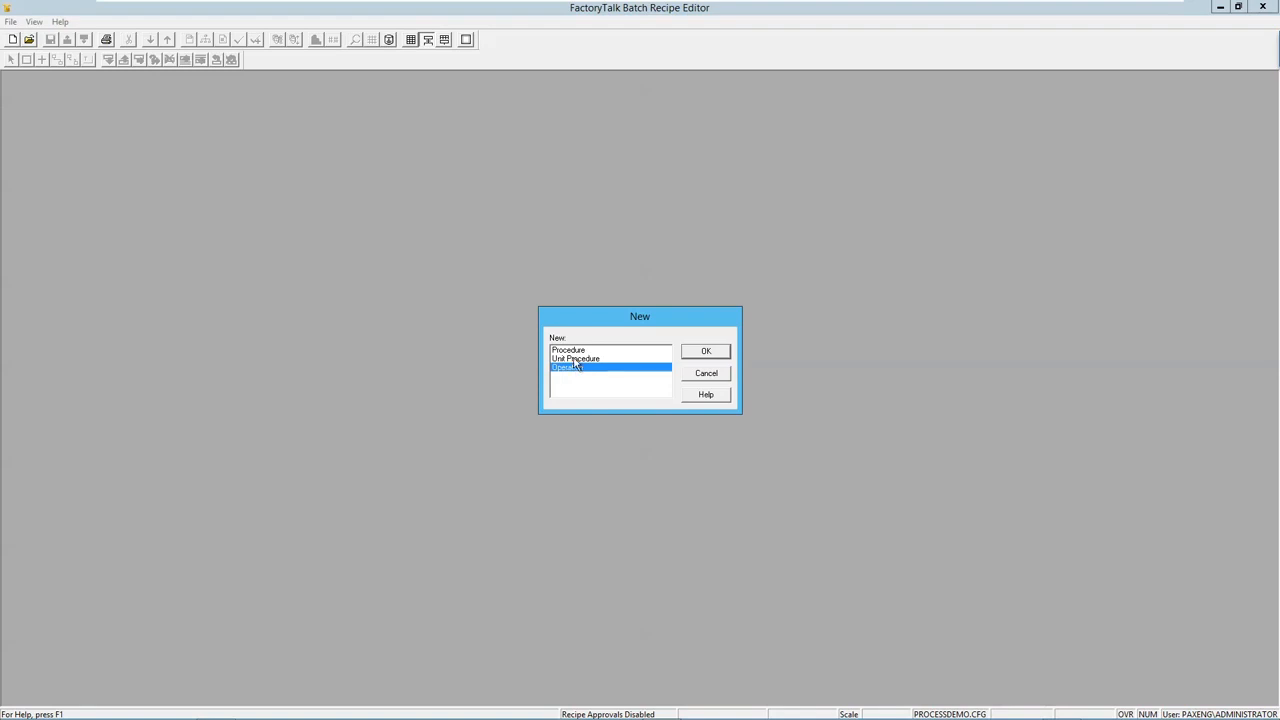
pyautogui.click(575, 359)
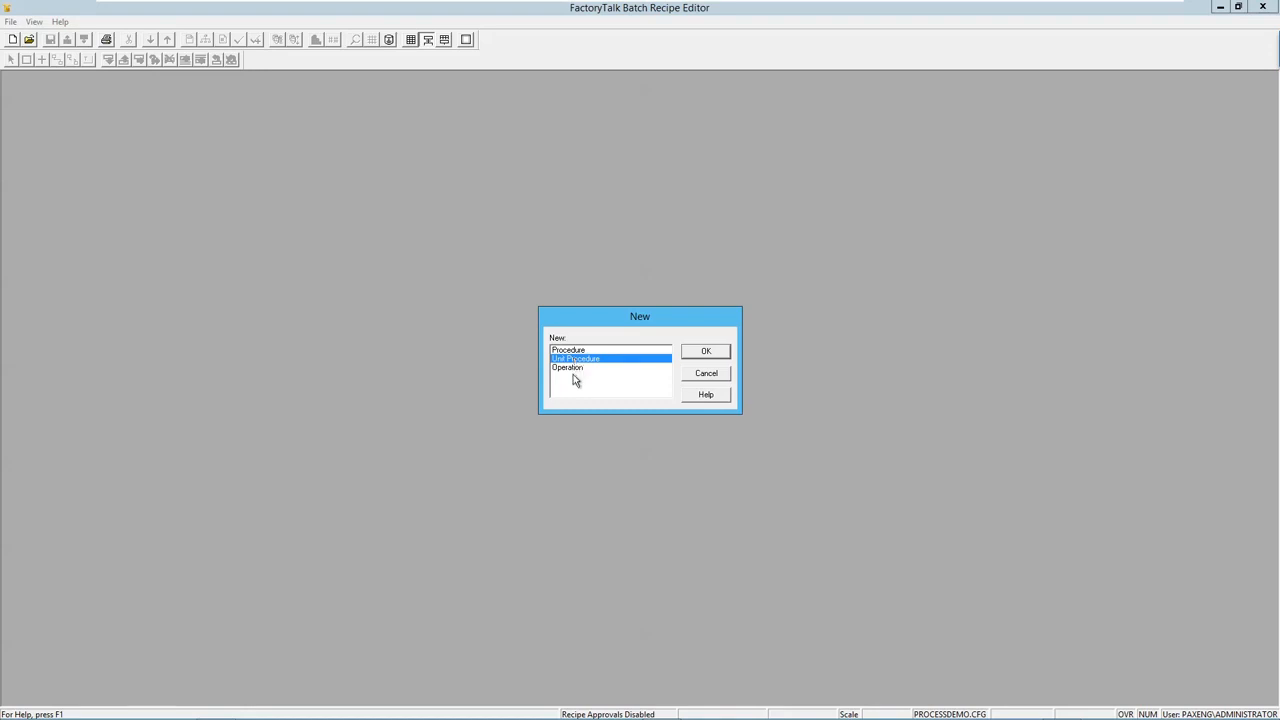
pyautogui.click(576, 370)
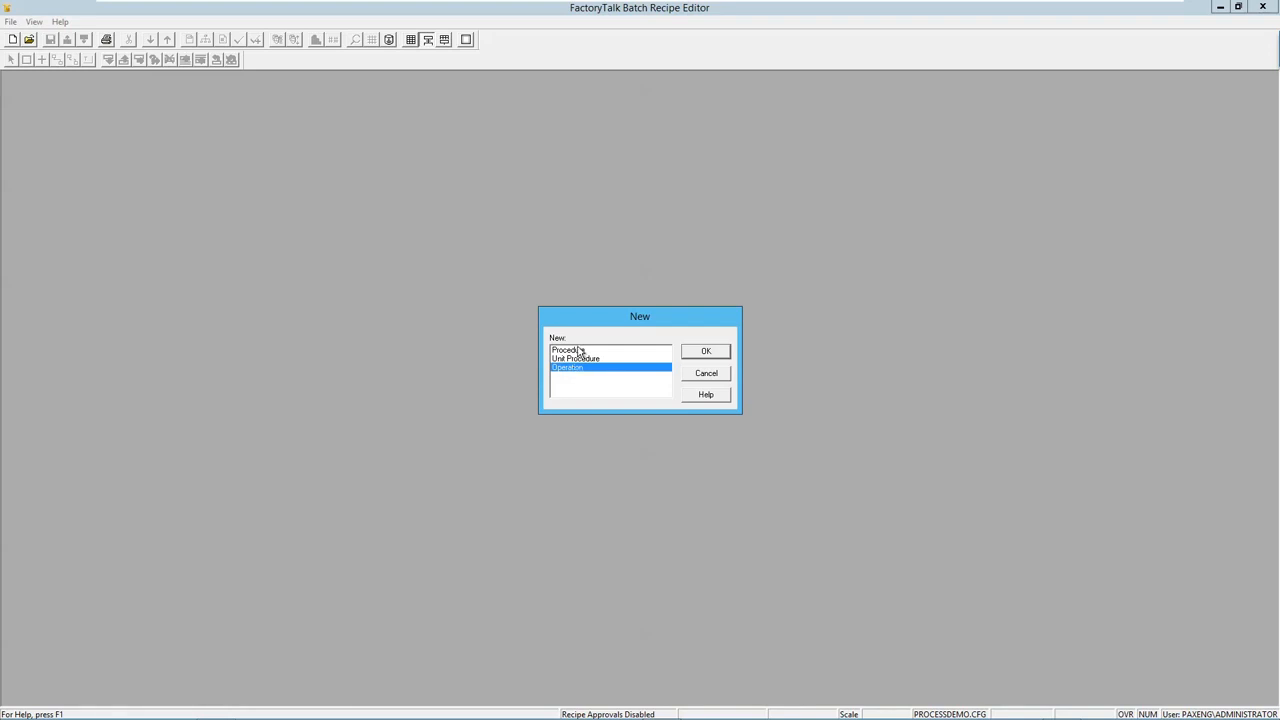
pyautogui.click(583, 359)
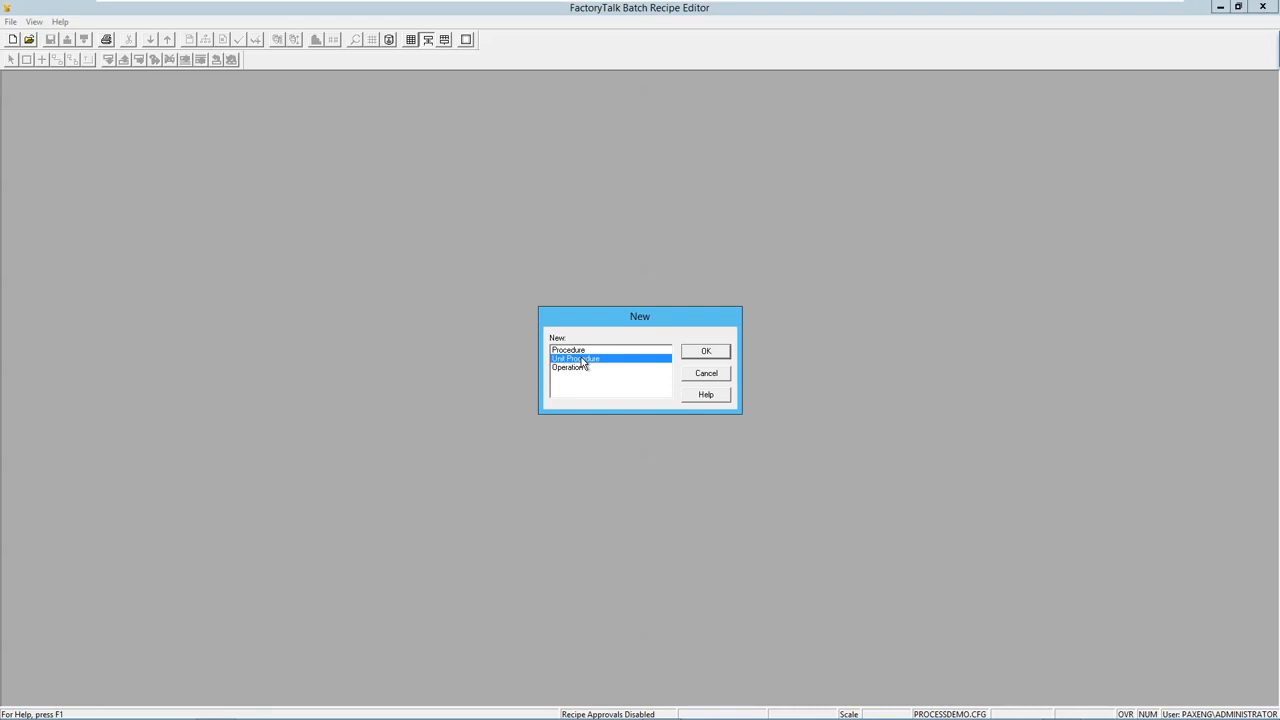
pyautogui.press('Up')
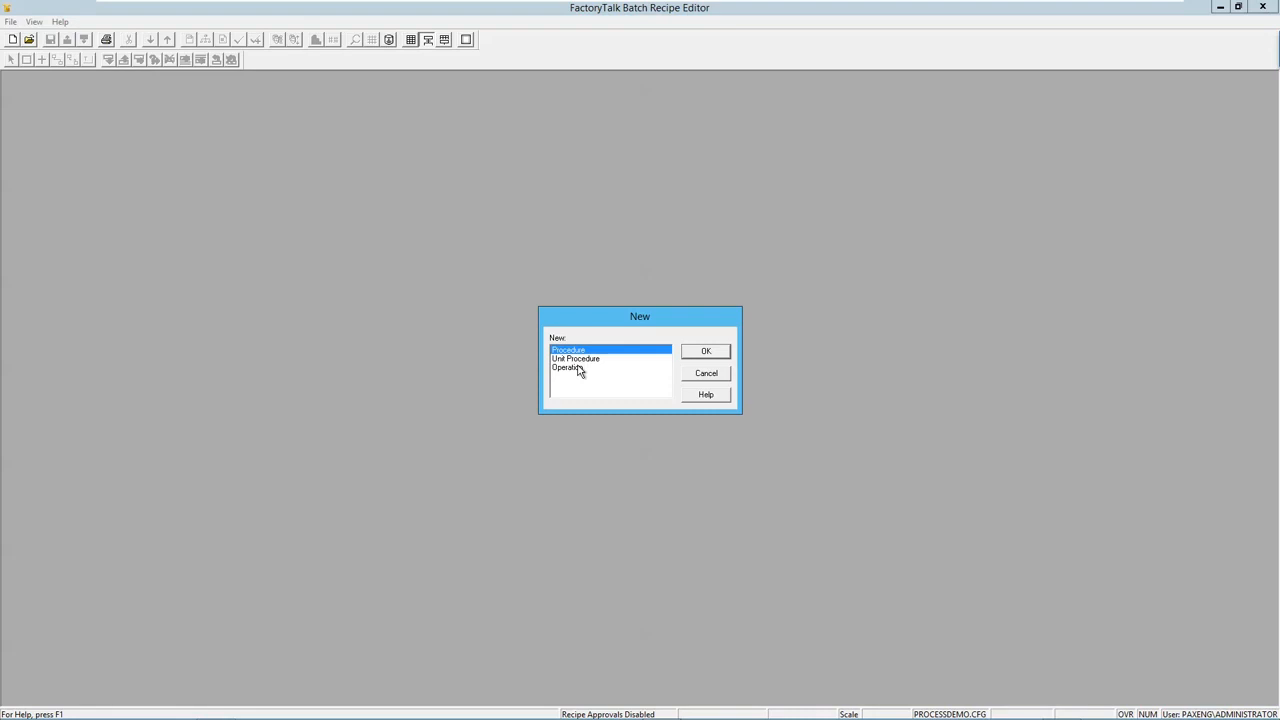
pyautogui.click(579, 360)
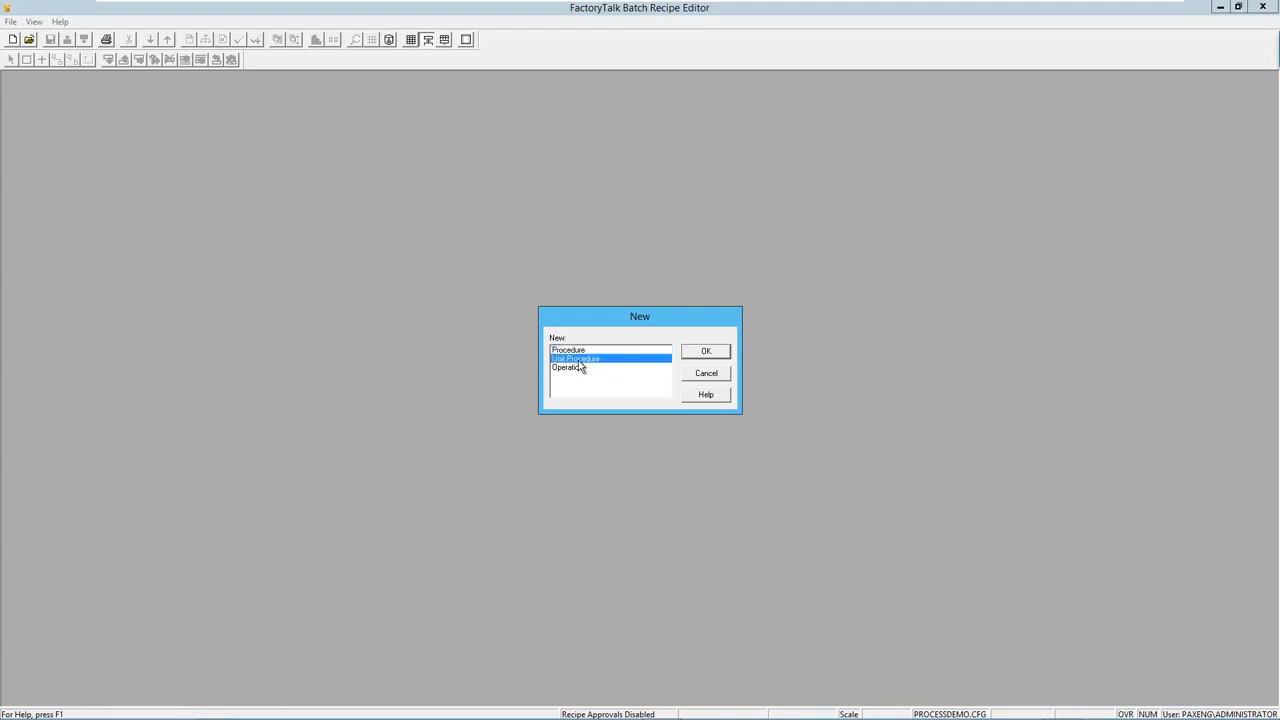
pyautogui.click(579, 351)
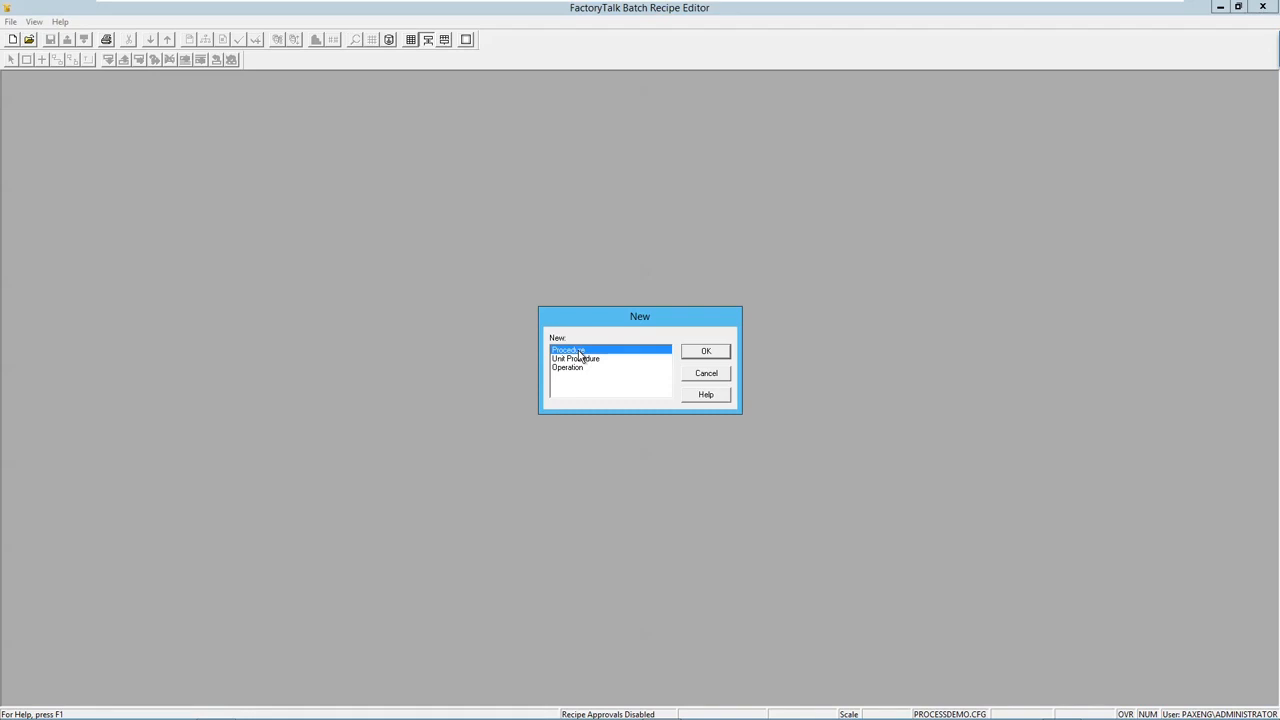
pyautogui.click(565, 361)
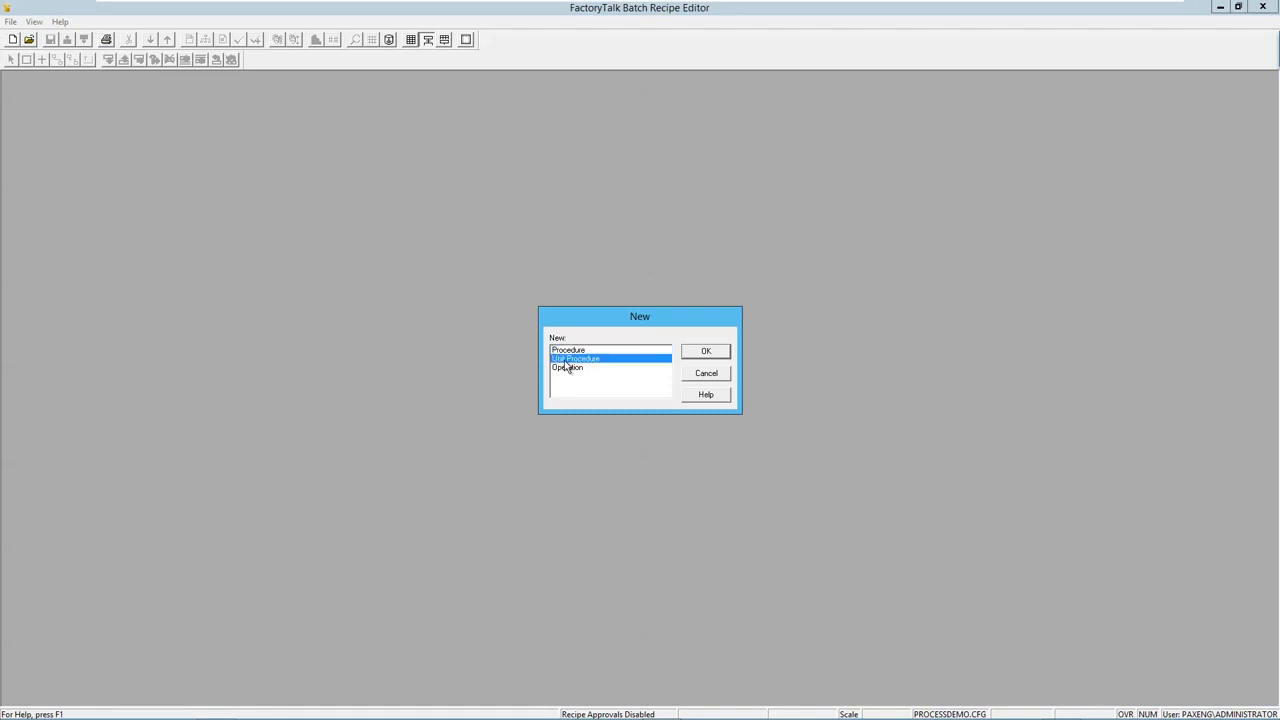
pyautogui.click(567, 370)
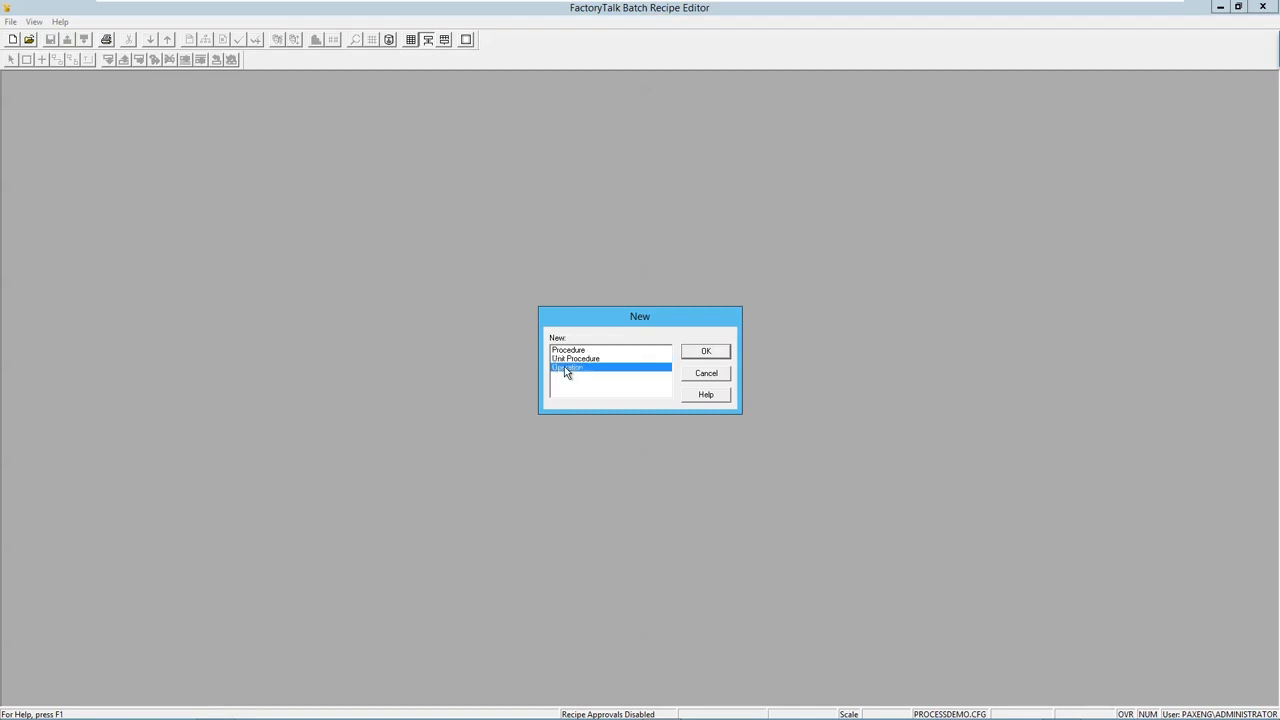
pyautogui.click(693, 353)
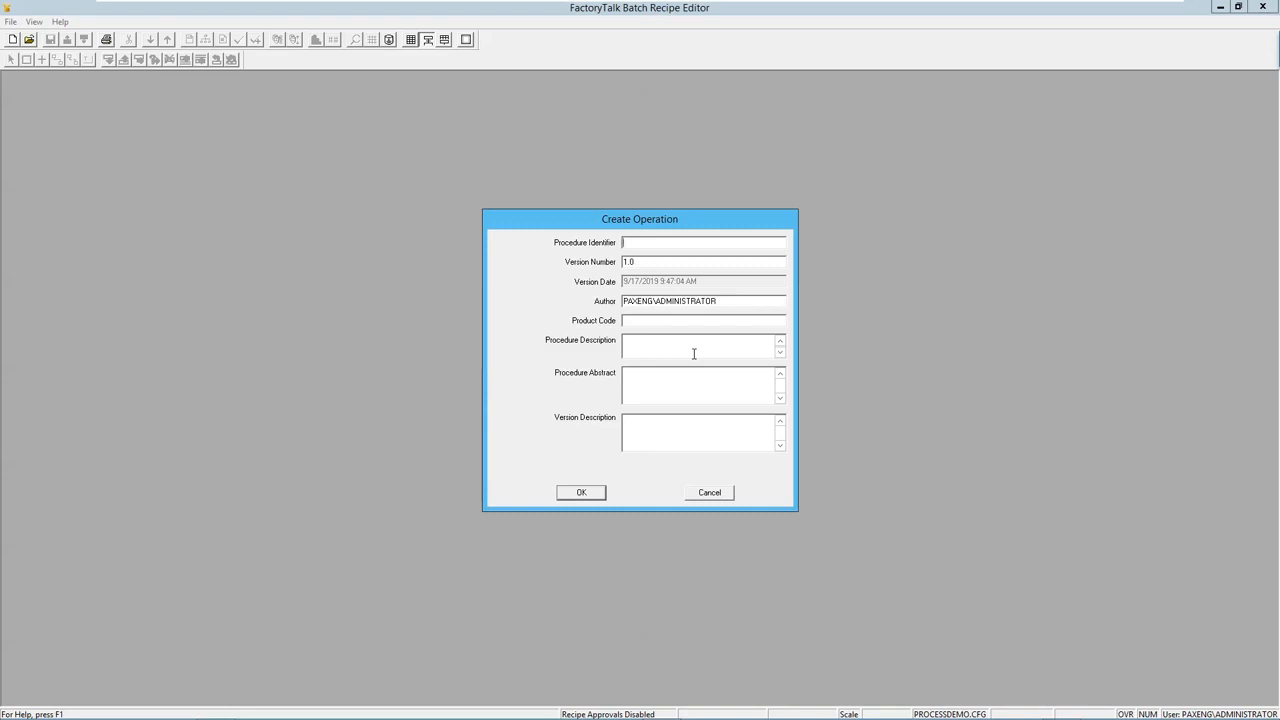
# Name the operation DEMO_RECIPE with product code 12 and description 'Demo Recipe'.
pyautogui.write('DEMO')
pyautogui.write('_RECIPE')
pyautogui.write('12')
pyautogui.write('Demo')
pyautogui.write(' Recipe')
pyautogui.click(589, 496)
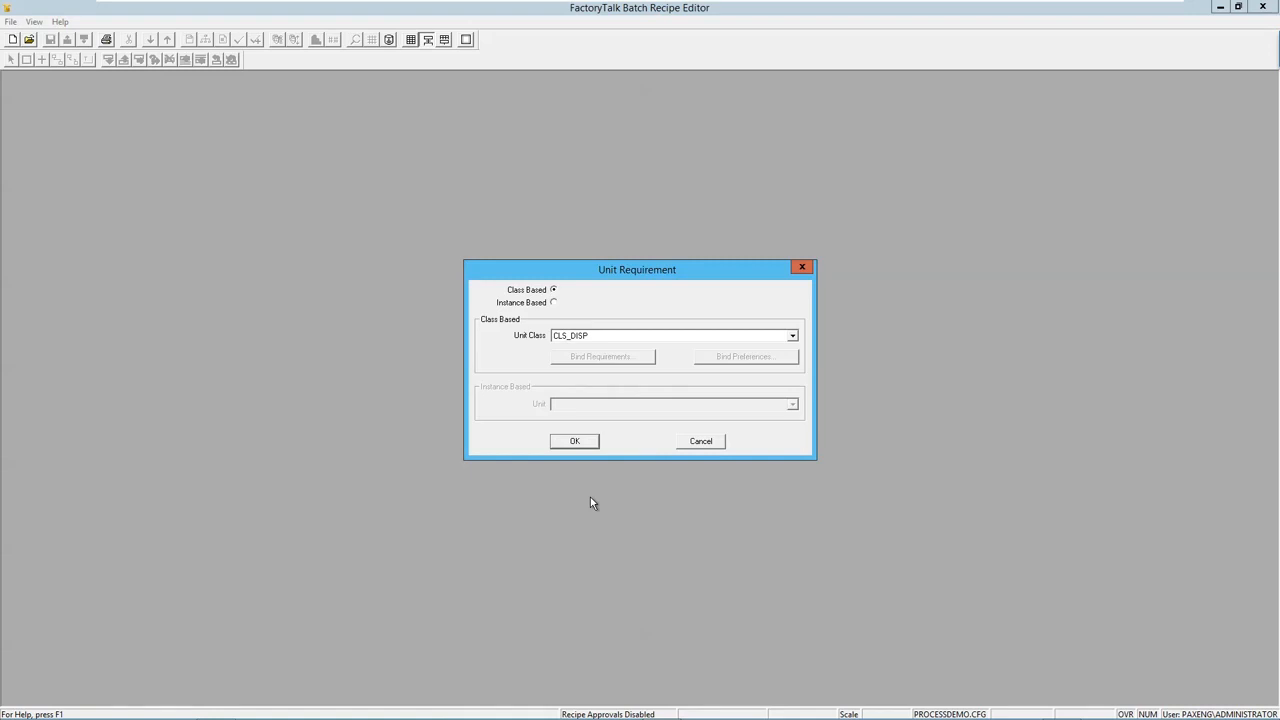
# Set the unit requirement to Class Based with unit class CLS_PREMIX, after briefly viewing instance-based units.
pyautogui.click(554, 303)
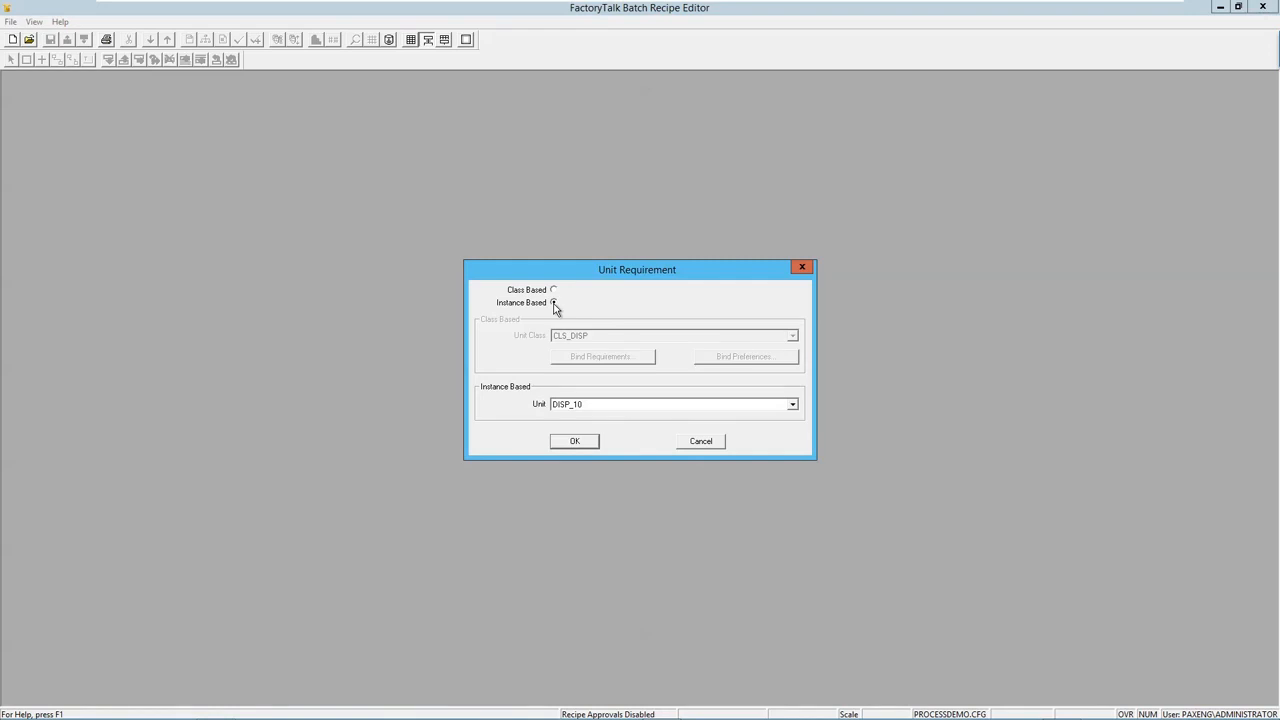
pyautogui.click(603, 406)
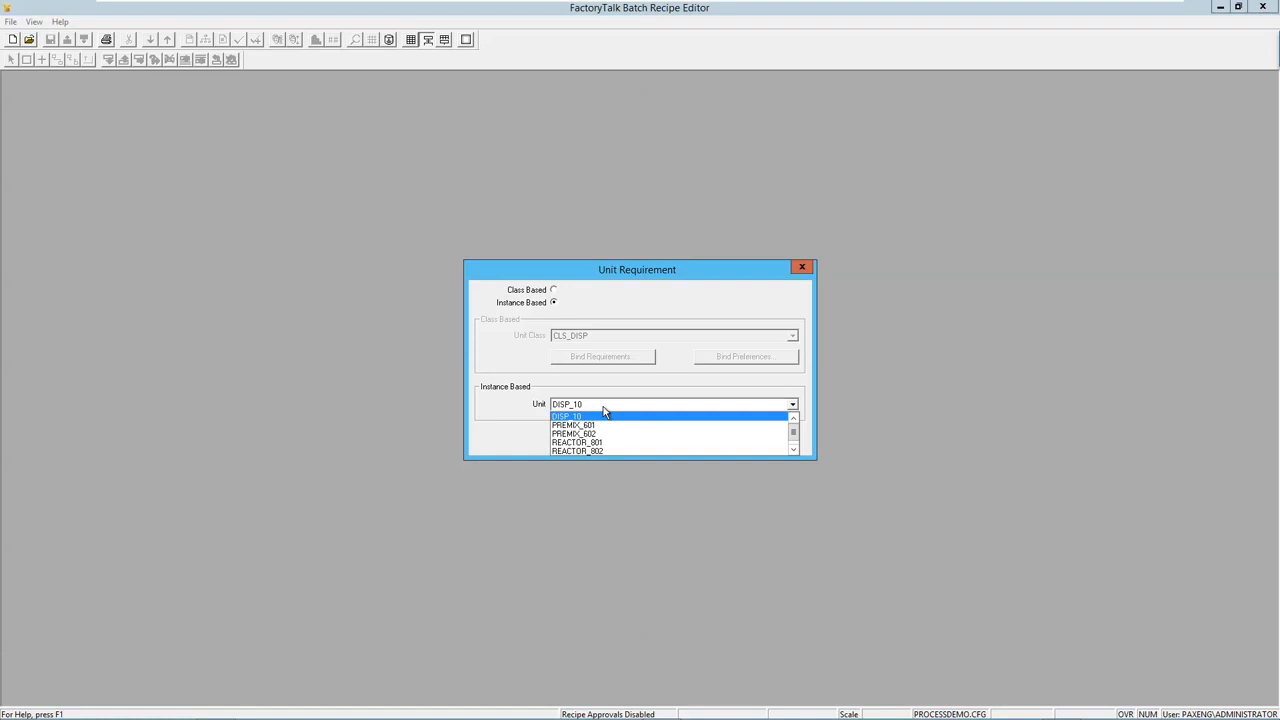
pyautogui.click(556, 298)
pyautogui.click(554, 291)
pyautogui.click(606, 337)
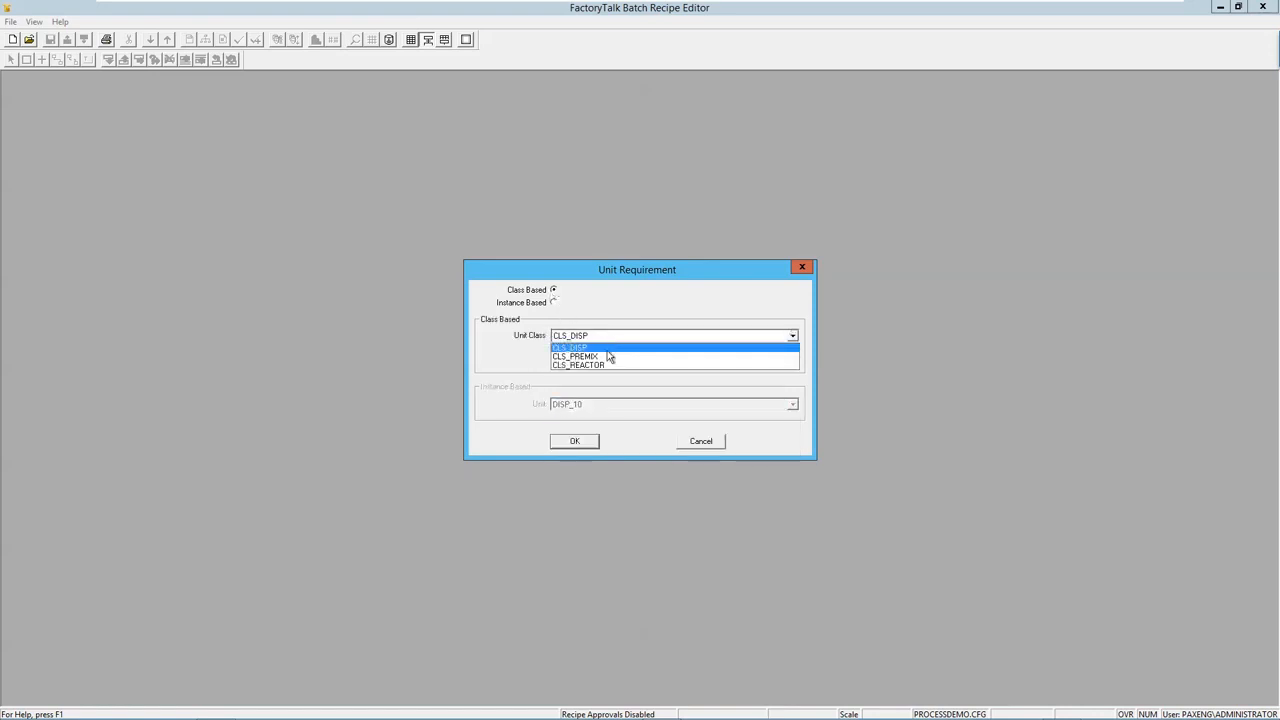
pyautogui.click(600, 357)
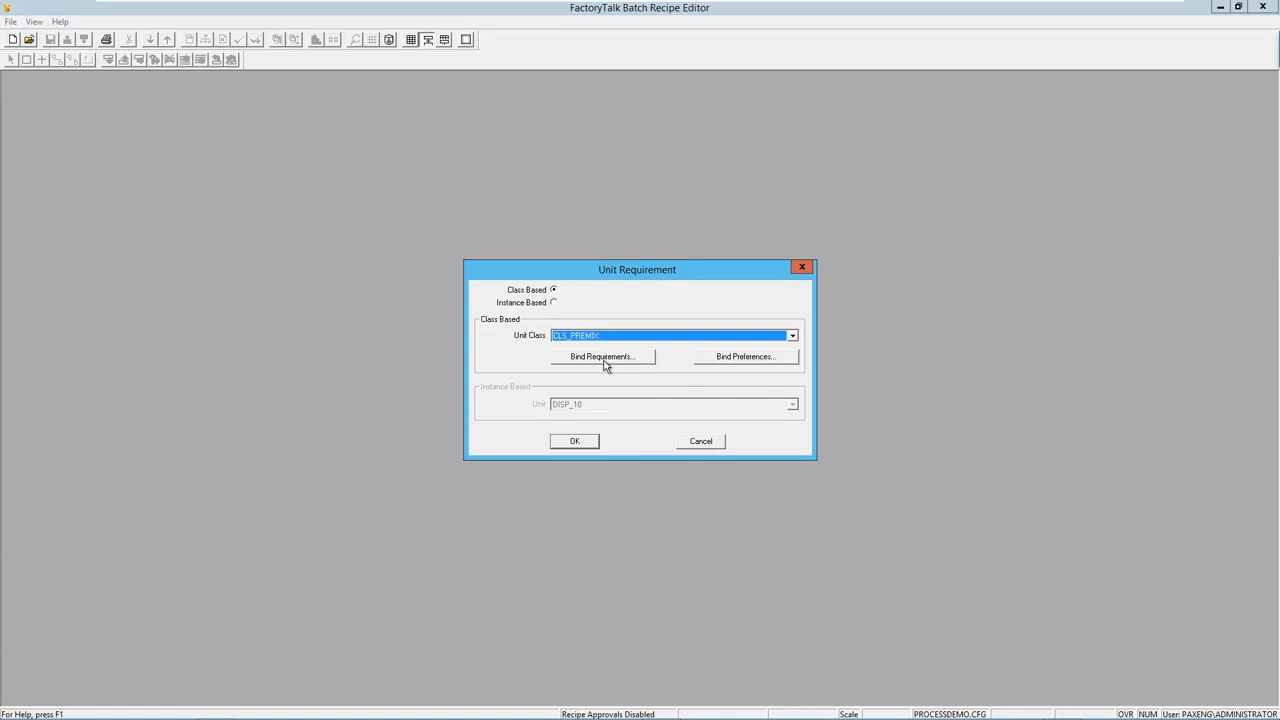
pyautogui.click(583, 444)
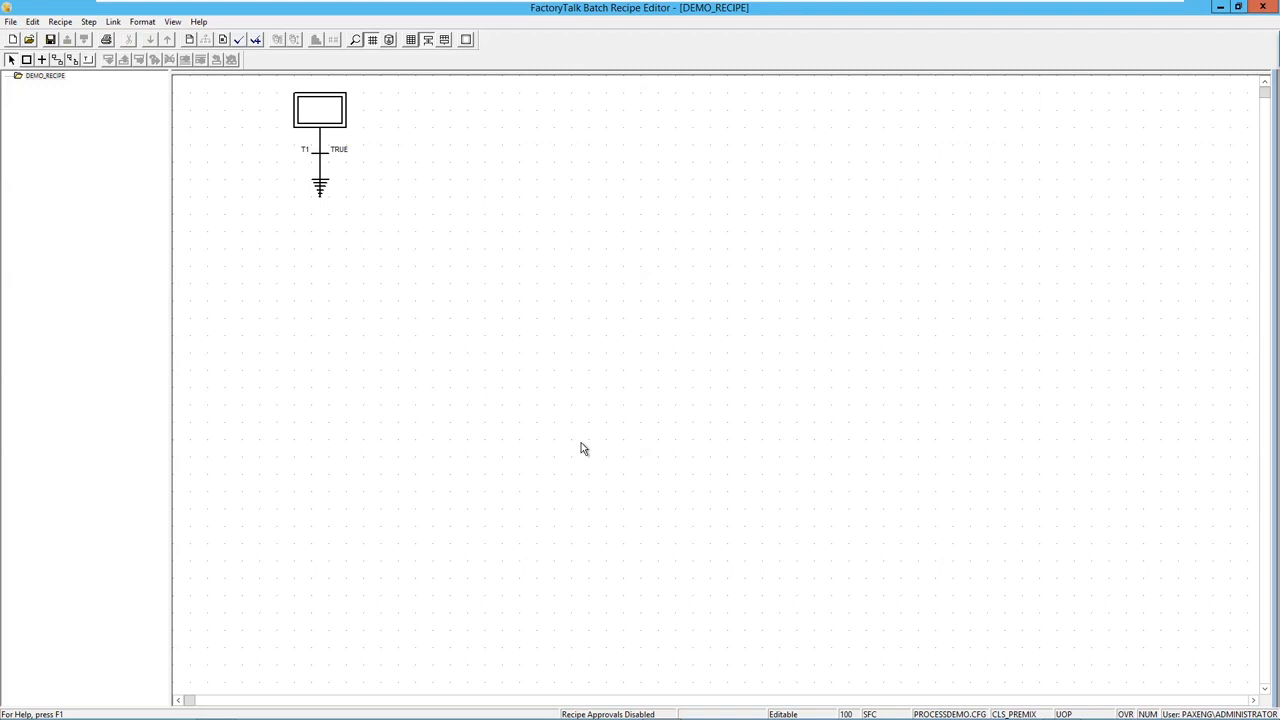
# Insert a P60X_CHARGE:1 phase step after transition T1.
pyautogui.click(320, 155)
pyautogui.click(109, 61)
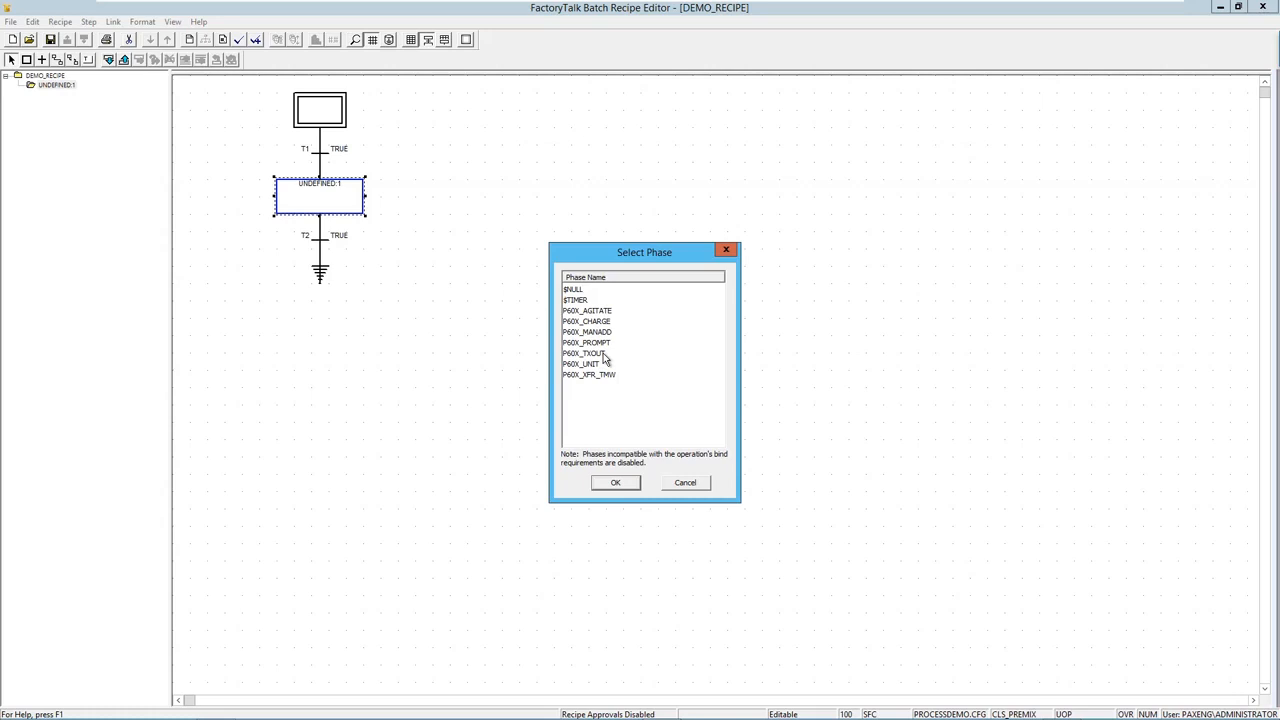
pyautogui.click(590, 324)
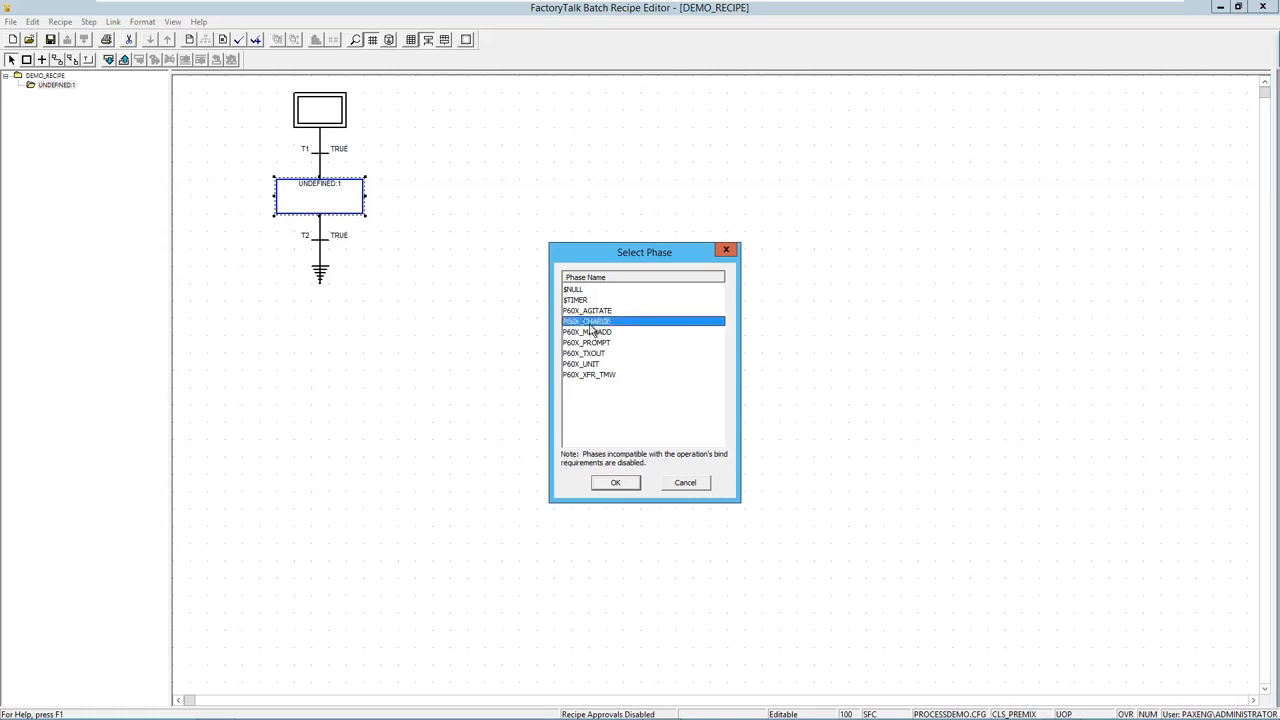
pyautogui.click(627, 486)
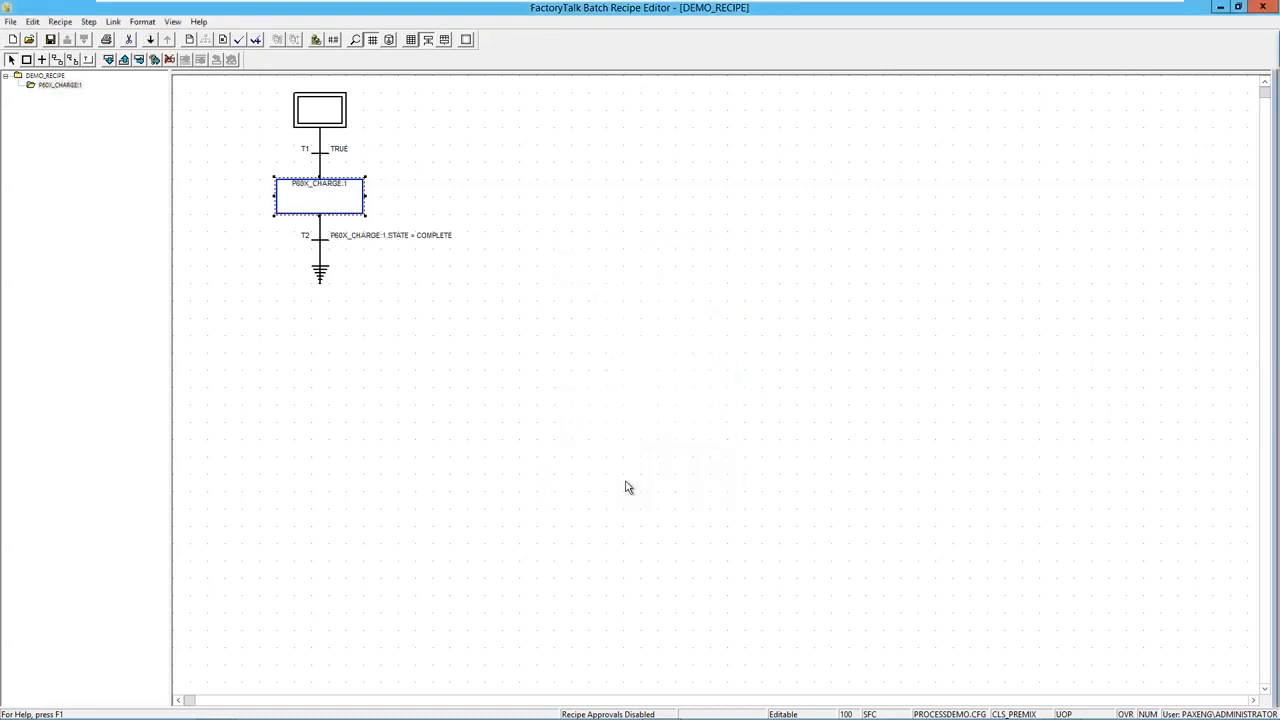
pyautogui.click(321, 242)
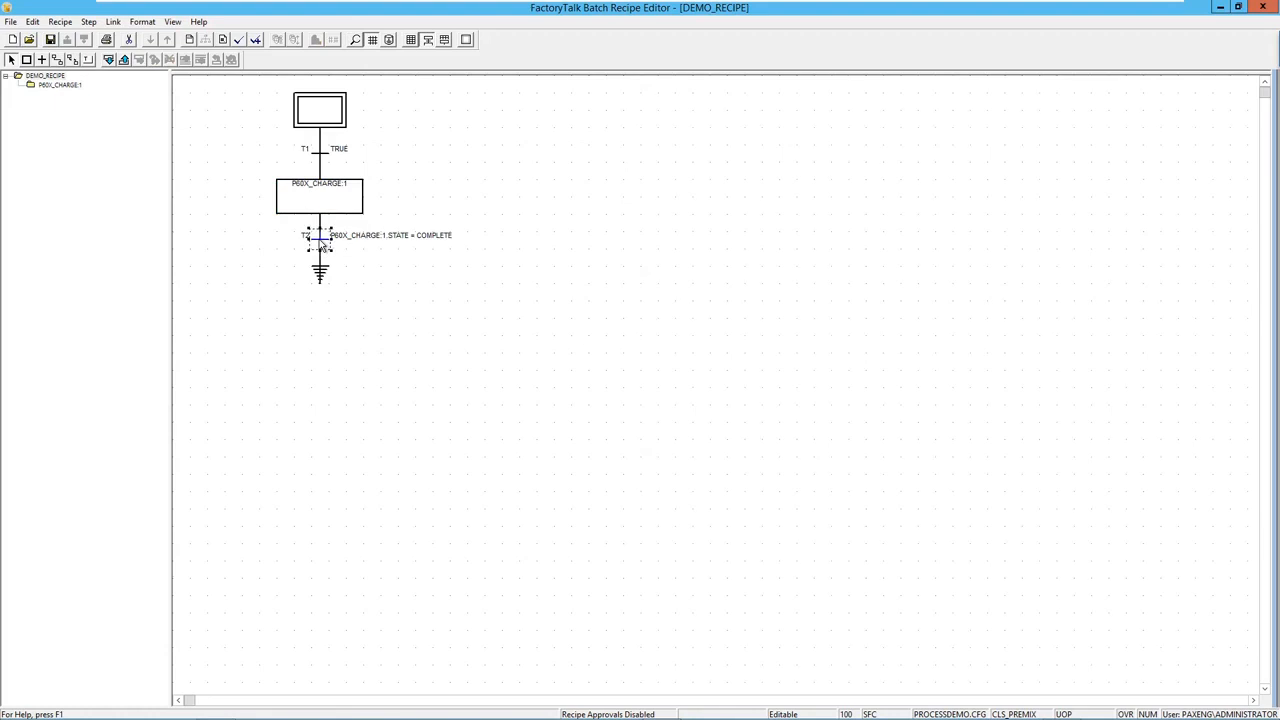
# Add step P60X_CHARGE:2 after T2 with a parallel P60X_AGITATE:1 step.
pyautogui.click(110, 62)
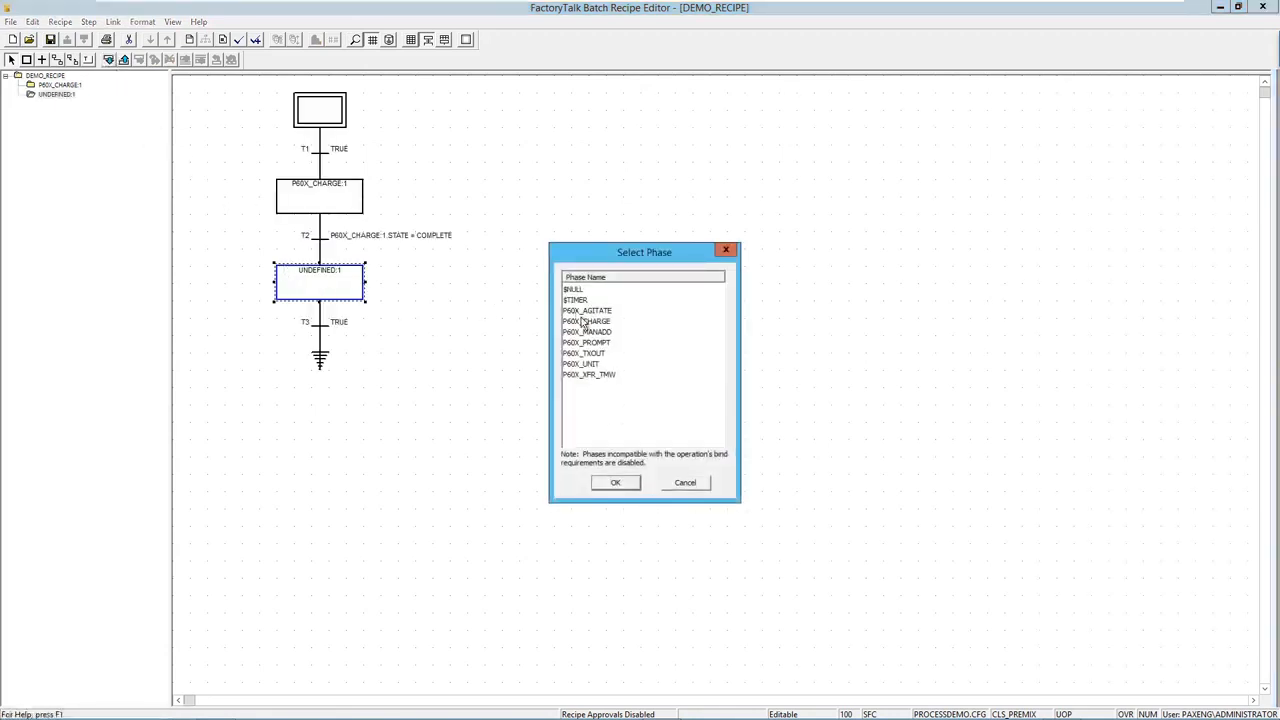
pyautogui.click(584, 321)
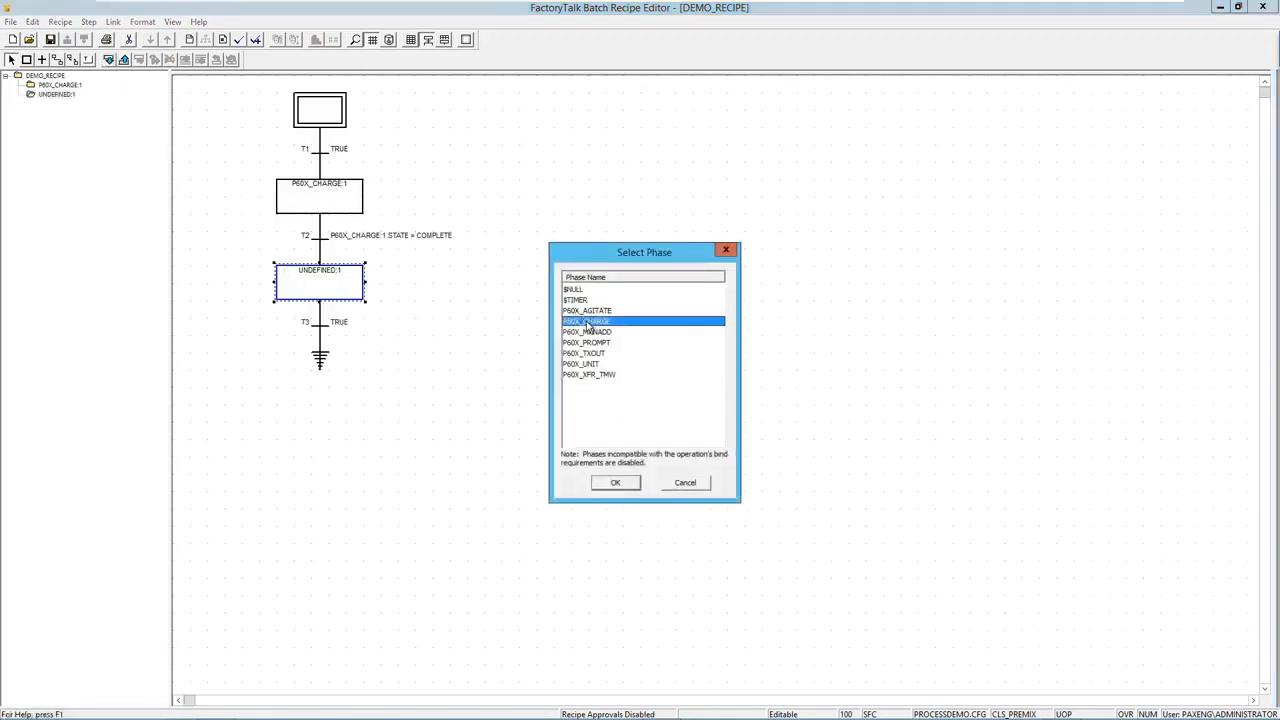
pyautogui.click(617, 484)
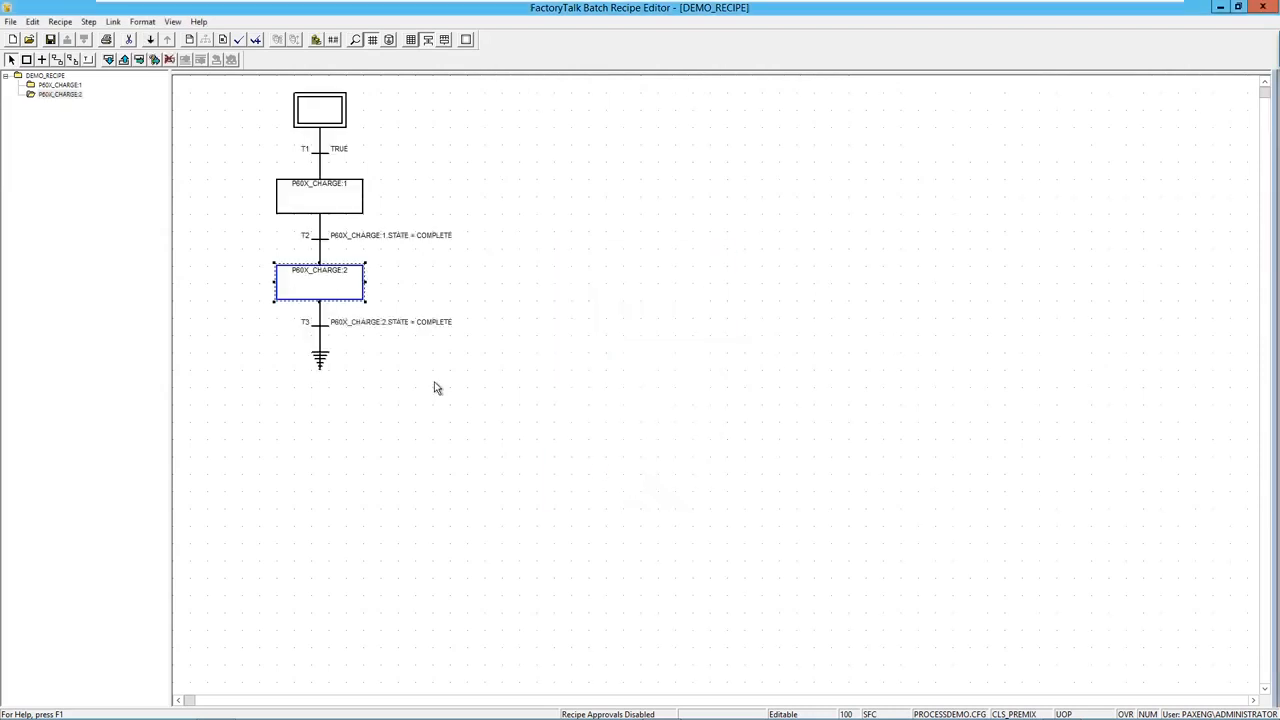
pyautogui.click(140, 60)
pyautogui.click(589, 312)
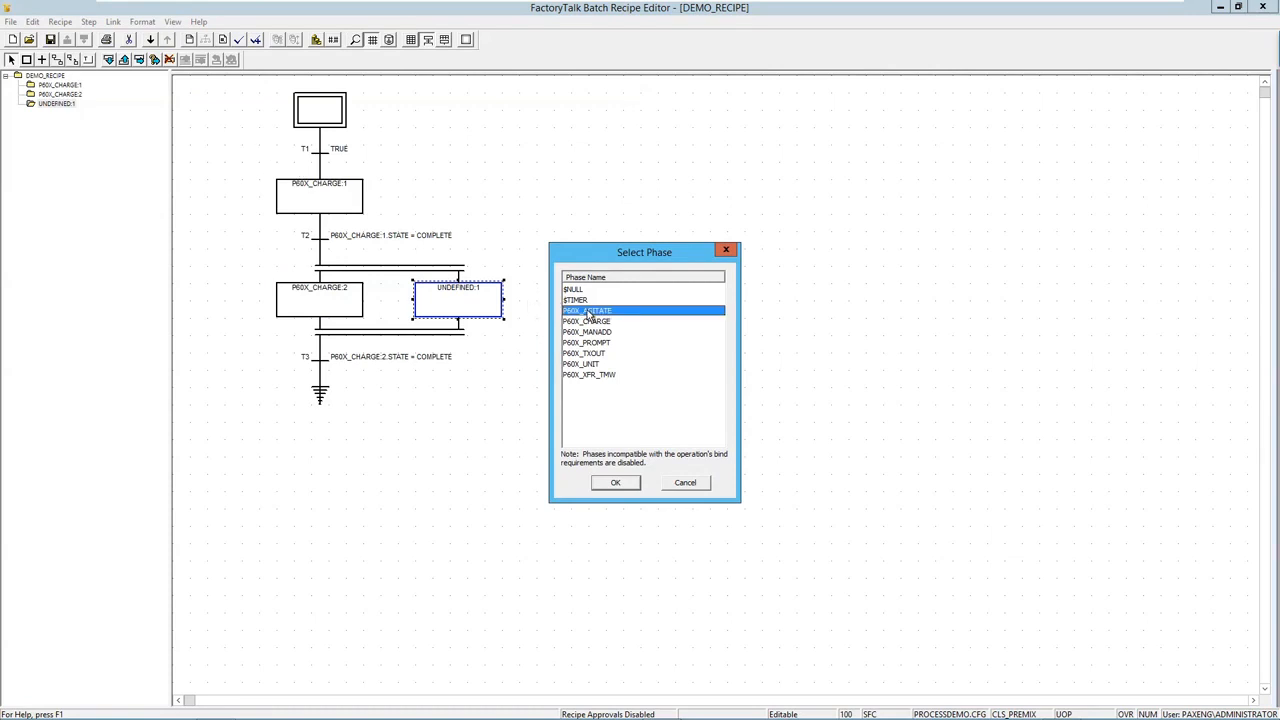
pyautogui.click(619, 480)
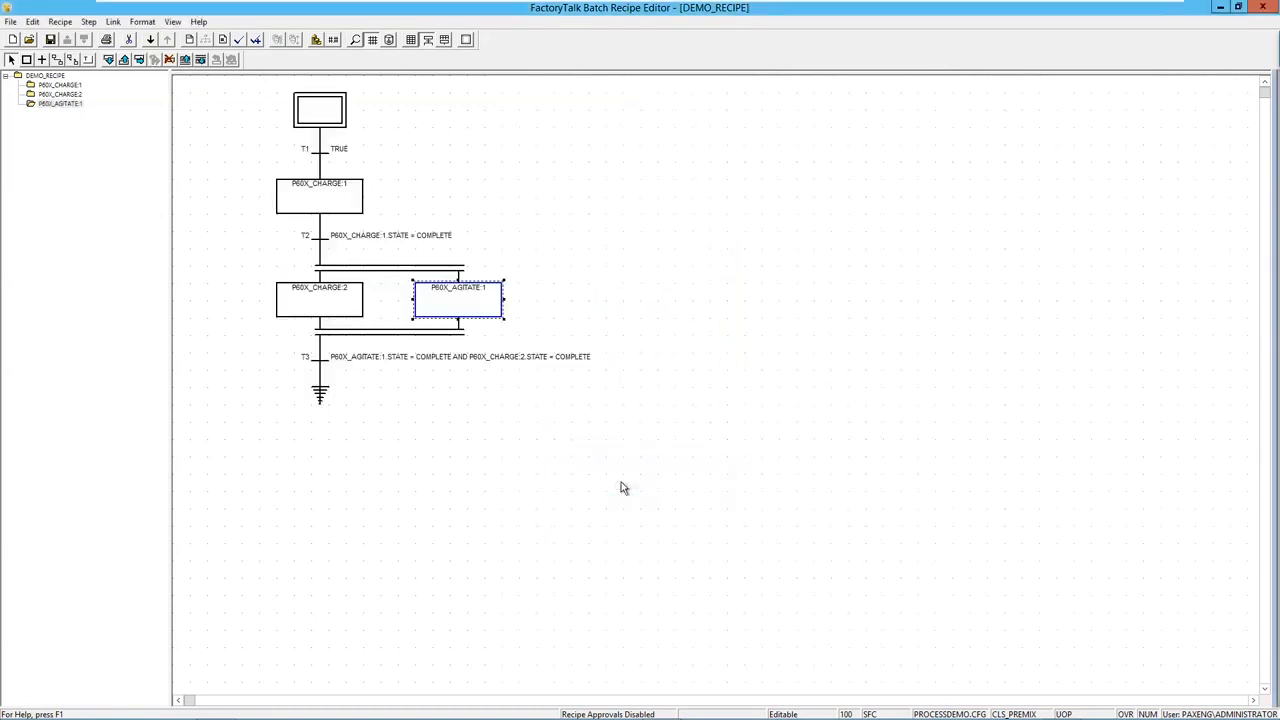
# Add a P60X_TXOUT:1 phase step after transition T3.
pyautogui.click(322, 365)
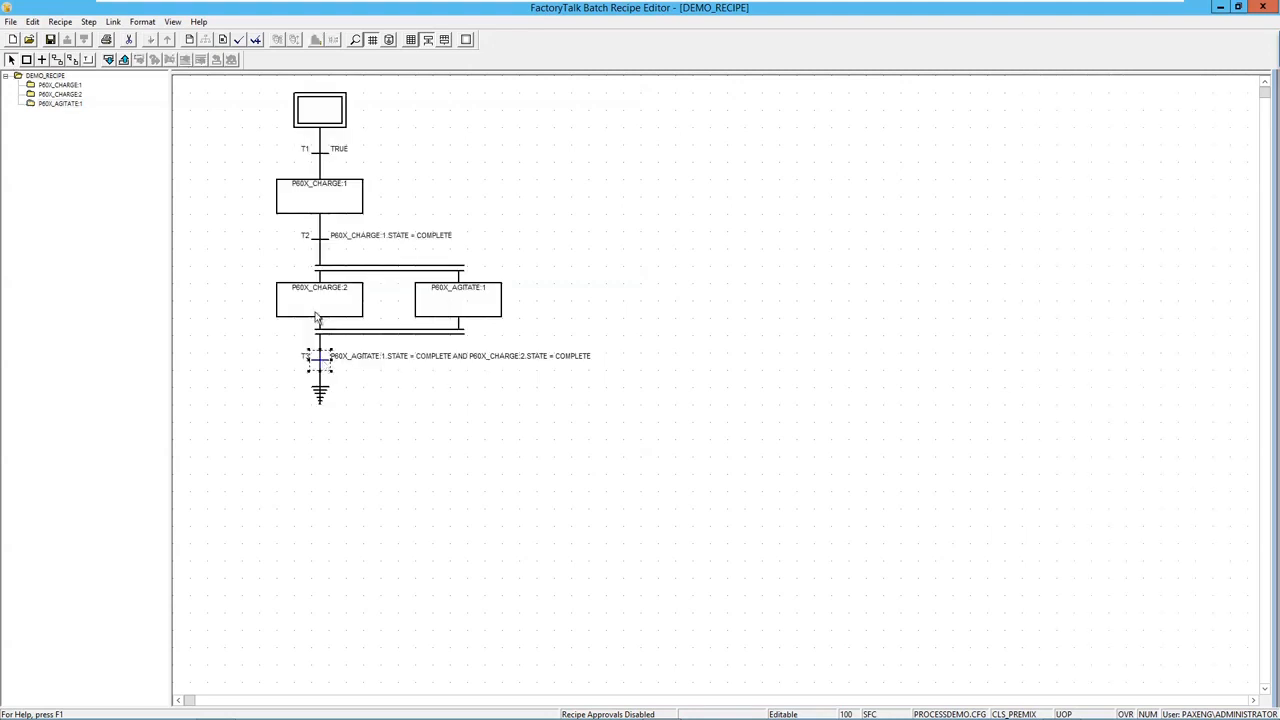
pyautogui.click(108, 60)
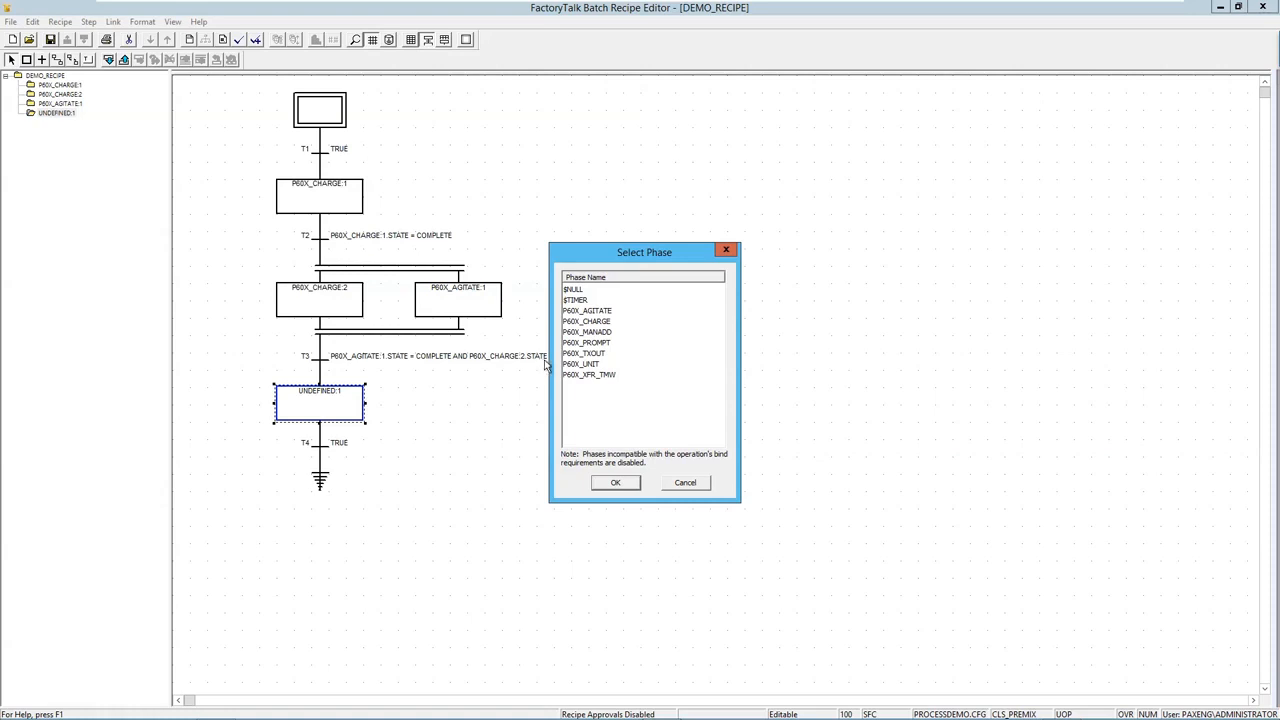
pyautogui.click(581, 356)
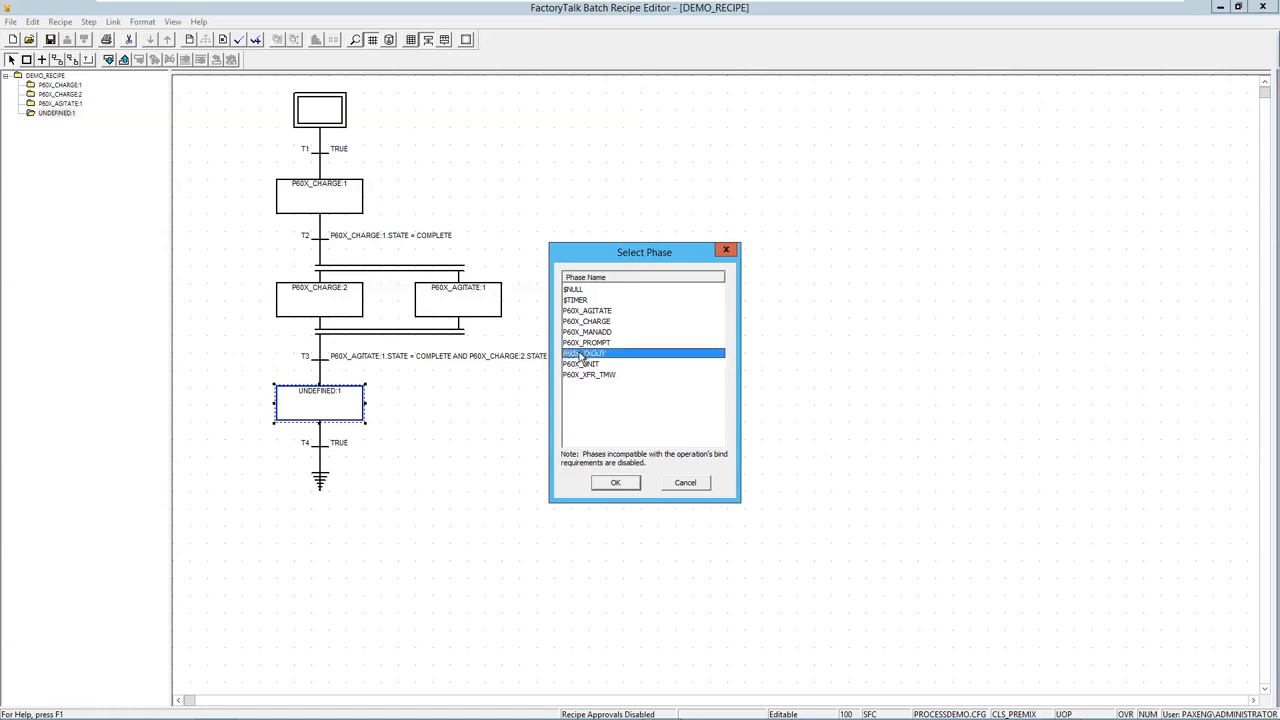
pyautogui.click(617, 484)
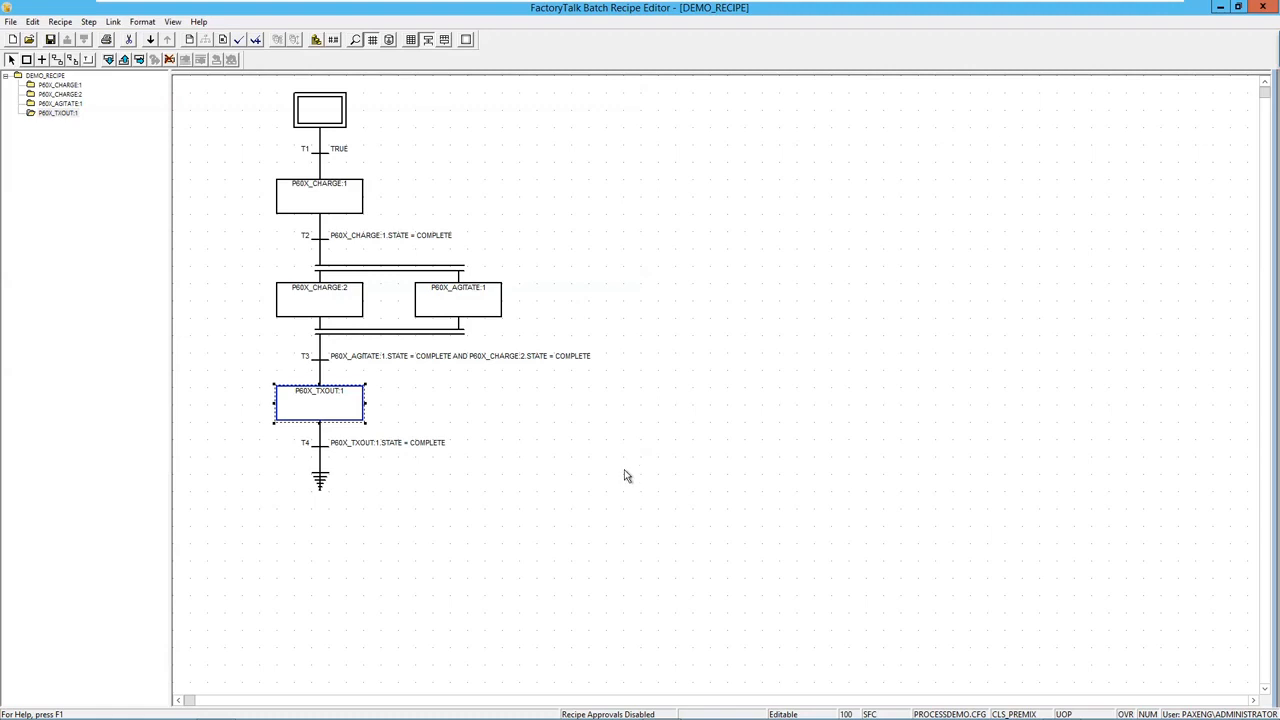
pyautogui.click(335, 197)
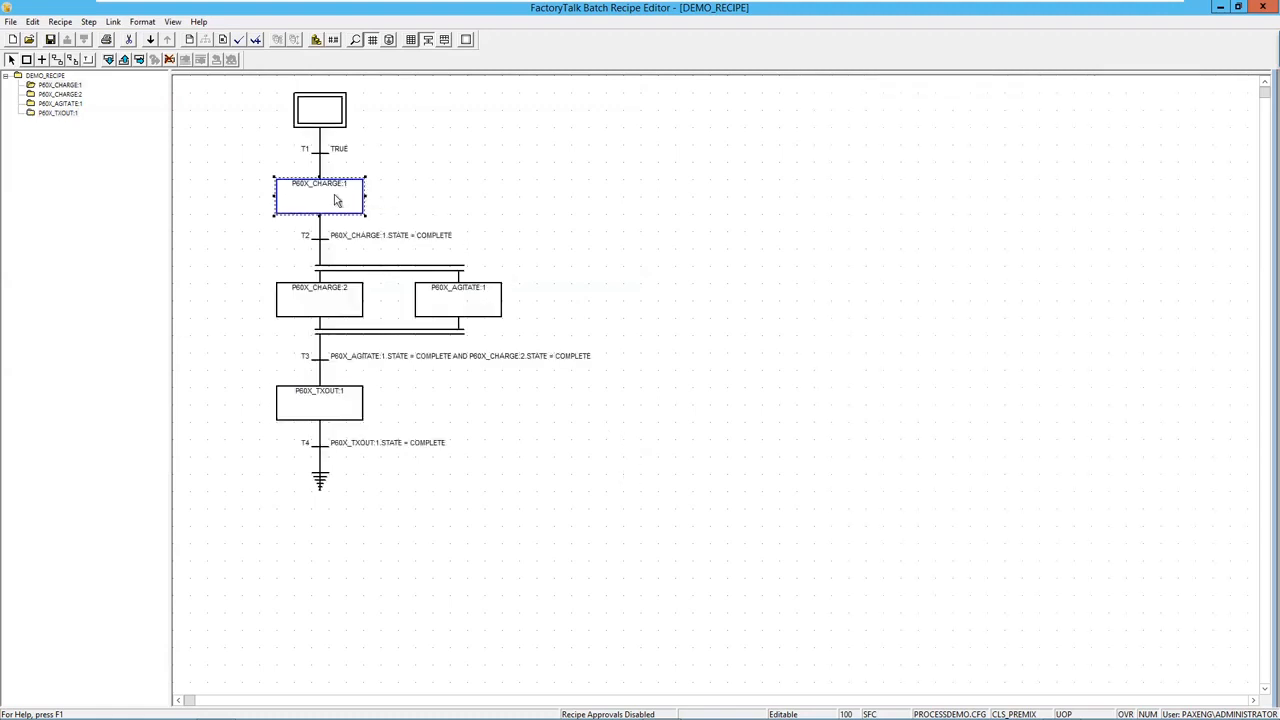
# Open P60X_CHARGE:1's parameter values and try MATERIAL_CHARGE origins, leaving it as Value.
pyautogui.click(334, 40)
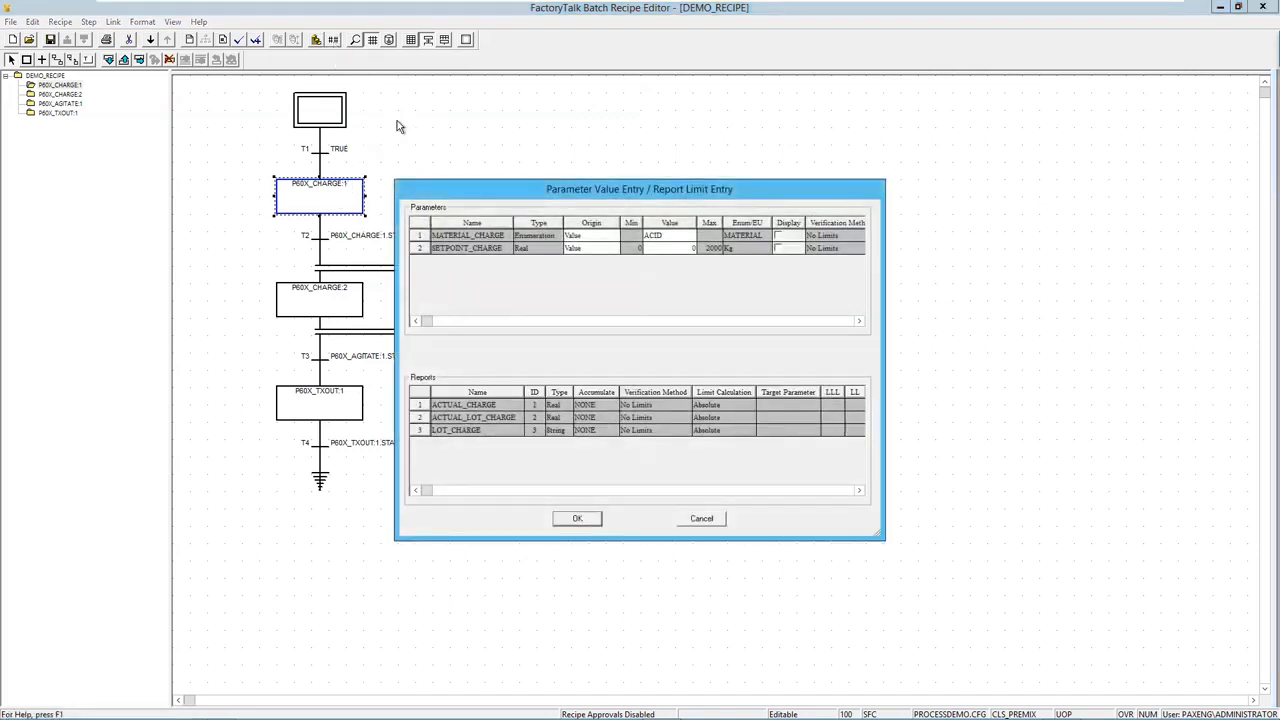
pyautogui.moveTo(471, 190); pyautogui.dragTo(689, 115)
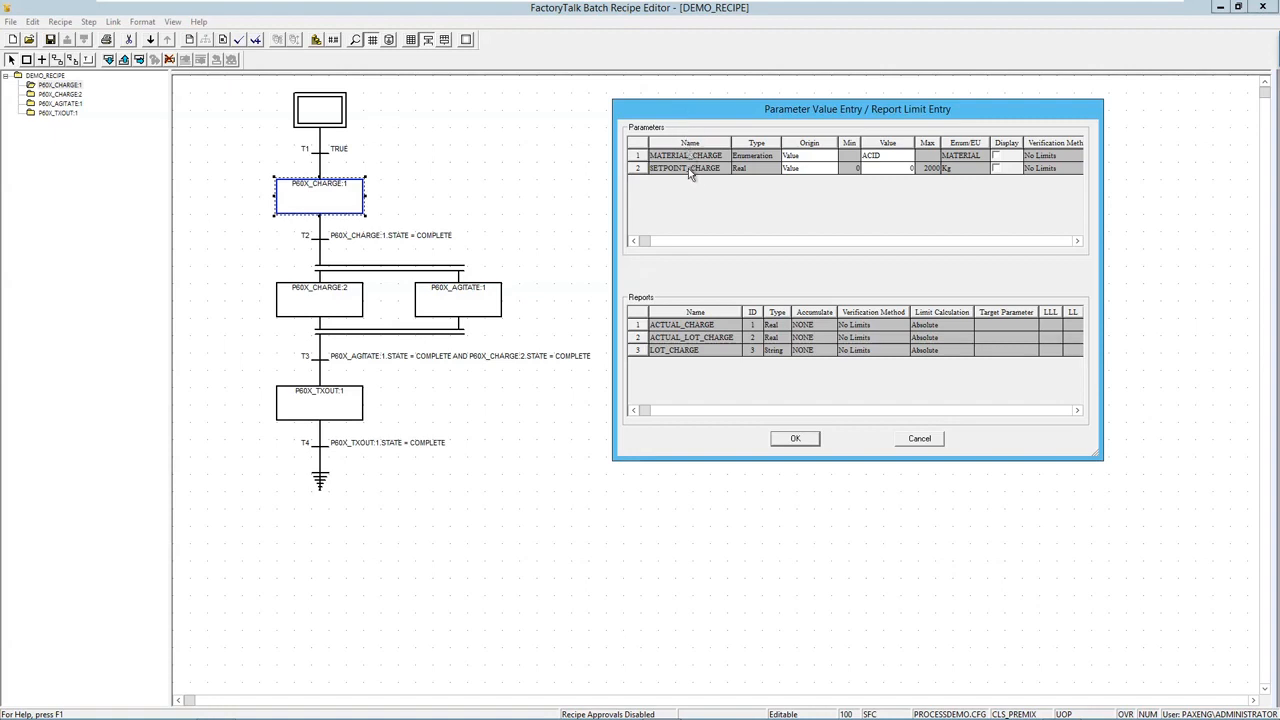
pyautogui.click(818, 158)
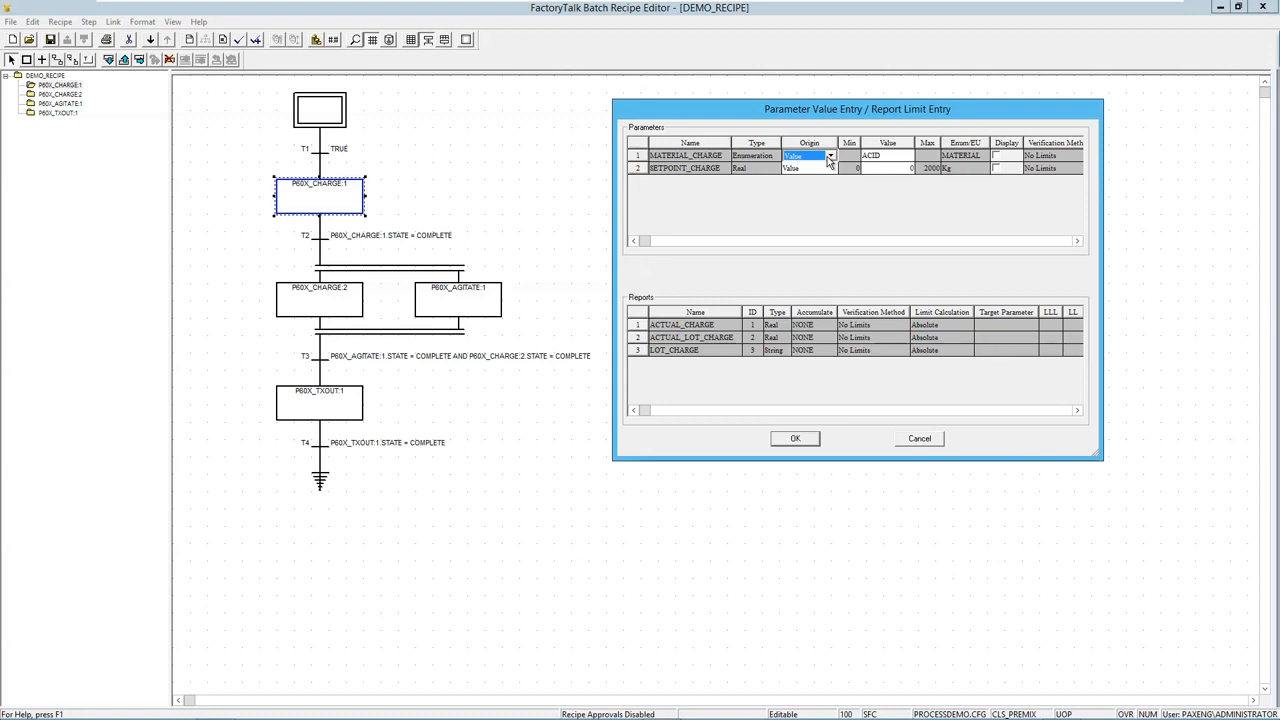
pyautogui.click(829, 157)
pyautogui.click(821, 160)
pyautogui.click(831, 160)
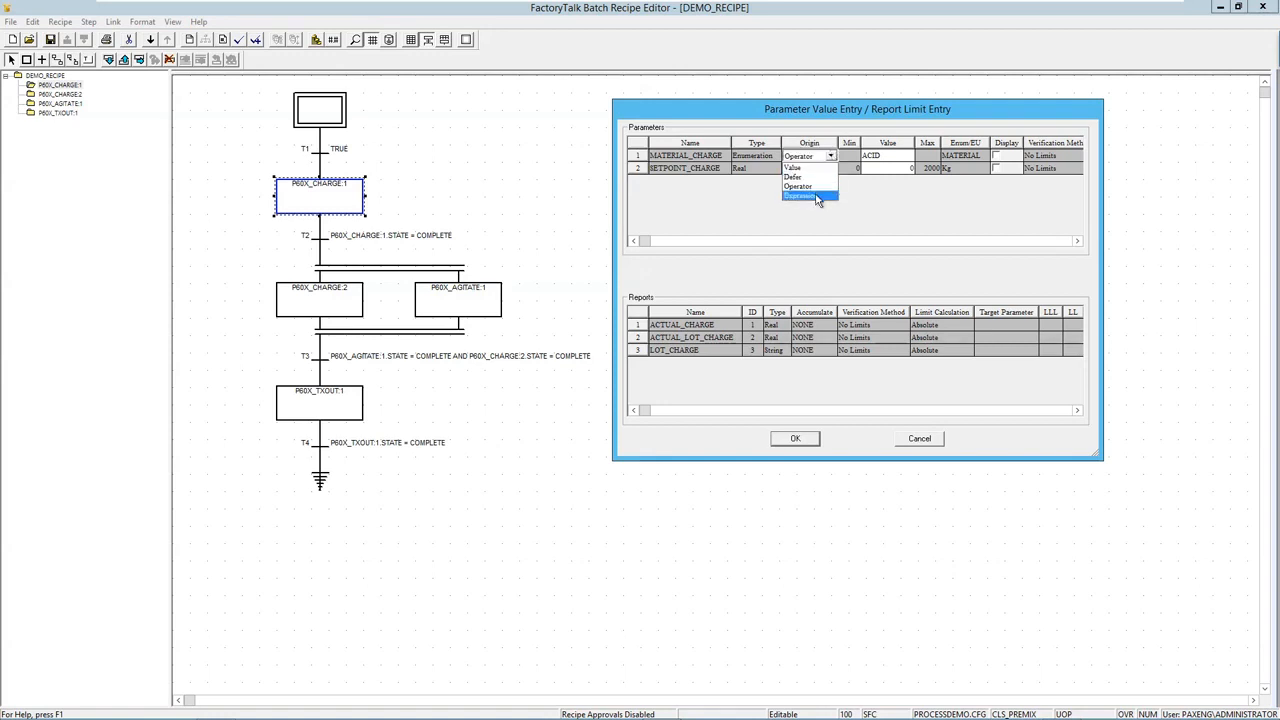
pyautogui.click(817, 200)
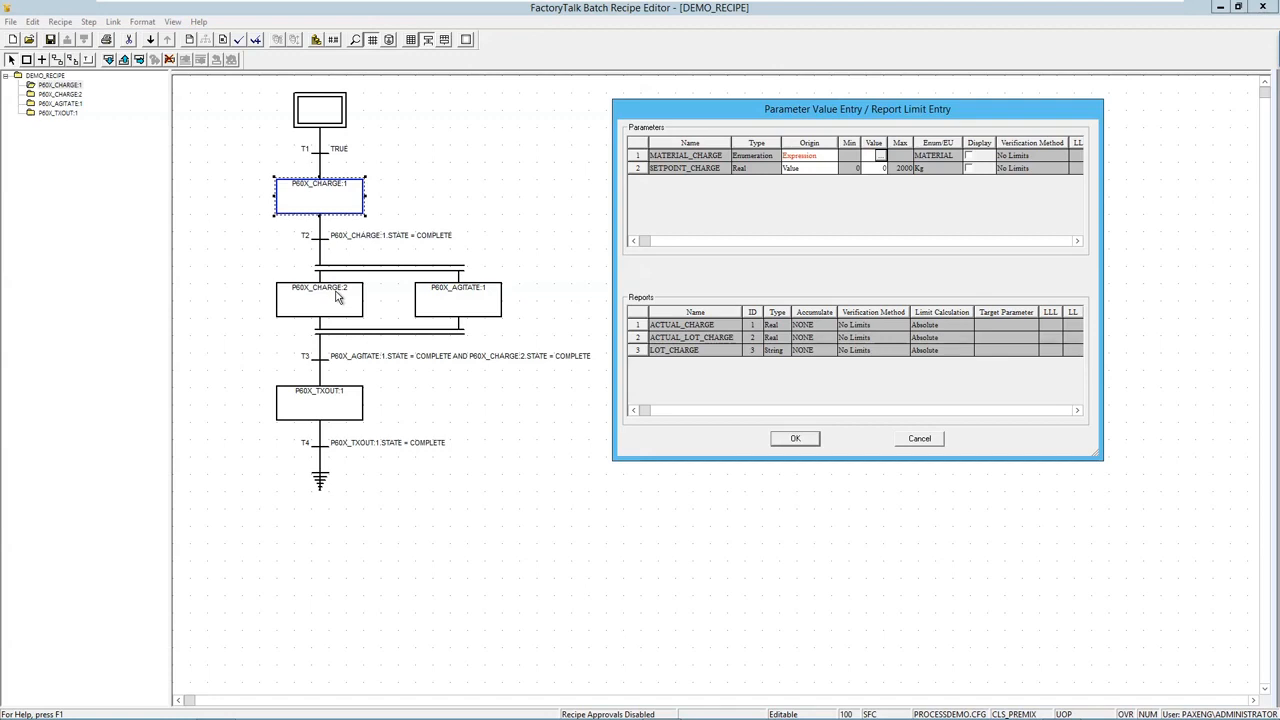
pyautogui.click(805, 156)
pyautogui.click(830, 156)
pyautogui.click(810, 167)
# Set MATERIAL_CHARGE to DIWATER and SETPOINT_CHARGE to 100, then apply the values.
pyautogui.click(892, 158)
pyautogui.click(907, 158)
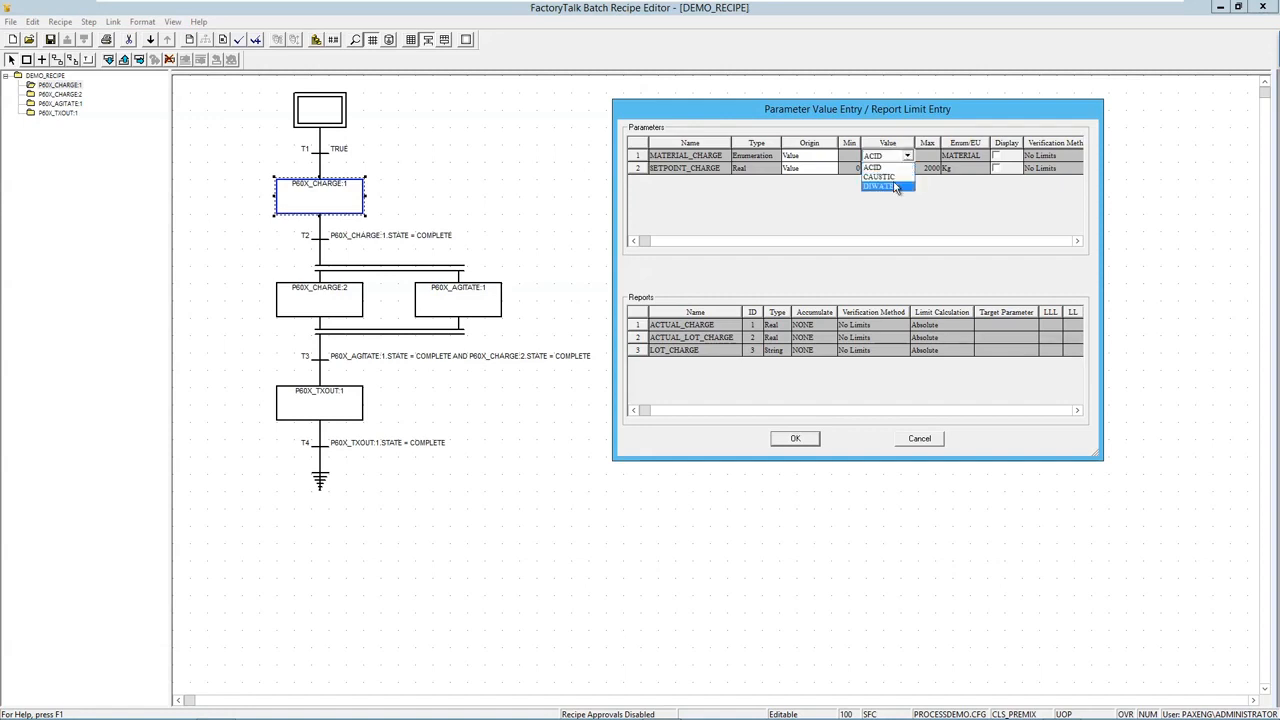
pyautogui.click(880, 186)
pyautogui.write('100')
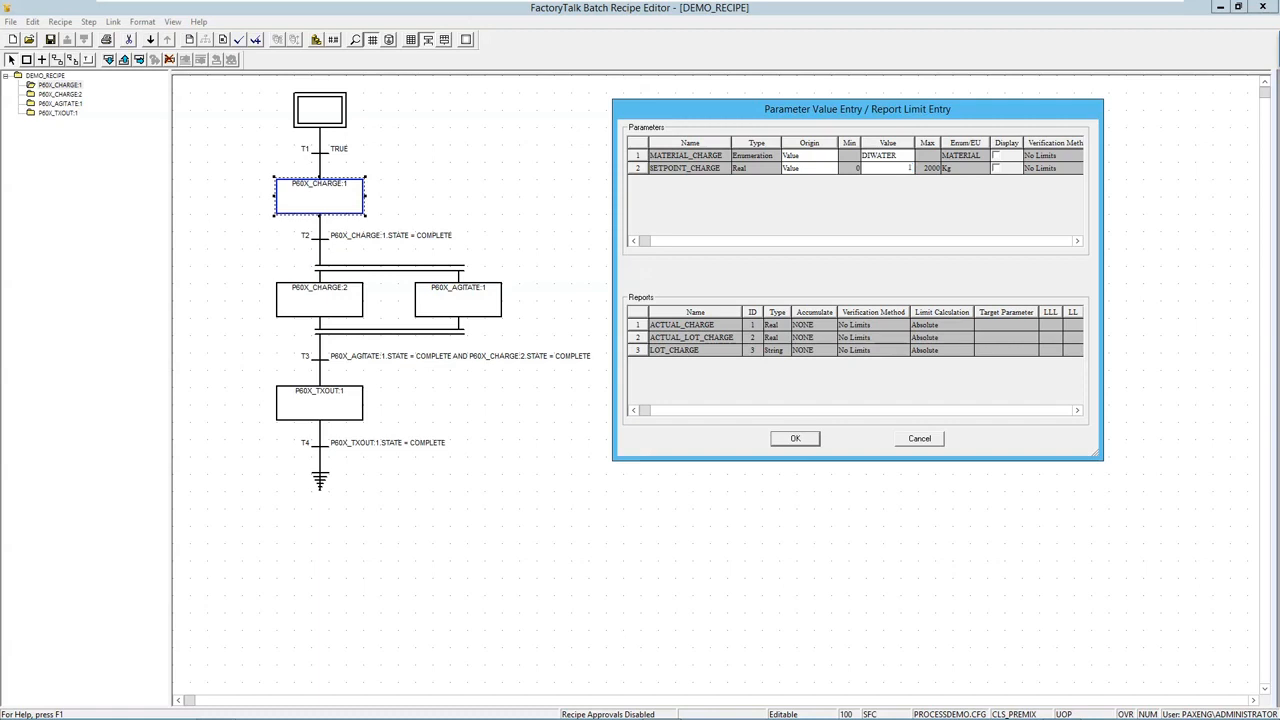
pyautogui.click(835, 172)
pyautogui.click(800, 441)
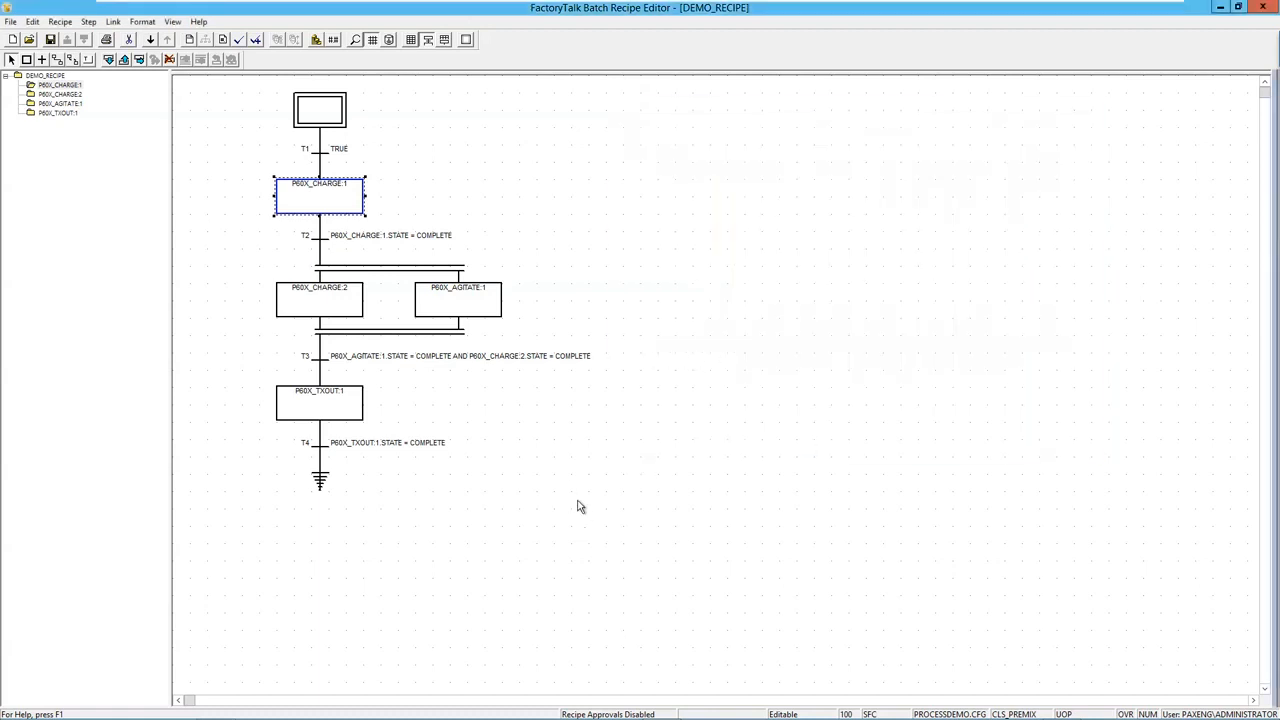
# Enter a new SETPOINT_CHARGE for P60X_CHARGE:2's ACID charge and apply it.
pyautogui.click(302, 306)
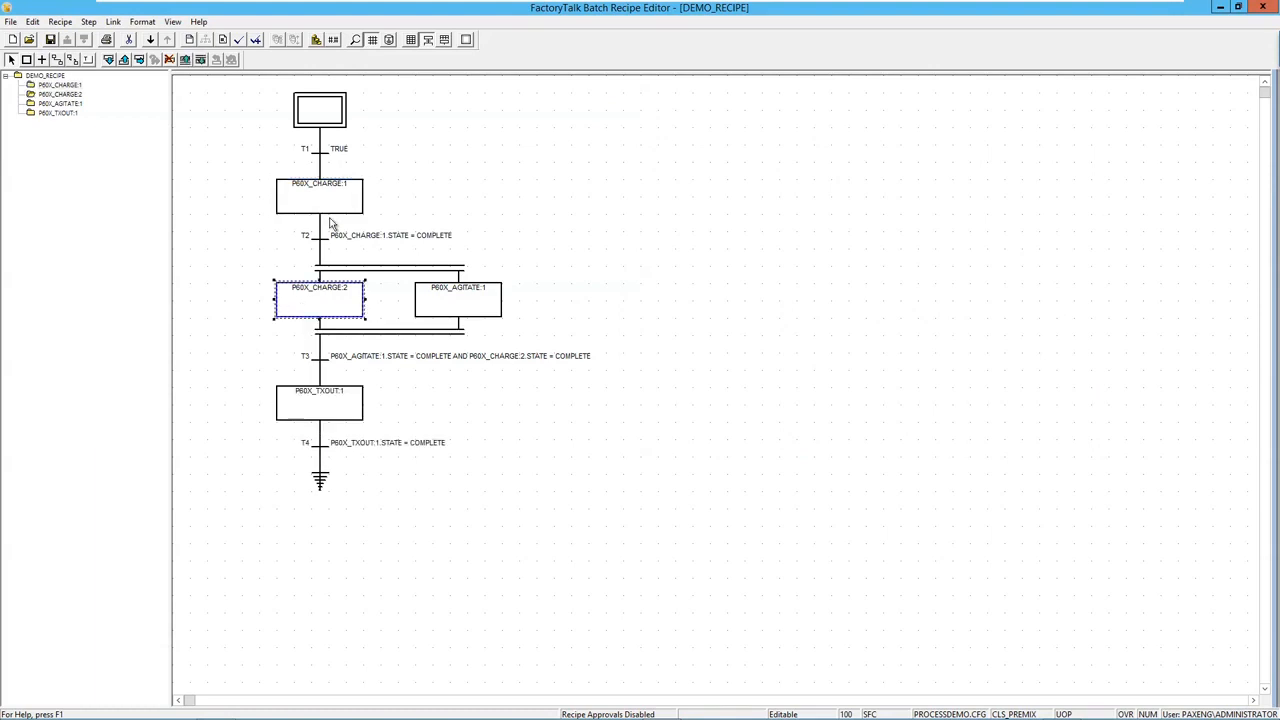
pyautogui.click(334, 46)
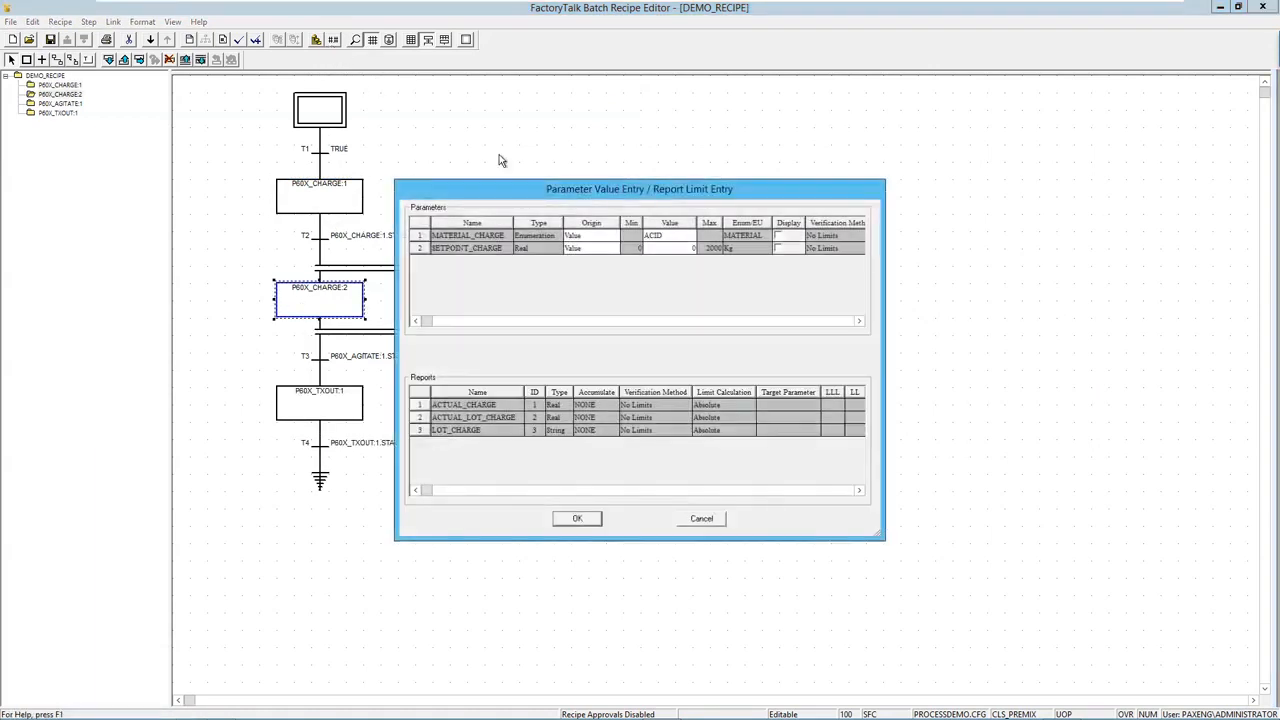
pyautogui.moveTo(545, 192); pyautogui.dragTo(697, 170)
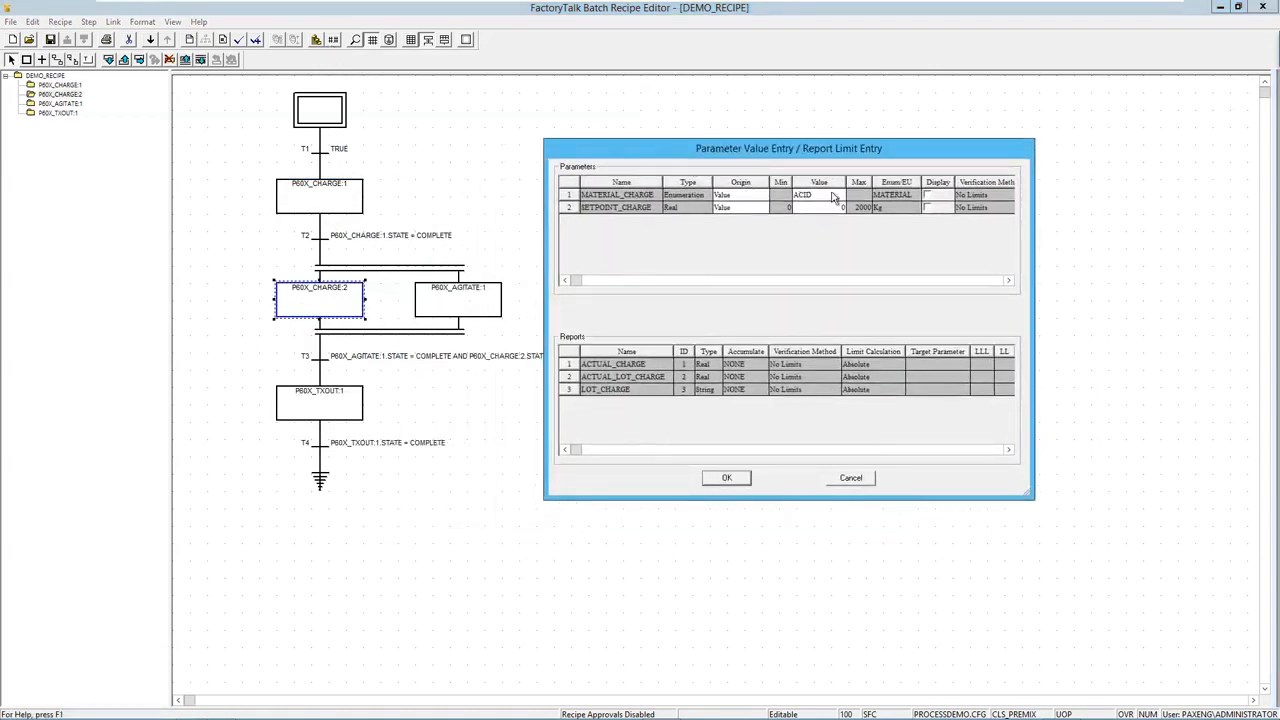
pyautogui.write('4')
pyautogui.click(824, 196)
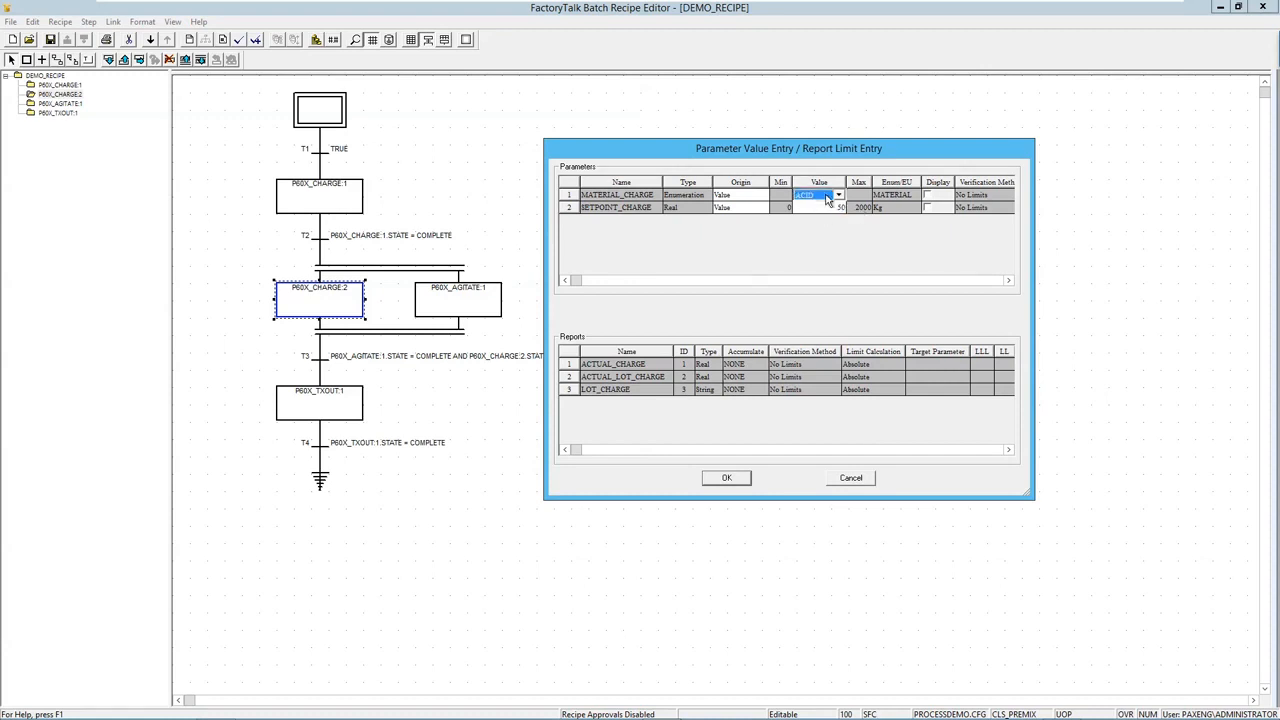
pyautogui.click(727, 479)
# Confirm P60X_AGITATE:1 and P60X_TXOUT:1 have no parameters to set.
pyautogui.click(476, 310)
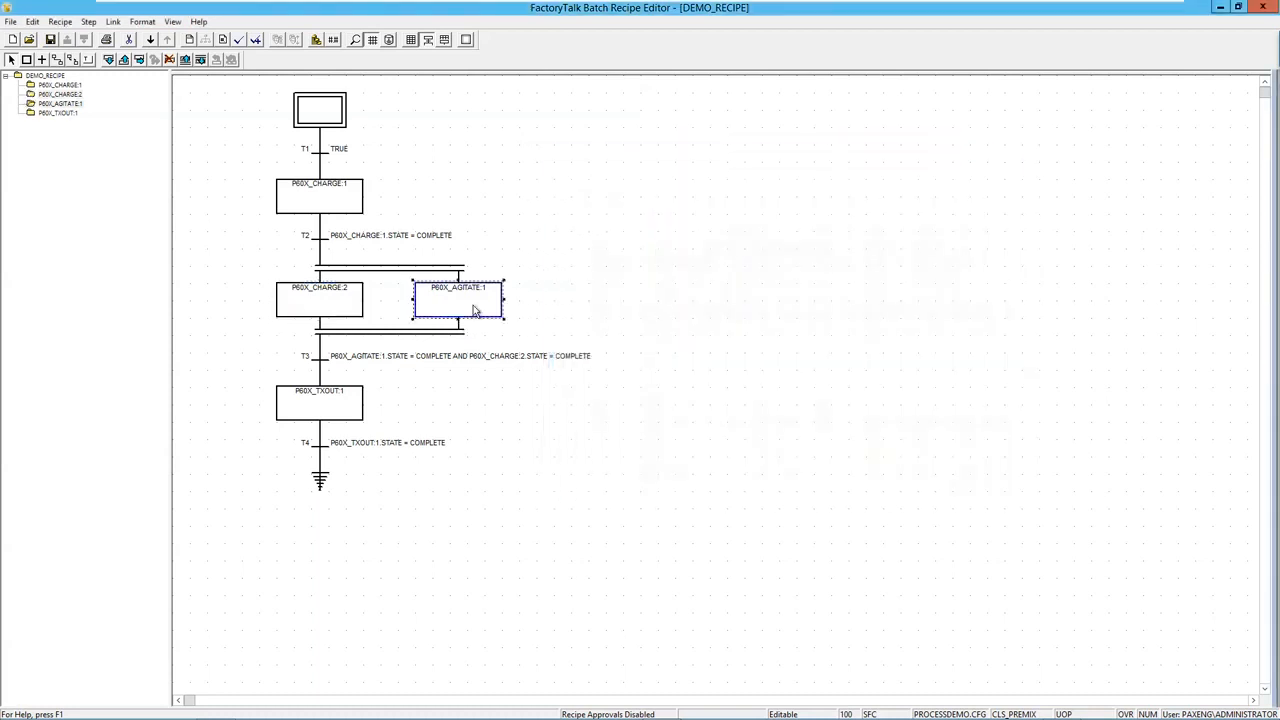
pyautogui.click(333, 39)
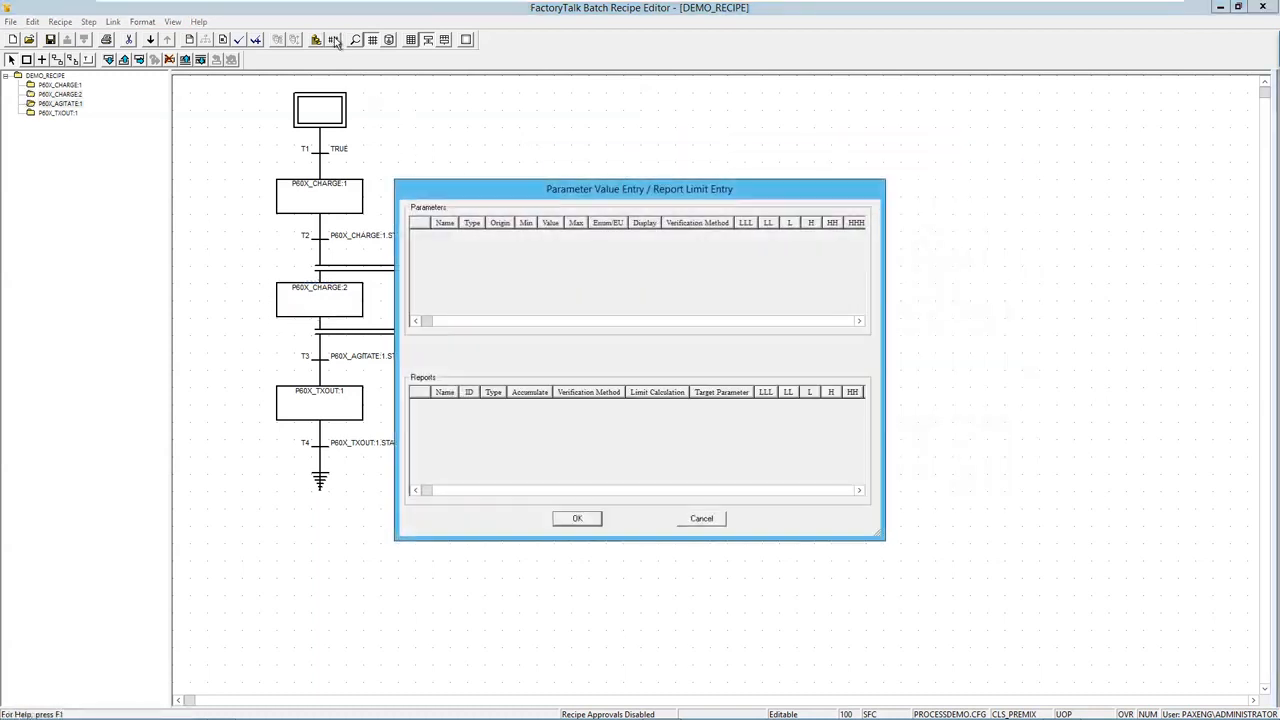
pyautogui.click(578, 518)
pyautogui.click(350, 415)
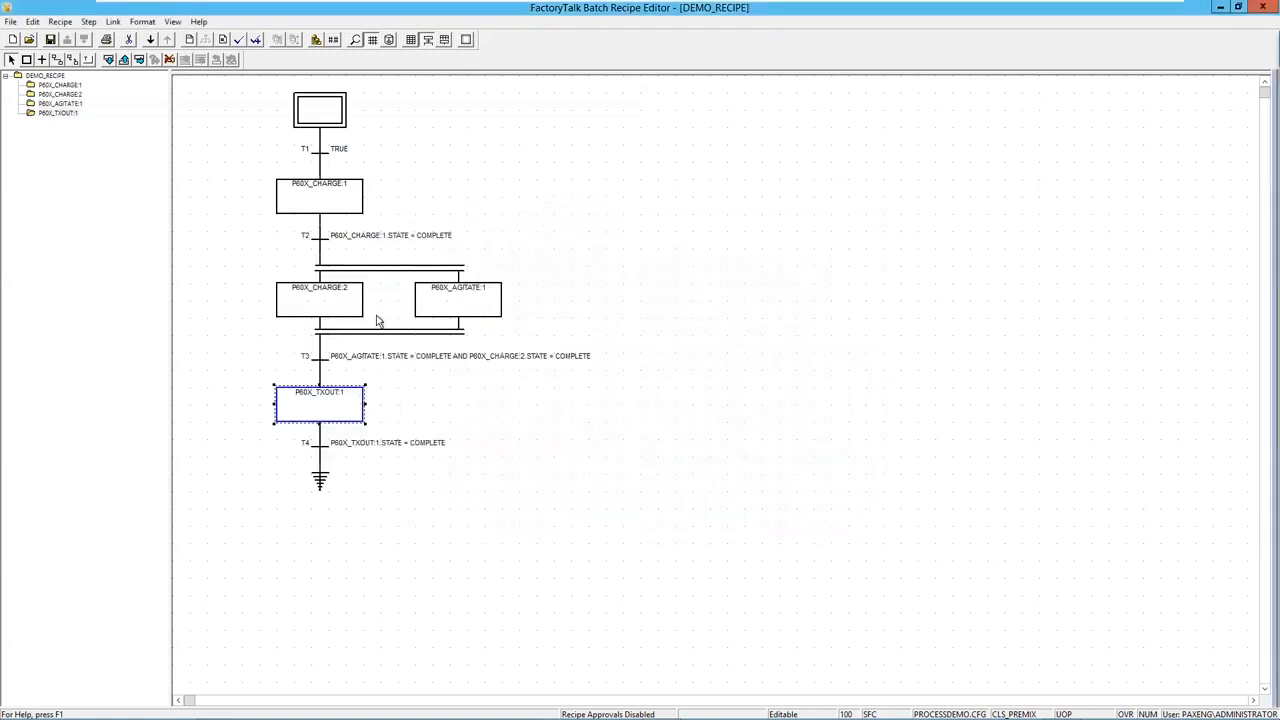
pyautogui.click(335, 40)
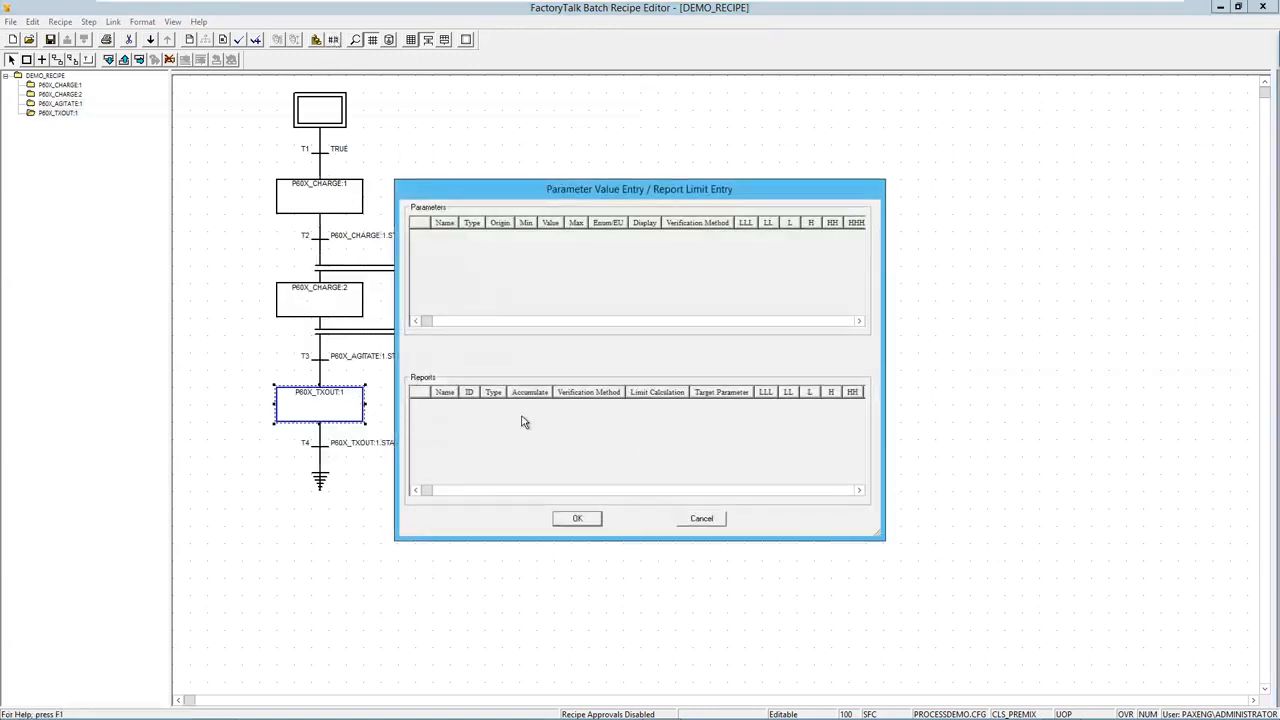
pyautogui.click(579, 519)
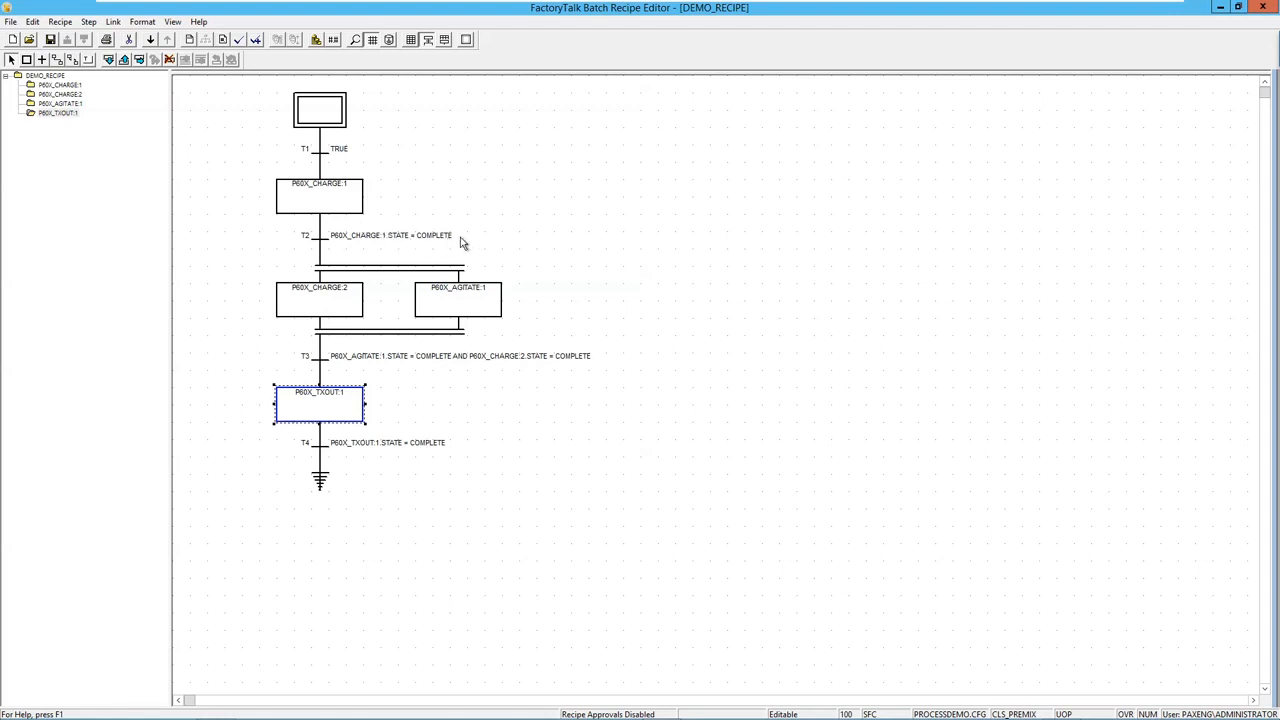
pyautogui.click(316, 366)
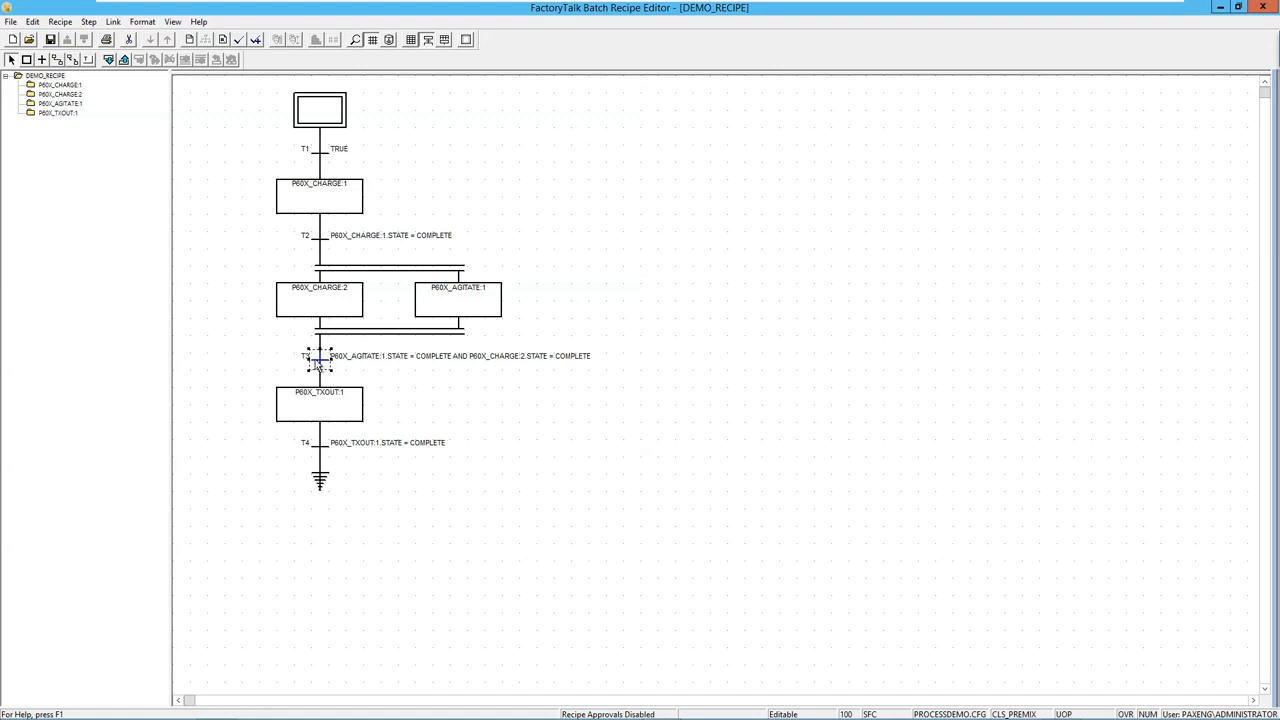
# Delete the P60X_AGITATE:1 clause from T3's expression, leaving P60X_CHARGE:2.STATE = COMPLETE.
pyautogui.doubleClick(316, 362)
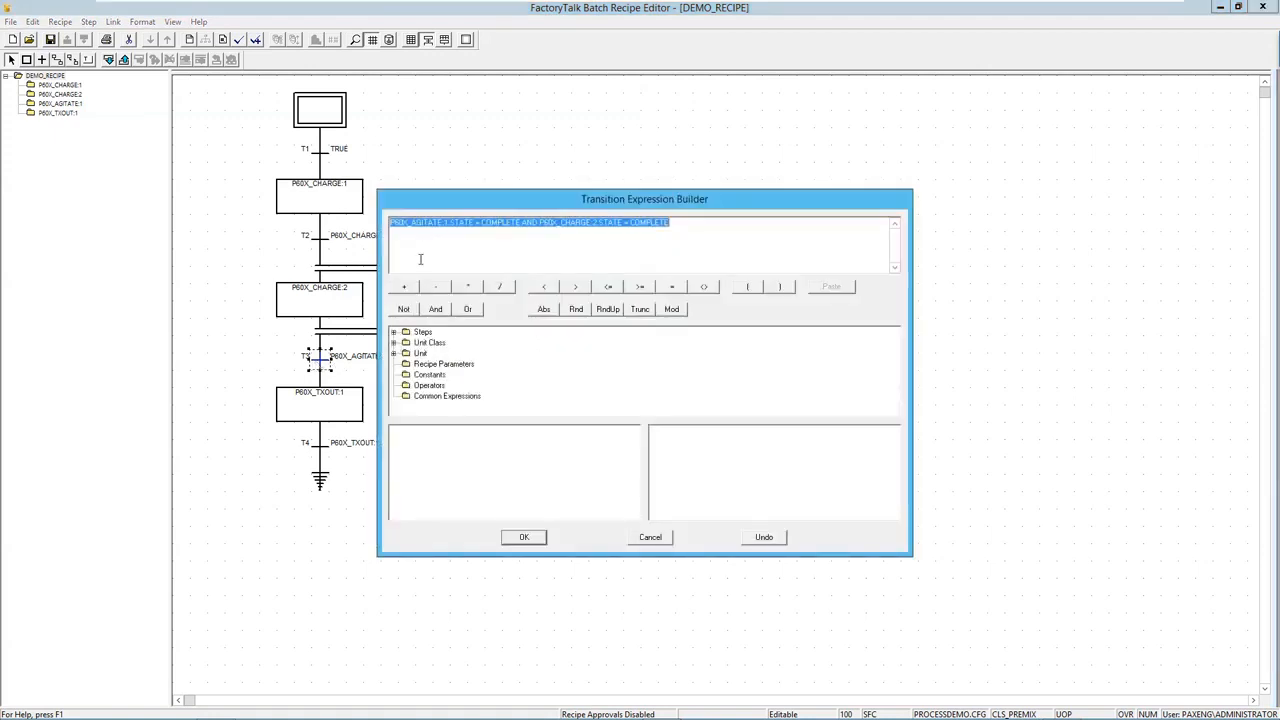
pyautogui.click(428, 247)
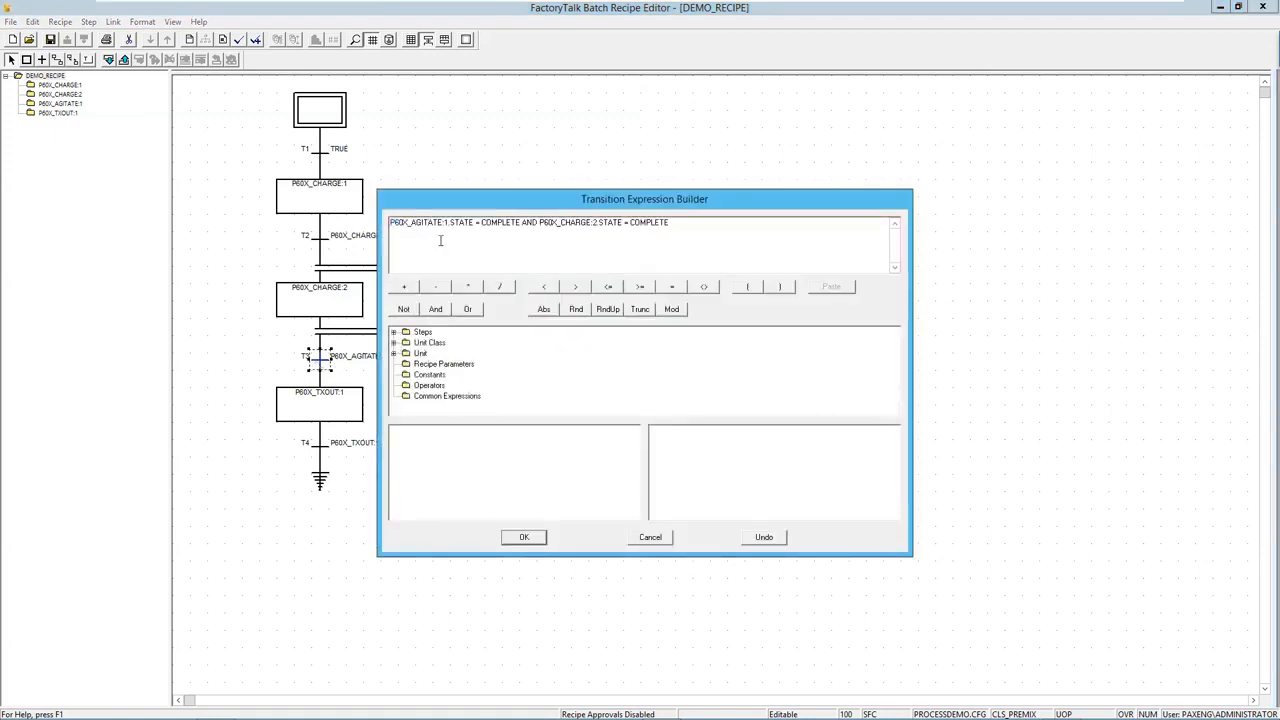
pyautogui.moveTo(540, 223); pyautogui.dragTo(395, 218)
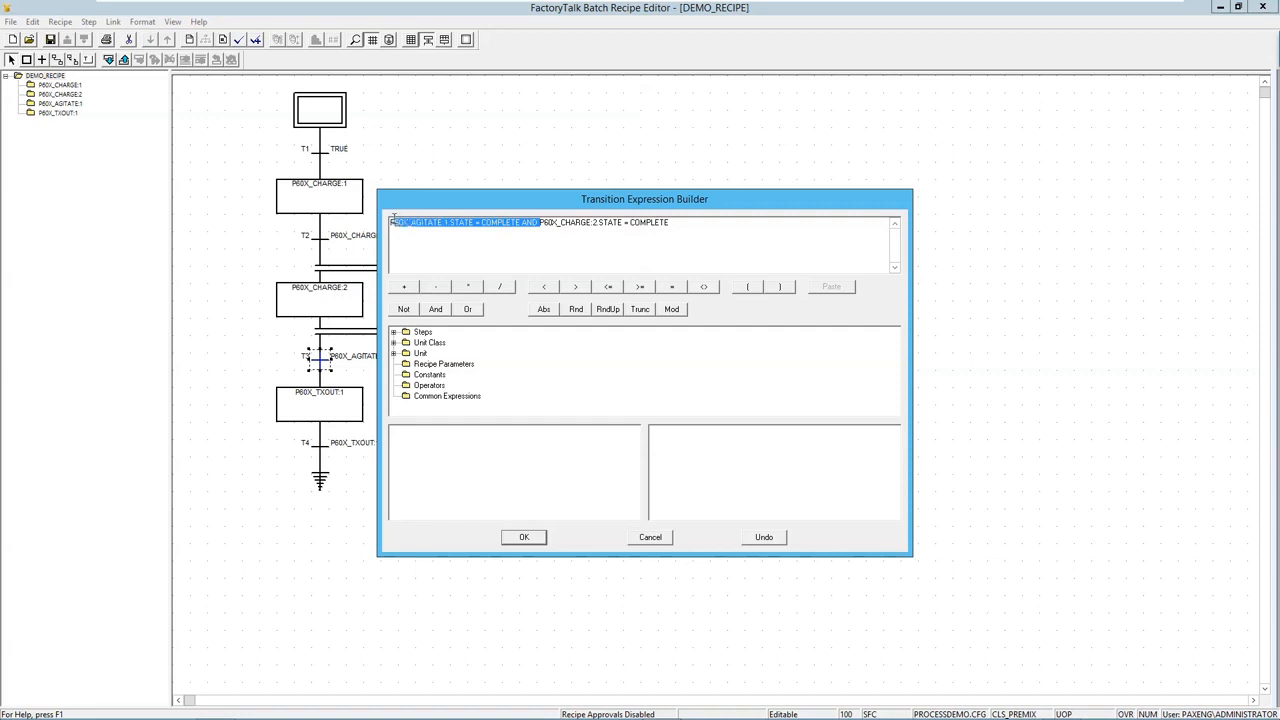
pyautogui.press('Delete')
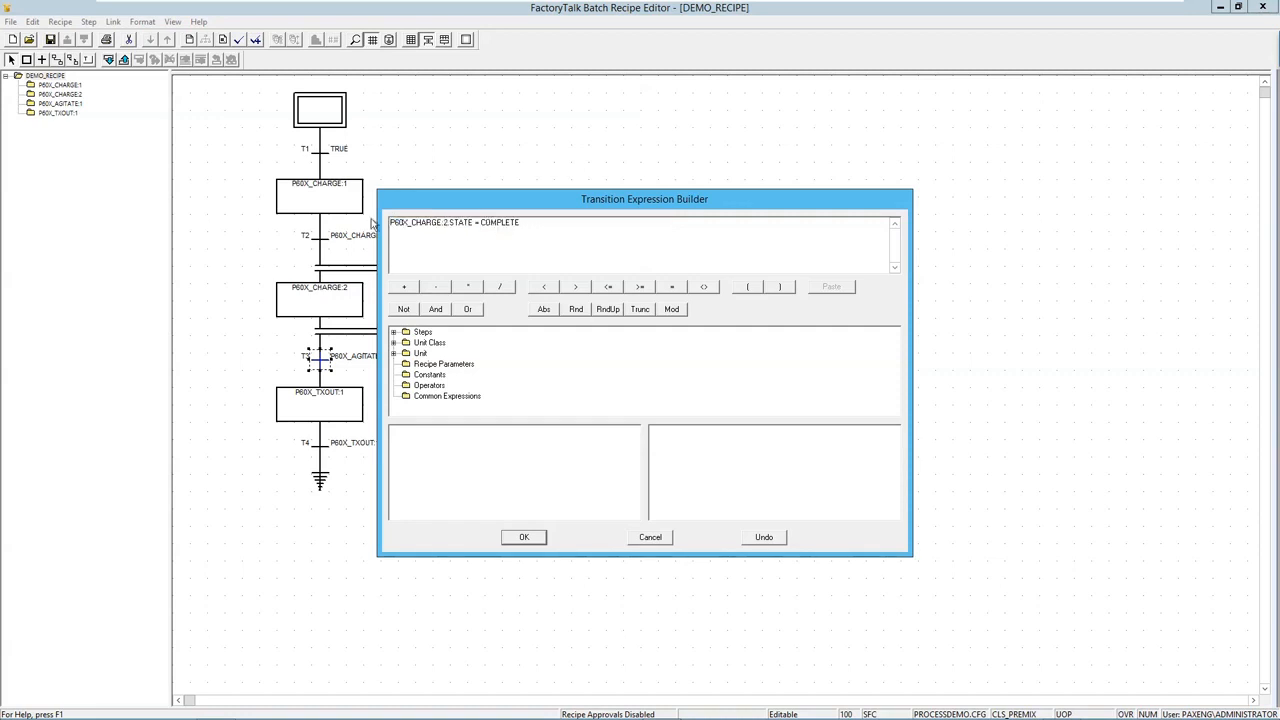
pyautogui.click(528, 537)
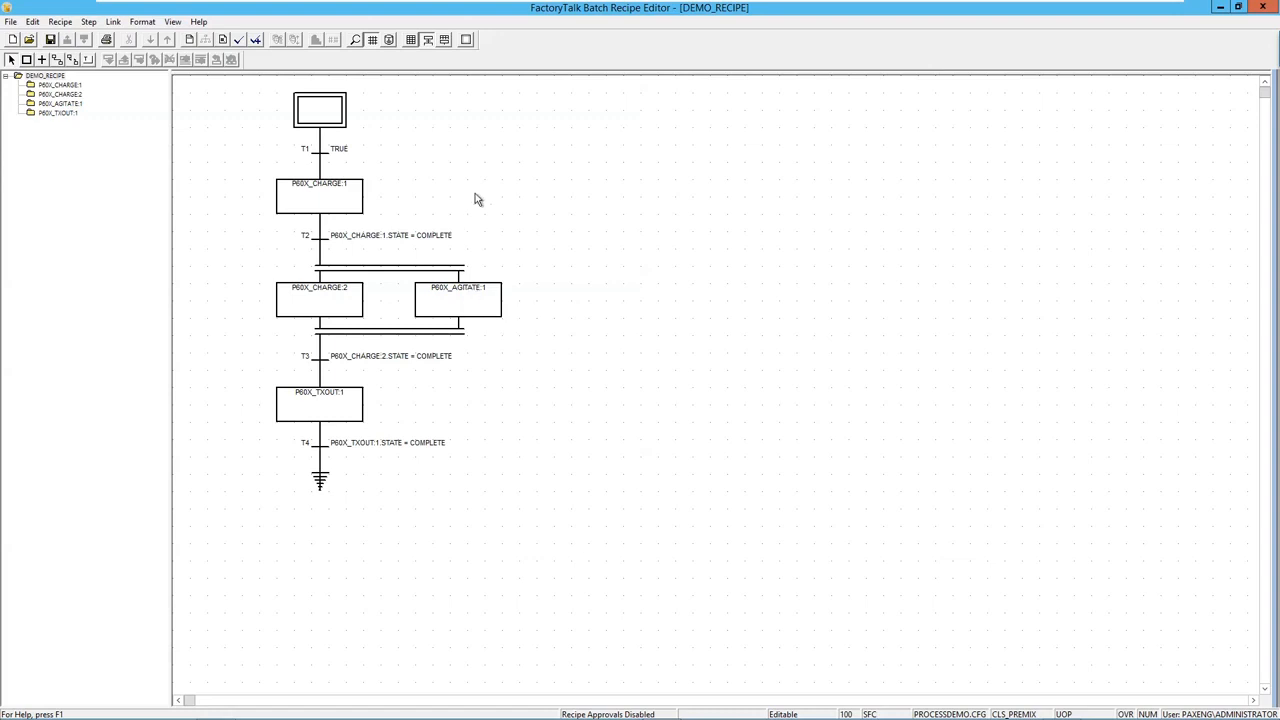
# Verify DEMO_RECIPE with the audit comment 'Initial recipe validation'.
pyautogui.click(256, 42)
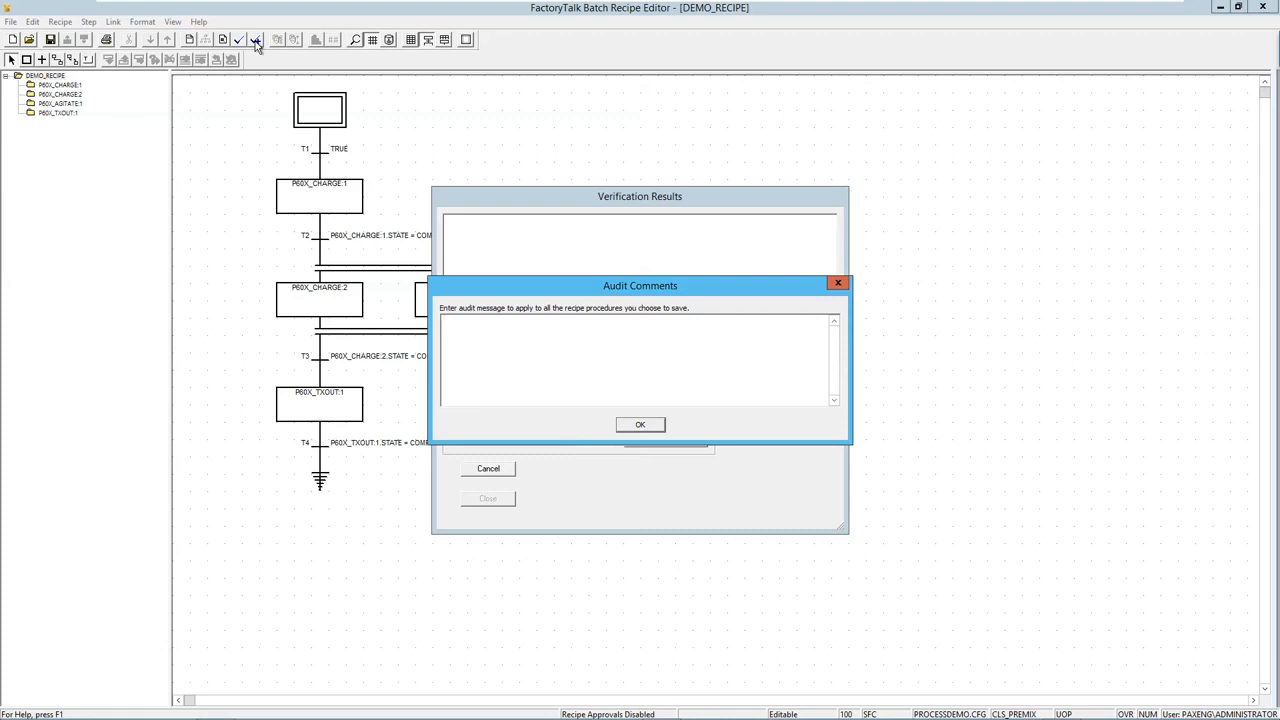
pyautogui.write('Initial recipe validation')
pyautogui.click(639, 425)
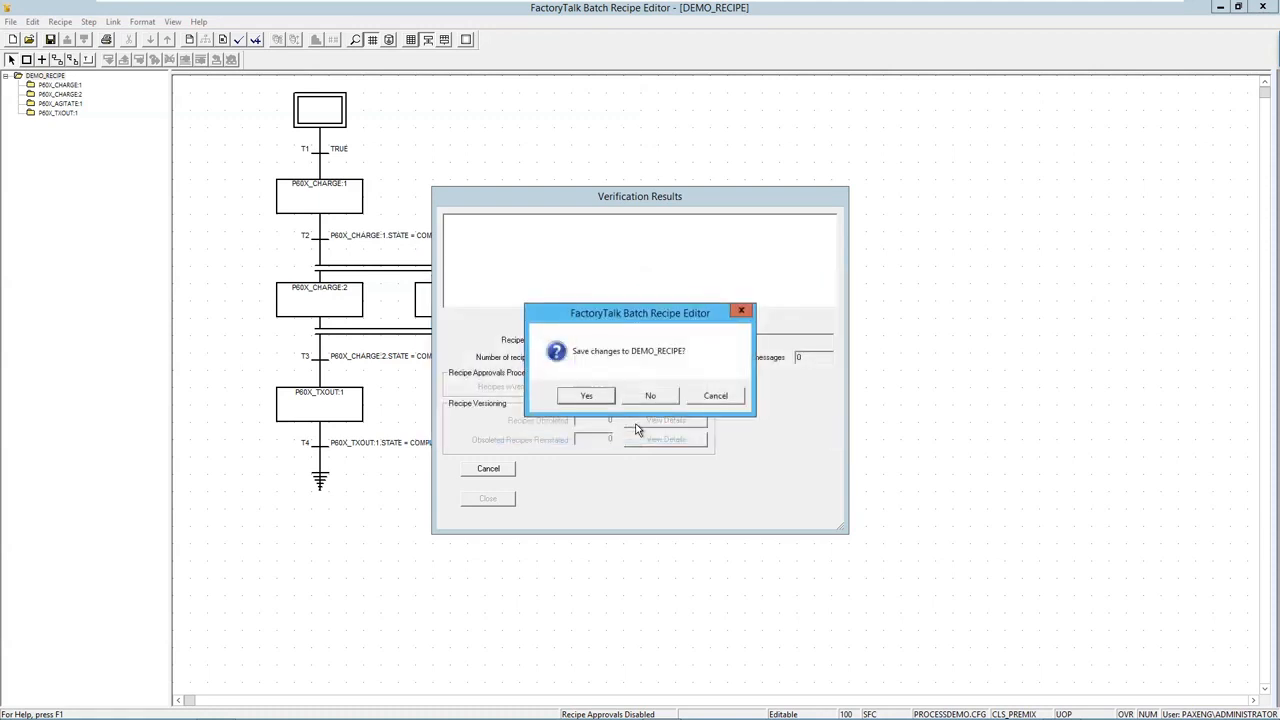
# Save DEMO_RECIPE with the audit comment 'Initial save' and close the verification results.
pyautogui.click(586, 396)
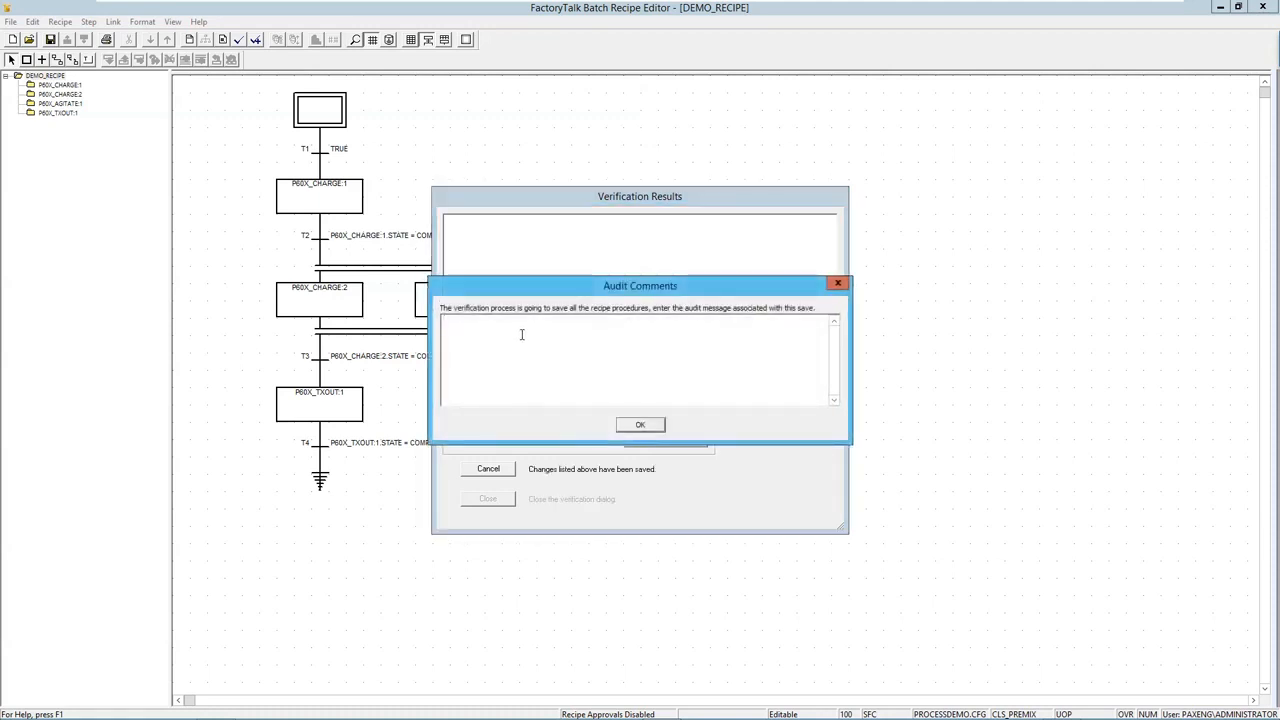
pyautogui.click(521, 334)
pyautogui.write('Initial save')
pyautogui.click(639, 425)
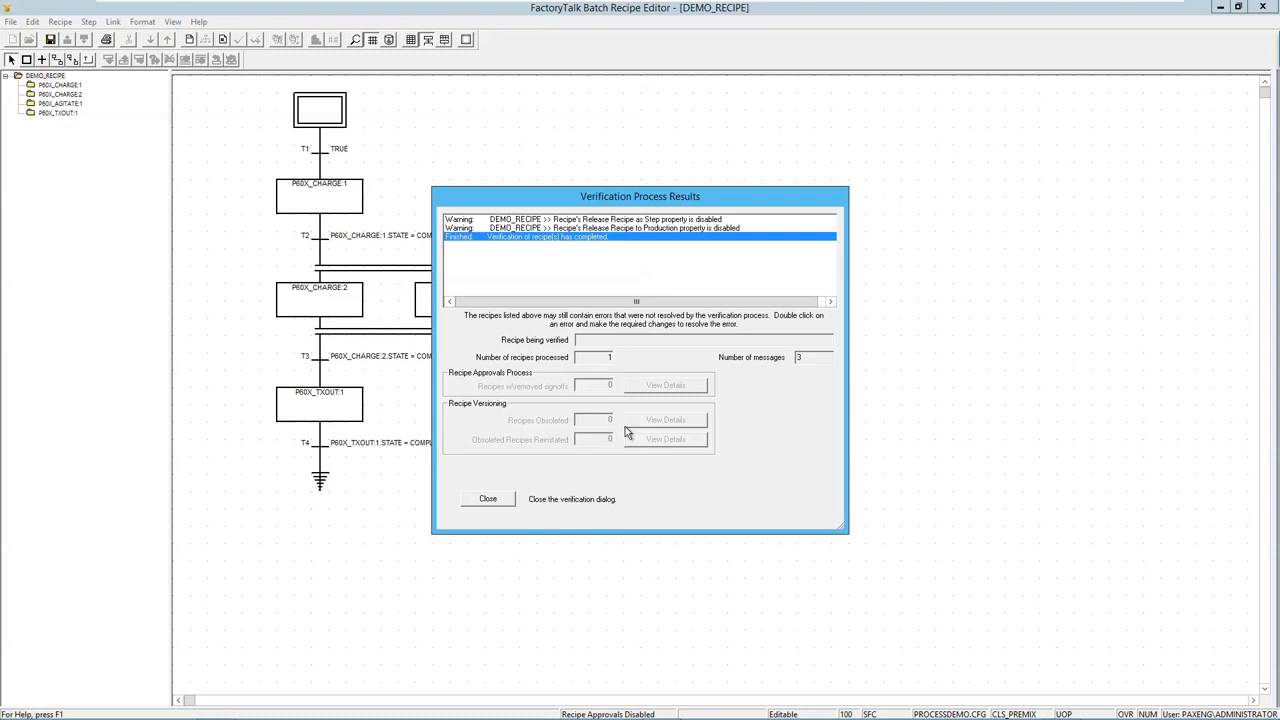
pyautogui.click(486, 499)
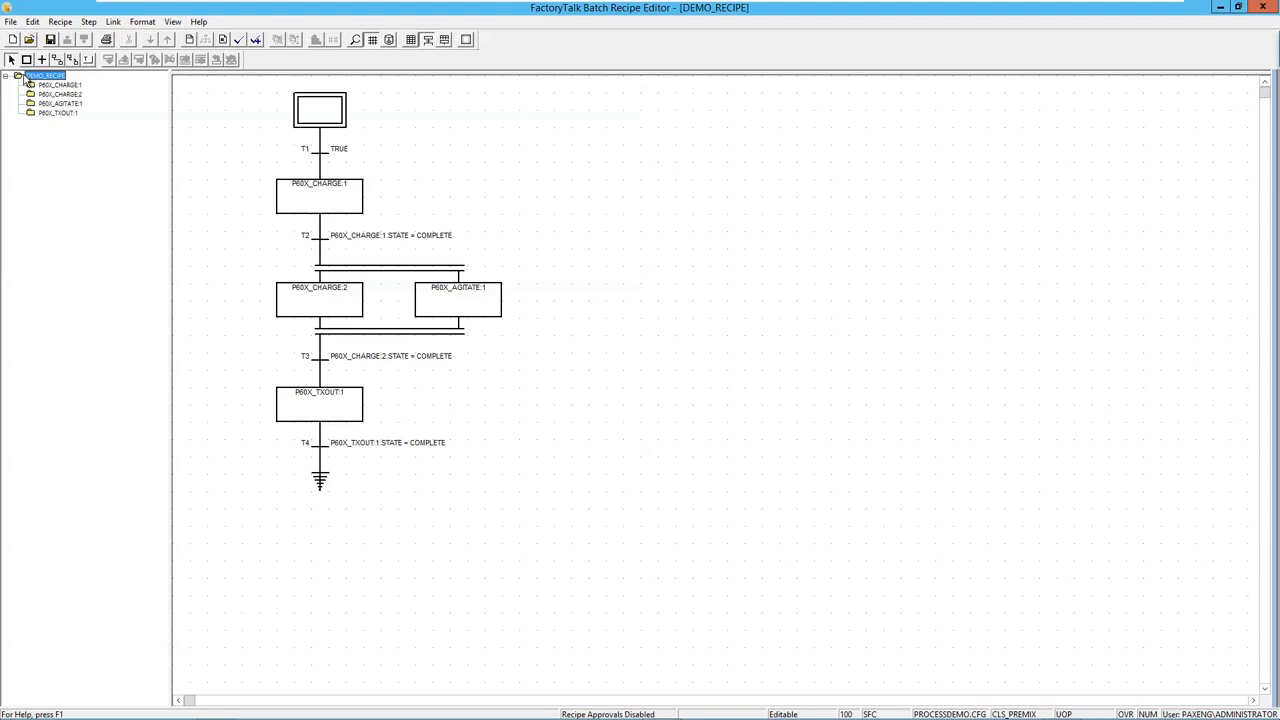
pyautogui.hotkey('alt', 'Tab')
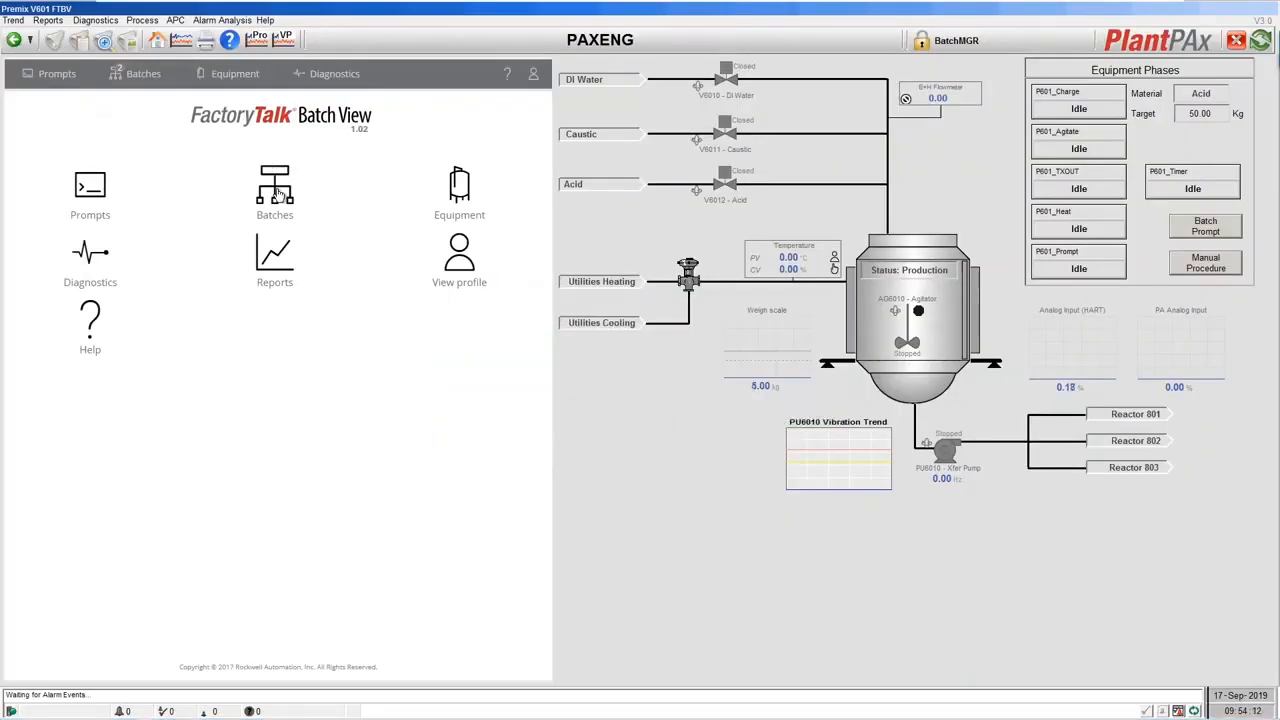
pyautogui.click(278, 193)
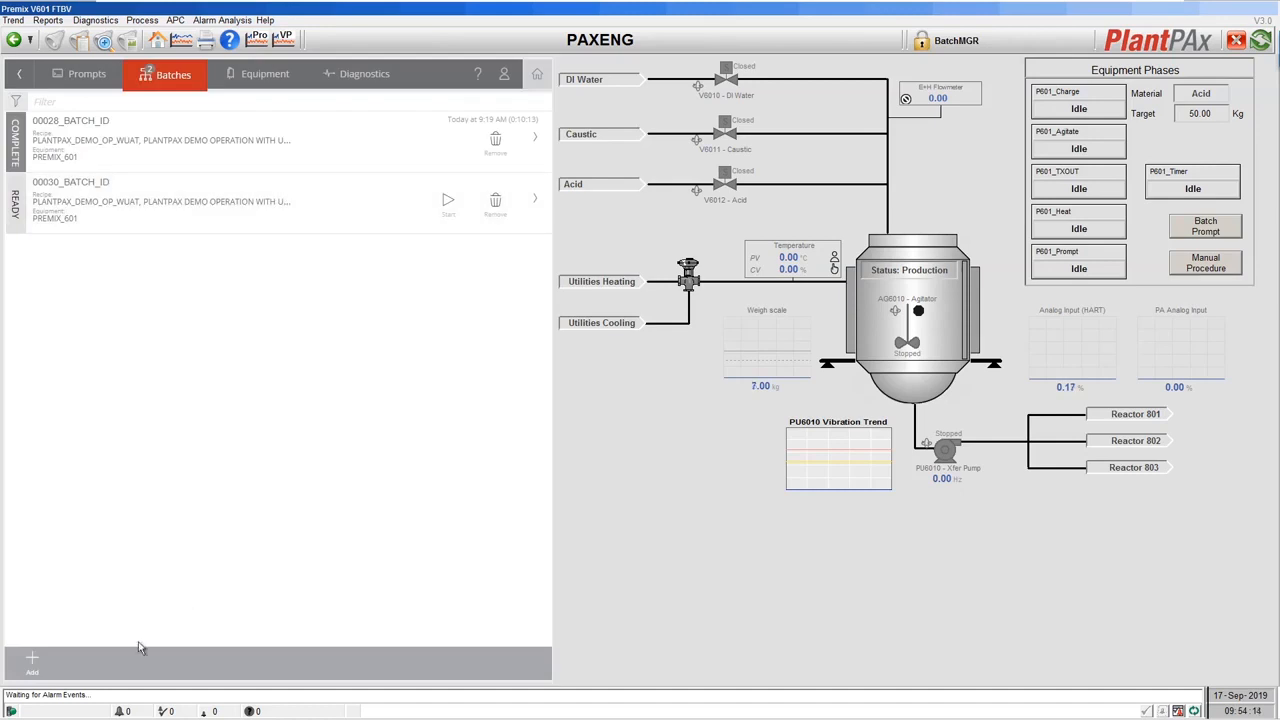
pyautogui.click(33, 664)
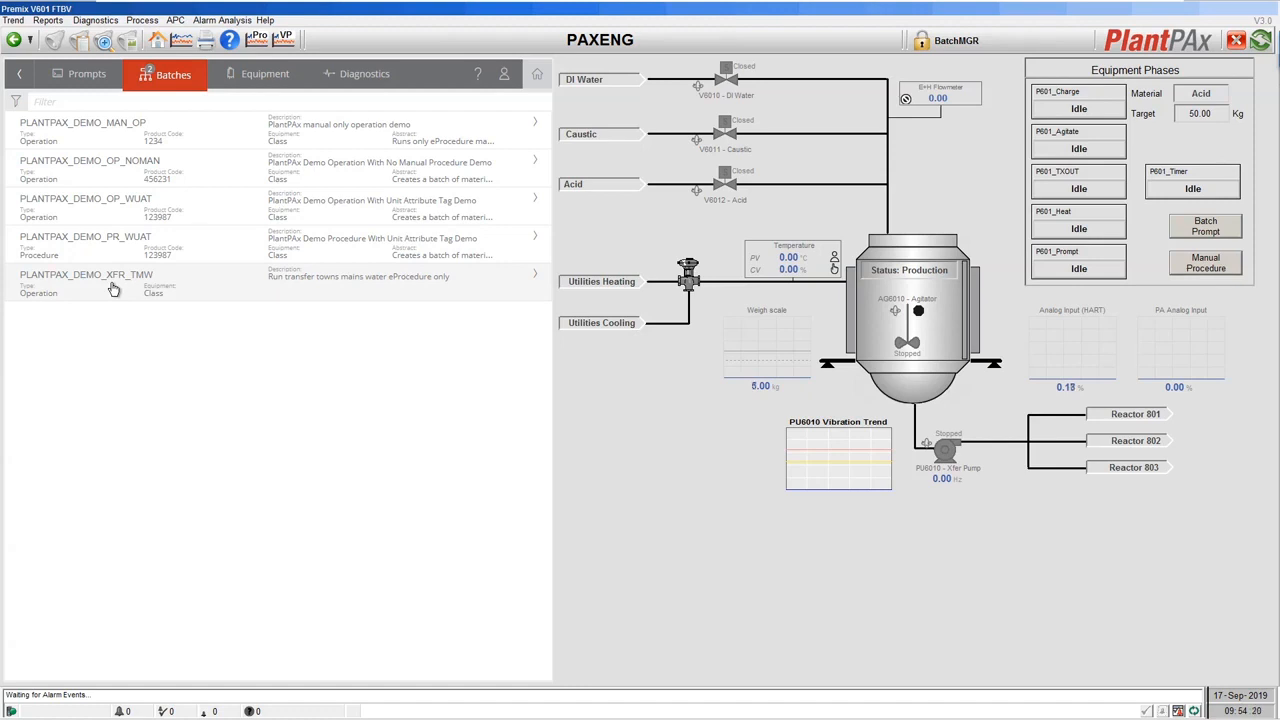
pyautogui.click(537, 75)
pyautogui.hotkey('alt', 'Tab')
pyautogui.hotkey('alt', 'Tab')
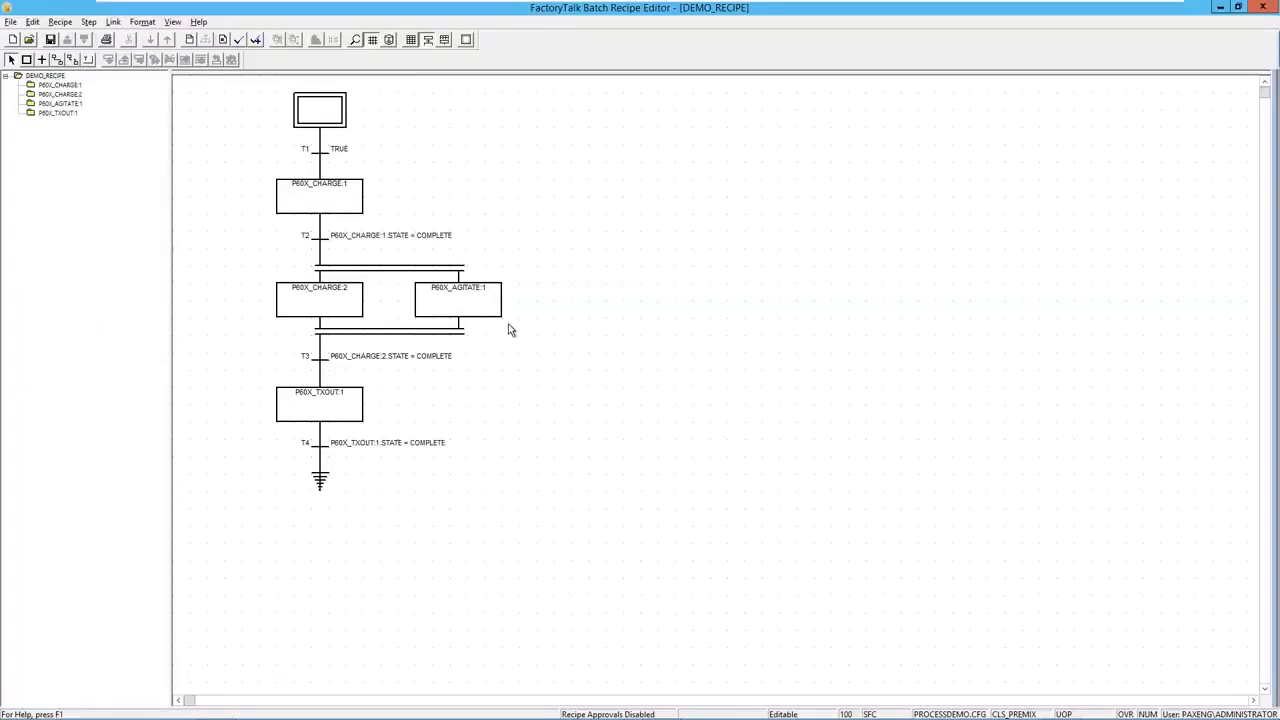
# Tick Release Recipe to Production in DEMO_RECIPE's header data and accept the change.
pyautogui.click(189, 40)
pyautogui.moveTo(500, 160); pyautogui.dragTo(567, 120)
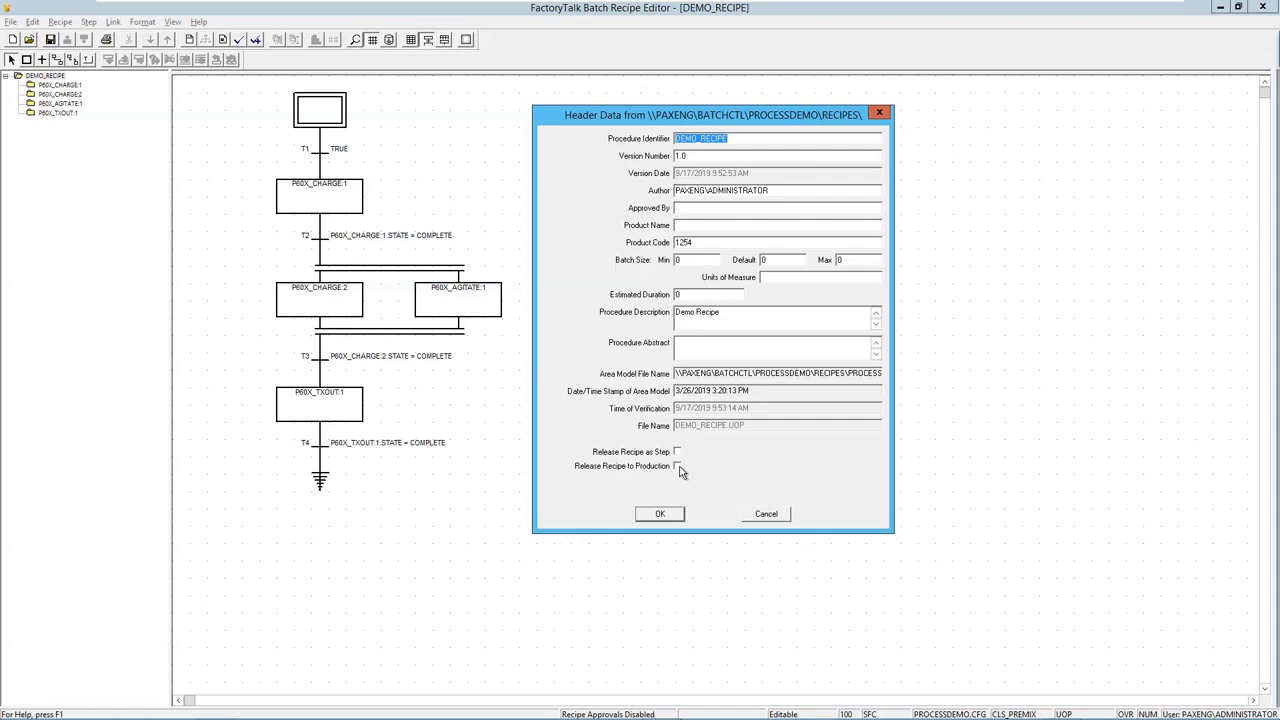
pyautogui.click(678, 467)
pyautogui.click(660, 514)
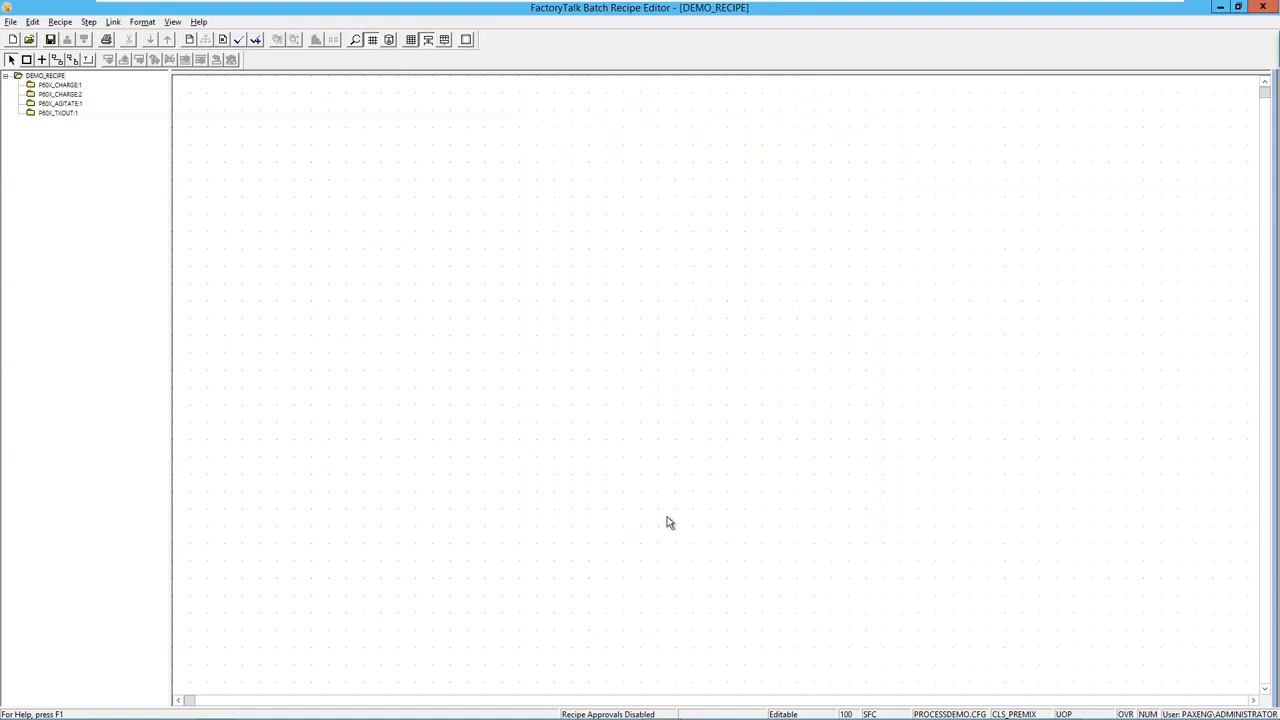
# Save DEMO_RECIPE with the audit comment 'Release save'.
pyautogui.click(50, 40)
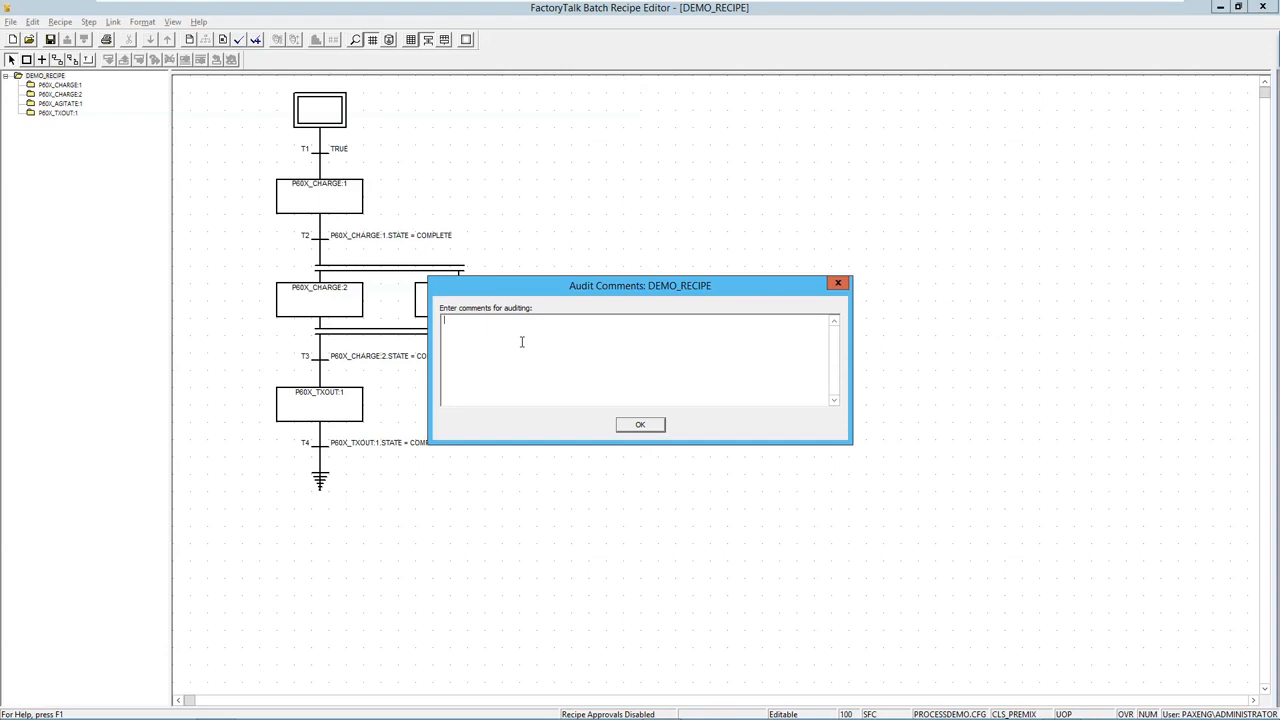
pyautogui.write('Release save')
pyautogui.click(643, 426)
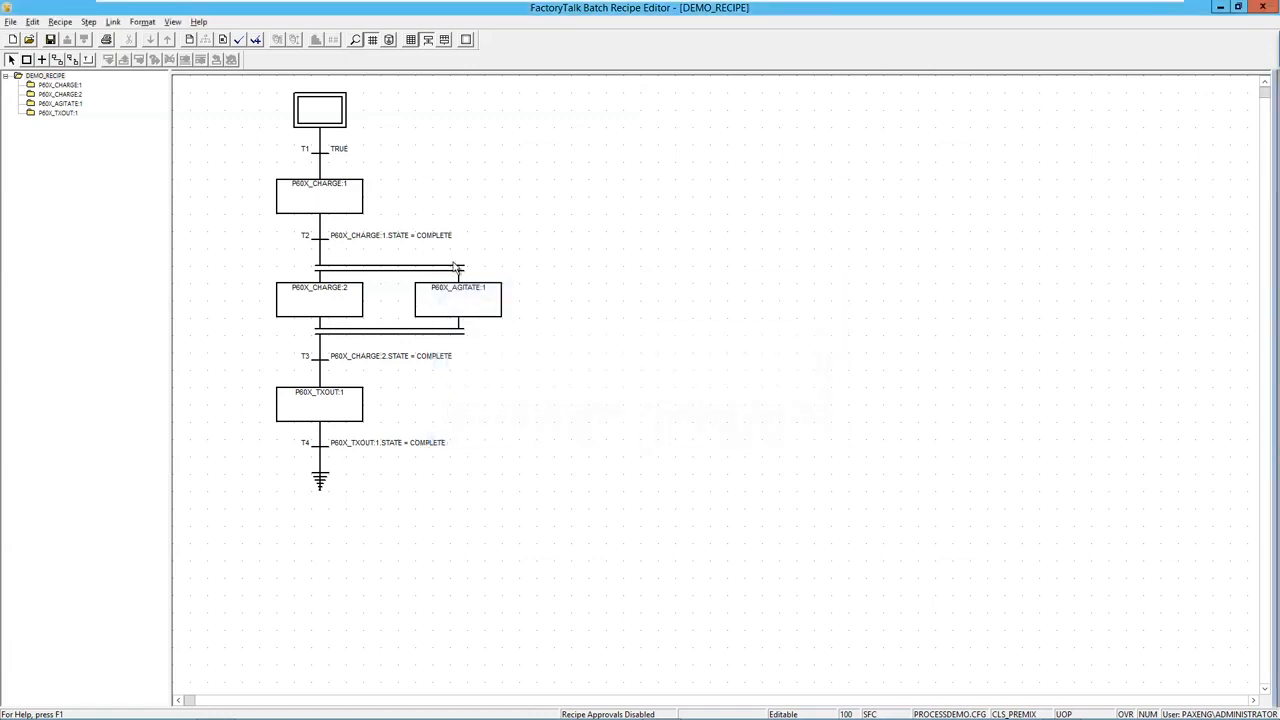
# Re-verify the recipe with the audit comment 'Release validate' and close the results.
pyautogui.click(255, 41)
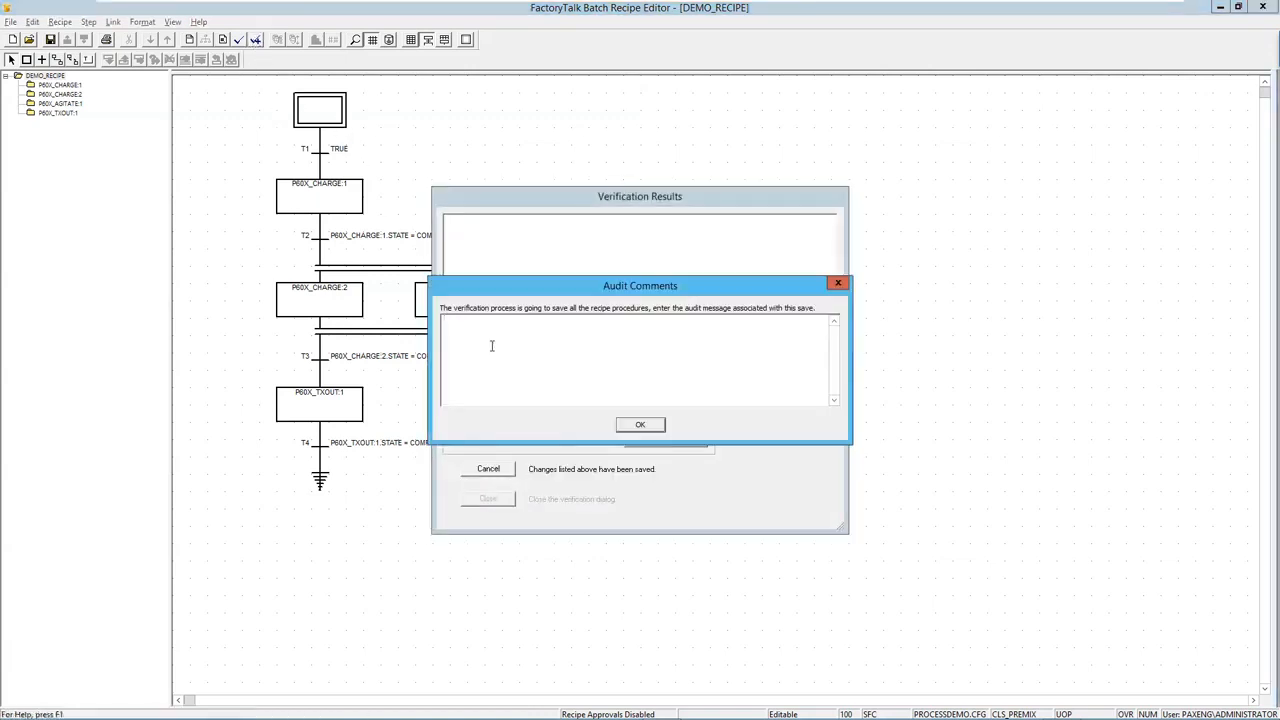
pyautogui.write('Release validate')
pyautogui.click(650, 426)
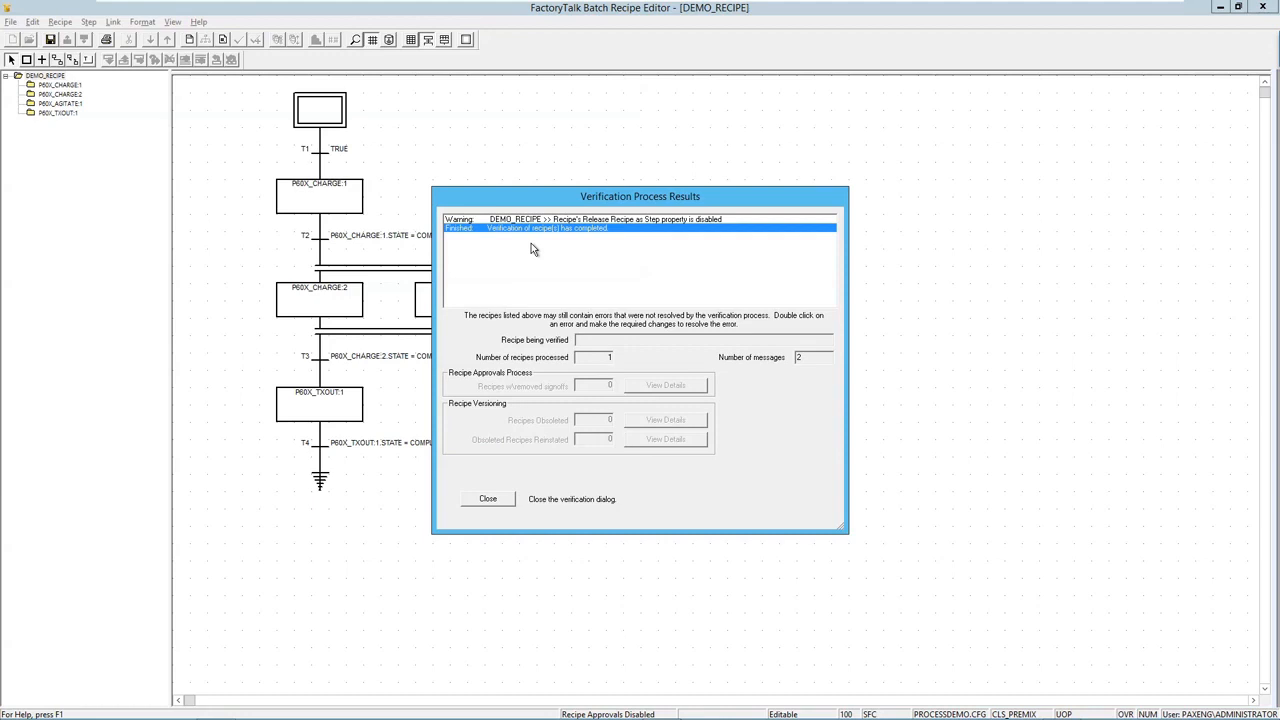
pyautogui.click(489, 500)
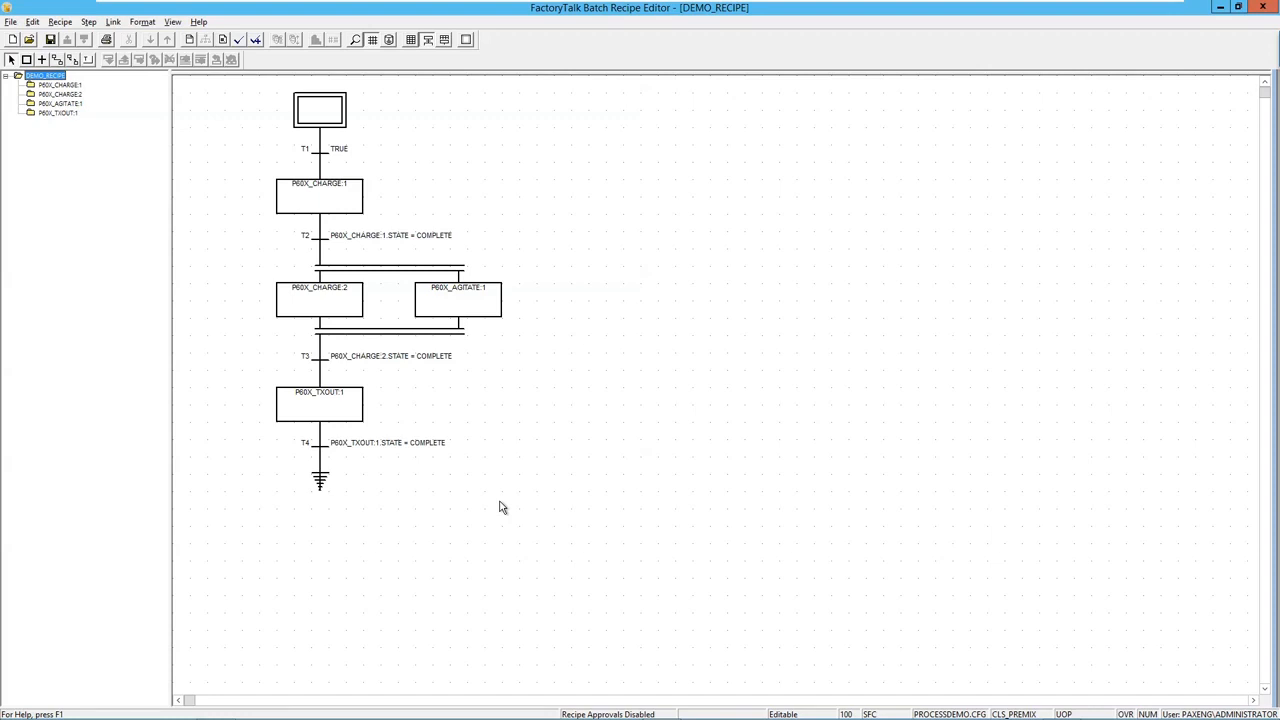
# Switch to the PlantPAx FactoryTalk Batch View window.
pyautogui.hotkey('alt', 'Tab')
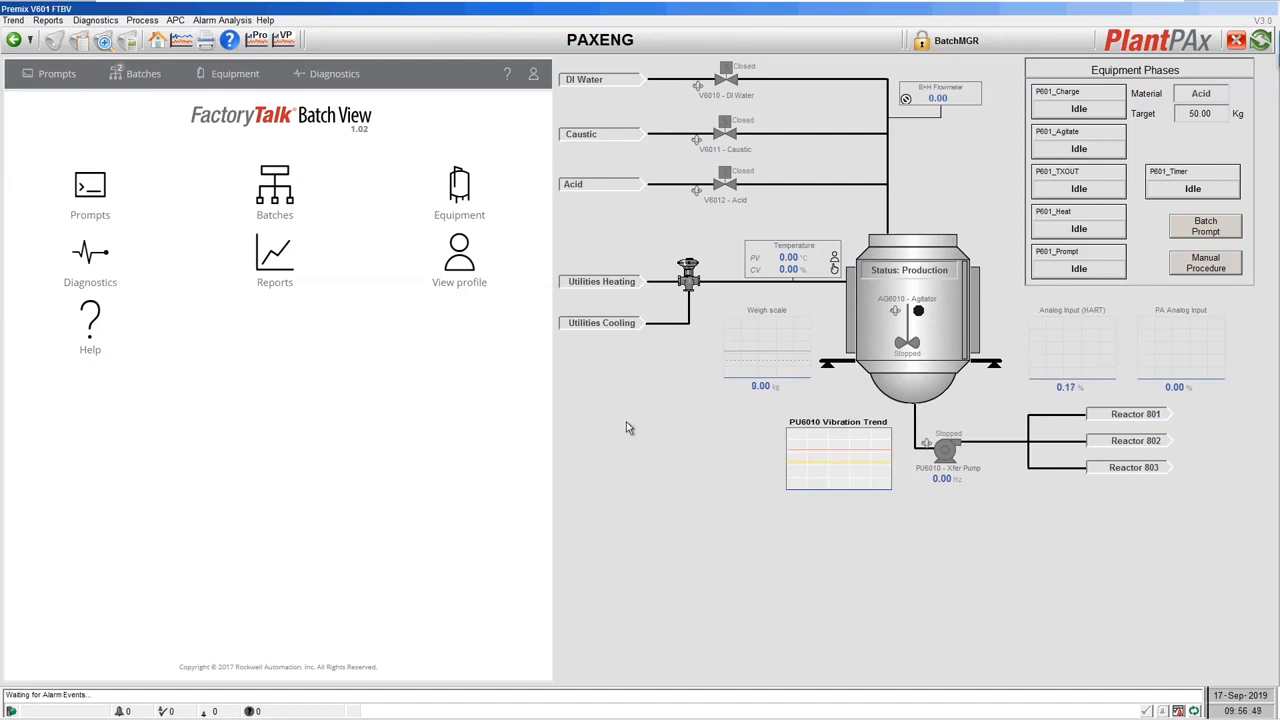
# Add a new batch from the Batches page, choosing DEMO_RECIPE as its recipe.
pyautogui.click(280, 202)
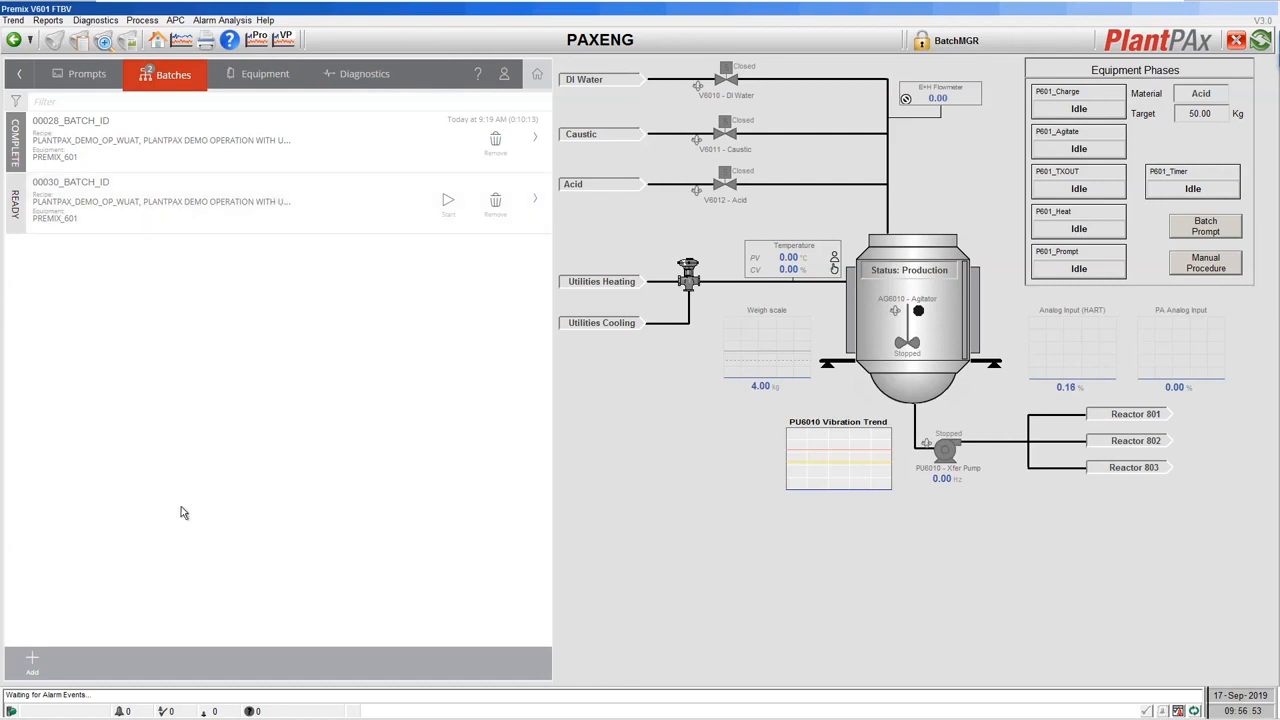
pyautogui.click(35, 660)
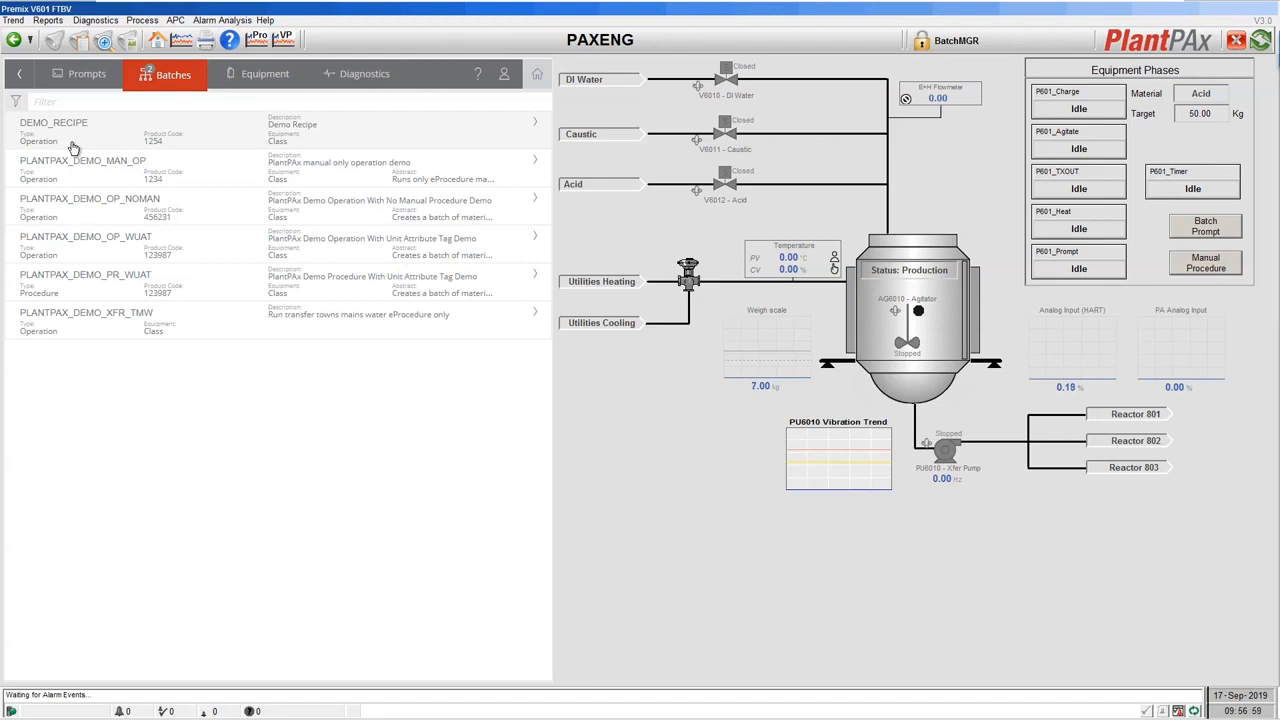
pyautogui.click(73, 148)
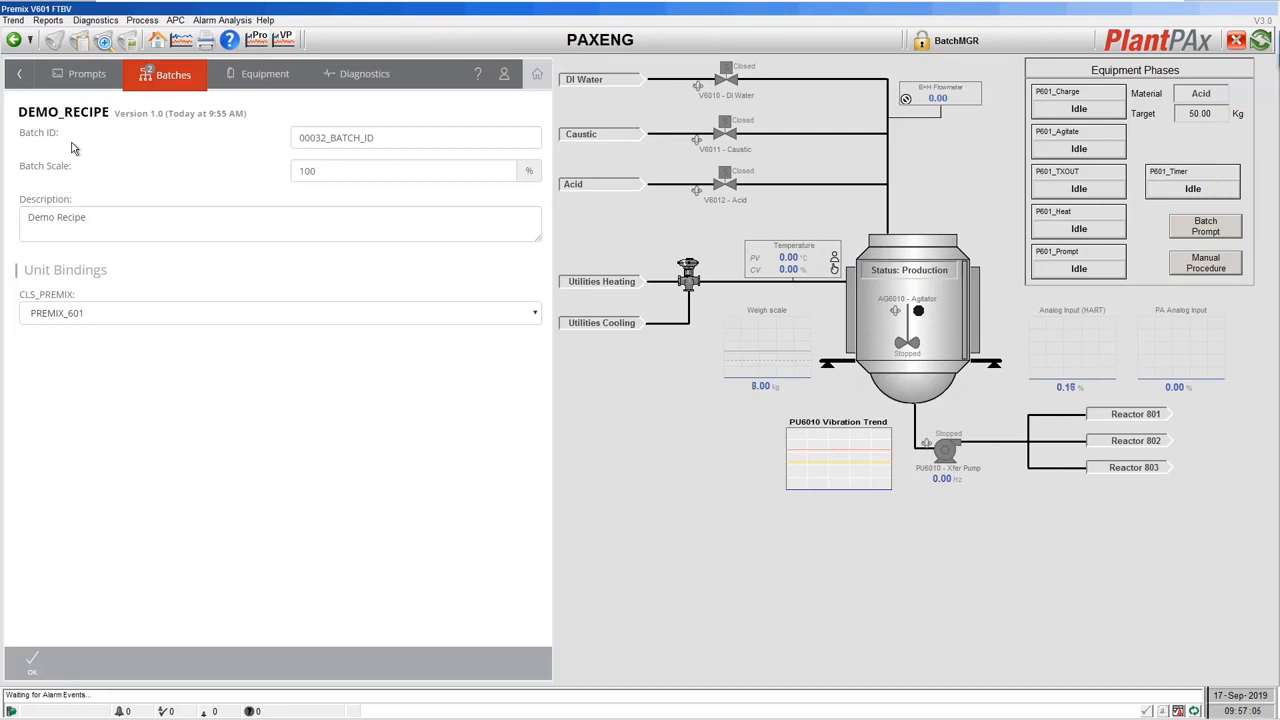
# Create batch 00032_BATCH_ID for DEMO_RECIPE, keeping PREMIX_601 bound to CLS_PREMIX.
pyautogui.click(327, 178)
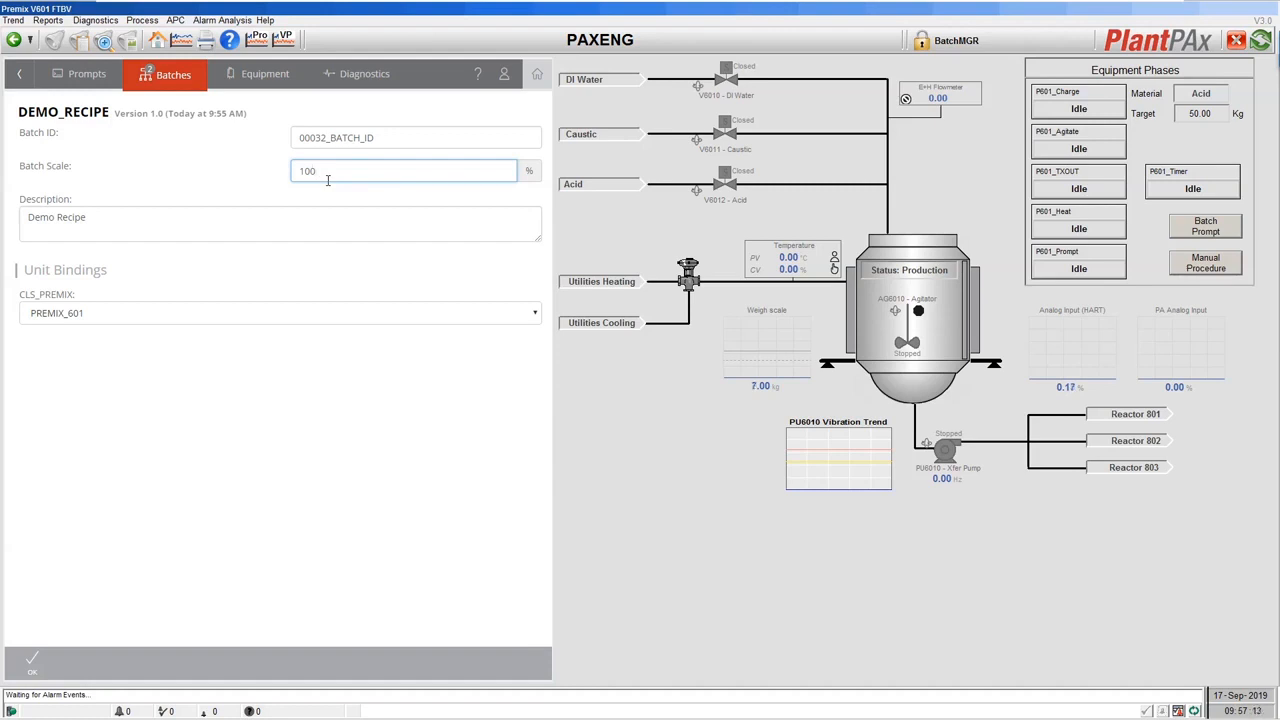
pyautogui.click(121, 224)
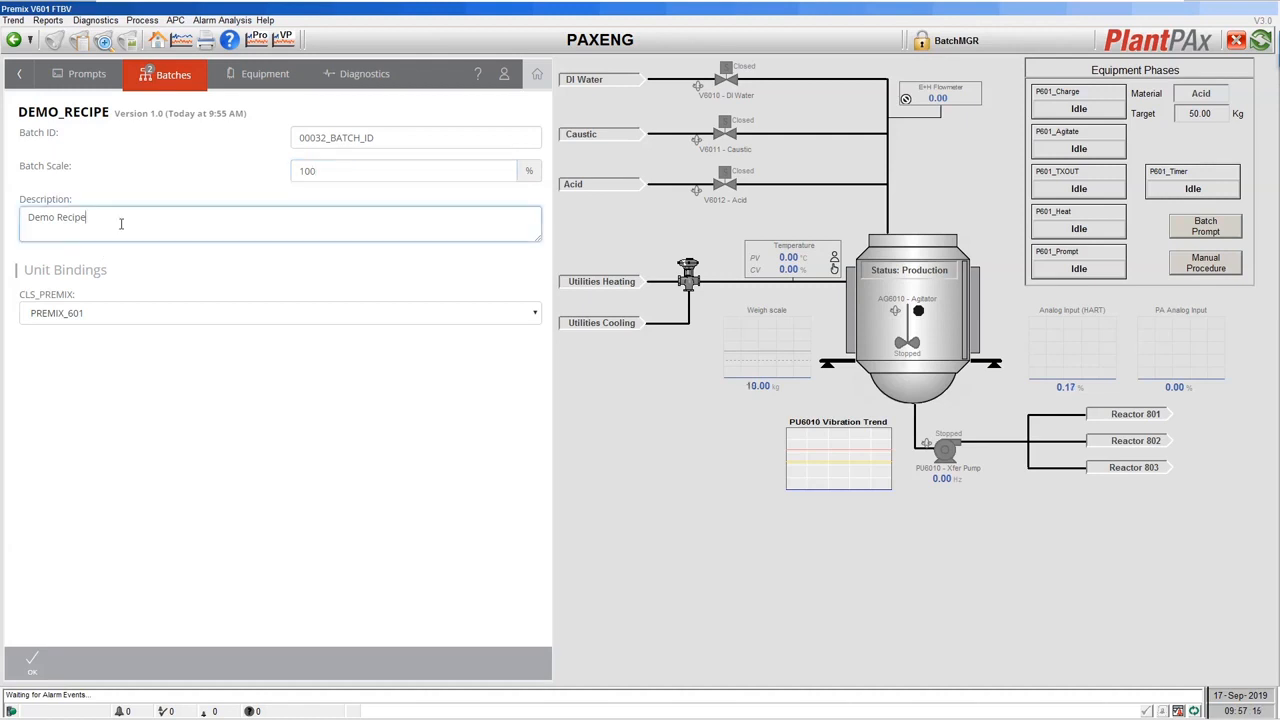
pyautogui.click(116, 324)
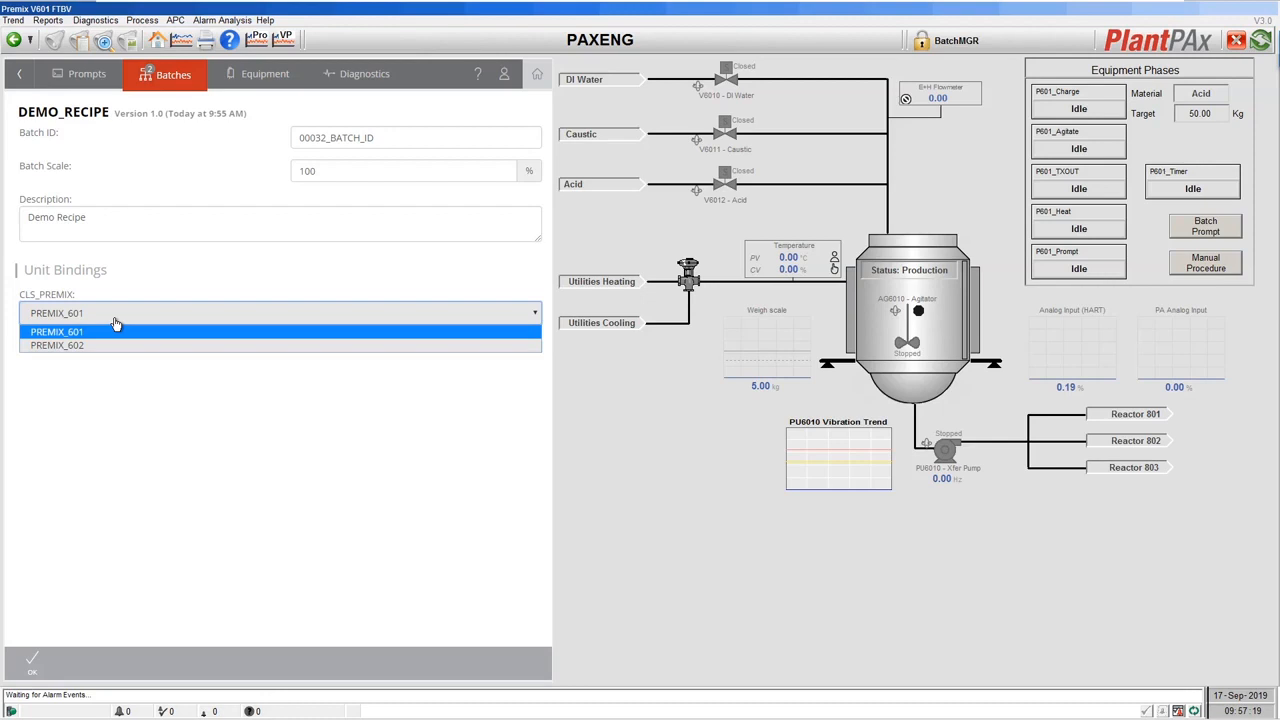
pyautogui.click(163, 277)
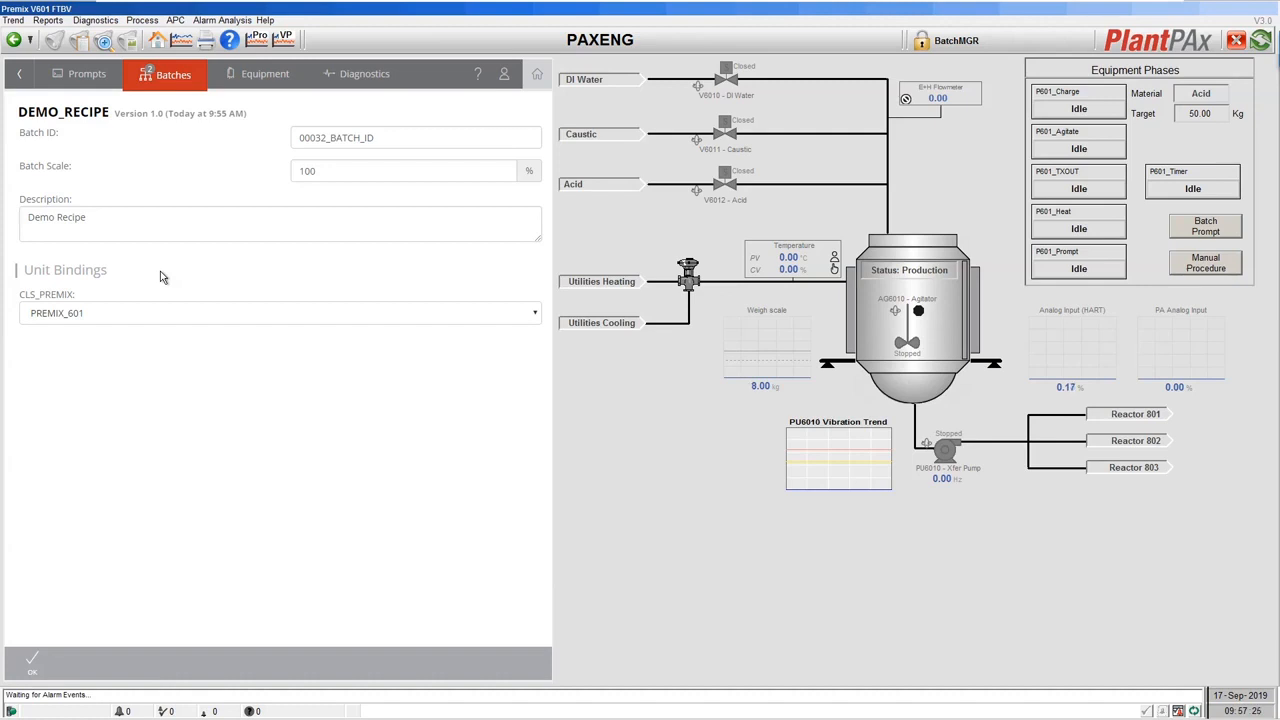
pyautogui.click(38, 664)
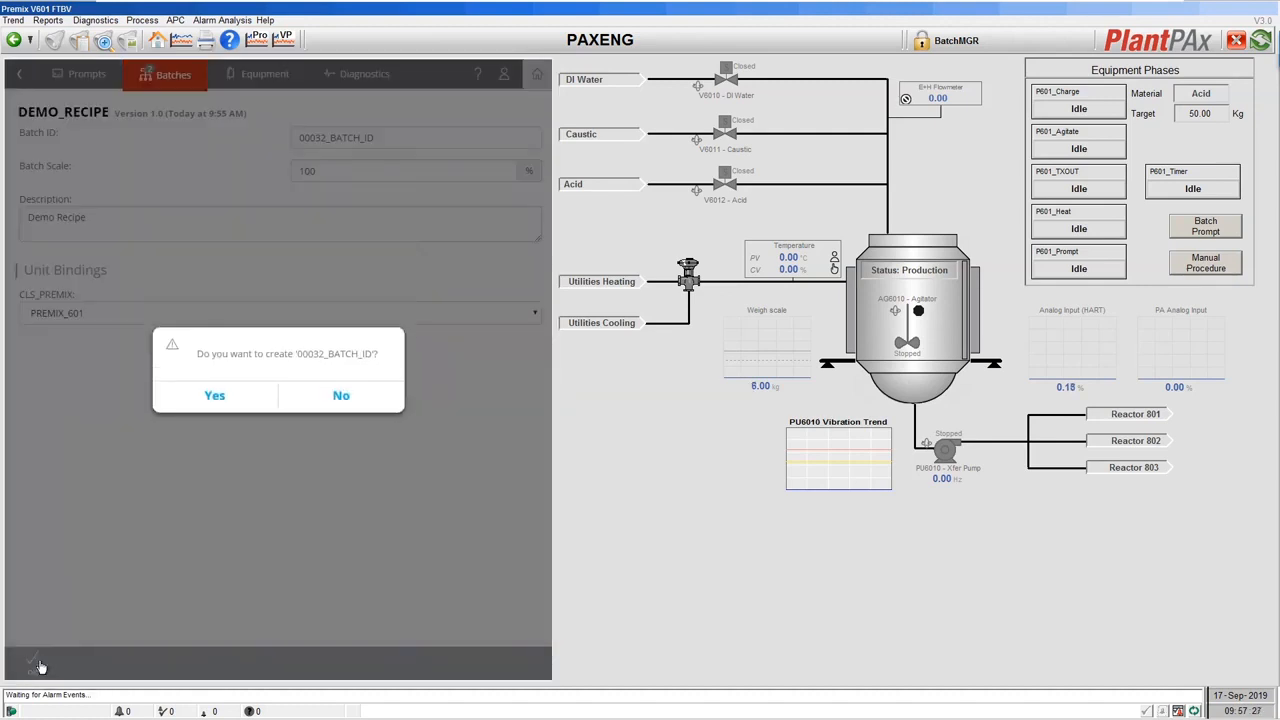
pyautogui.click(215, 398)
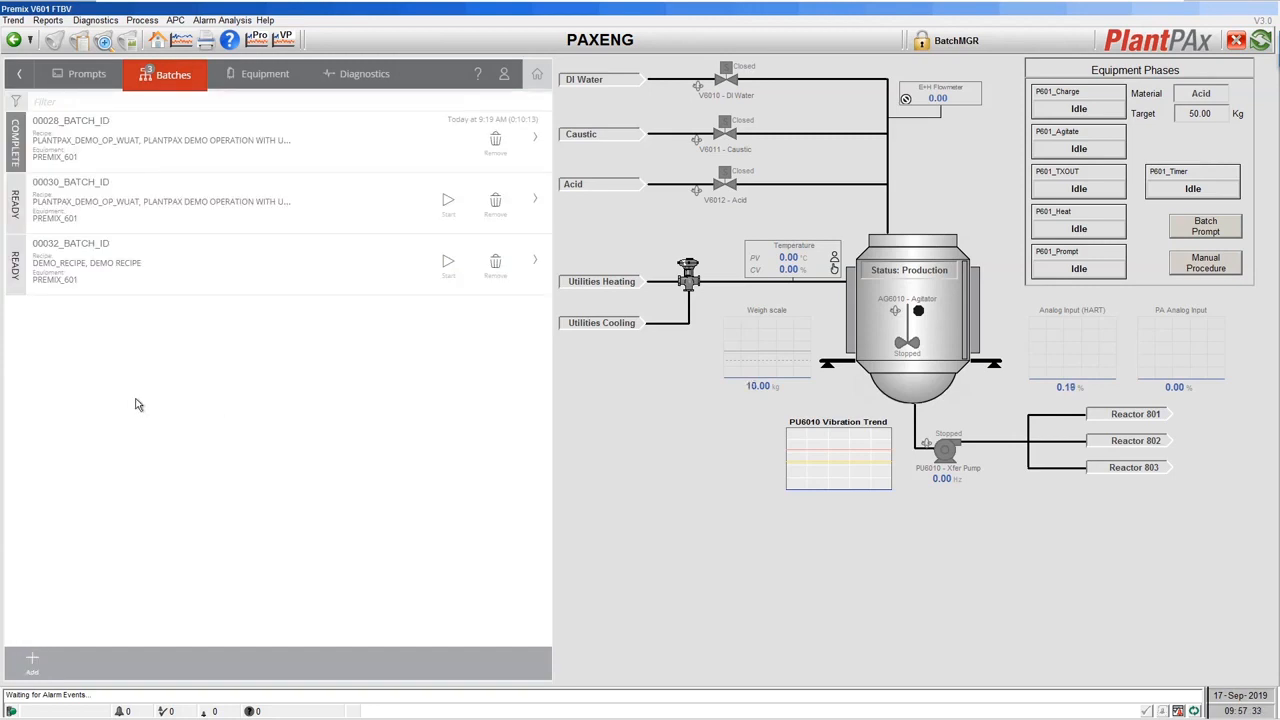
# Select batch 00032_BATCH_ID and start it, confirming the start.
pyautogui.click(90, 278)
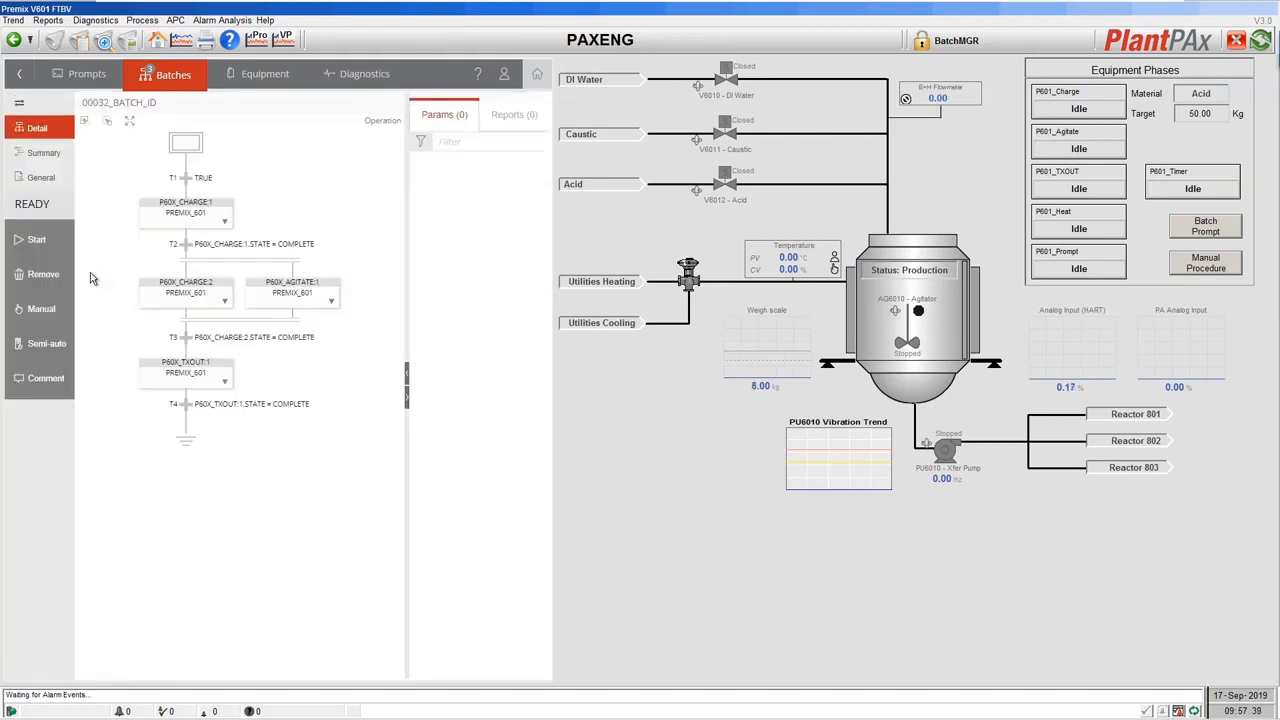
pyautogui.click(33, 242)
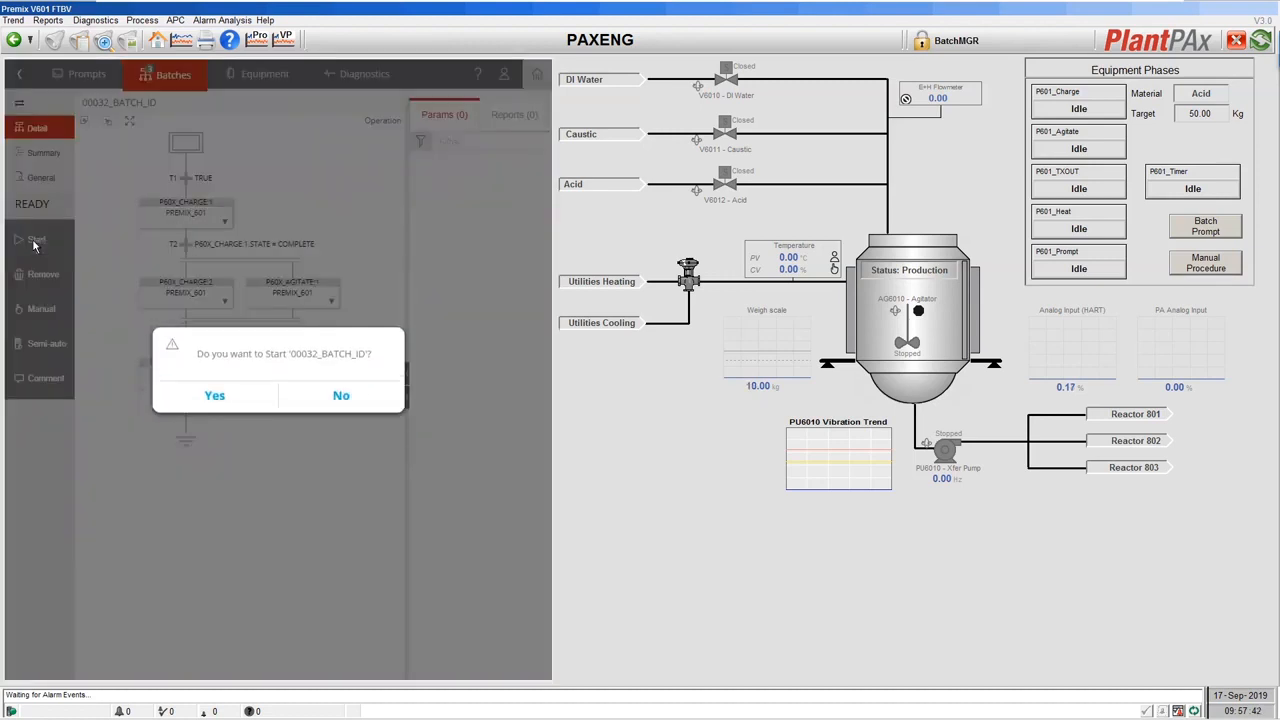
pyautogui.click(216, 396)
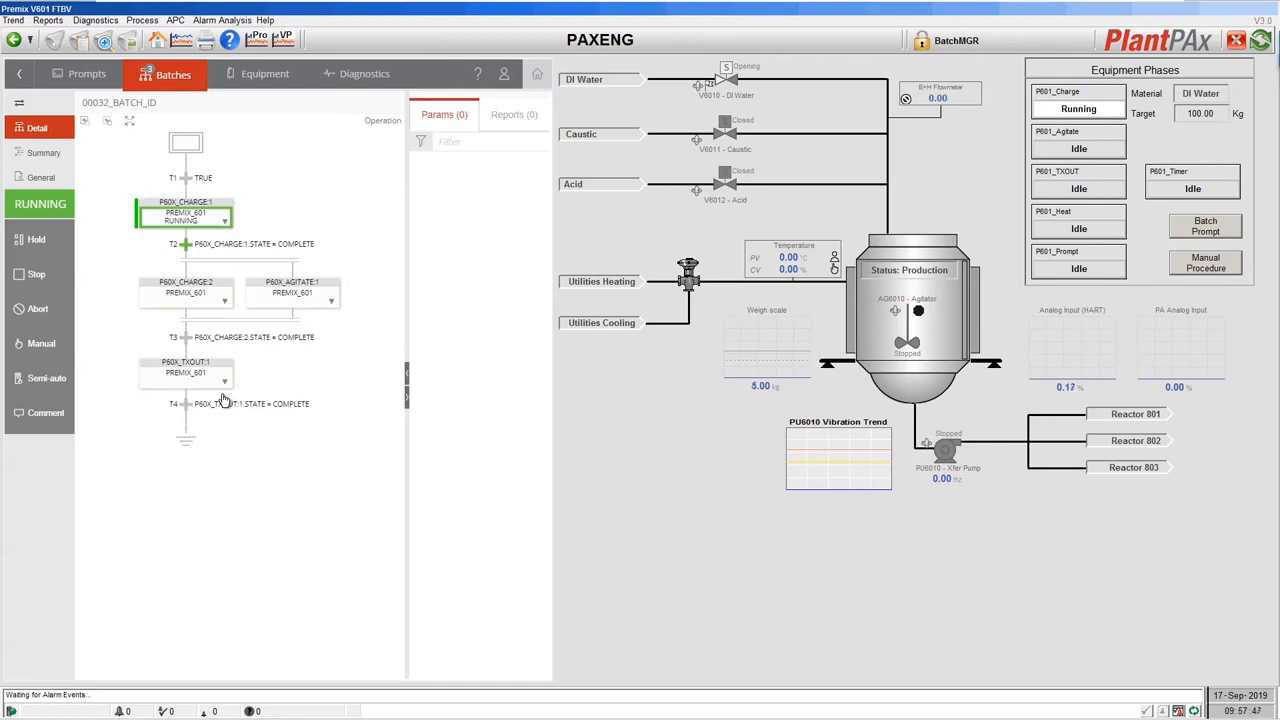
# Inspect the P60X_CHARGE:1 and P60X_CHARGE:2 step details, then go back to the batch list.
pyautogui.click(206, 220)
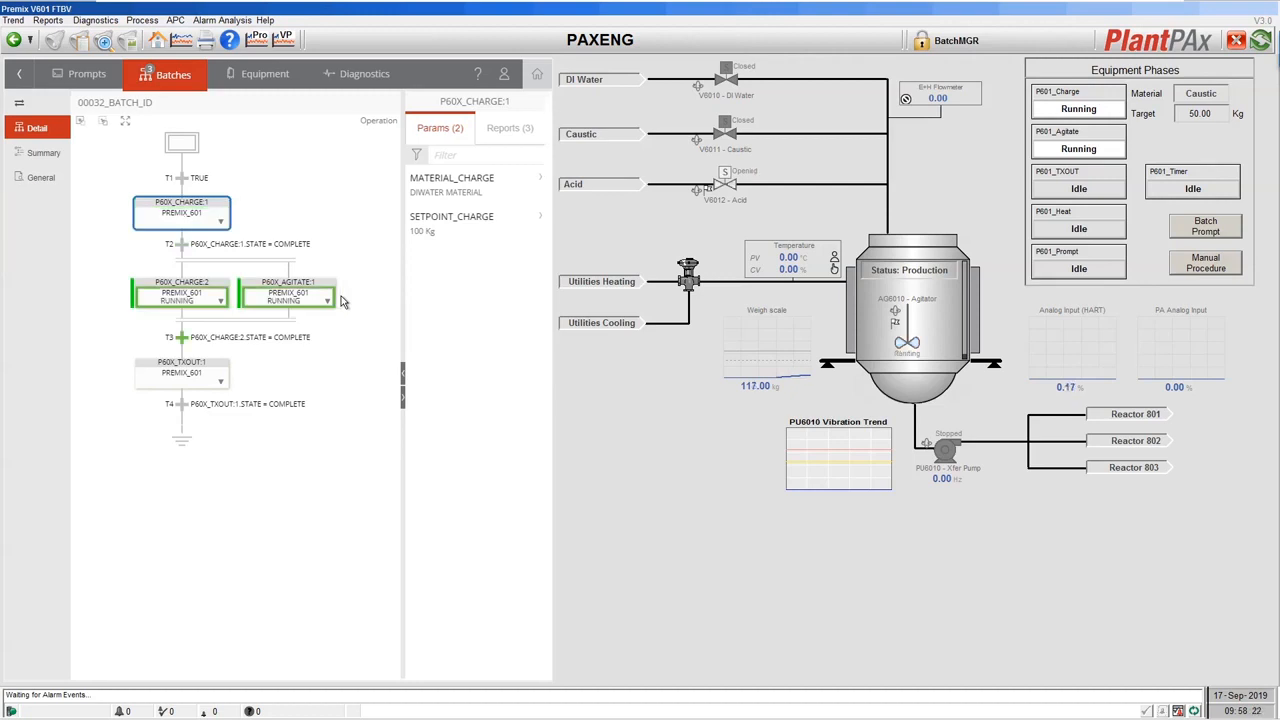
pyautogui.click(208, 308)
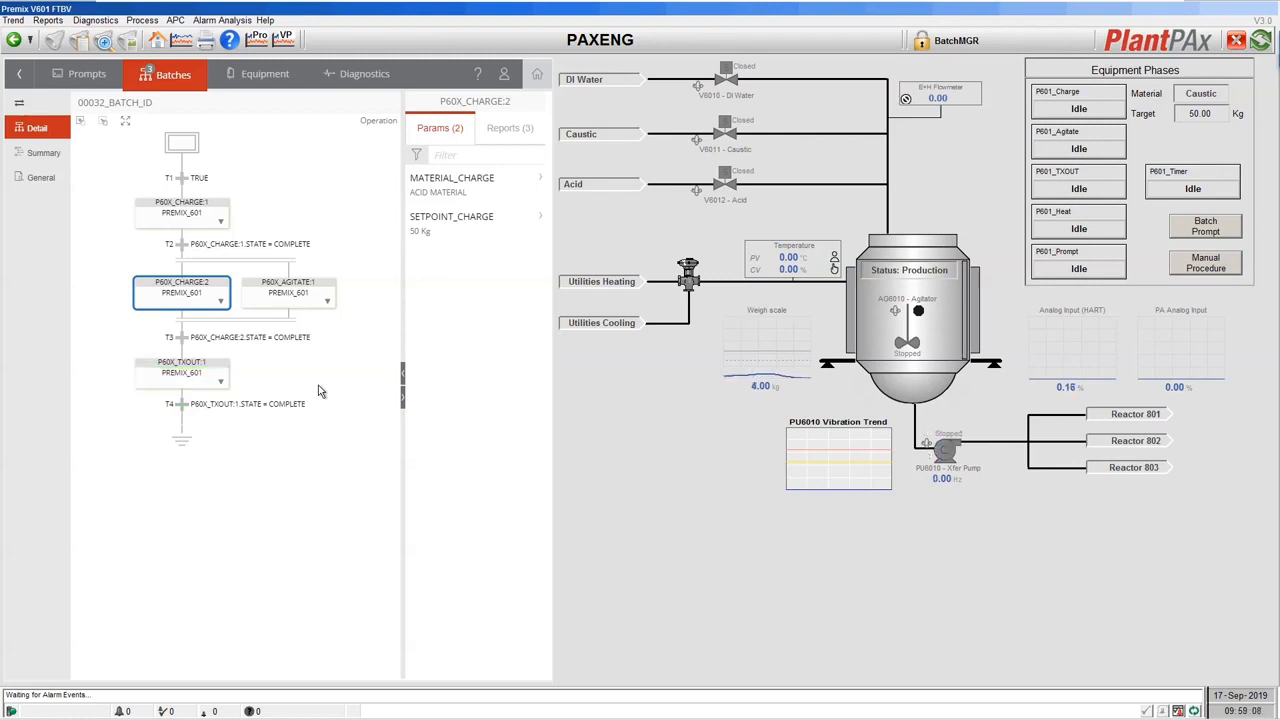
pyautogui.click(162, 80)
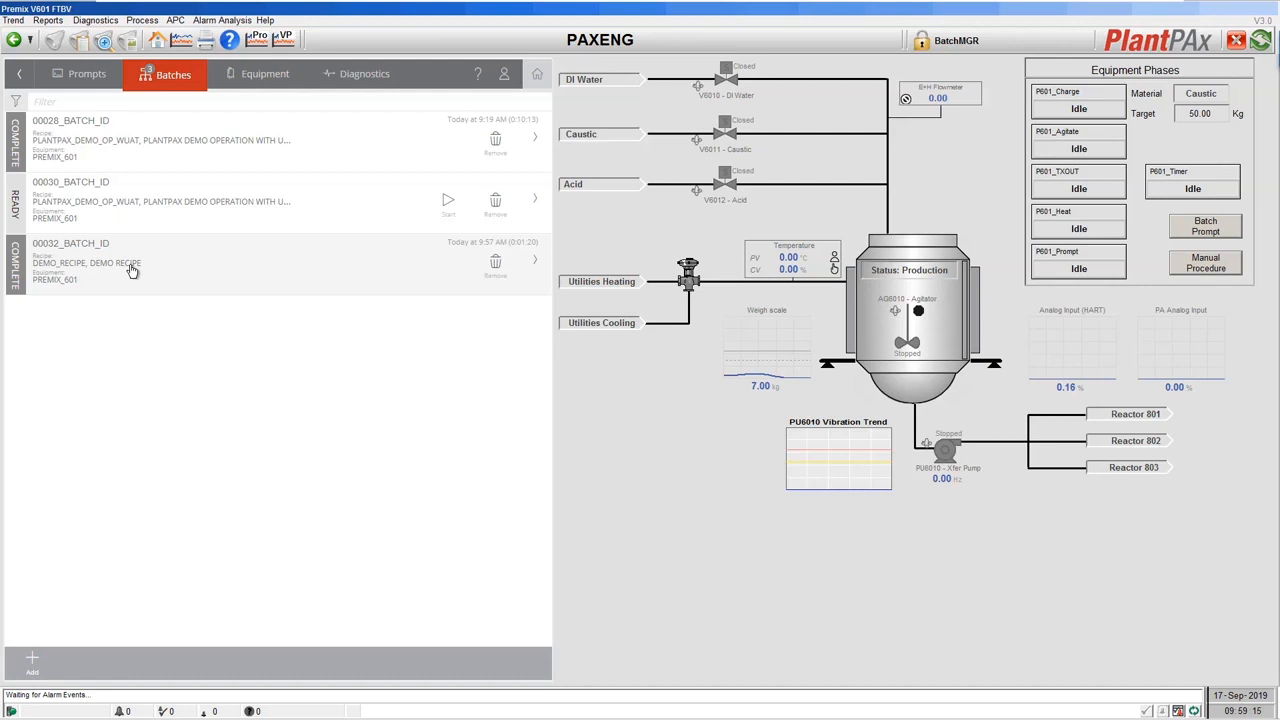
# View the 030-Batch Detail report for batch unique ID 18 and scroll through its phases.
pyautogui.click(46, 21)
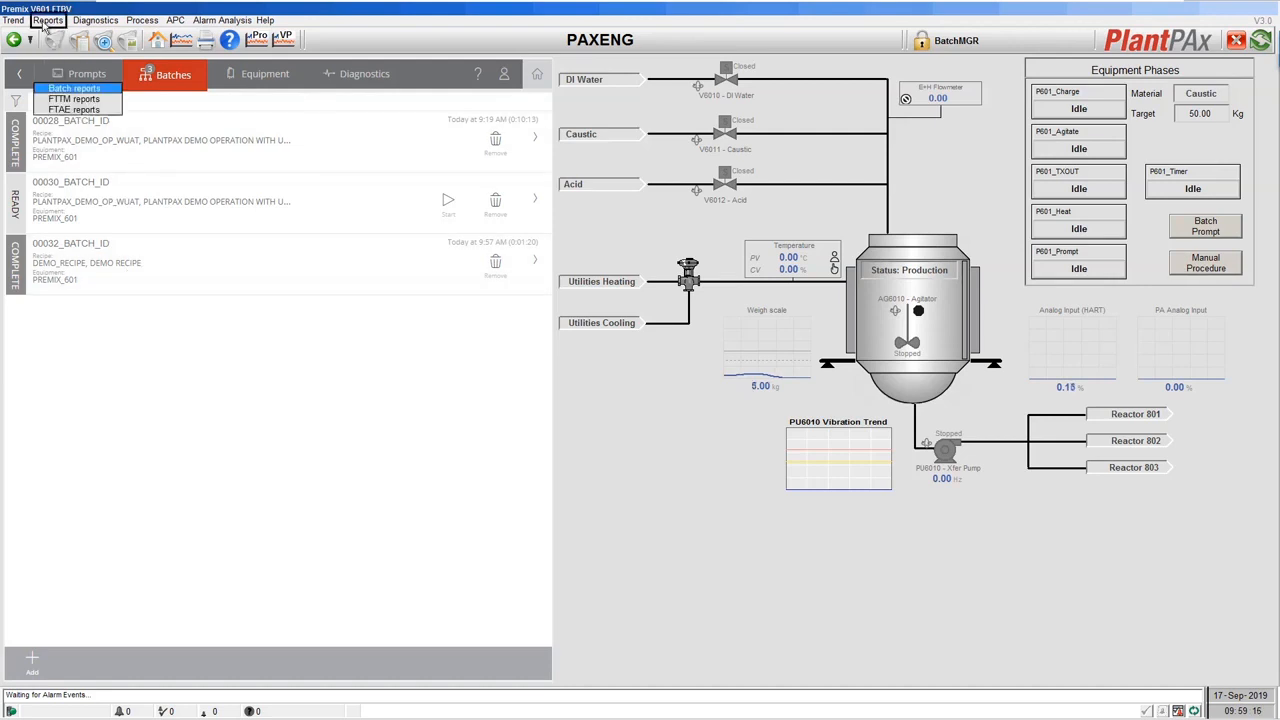
pyautogui.click(93, 92)
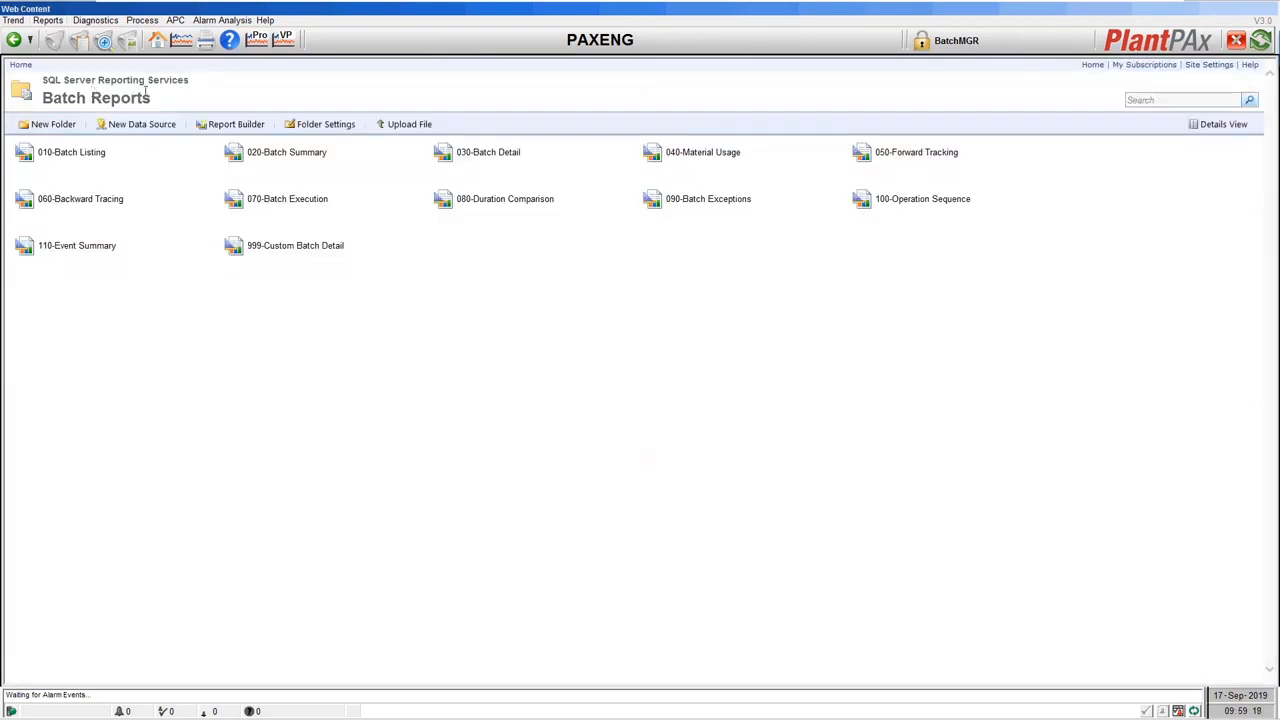
pyautogui.click(497, 154)
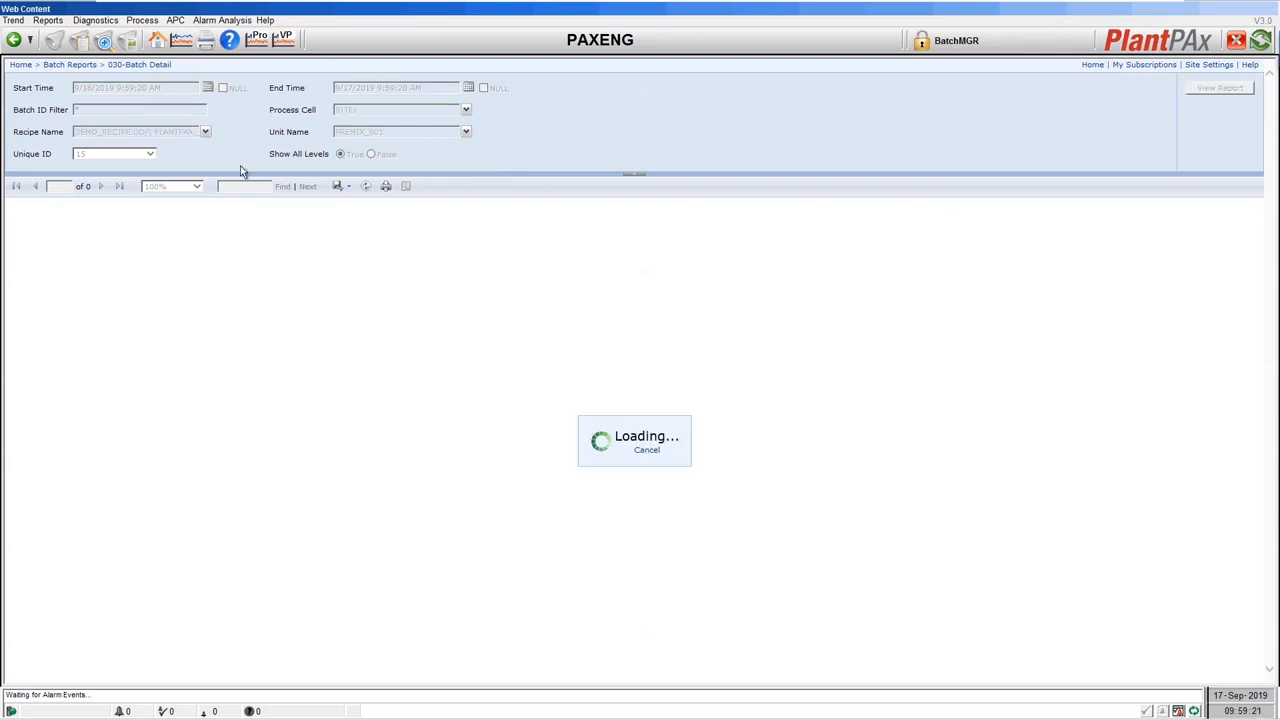
pyautogui.click(151, 154)
pyautogui.click(89, 171)
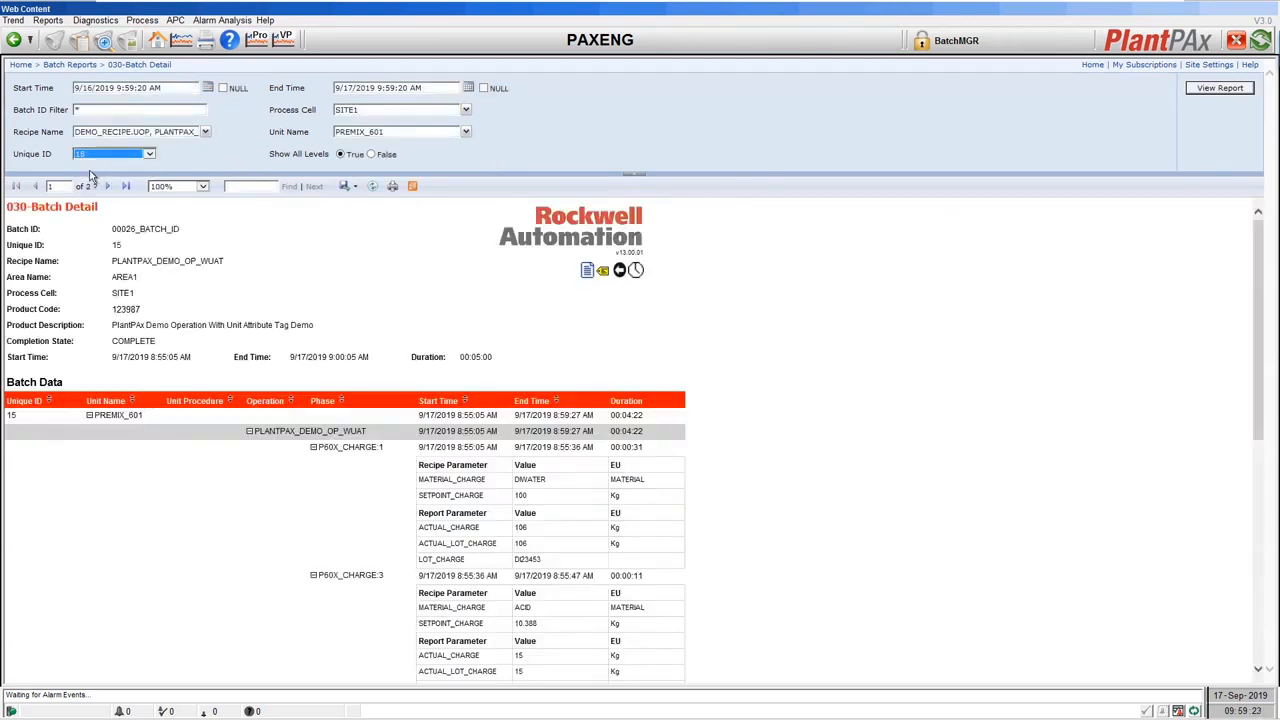
pyautogui.click(1208, 91)
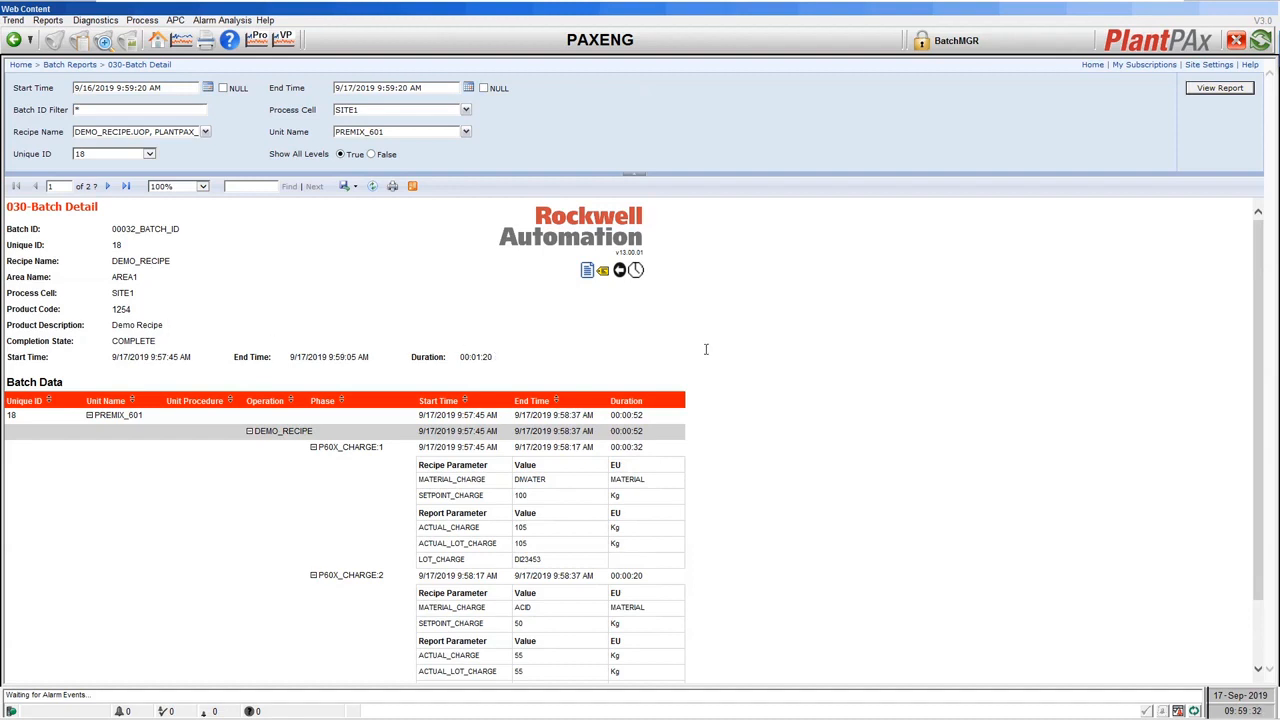
pyautogui.scroll(-1, 710, 345)
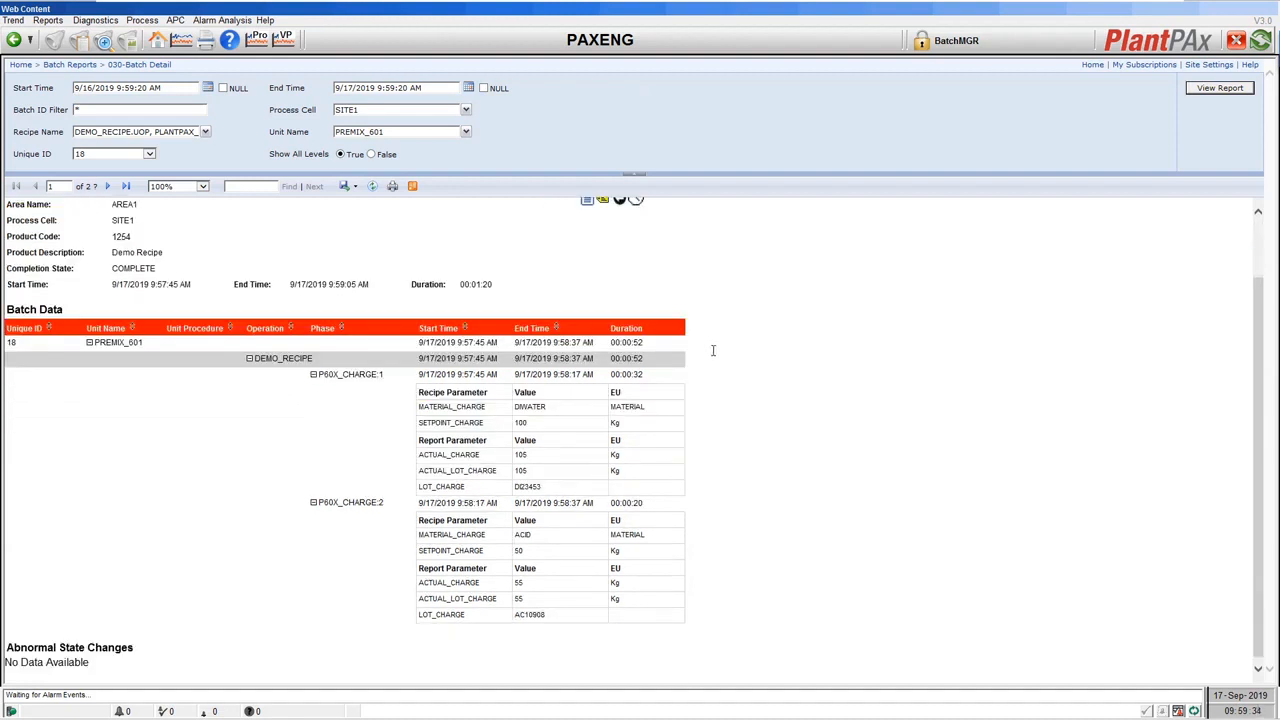
pyautogui.scroll(-1, 712, 348)
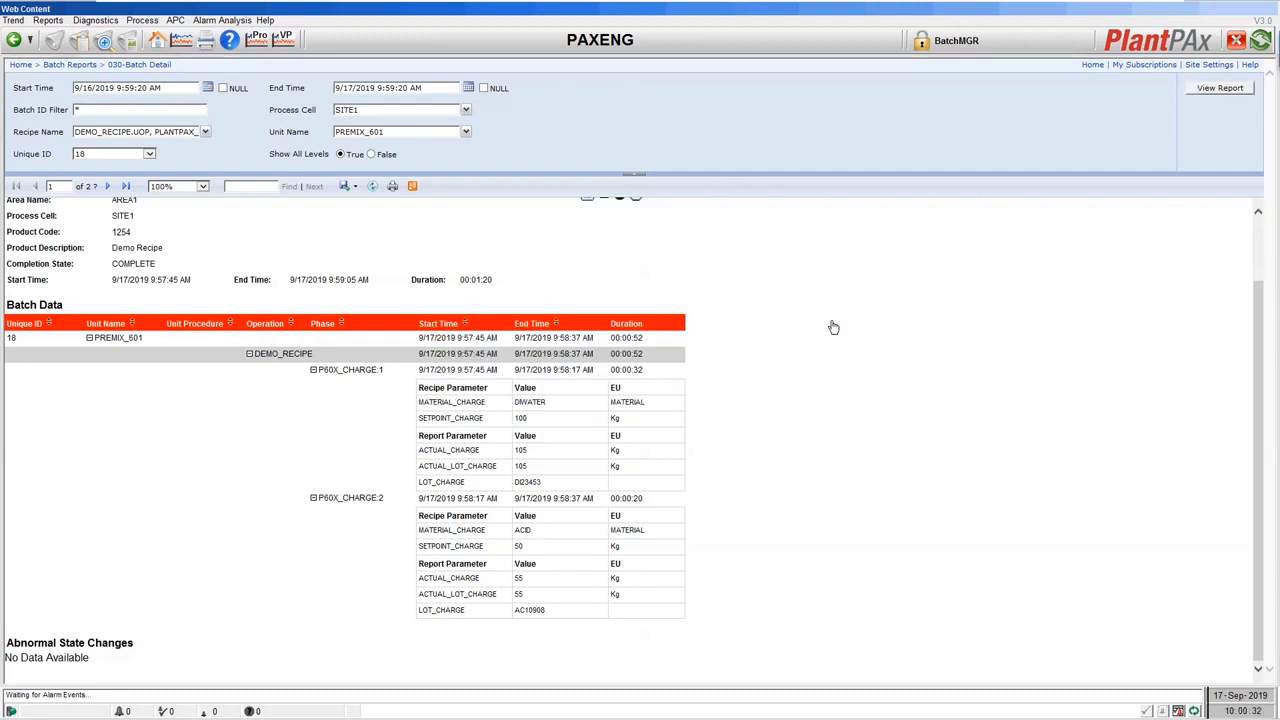
# Switch back to the FactoryTalk Batch Recipe Editor window.
pyautogui.hotkey('alt', 'Tab')
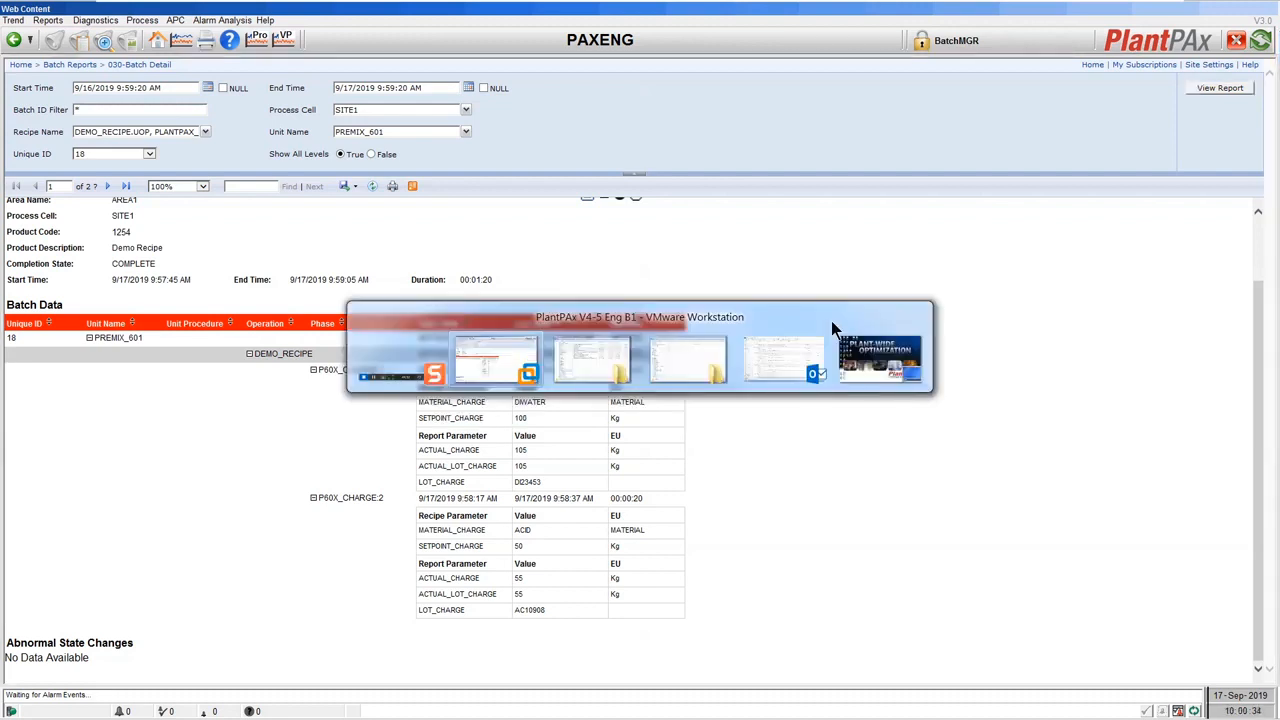
pyautogui.hotkey('alt', 'Tab')
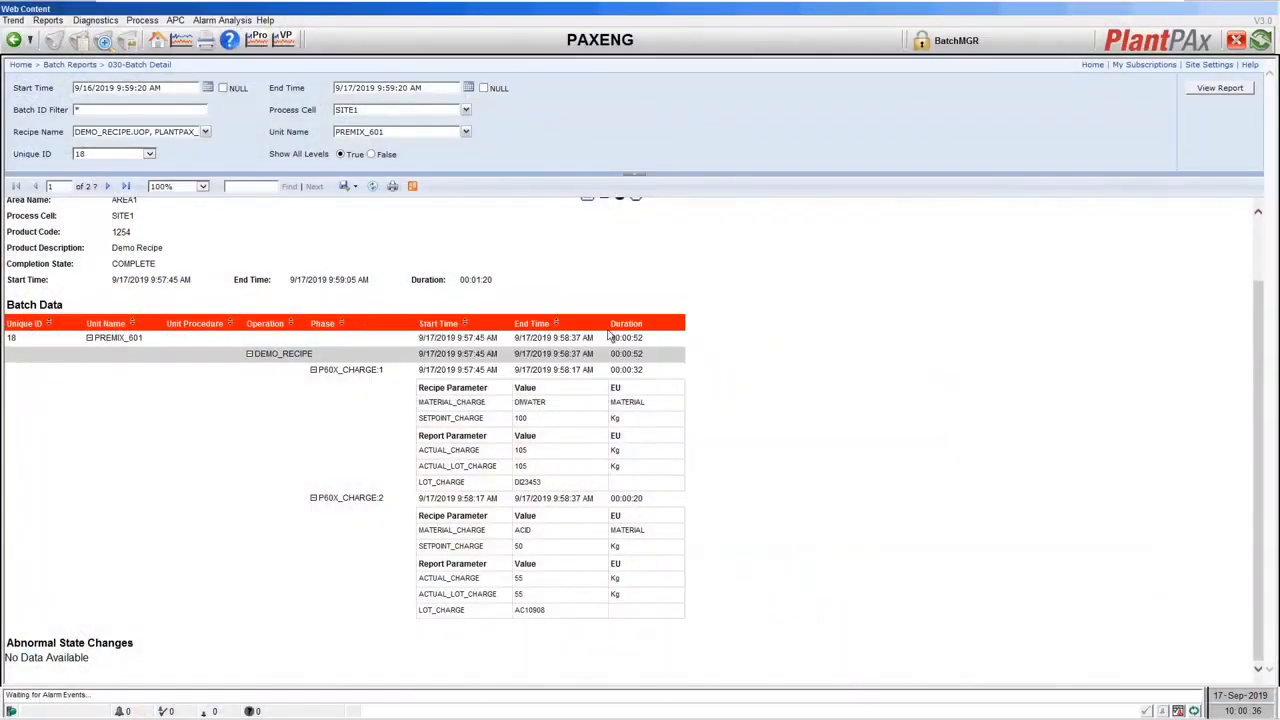
pyautogui.hotkey('alt', 'Tab')
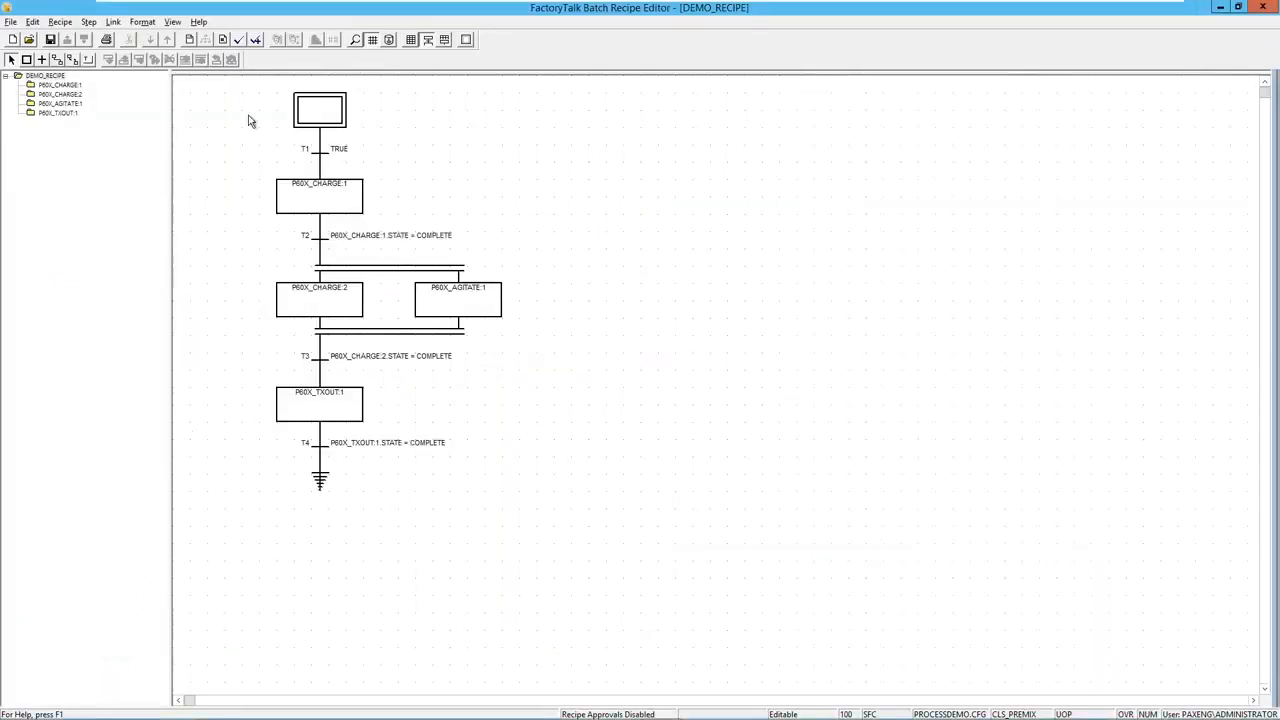
# Add a procedure parameter named MAKE_QTY to DEMO_RECIPE.
pyautogui.click(223, 42)
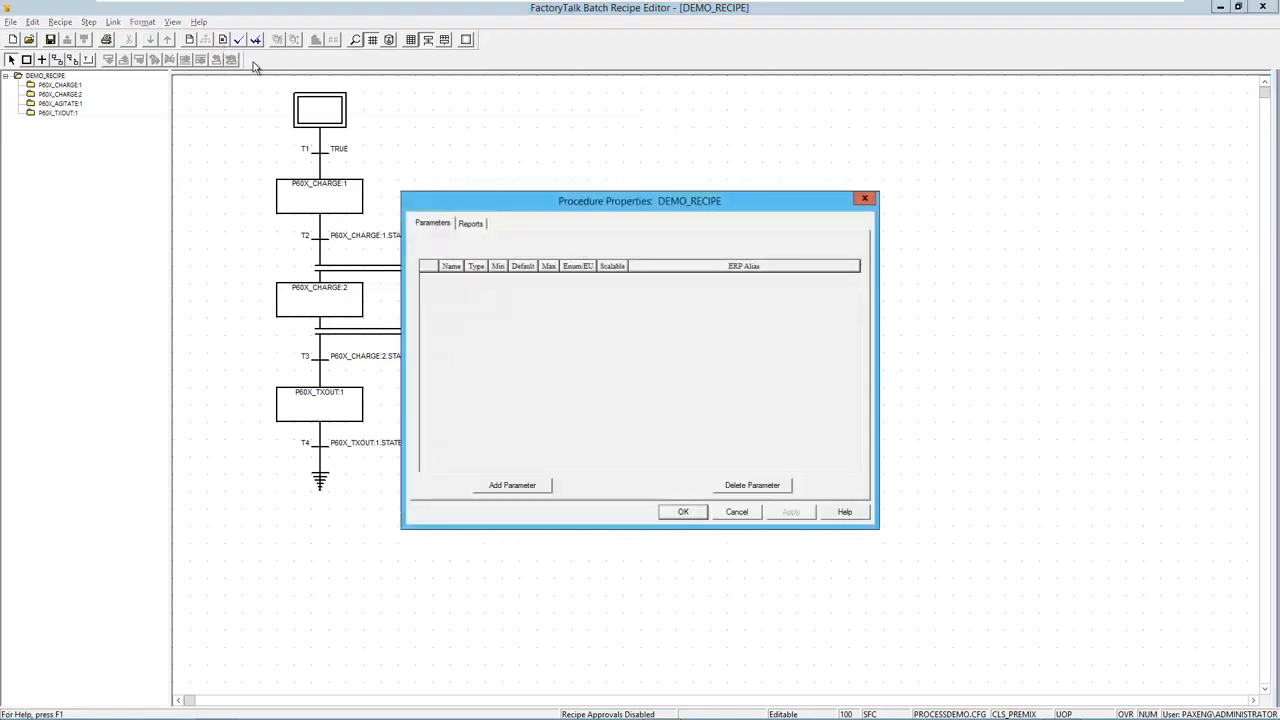
pyautogui.moveTo(482, 206); pyautogui.dragTo(613, 143)
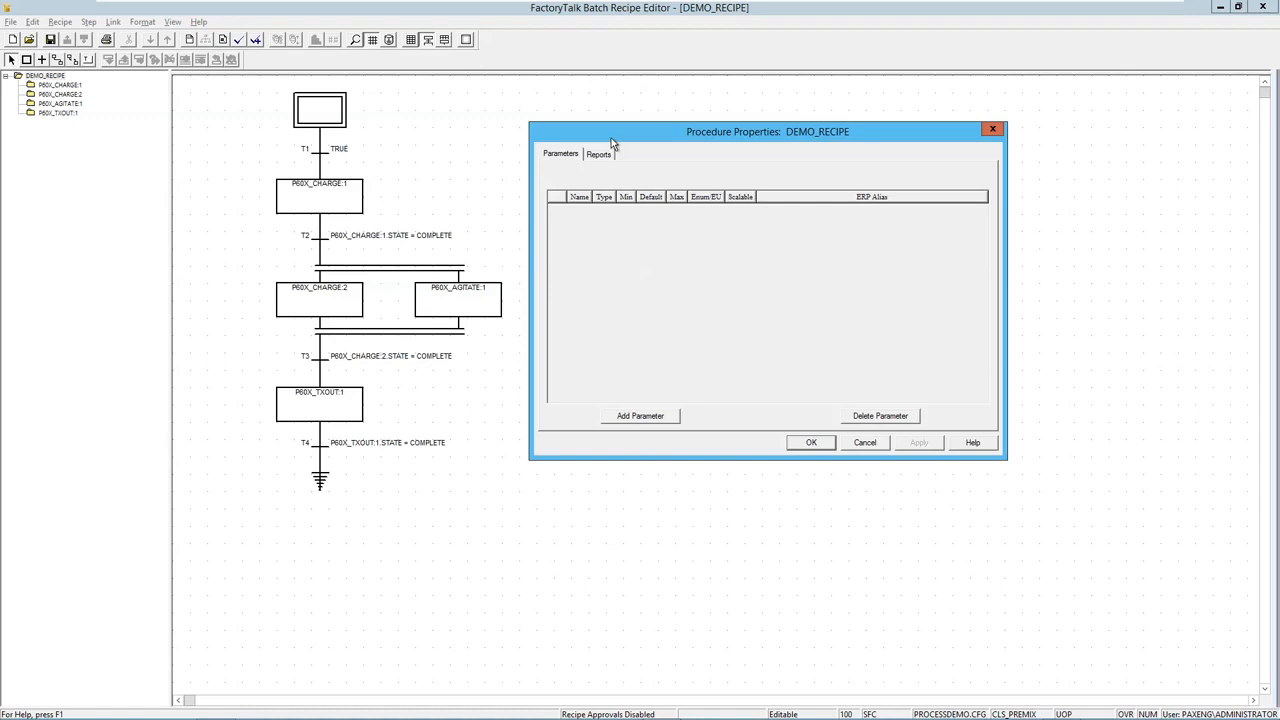
pyautogui.click(650, 420)
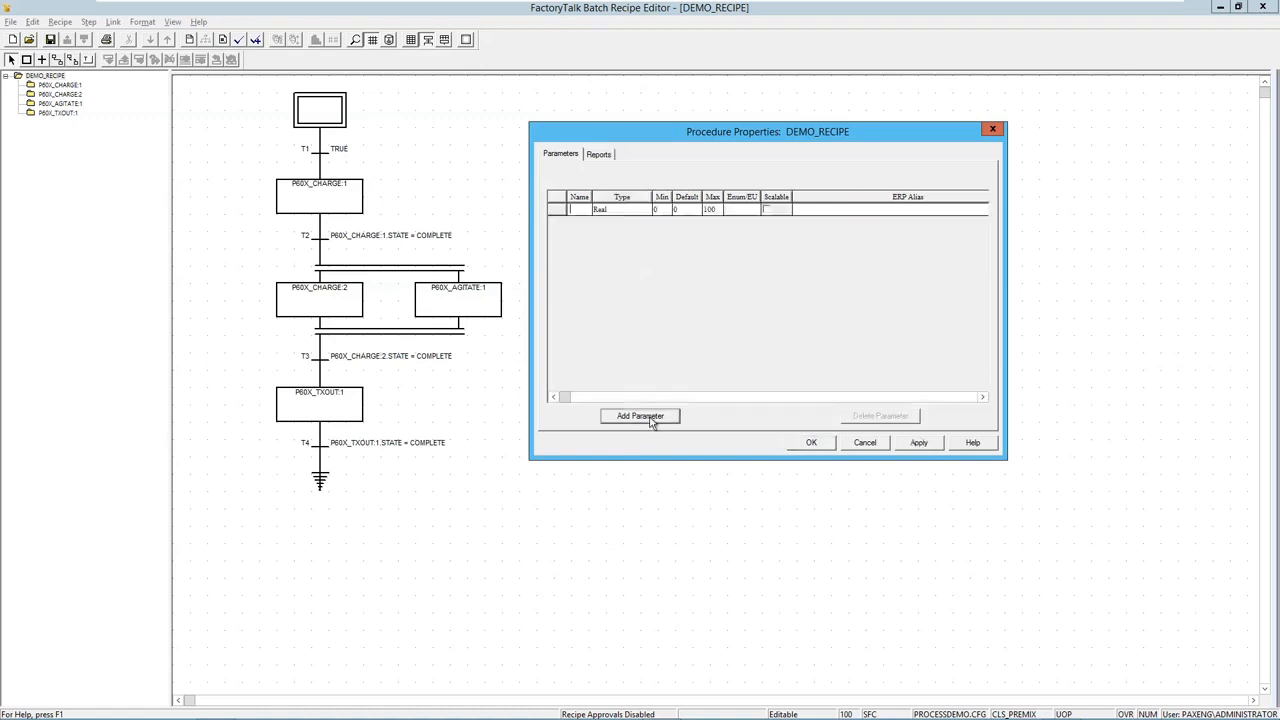
pyautogui.write('MAK')
pyautogui.write('E_Q')
pyautogui.write('TY')
pyautogui.click(628, 210)
# Try an Enumeration type with the MATERIAL set, then set MAKE_QTY's type back to Real.
pyautogui.click(645, 211)
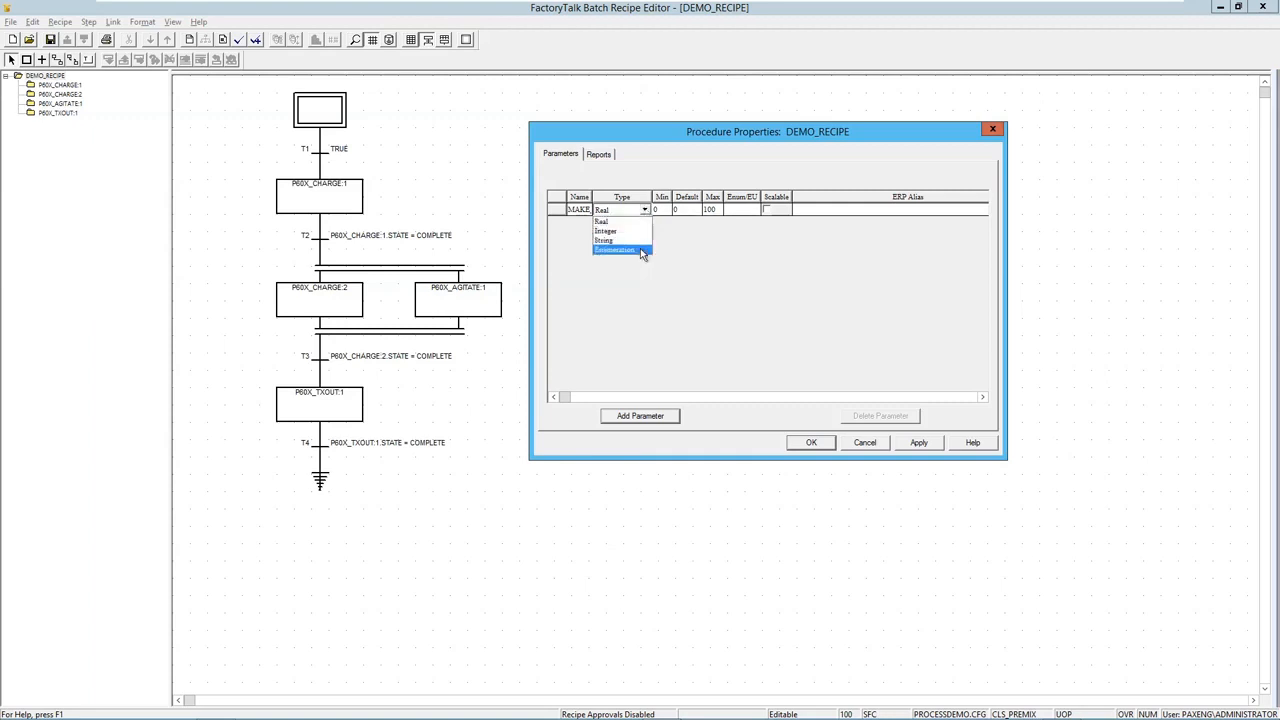
pyautogui.click(640, 248)
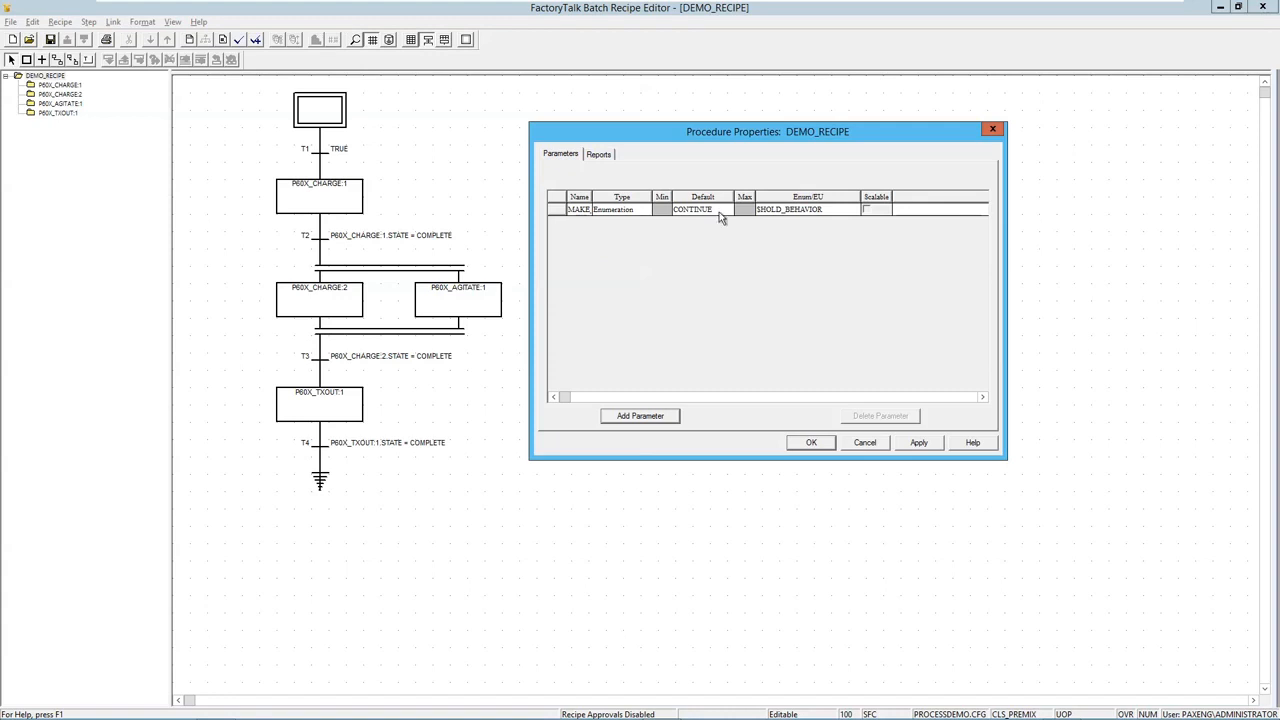
pyautogui.click(787, 212)
pyautogui.click(853, 211)
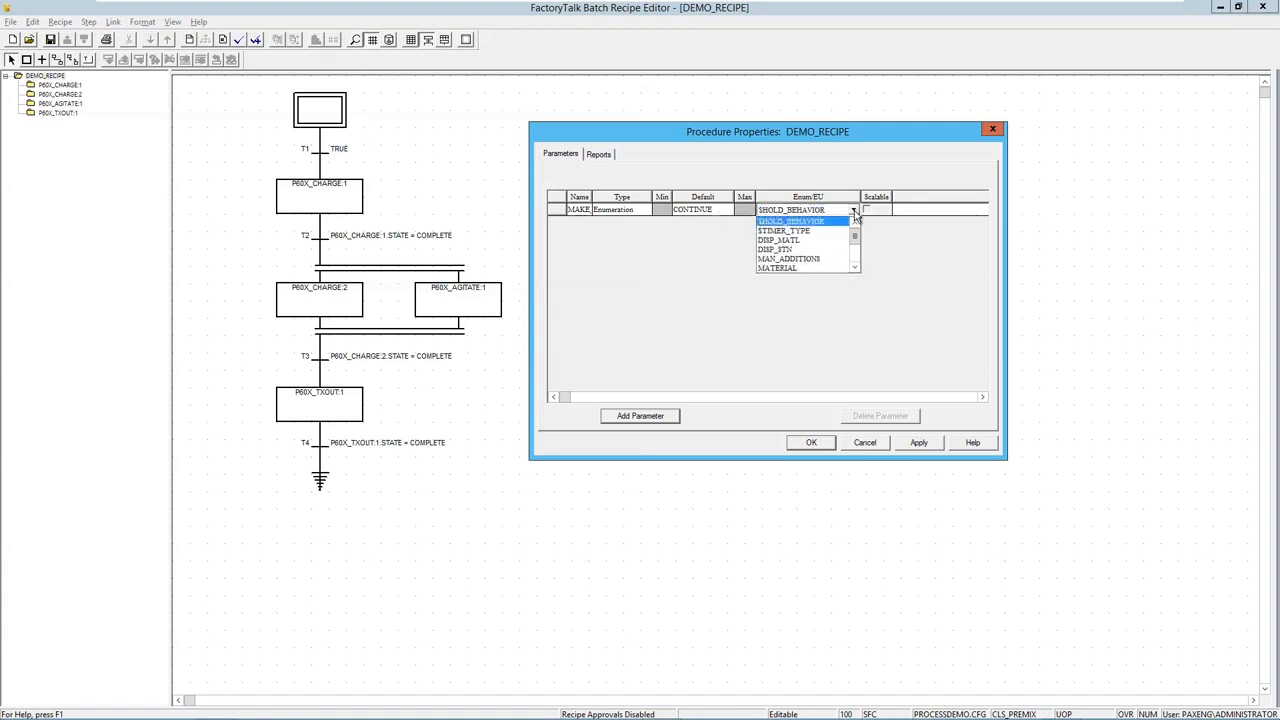
pyautogui.click(812, 266)
pyautogui.click(708, 214)
pyautogui.click(716, 211)
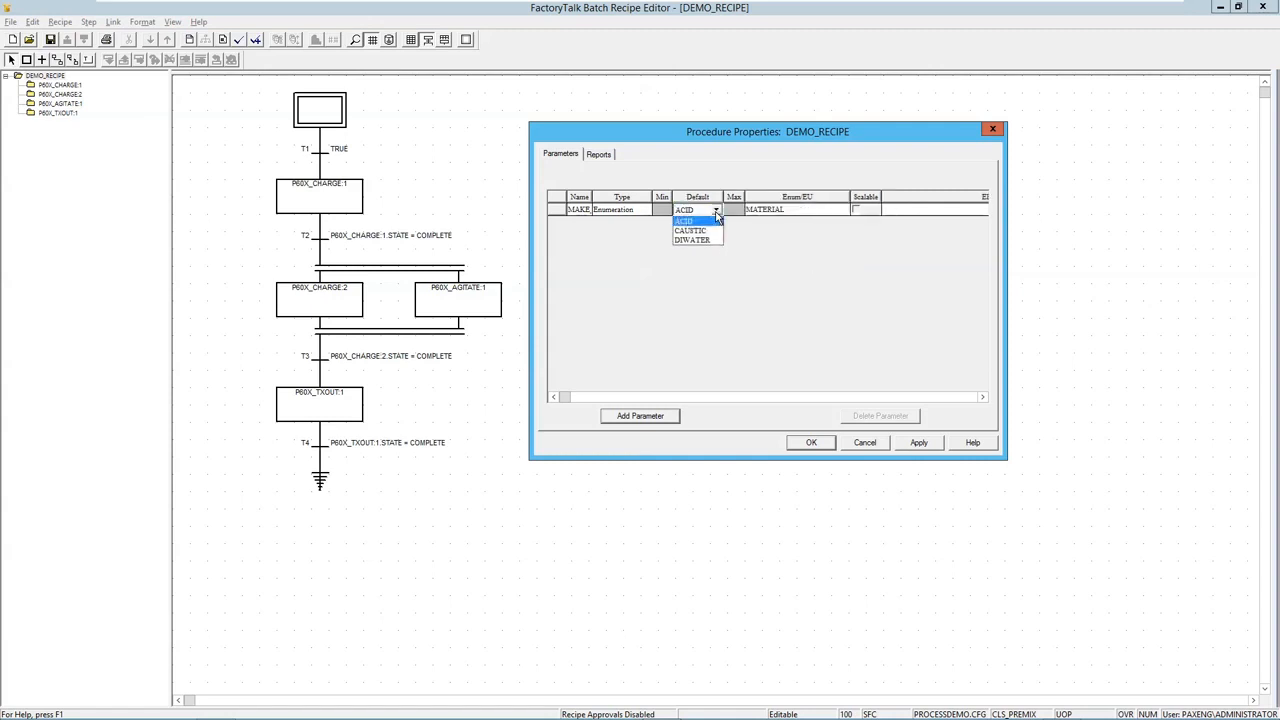
pyautogui.click(795, 210)
pyautogui.click(842, 210)
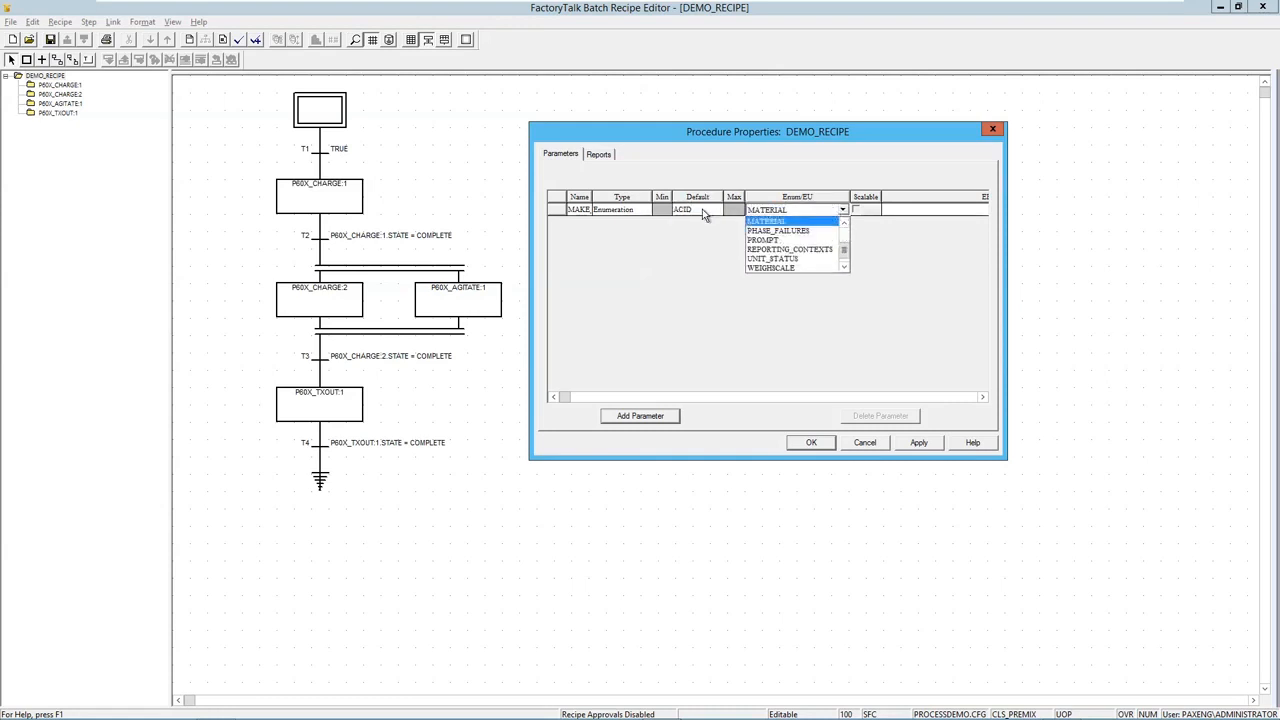
pyautogui.click(644, 214)
pyautogui.click(649, 211)
pyautogui.click(637, 230)
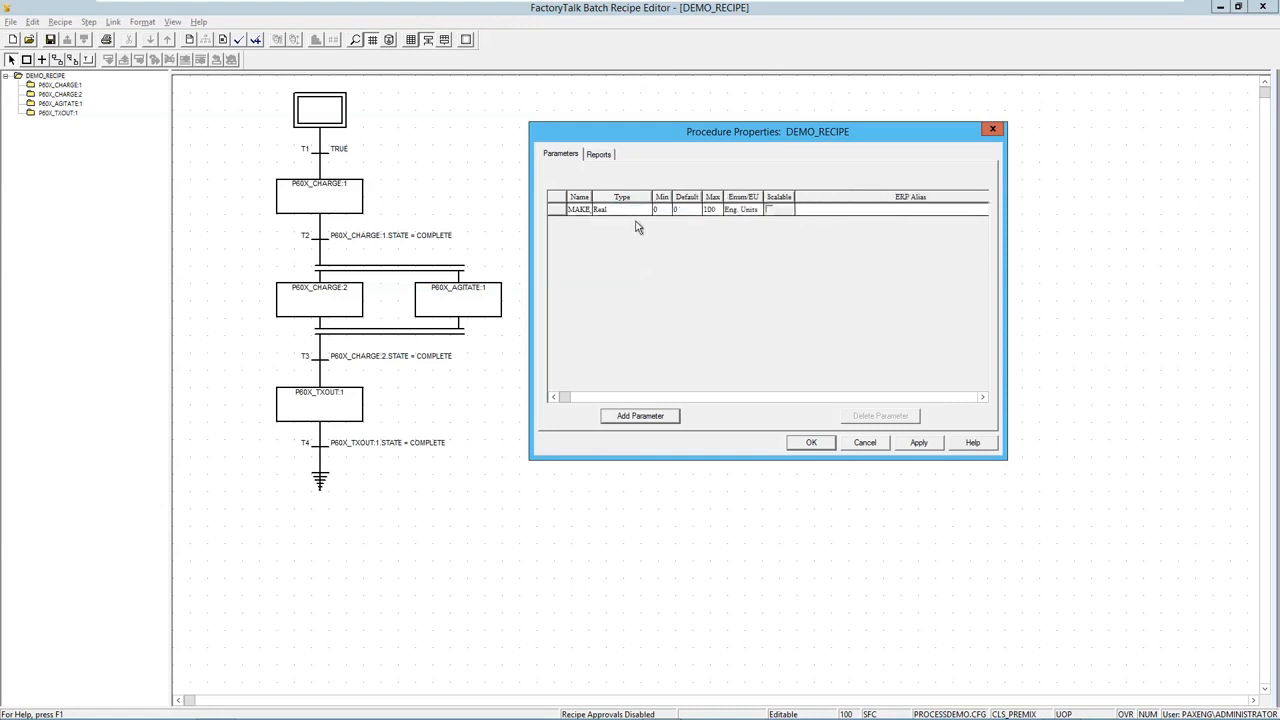
# Give MAKE_QTY a minimum of 20, default 50.0, maximum 80 and units Kg.
pyautogui.click(661, 209)
pyautogui.write('2')
pyautogui.click(691, 208)
pyautogui.write('50.0')
pyautogui.click(712, 209)
pyautogui.write('80.')
pyautogui.click(748, 211)
pyautogui.write('%')
pyautogui.click(822, 215)
# Delete the extra blank parameter row, accept the properties, and select step P60X_CHARGE:1.
pyautogui.click(638, 213)
pyautogui.click(650, 418)
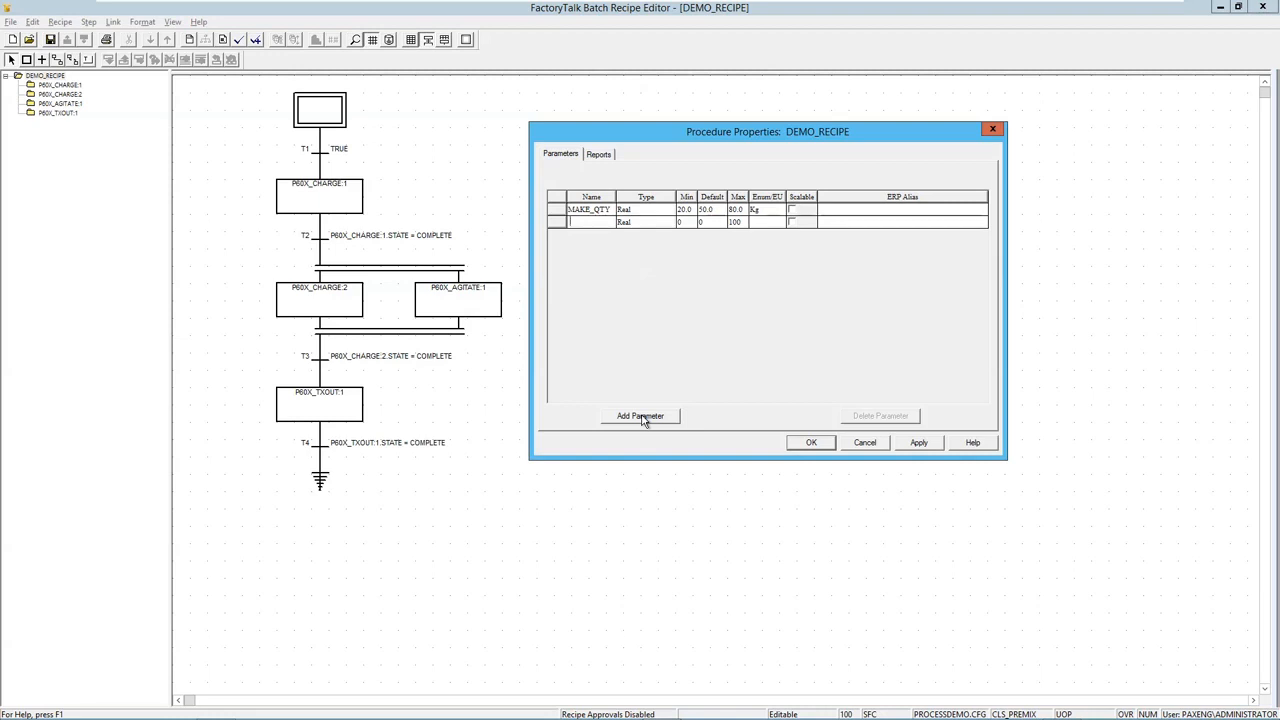
pyautogui.click(556, 210)
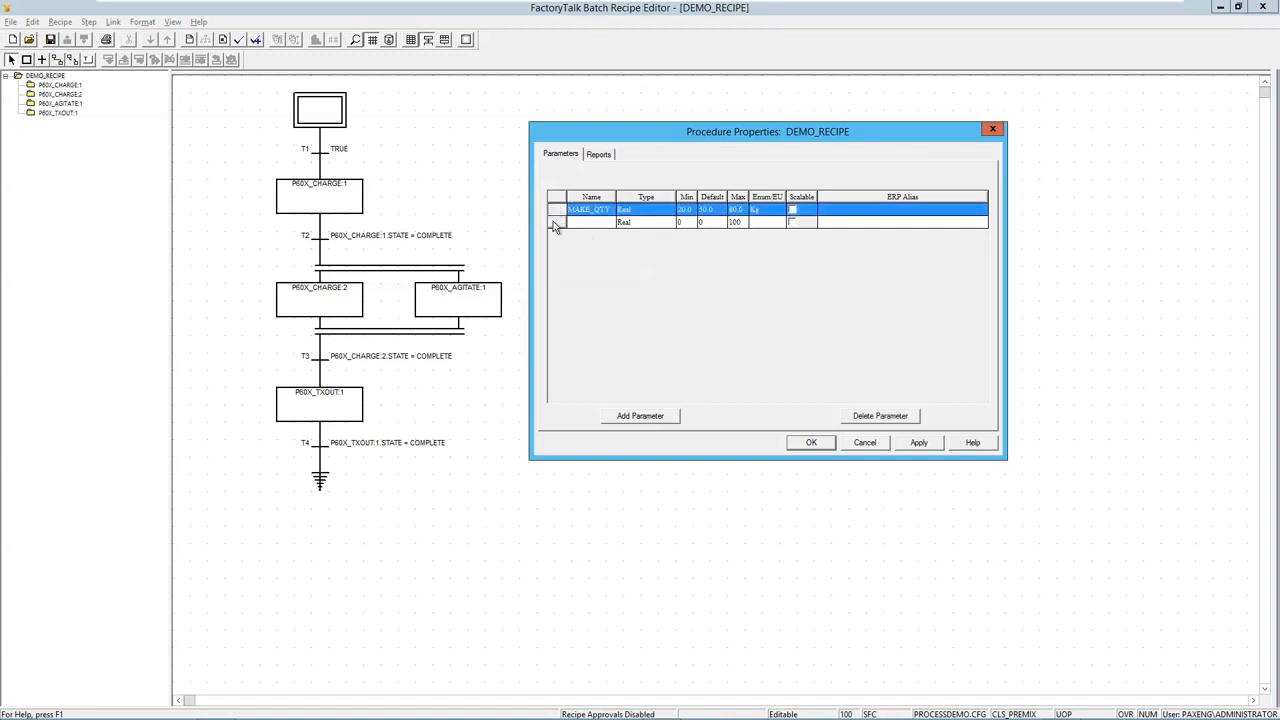
pyautogui.click(555, 224)
pyautogui.click(882, 416)
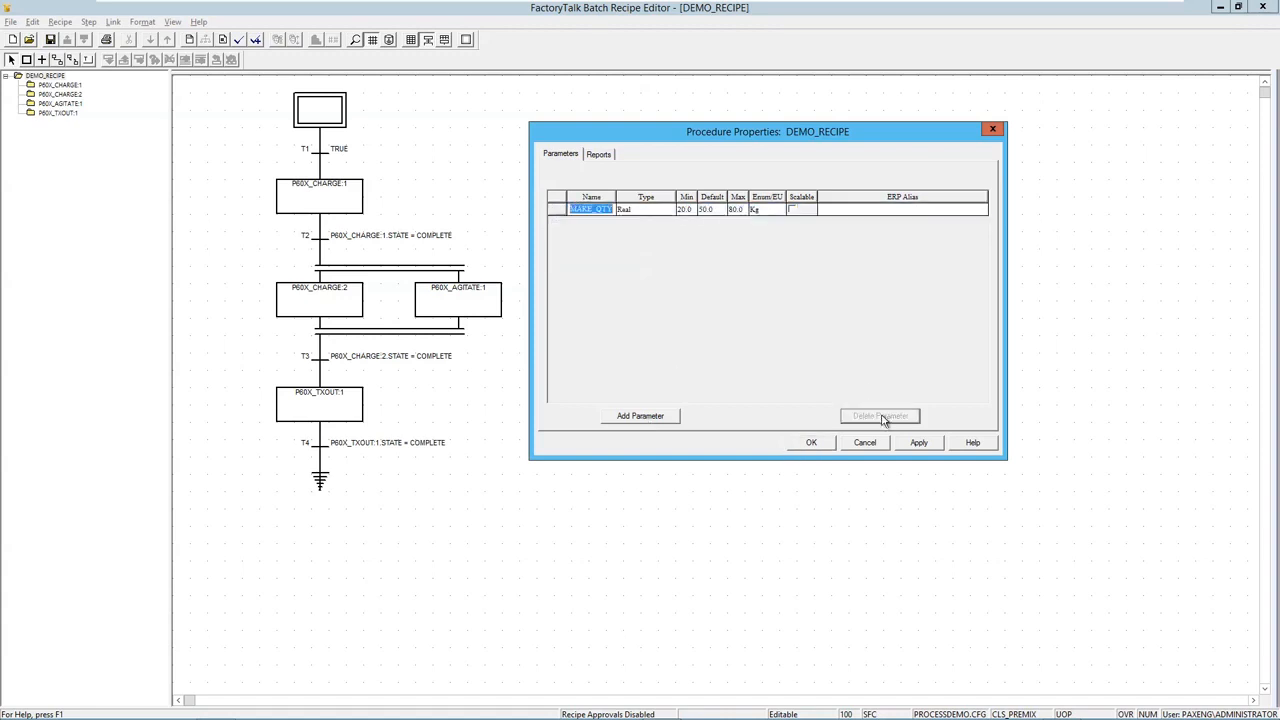
pyautogui.click(811, 443)
pyautogui.click(314, 209)
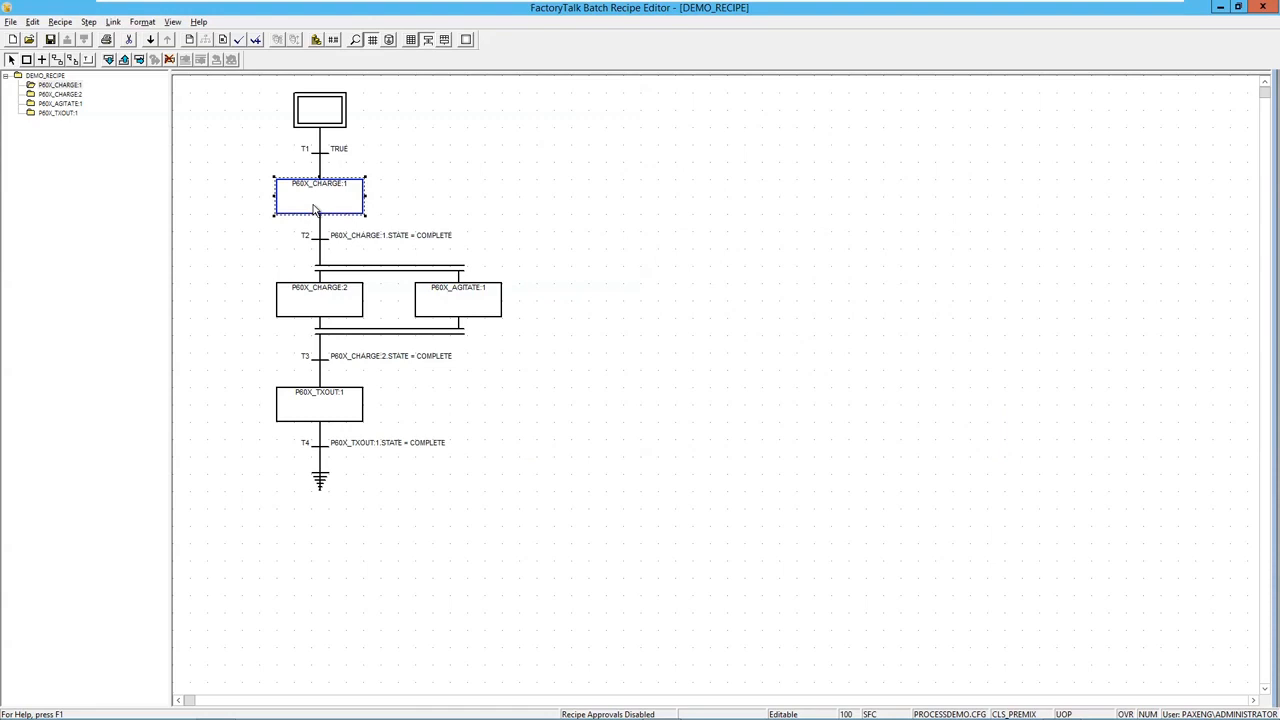
# In P60X_CHARGE:1's parameter values, set SETPOINT_CHARGE's origin to Defer so it uses MAKE_QTY.
pyautogui.click(350, 40)
pyautogui.moveTo(495, 194); pyautogui.dragTo(622, 147)
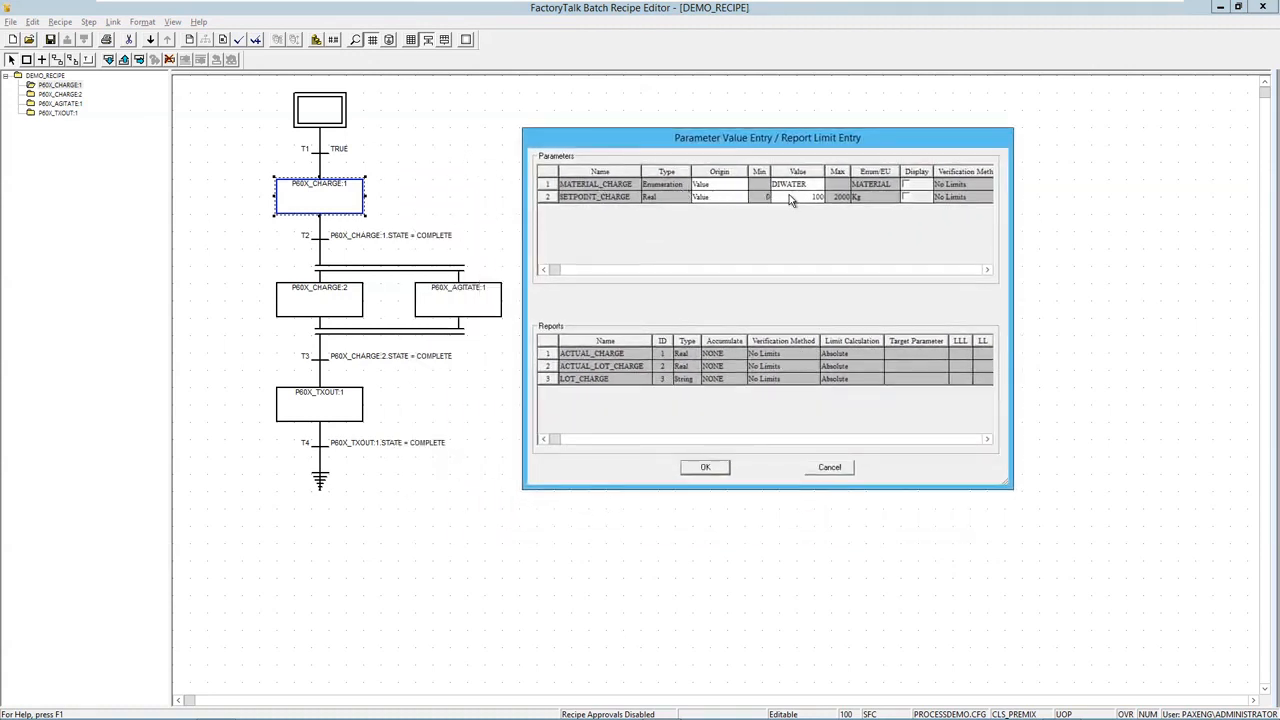
pyautogui.click(735, 204)
pyautogui.click(742, 200)
pyautogui.click(724, 220)
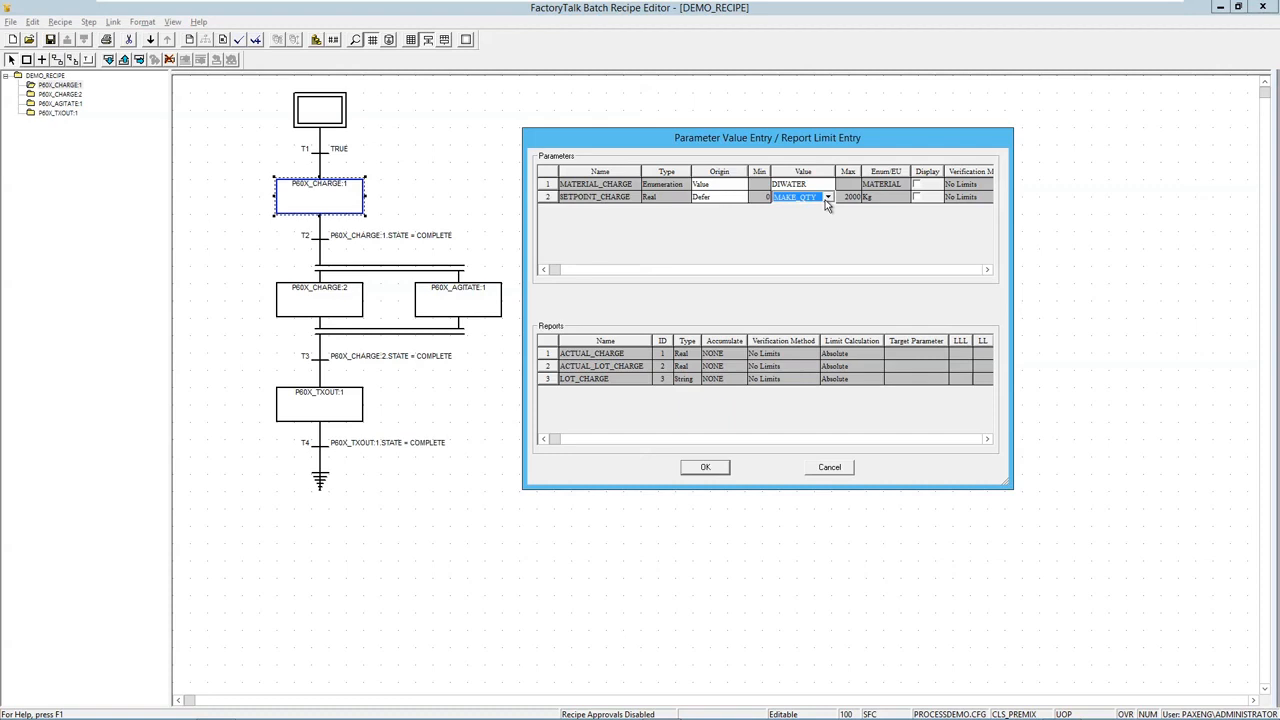
pyautogui.click(693, 469)
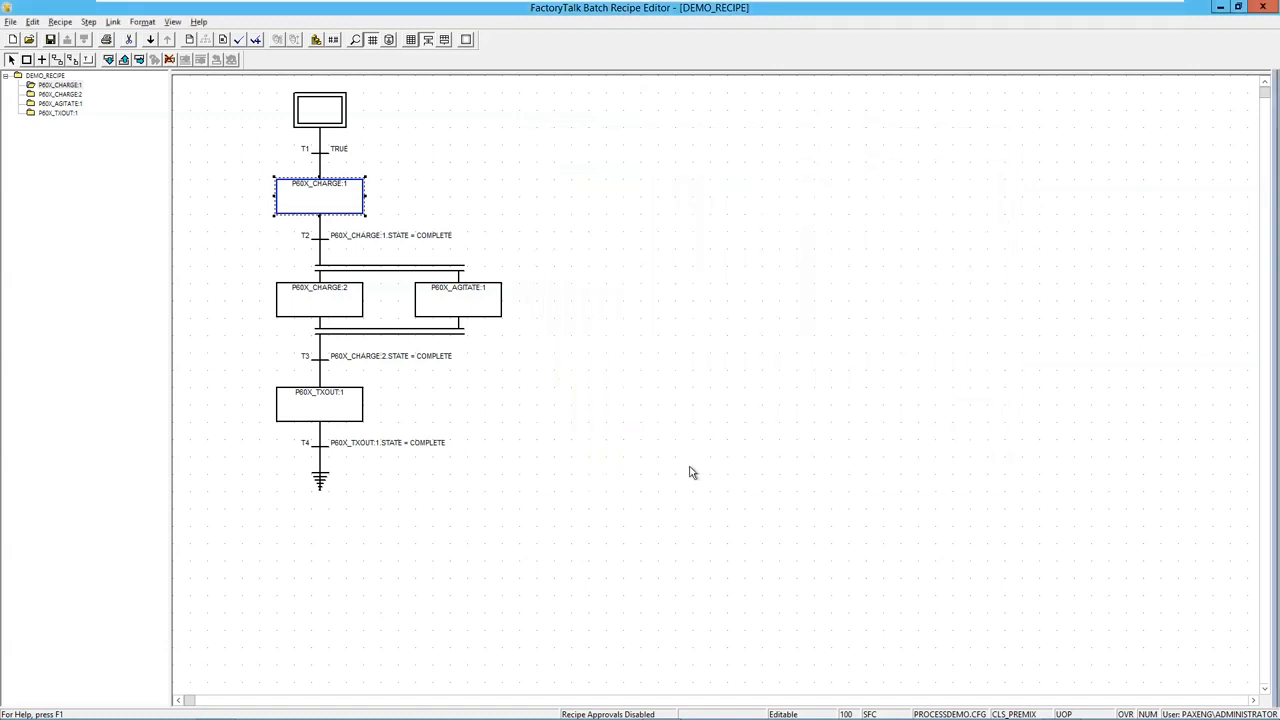